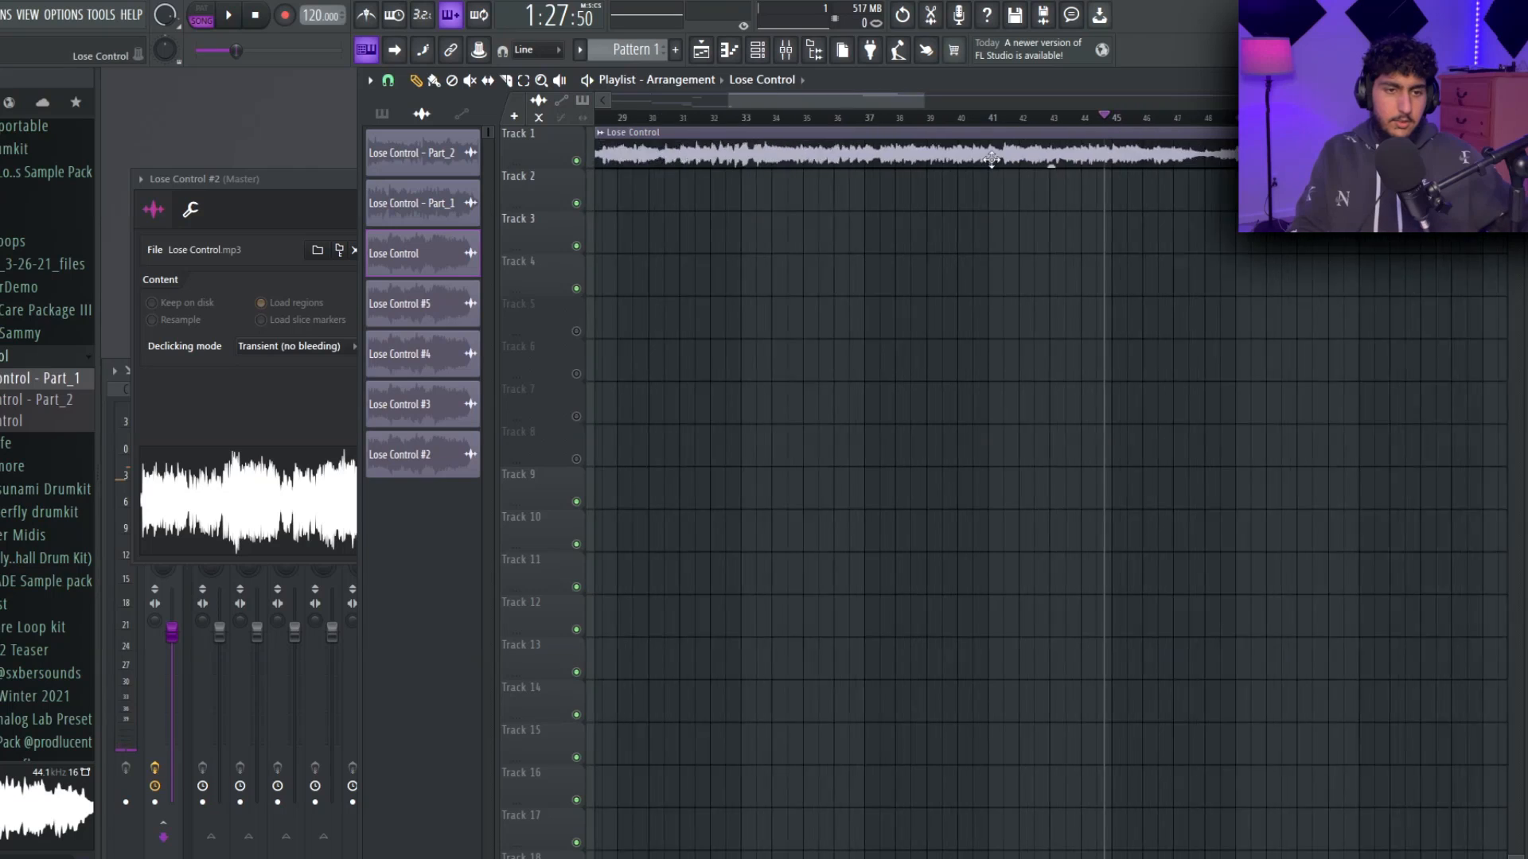
# Turn on playlist tracks 5 to 8 and open the clip options of the muted Lose Control clip on Track 8.
pyautogui.moveTo(955, 118); pyautogui.dragTo(1096, 121)
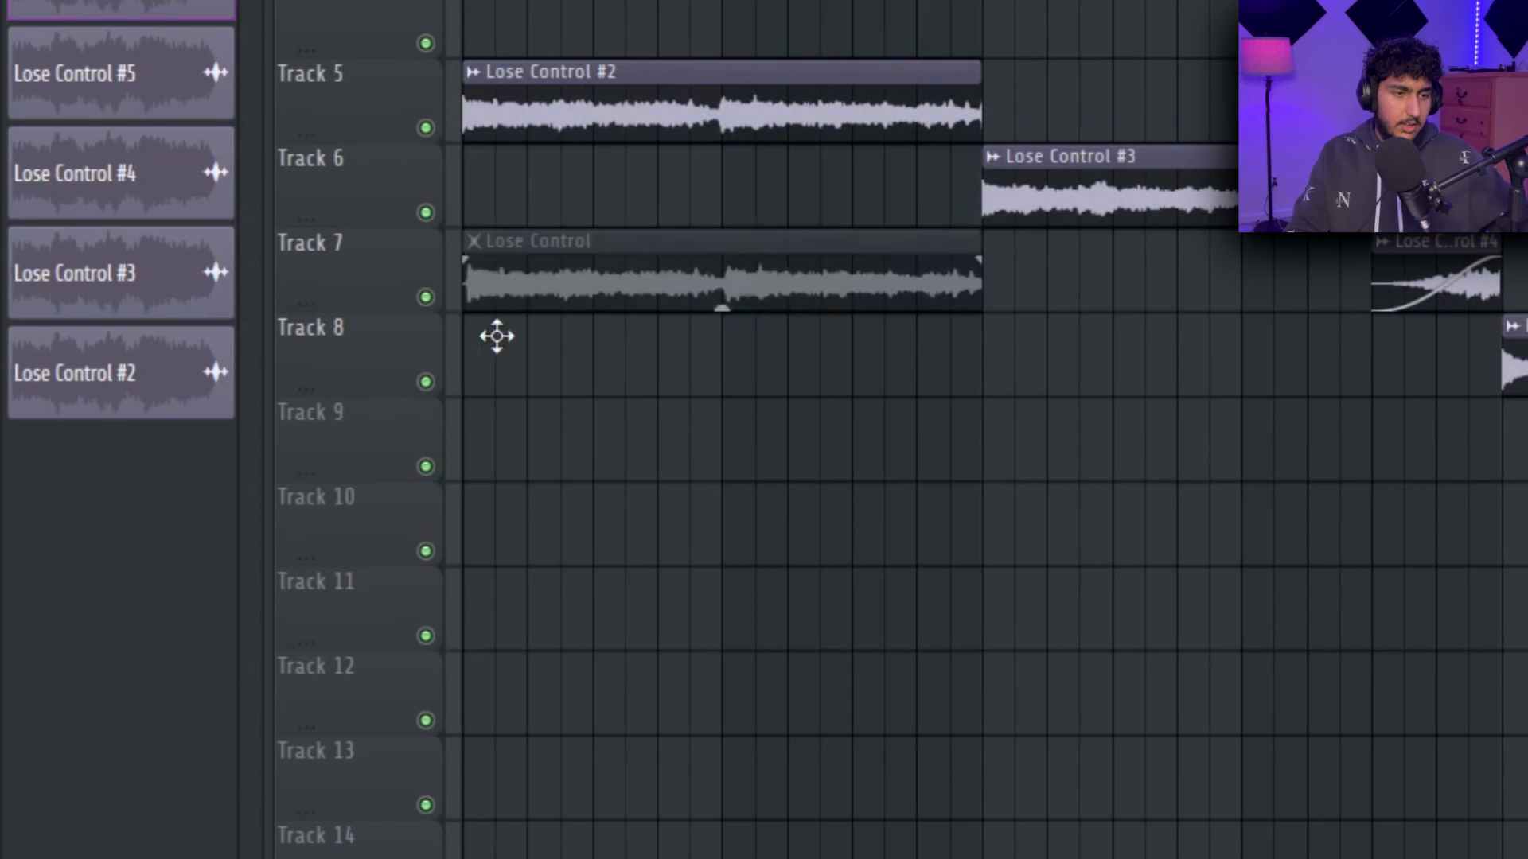
pyautogui.moveTo(496, 336); pyautogui.dragTo(493, 339)
pyautogui.scroll(3, 184, 332)
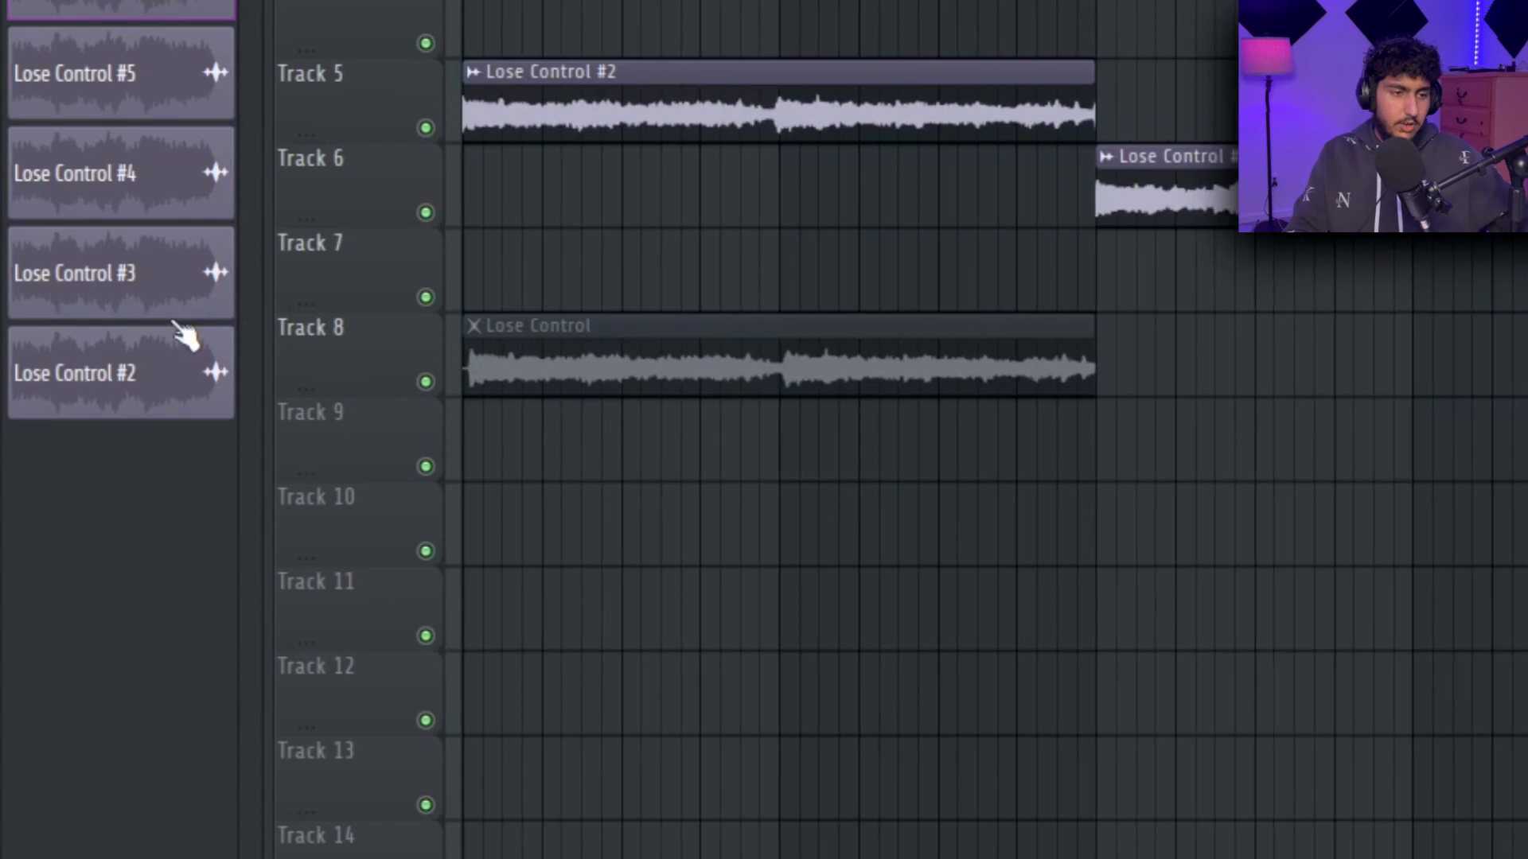
pyautogui.click(495, 318)
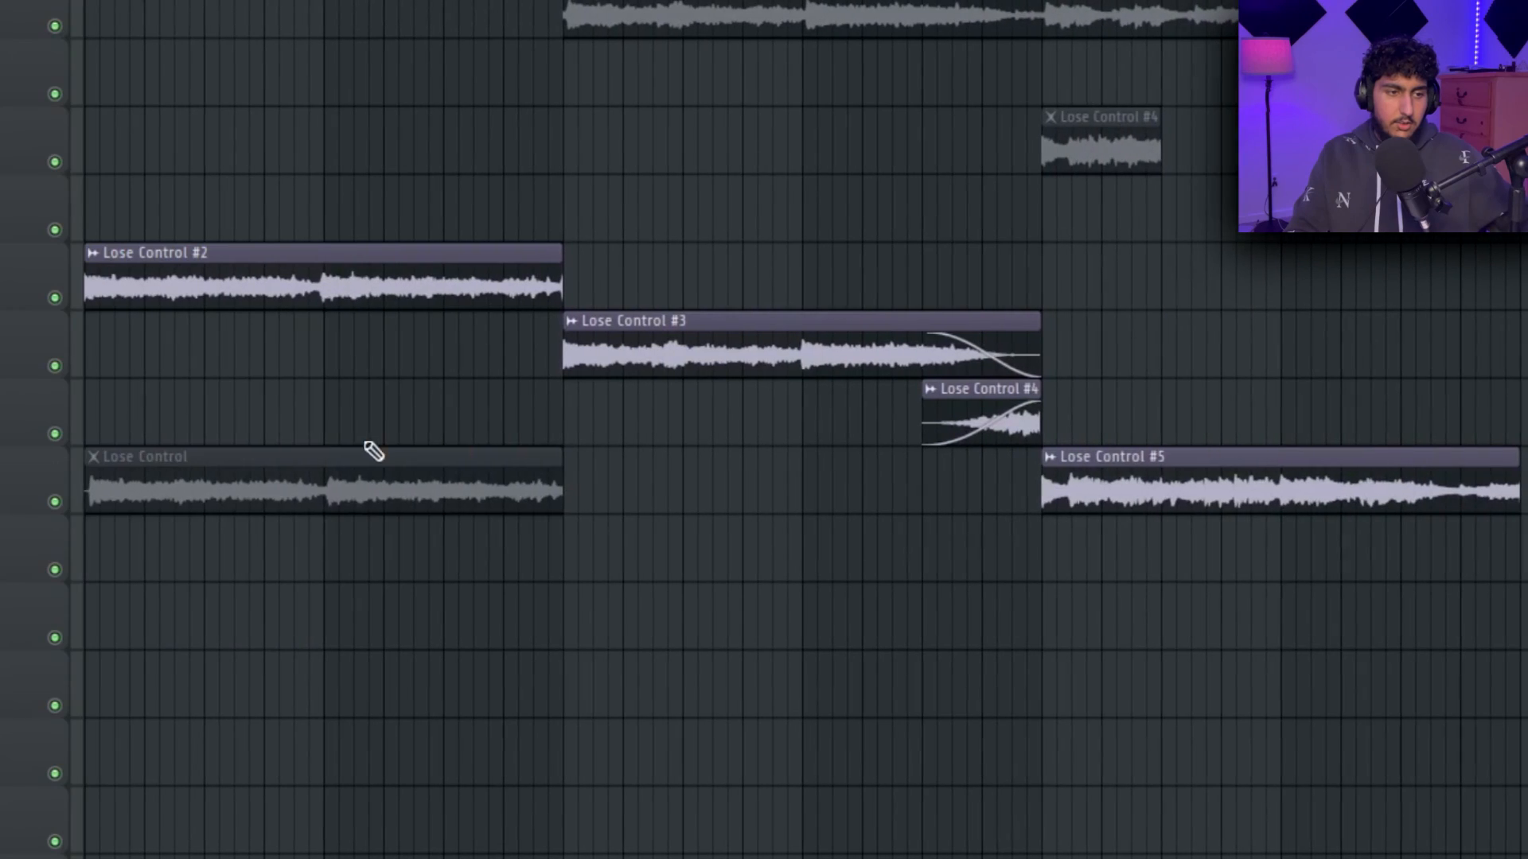
pyautogui.rightClick(375, 457)
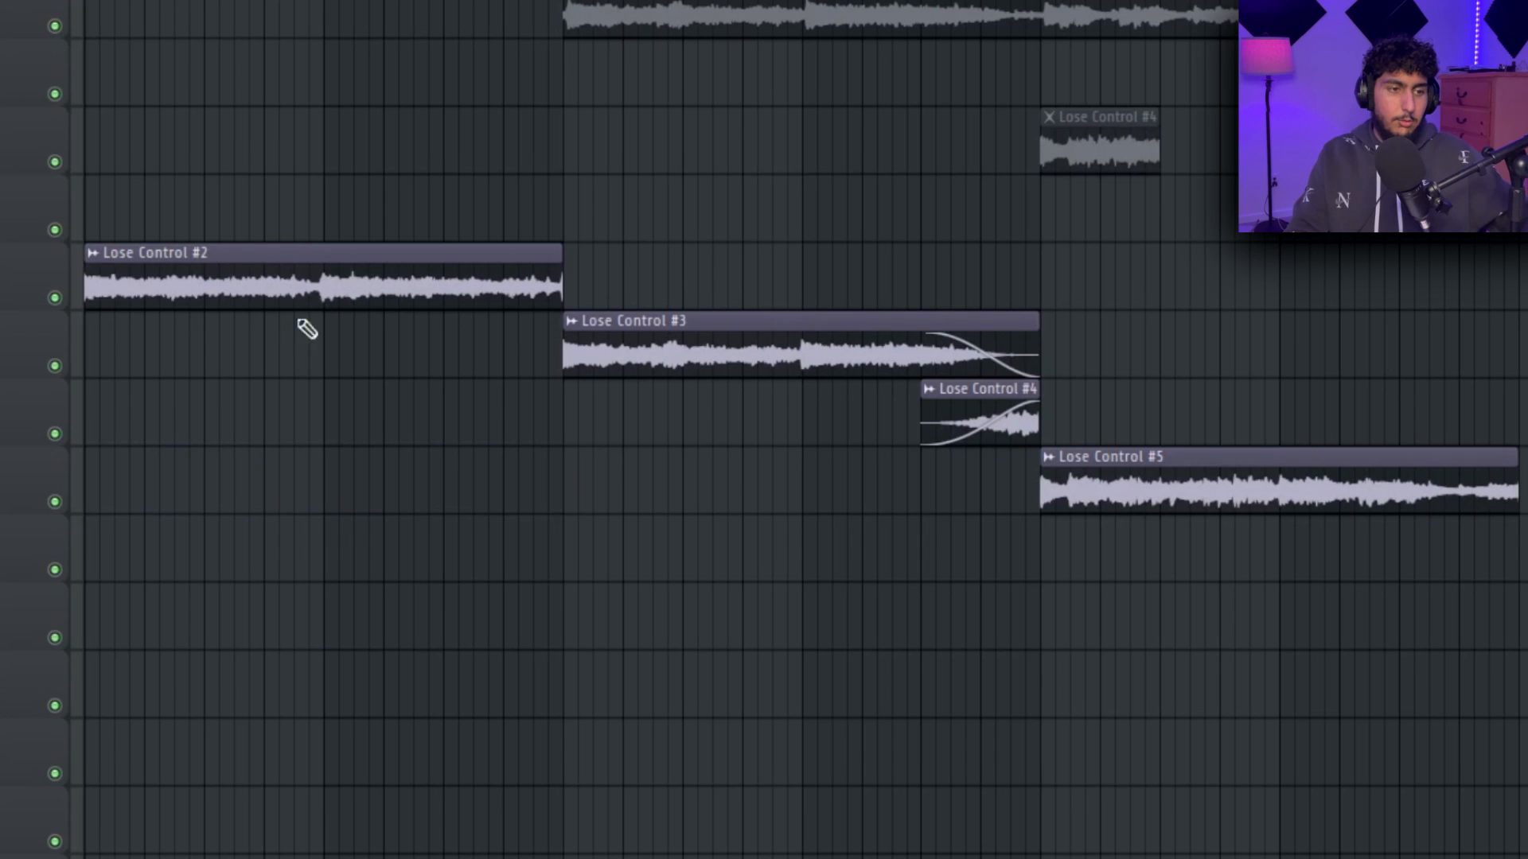
# Examine how the Lose Control #2 to #5 clips are laid out across tracks 5 to 8.
pyautogui.keyDown('ctrl'); pyautogui.keyDown('shift'); pyautogui.click(327, 248); pyautogui.keyUp('shift'); pyautogui.keyUp('ctrl')
pyautogui.keyDown('ctrl'); pyautogui.keyDown('shift'); pyautogui.click(684, 326); pyautogui.keyUp('shift'); pyautogui.keyUp('ctrl')
pyautogui.moveTo(1098, 434); pyautogui.dragTo(786, 355)
pyautogui.keyDown('ctrl'); pyautogui.keyDown('shift'); pyautogui.click(785, 358); pyautogui.keyUp('shift'); pyautogui.keyUp('ctrl')
pyautogui.keyDown('ctrl'); pyautogui.click(740, 528); pyautogui.keyUp('ctrl')
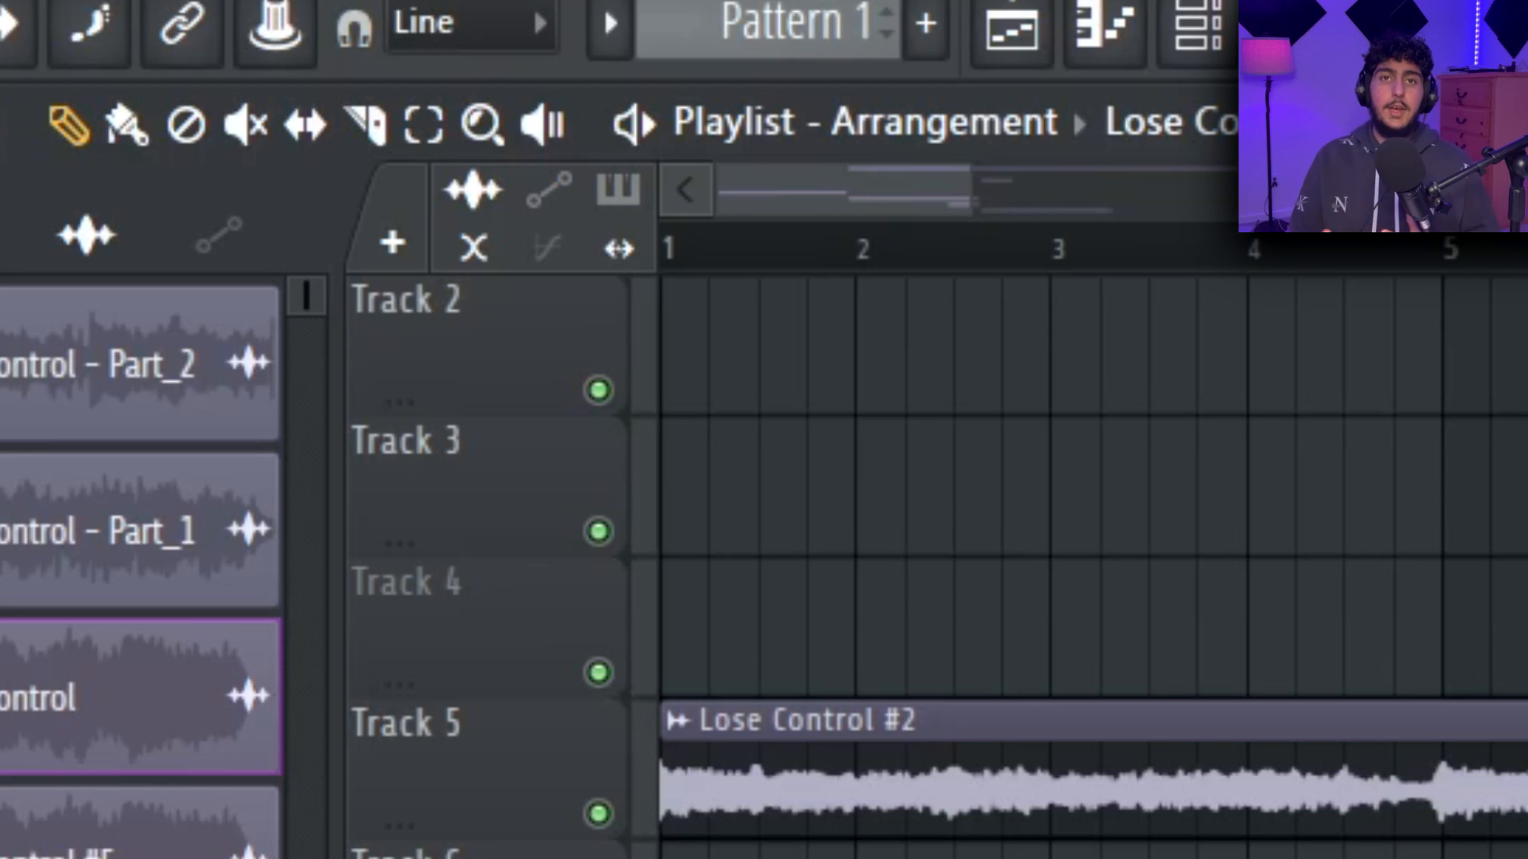
# Check the start of Lose Control #2 against bar 1 and its end against bar 9.
pyautogui.scroll(6, 900, 246)
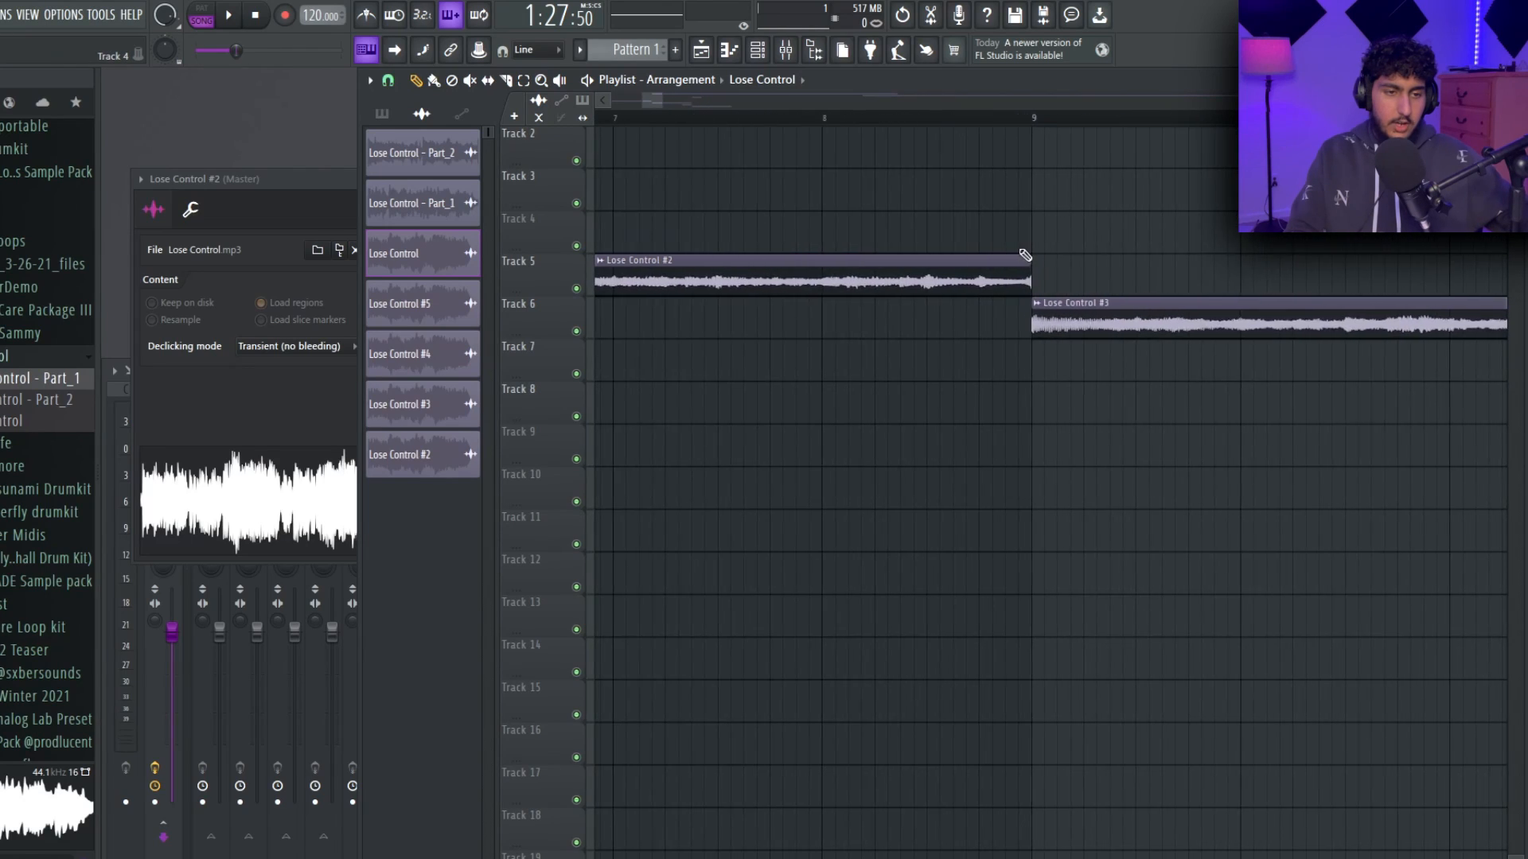
pyautogui.moveTo(1109, 255); pyautogui.dragTo(988, 300)
pyautogui.scroll(-1, 988, 299)
pyautogui.keyDown('ctrl'); pyautogui.click(863, 256); pyautogui.keyUp('ctrl')
pyautogui.keyDown('ctrl'); pyautogui.click(1007, 207); pyautogui.keyUp('ctrl')
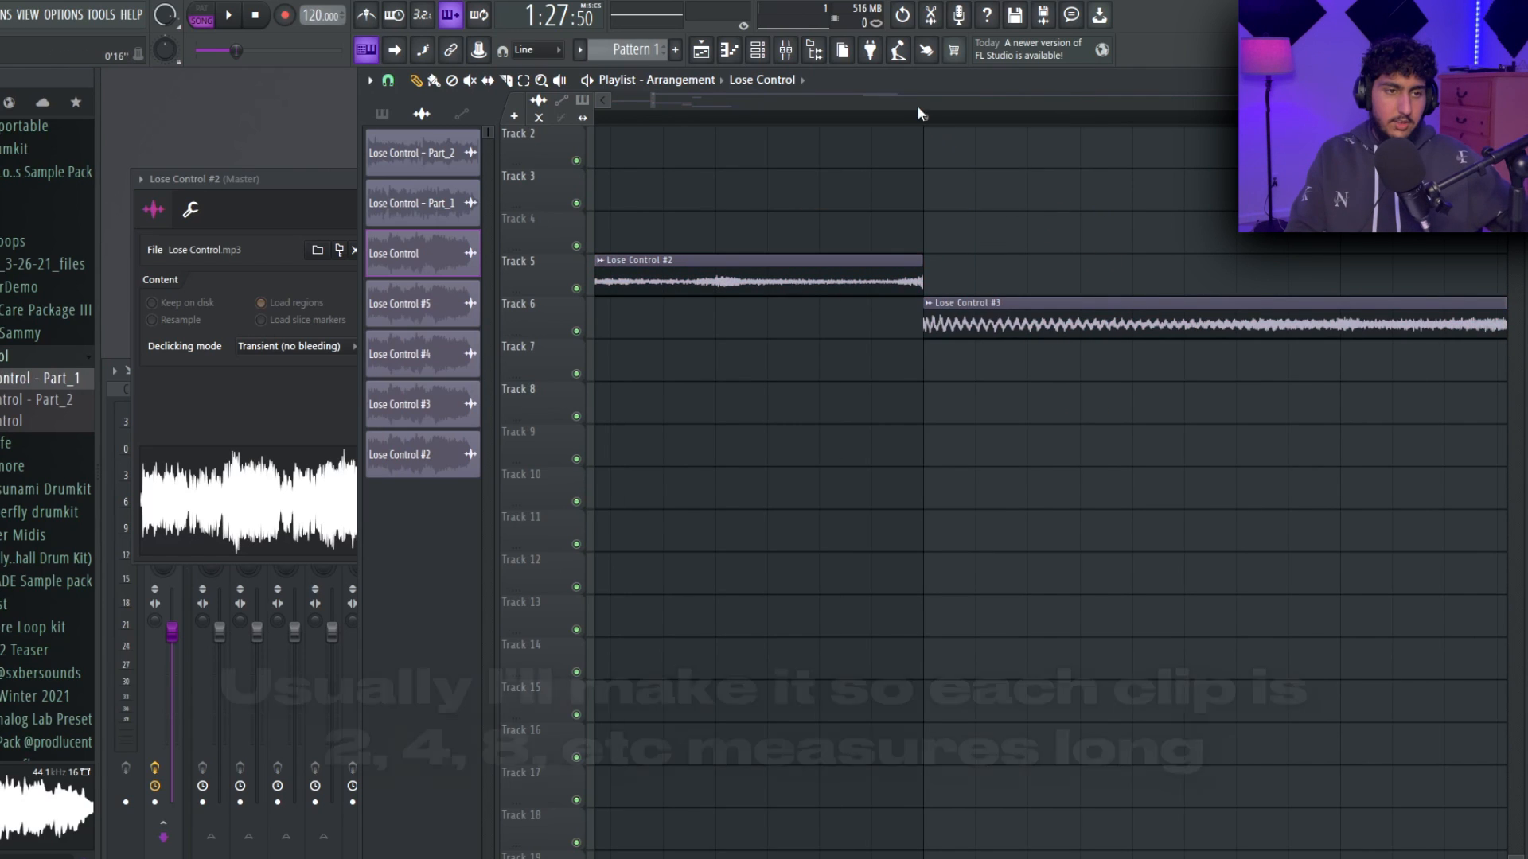
pyautogui.click(893, 120)
pyautogui.scroll(5, 633, 190)
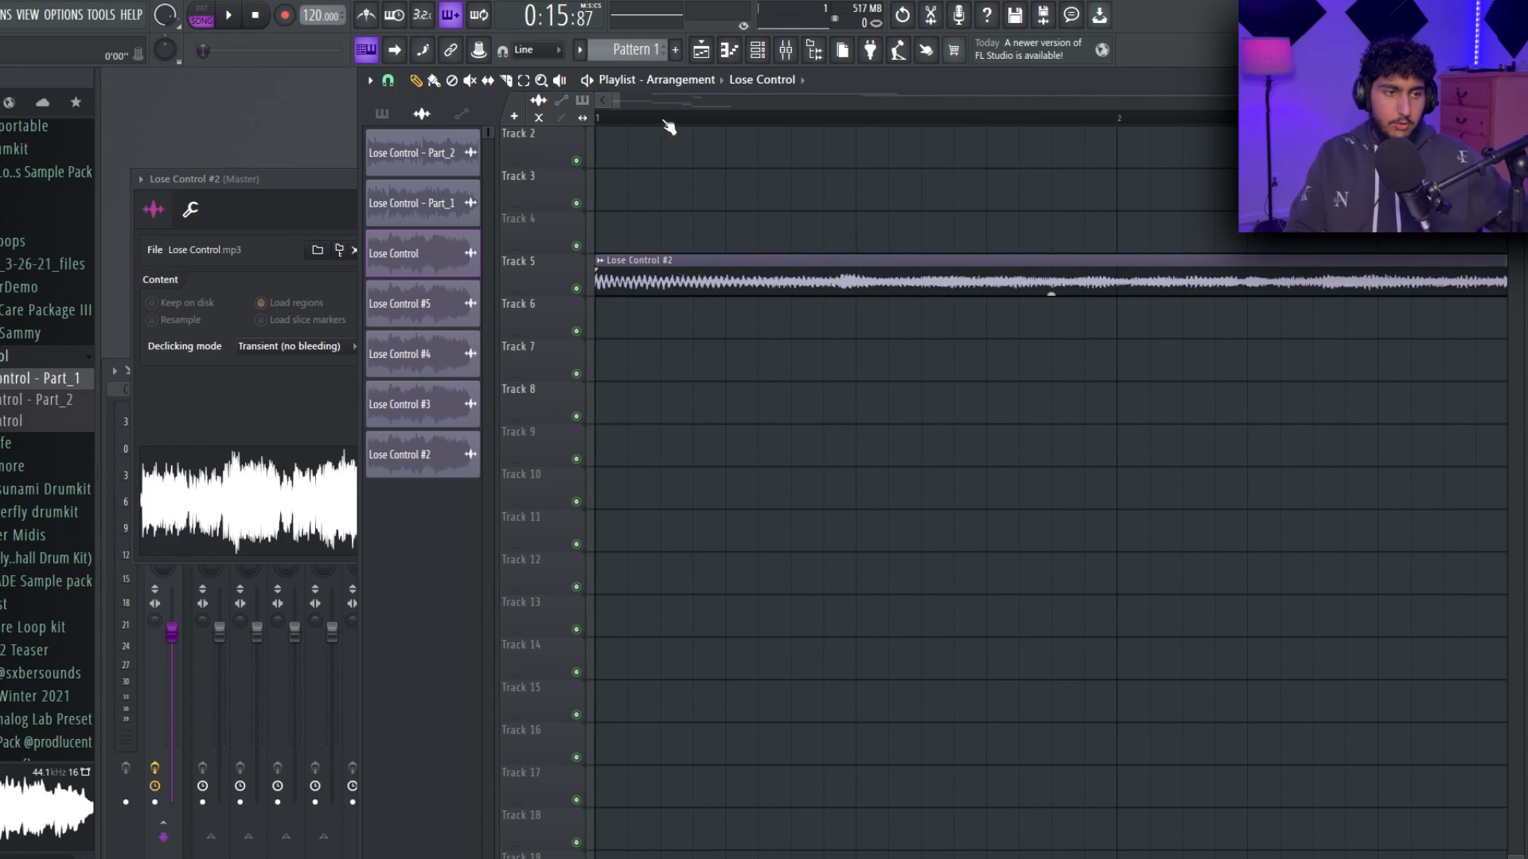
pyautogui.moveTo(693, 293); pyautogui.dragTo(617, 316)
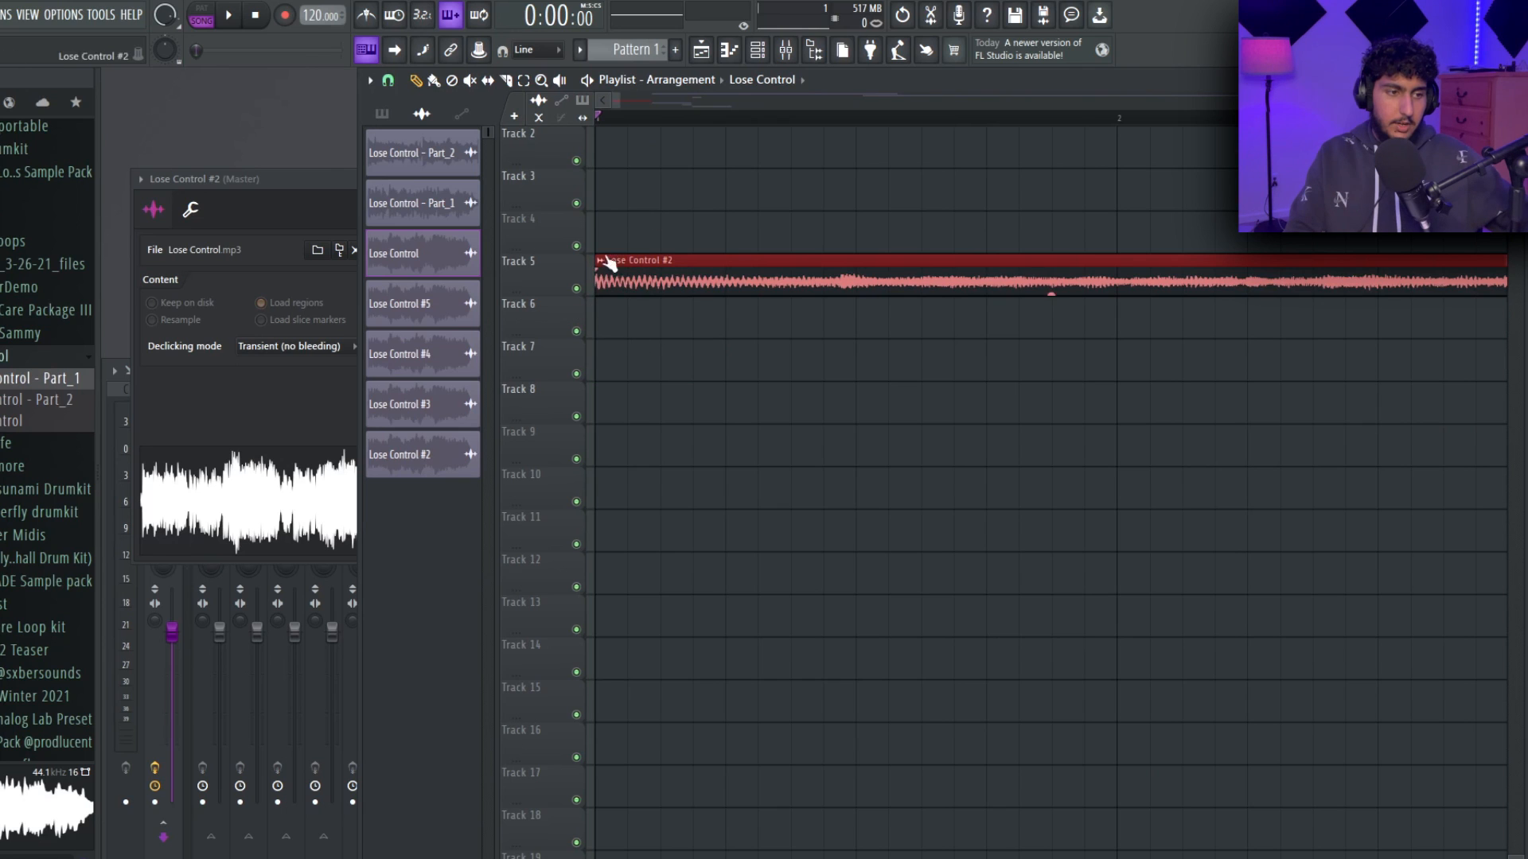
pyautogui.scroll(-10, 629, 268)
pyautogui.scroll(8, 704, 274)
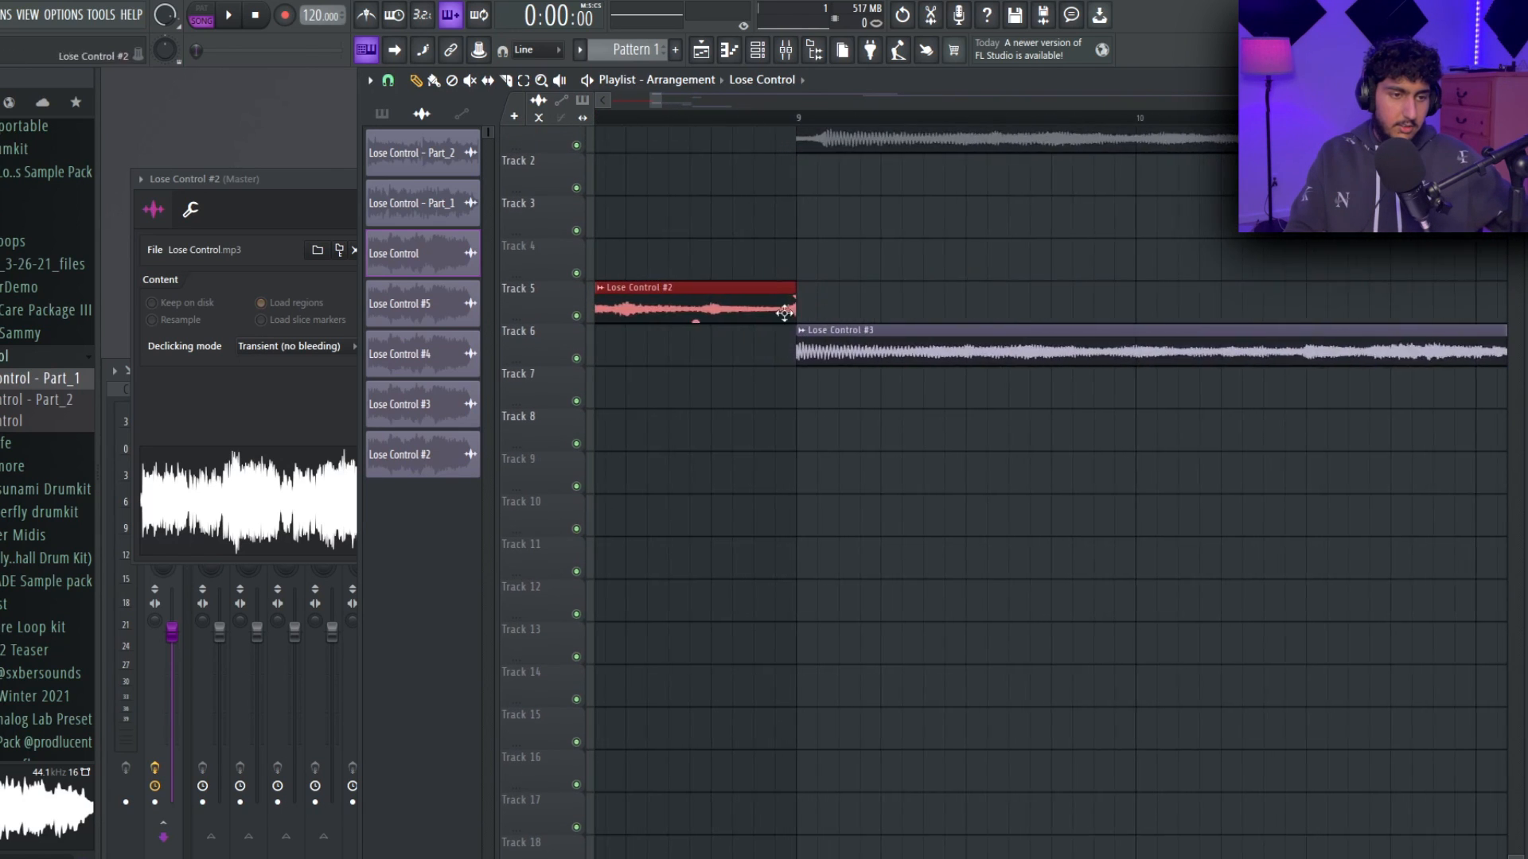
# Play across the join between Lose Control #2 and Lose Control #3 at bar 9.
pyautogui.scroll(2, 799, 307)
pyautogui.moveTo(935, 388); pyautogui.dragTo(964, 355)
pyautogui.keyDown('ctrl'); pyautogui.click(995, 214); pyautogui.keyUp('ctrl')
pyautogui.scroll(-2, 900, 185)
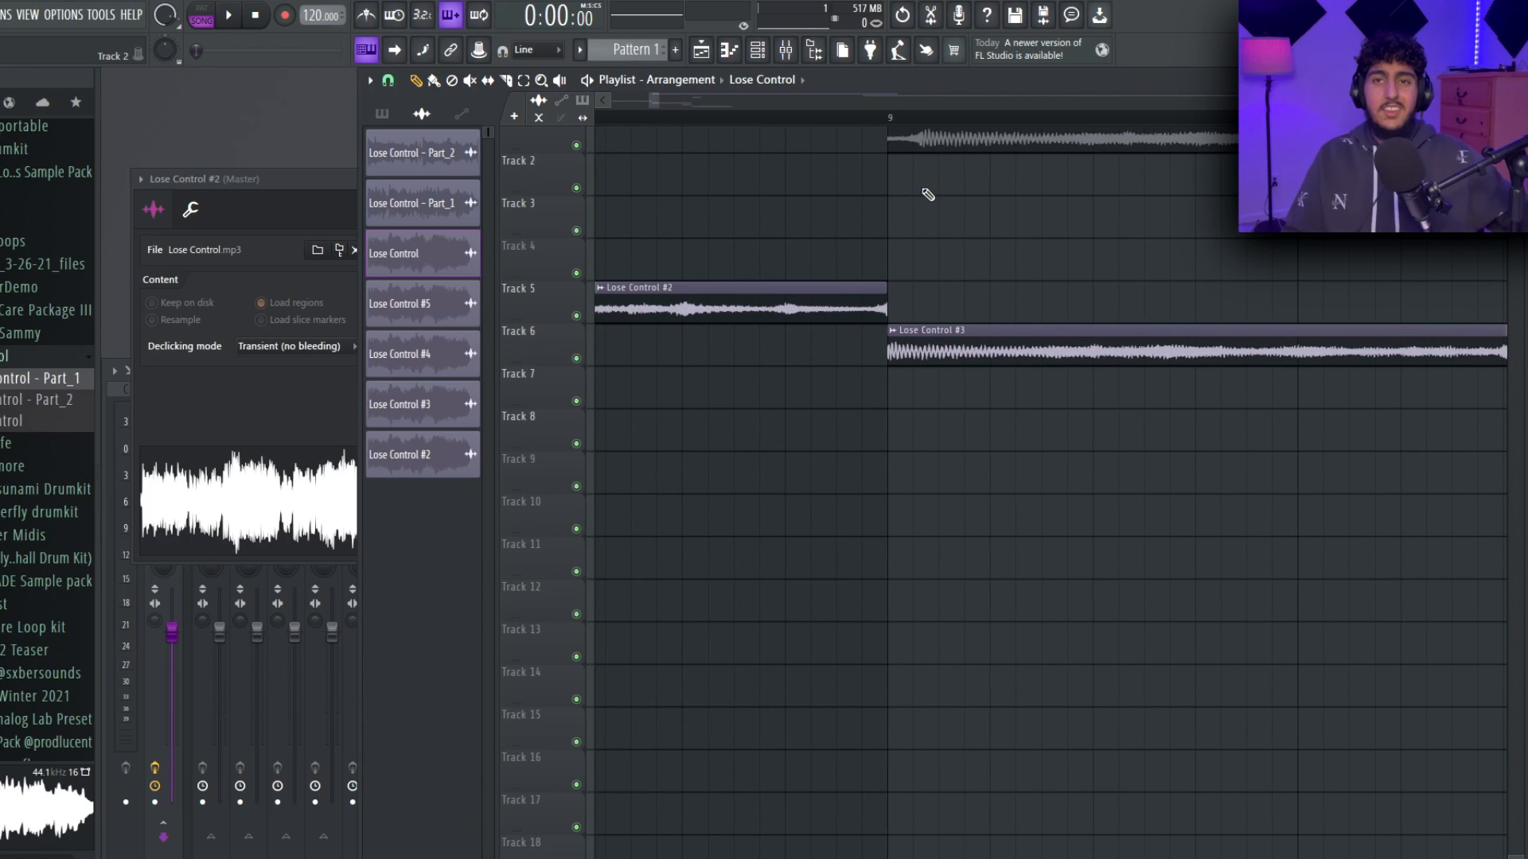
pyautogui.click(628, 121)
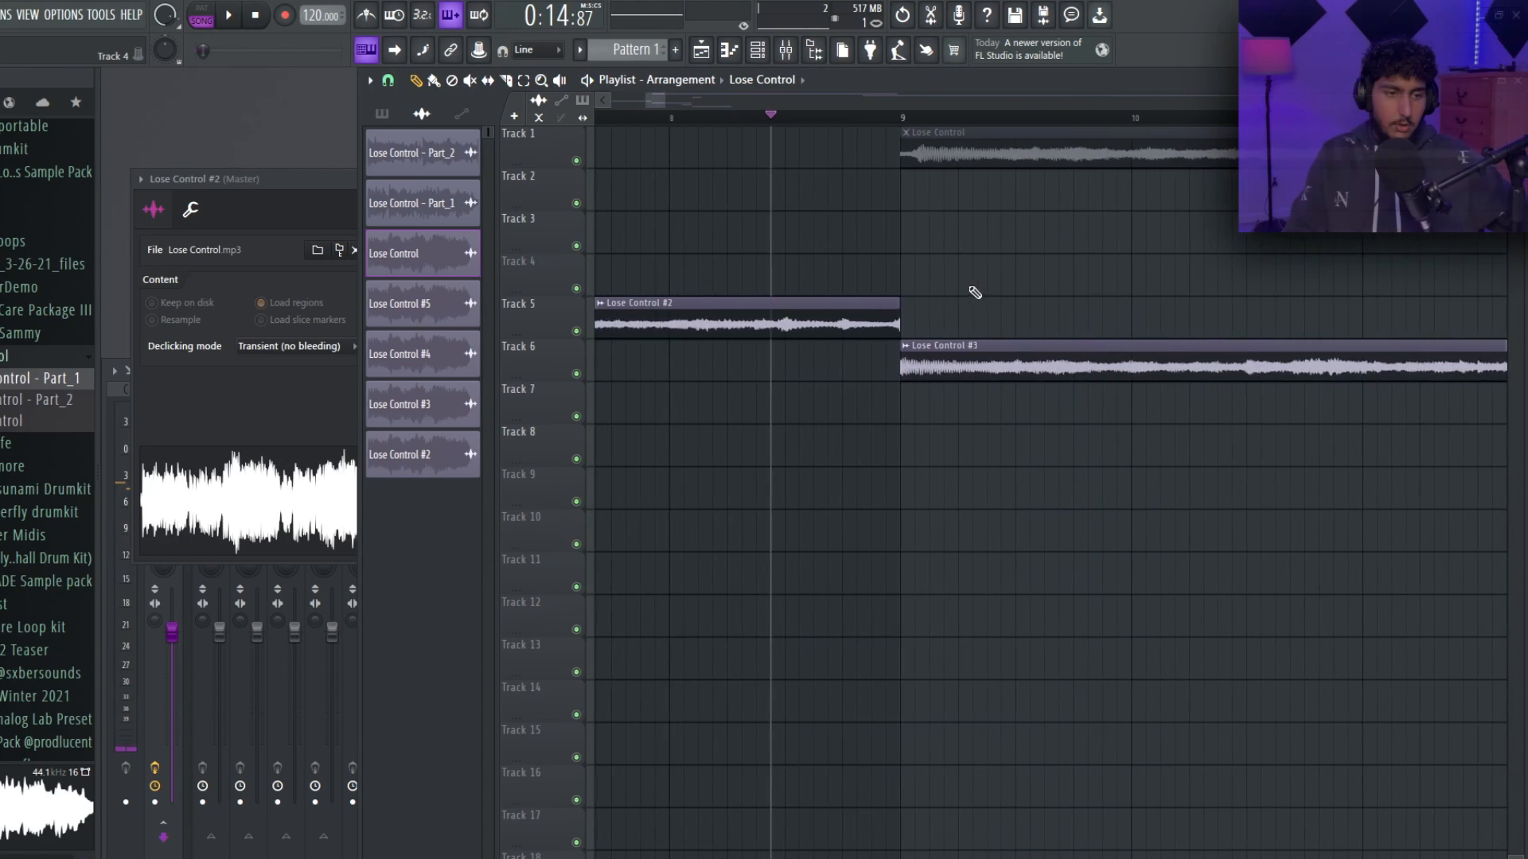
# Select Lose Control #2 and #3 and examine their waveforms closely where they meet at bar 9.
pyautogui.scroll(-2, 964, 293)
pyautogui.moveTo(963, 358); pyautogui.dragTo(863, 306)
pyautogui.scroll(4, 871, 311)
pyautogui.keyDown('ctrl'); pyautogui.click(1152, 320); pyautogui.keyUp('ctrl')
pyautogui.scroll(2, 1058, 351)
pyautogui.moveTo(1102, 402); pyautogui.dragTo(983, 322)
pyautogui.keyDown('ctrl'); pyautogui.click(1121, 304); pyautogui.keyUp('ctrl')
pyautogui.moveTo(1086, 410); pyautogui.dragTo(984, 319)
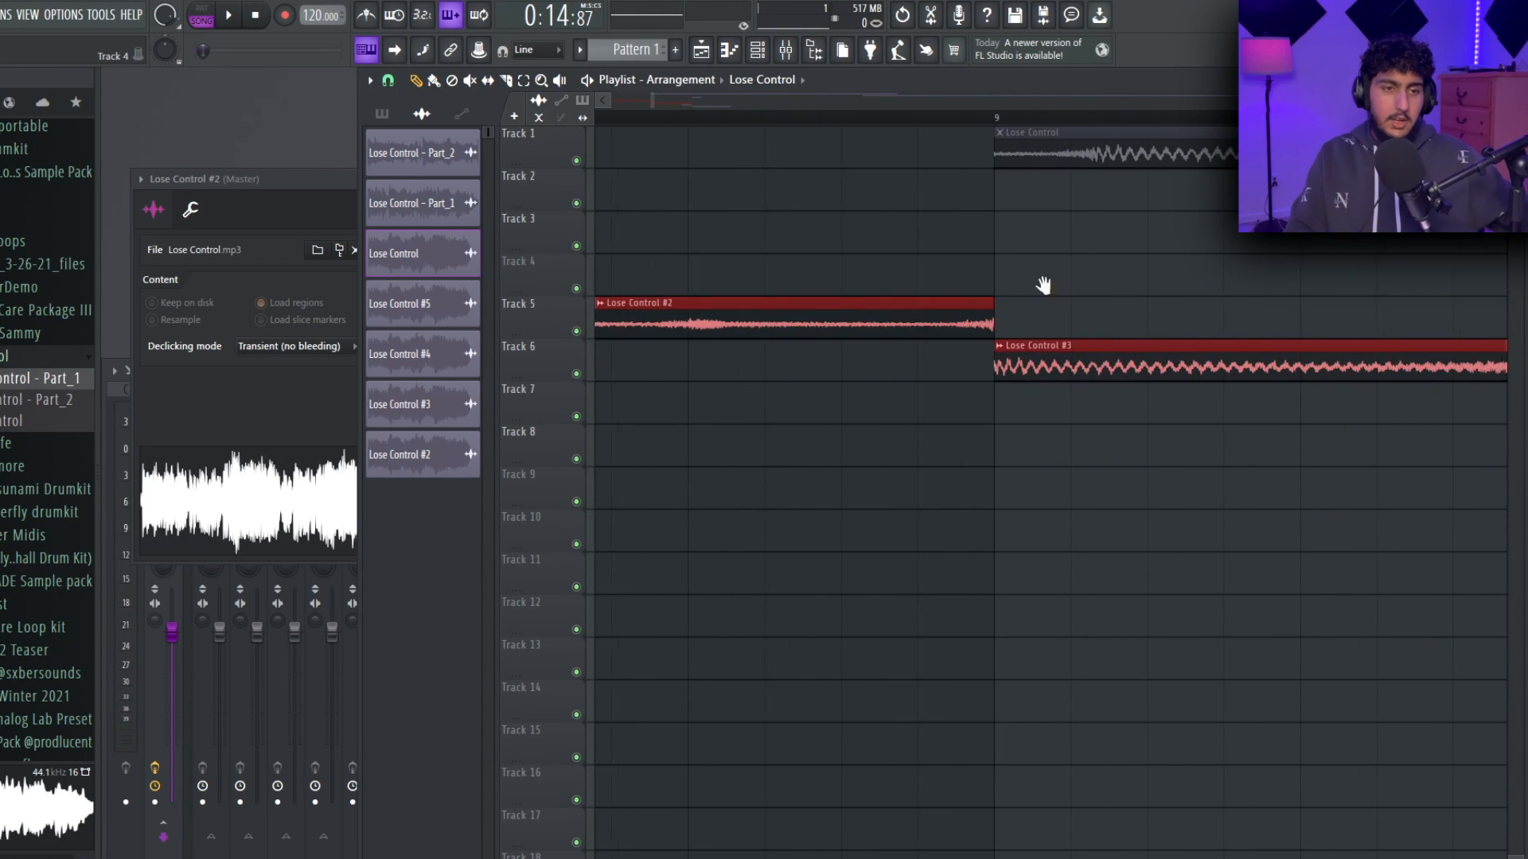
# Slice the muted Lose Control clip on Track 1 just after bar 9 and delete the short leading piece.
pyautogui.moveTo(1067, 283); pyautogui.dragTo(1003, 310)
pyautogui.keyDown('ctrl'); pyautogui.click(979, 283); pyautogui.keyUp('ctrl')
pyautogui.scroll(-2, 963, 199)
pyautogui.scroll(4, 961, 200)
pyautogui.moveTo(807, 219); pyautogui.dragTo(875, 236)
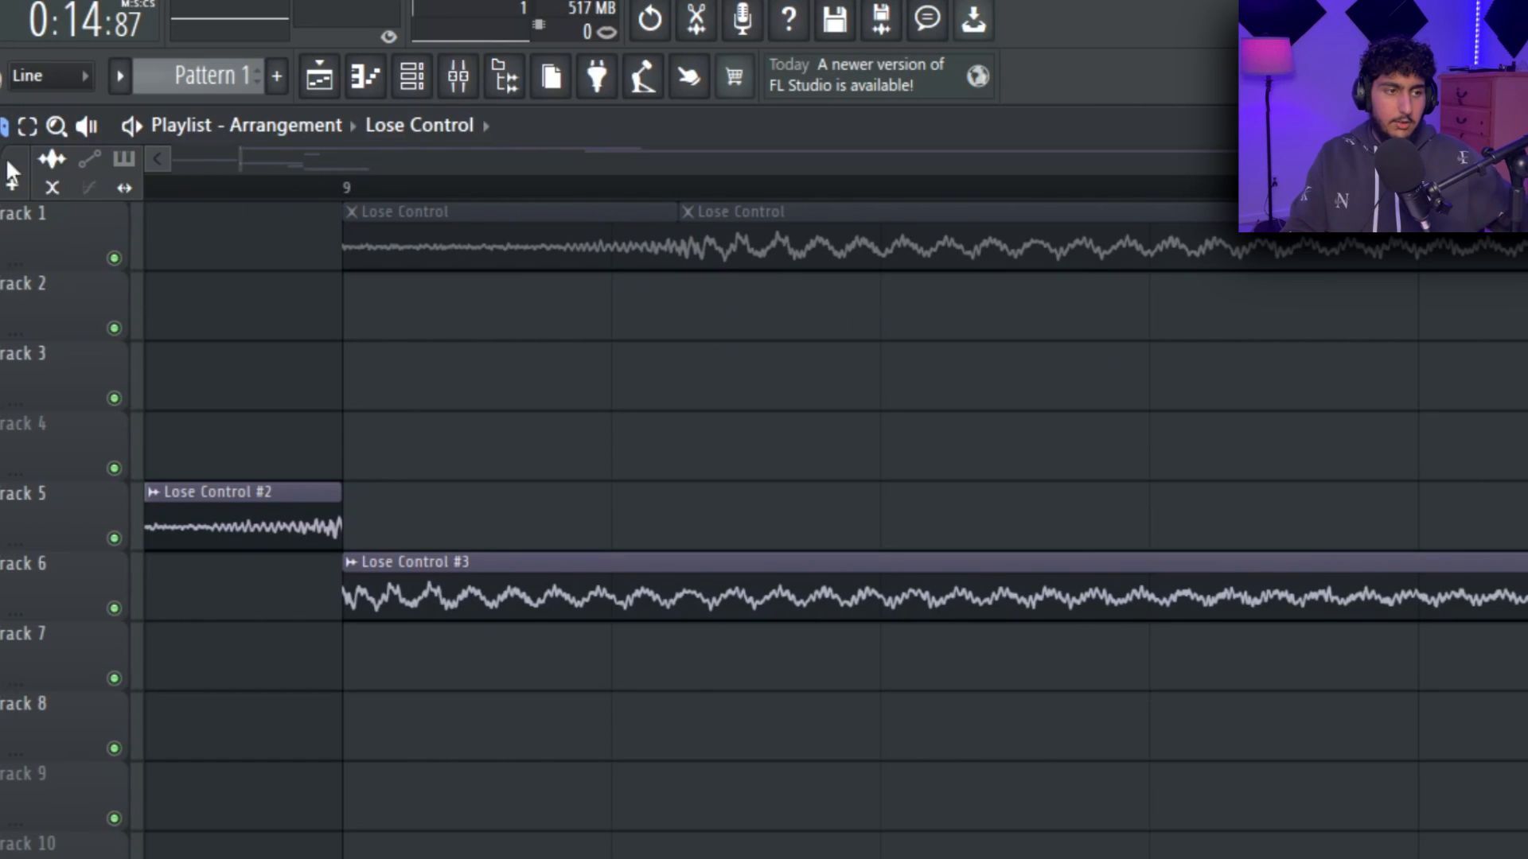
pyautogui.rightClick(568, 256)
pyautogui.moveTo(835, 337); pyautogui.dragTo(721, 227)
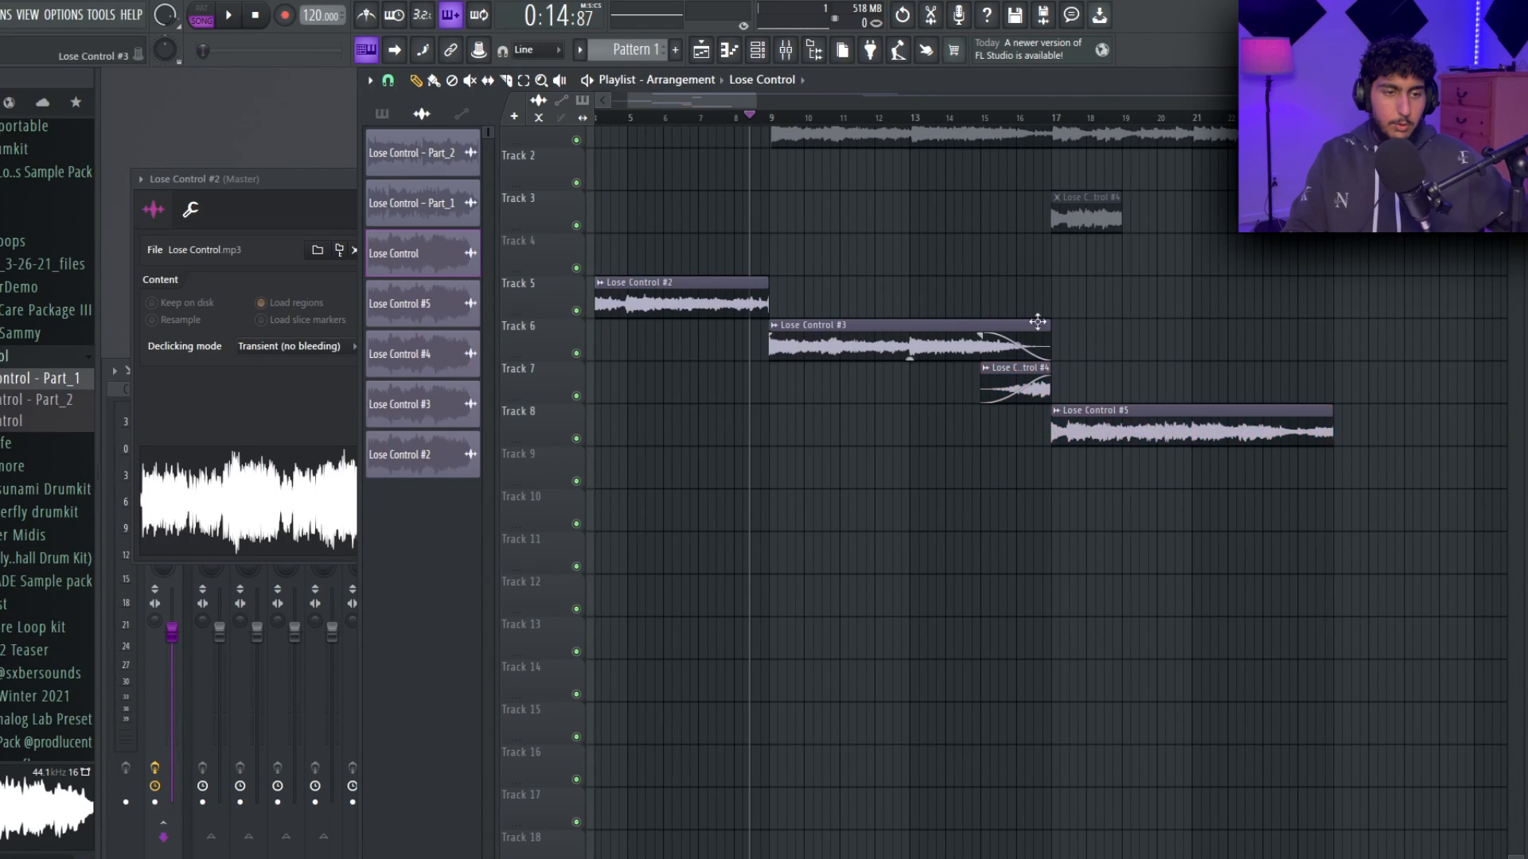
# Examine the crossfade from Lose Control #3 into Lose Control #4 before bar 17 and the playlist's crossfade option.
pyautogui.scroll(-1, 1068, 307)
pyautogui.keyDown('ctrl'); pyautogui.click(798, 333); pyautogui.keyUp('ctrl')
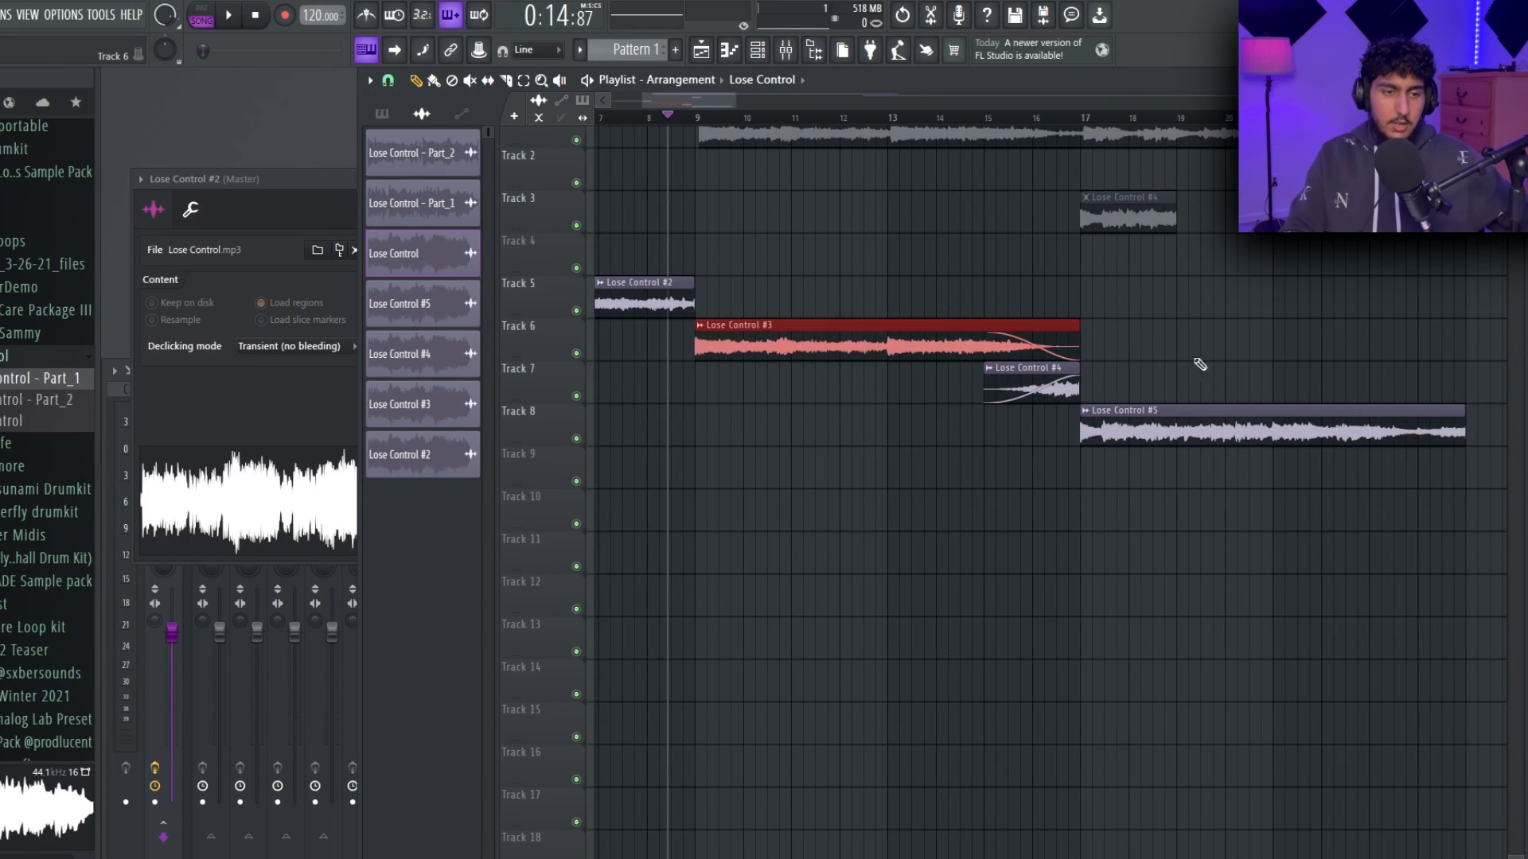
pyautogui.moveTo(1213, 485); pyautogui.dragTo(1167, 438)
pyautogui.keyDown('ctrl'); pyautogui.click(1200, 304); pyautogui.keyUp('ctrl')
pyautogui.scroll(2, 1173, 375)
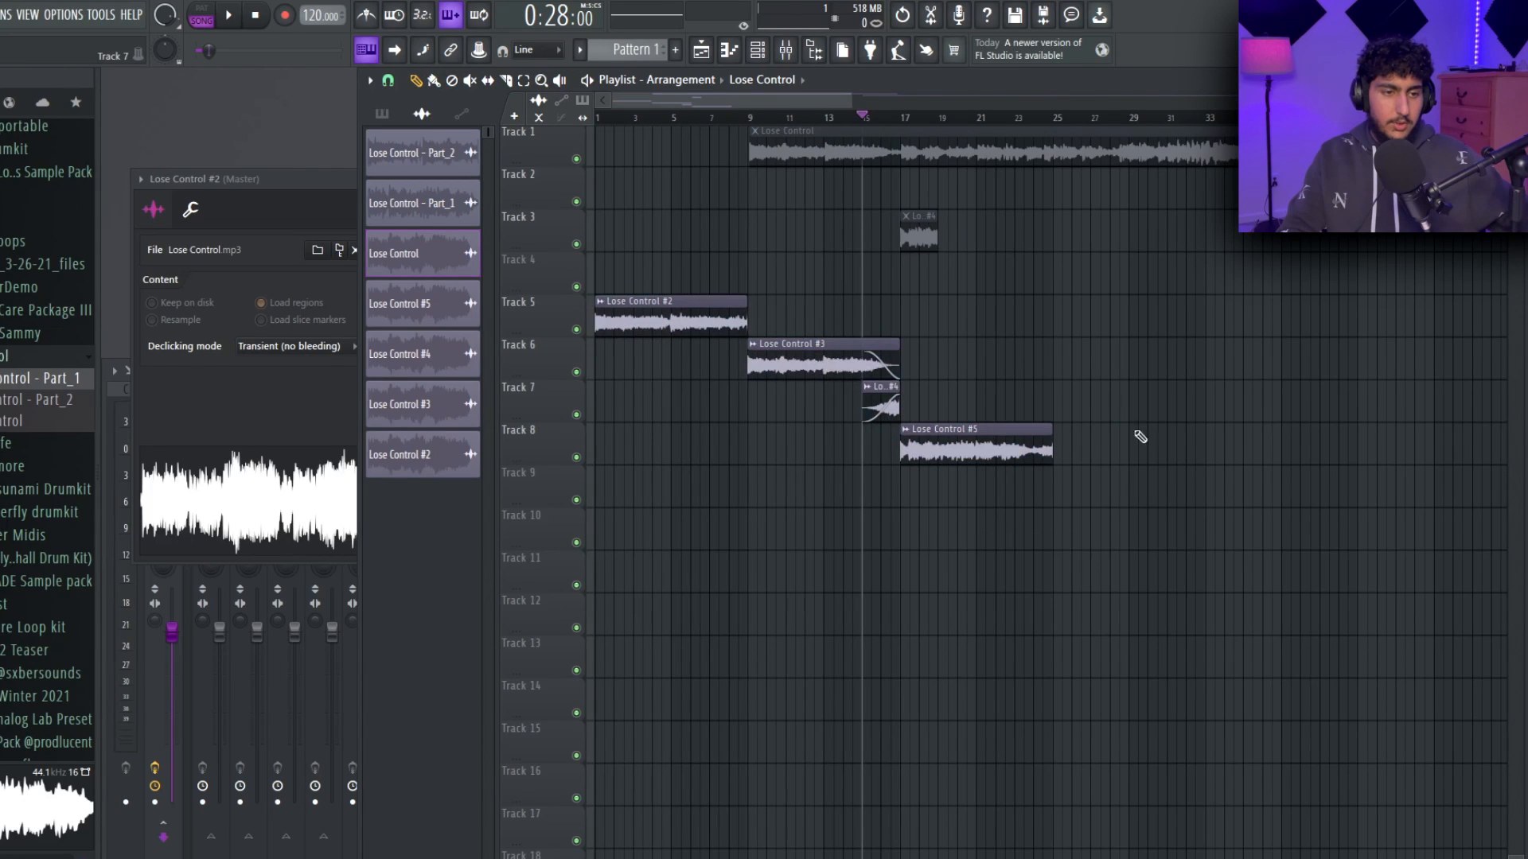
pyautogui.moveTo(1099, 538); pyautogui.dragTo(607, 326)
pyautogui.keyDown('ctrl'); pyautogui.click(1088, 319); pyautogui.keyUp('ctrl')
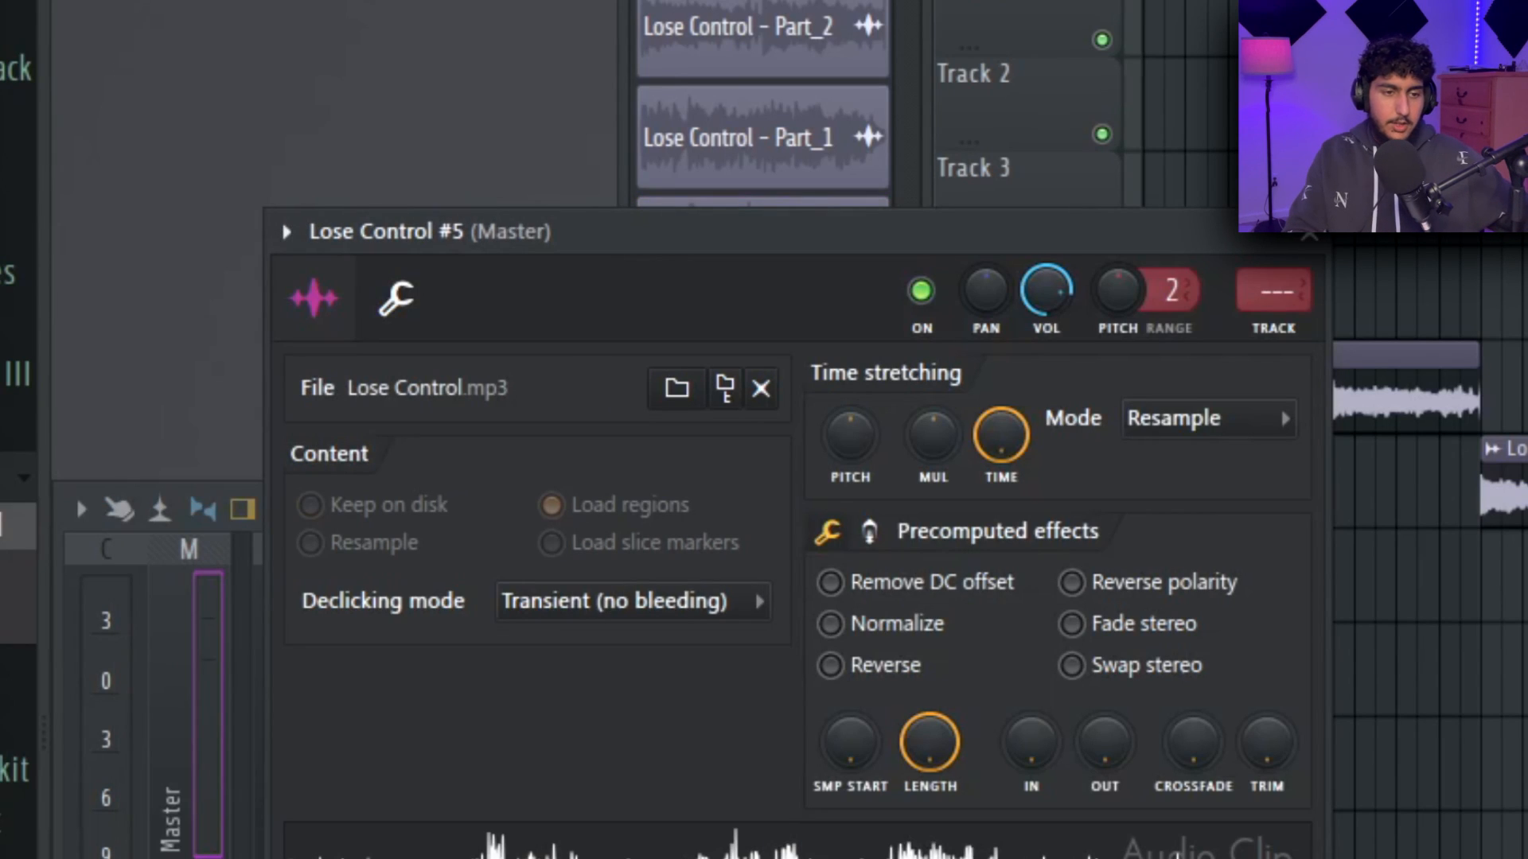
# Open the channel settings of Lose Control #2 and choose Resample as its time stretching mode.
pyautogui.press('F5')
pyautogui.doubleClick(1414, 366)
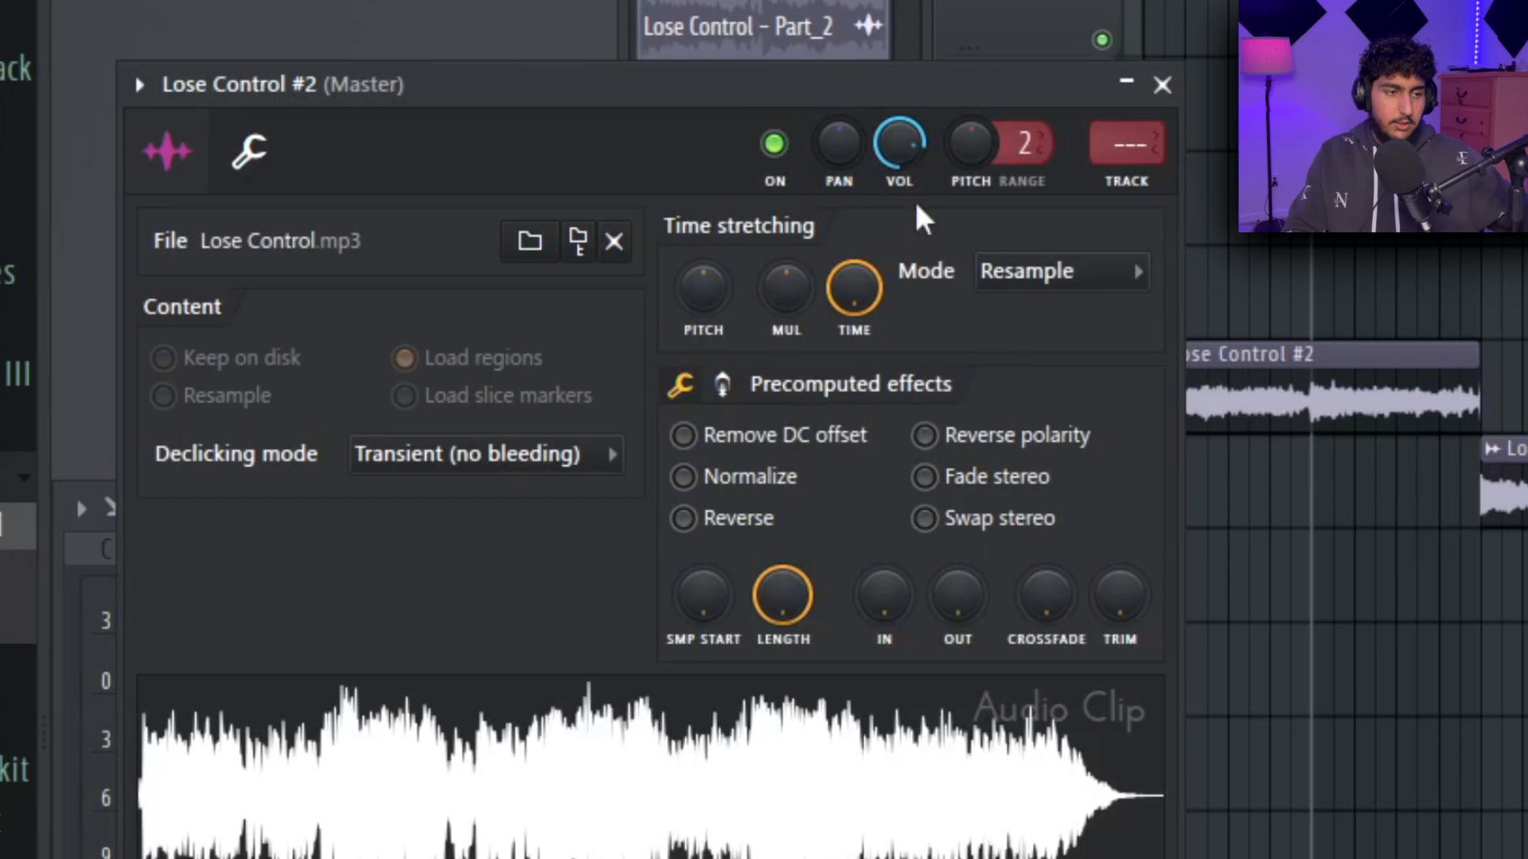
pyautogui.click(1058, 275)
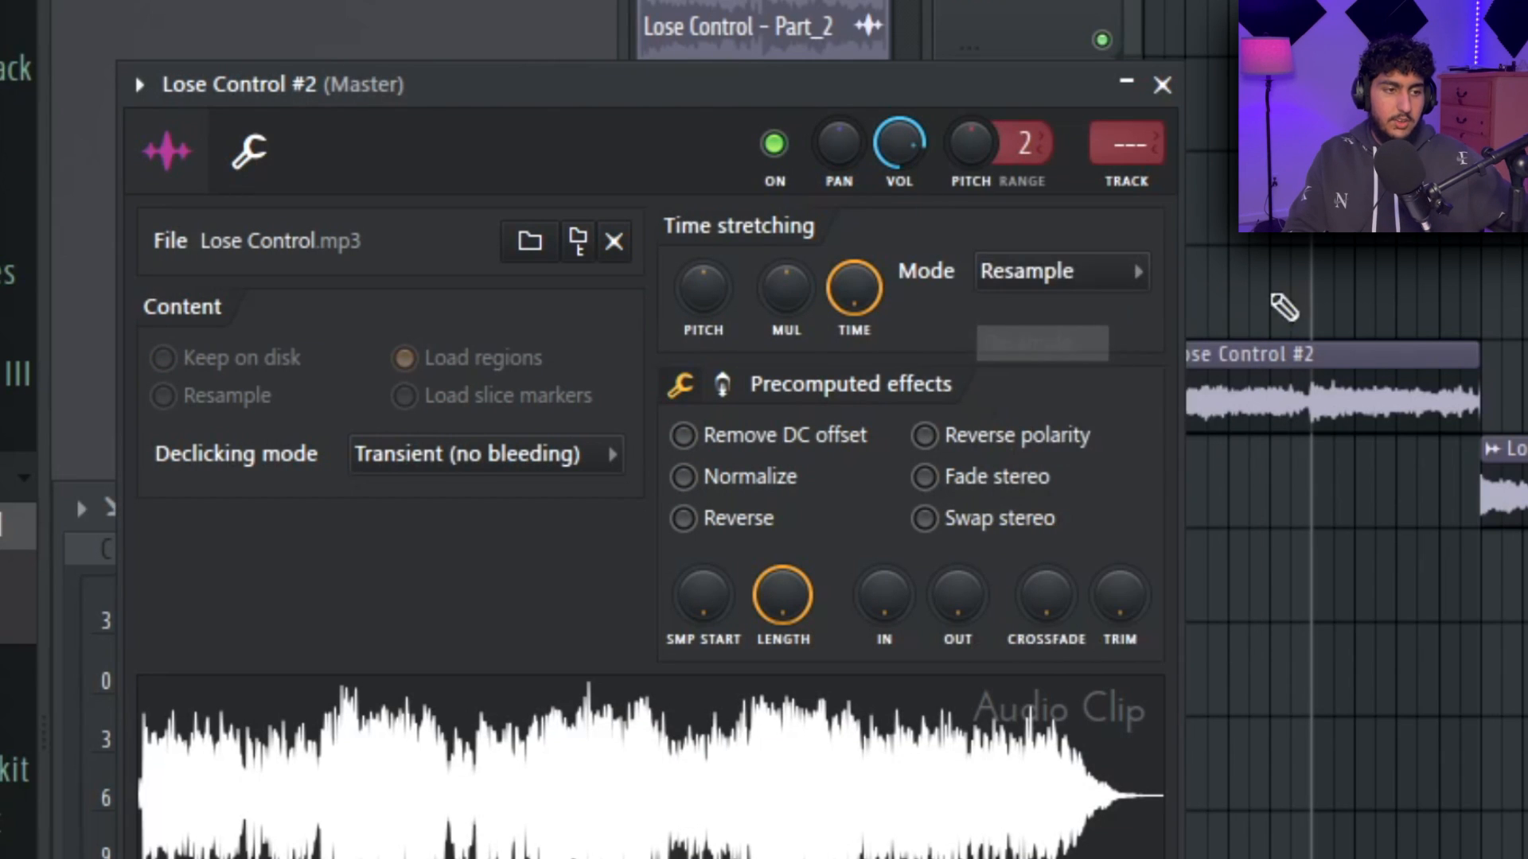
pyautogui.click(1348, 255)
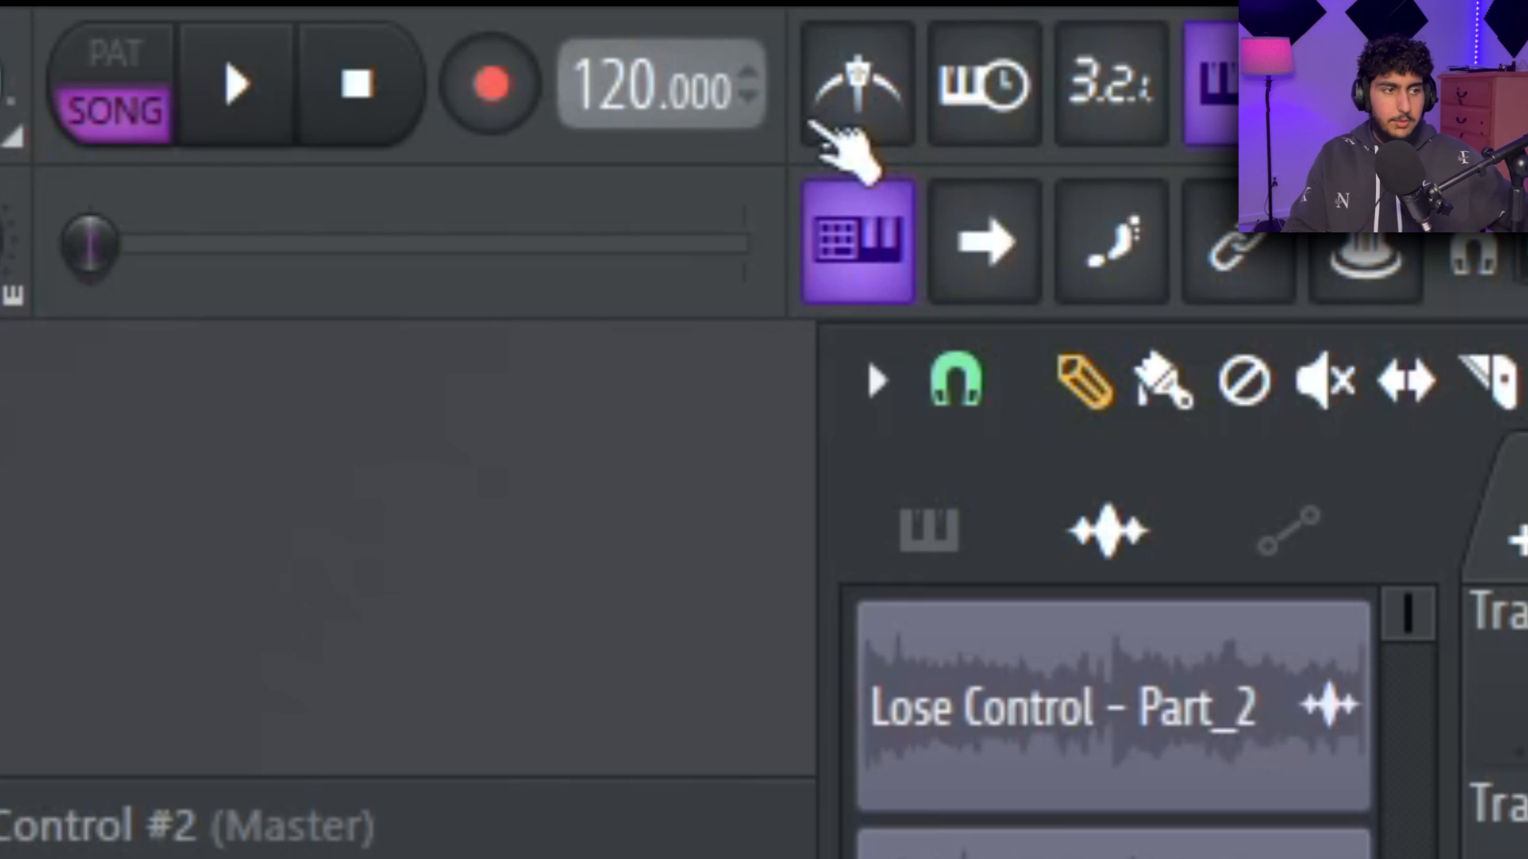
# Enable the metronome and raise the project tempo to 152 BPM.
pyautogui.click(843, 127)
pyautogui.moveTo(596, 86); pyautogui.dragTo(596, 74)
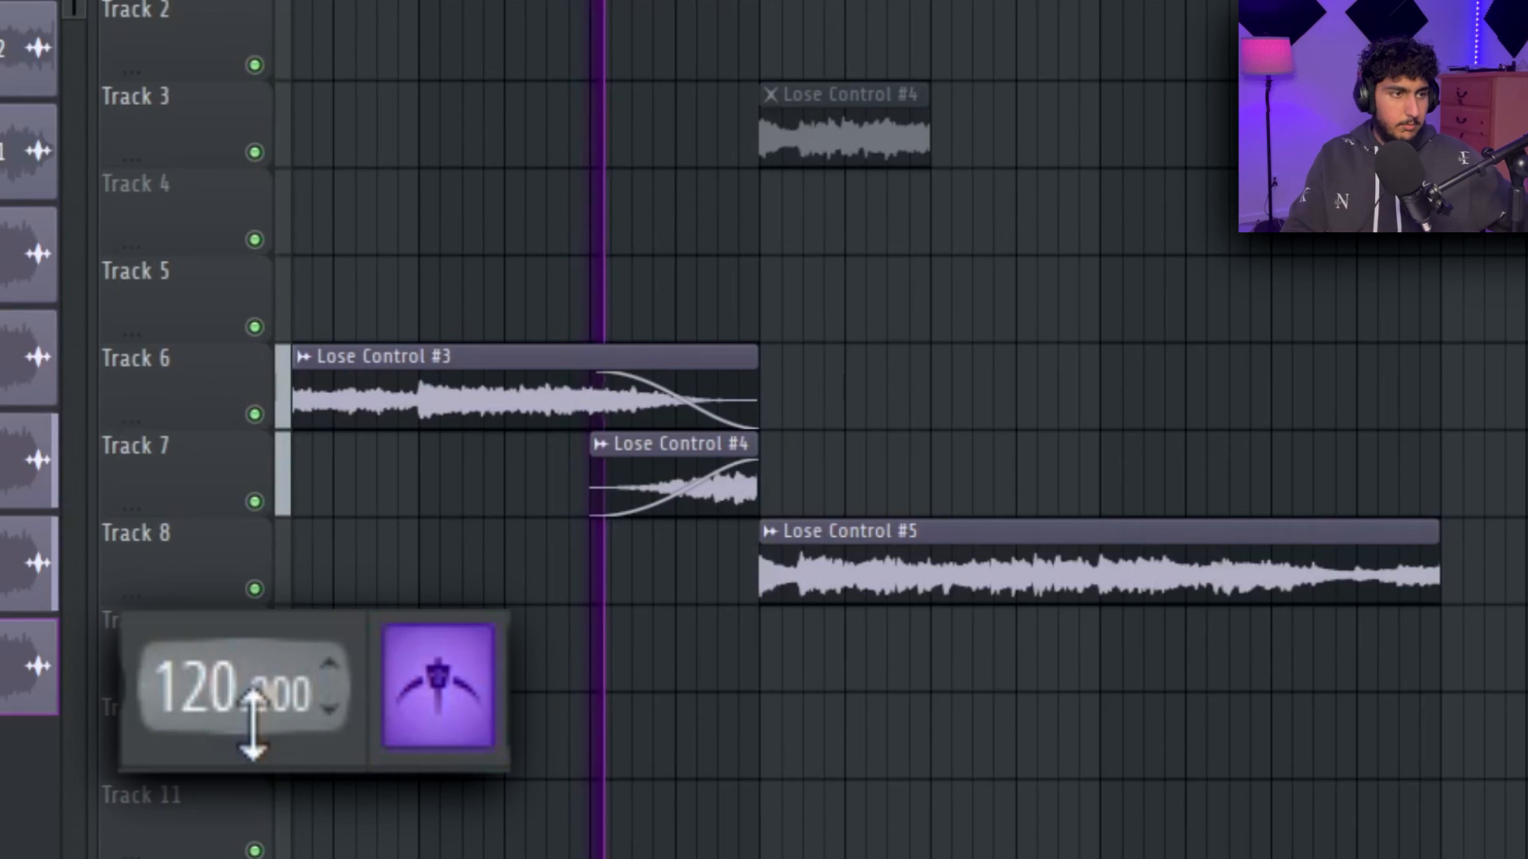
pyautogui.moveTo(252, 724); pyautogui.dragTo(252, 623)
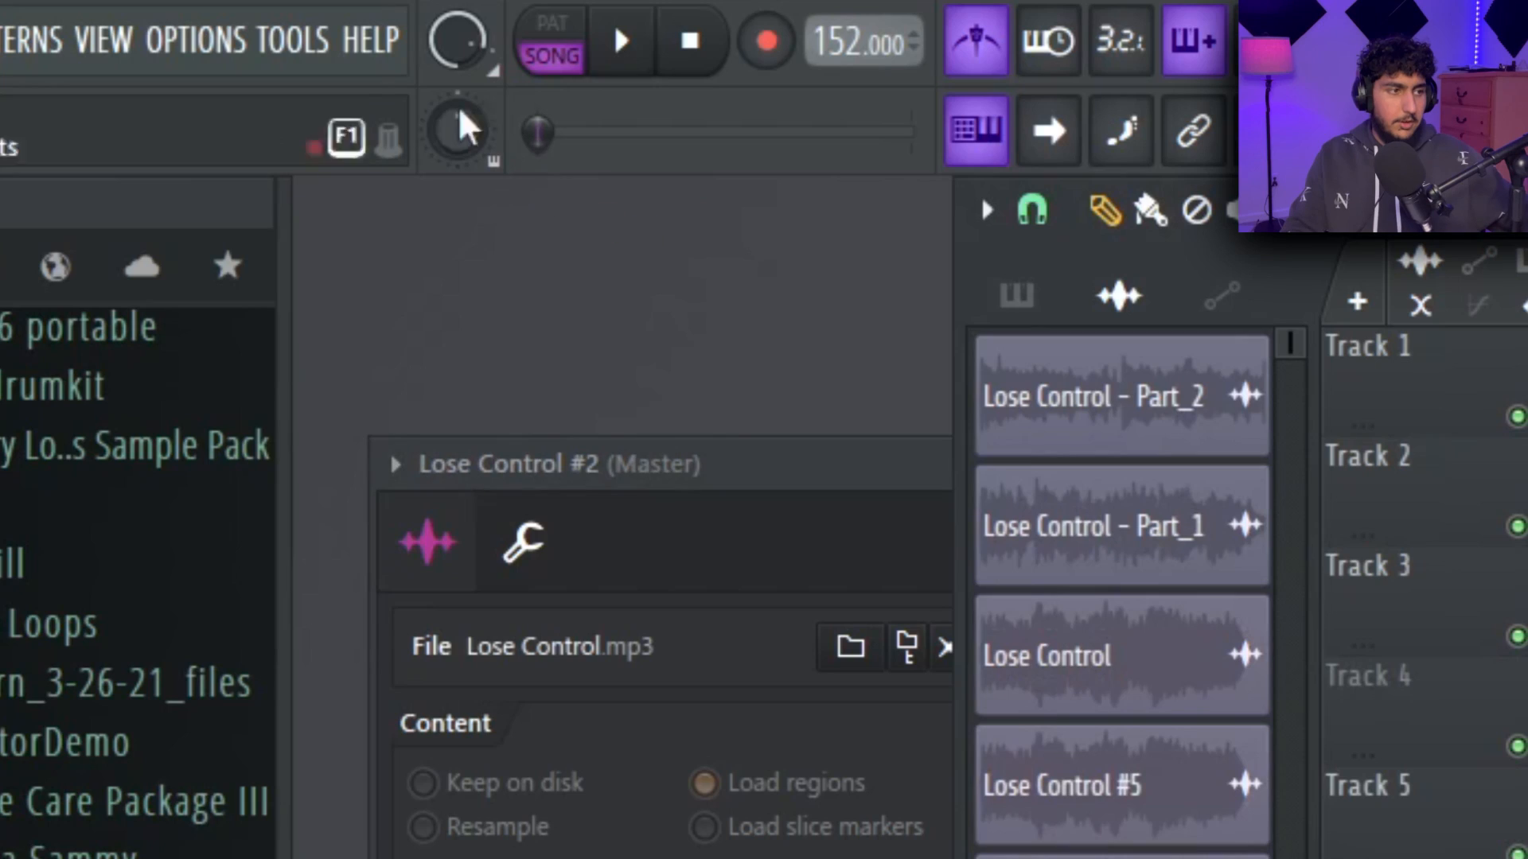
# Run the macro that switches all audio clips to realtime stretching.
pyautogui.click(101, 15)
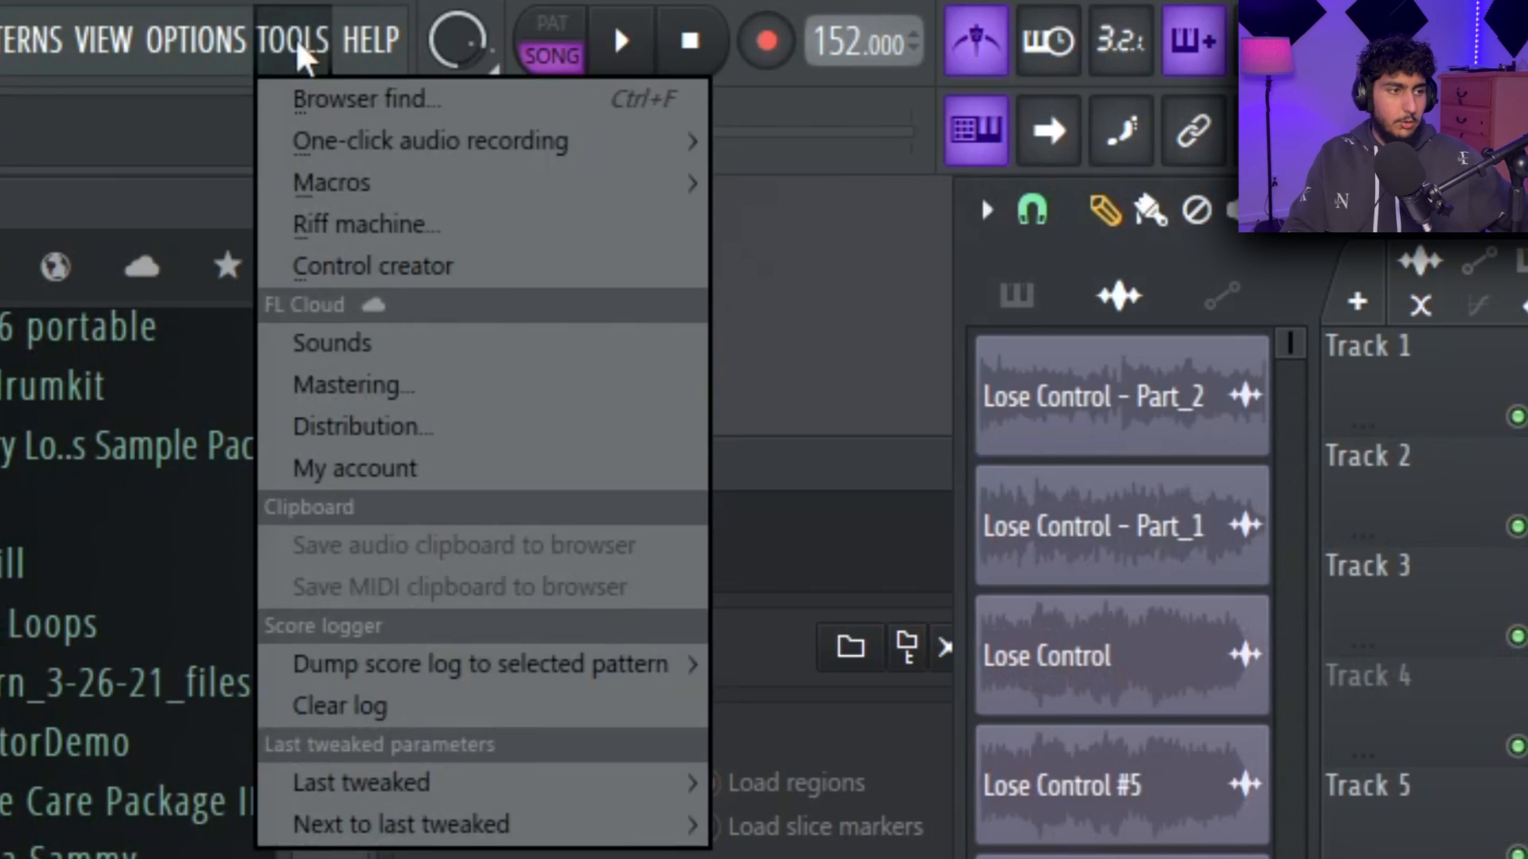
pyautogui.moveTo(129, 71)
pyautogui.moveTo(770, 541)
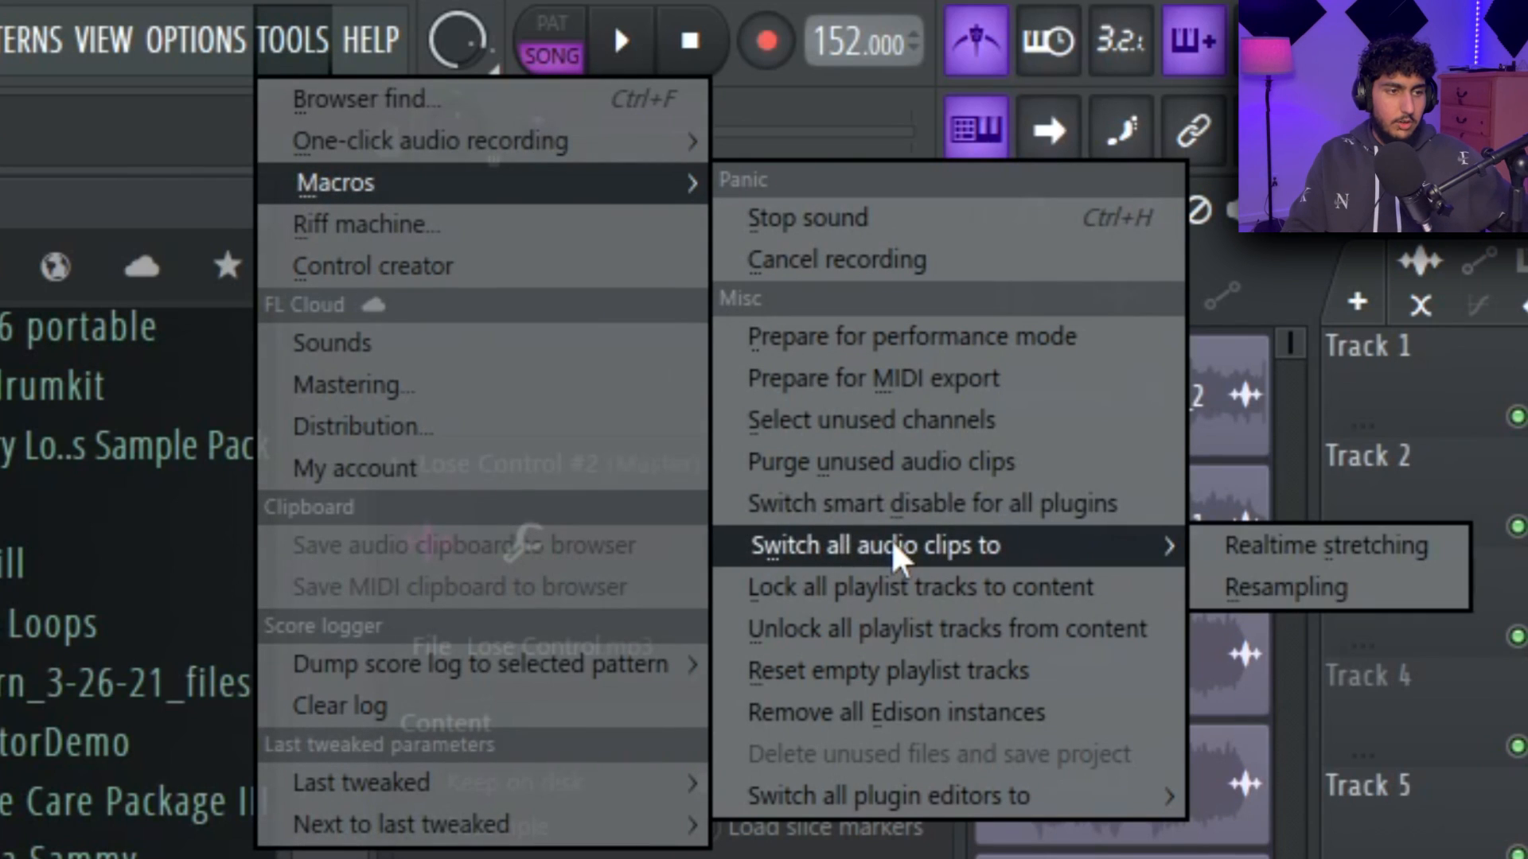
pyautogui.click(1345, 549)
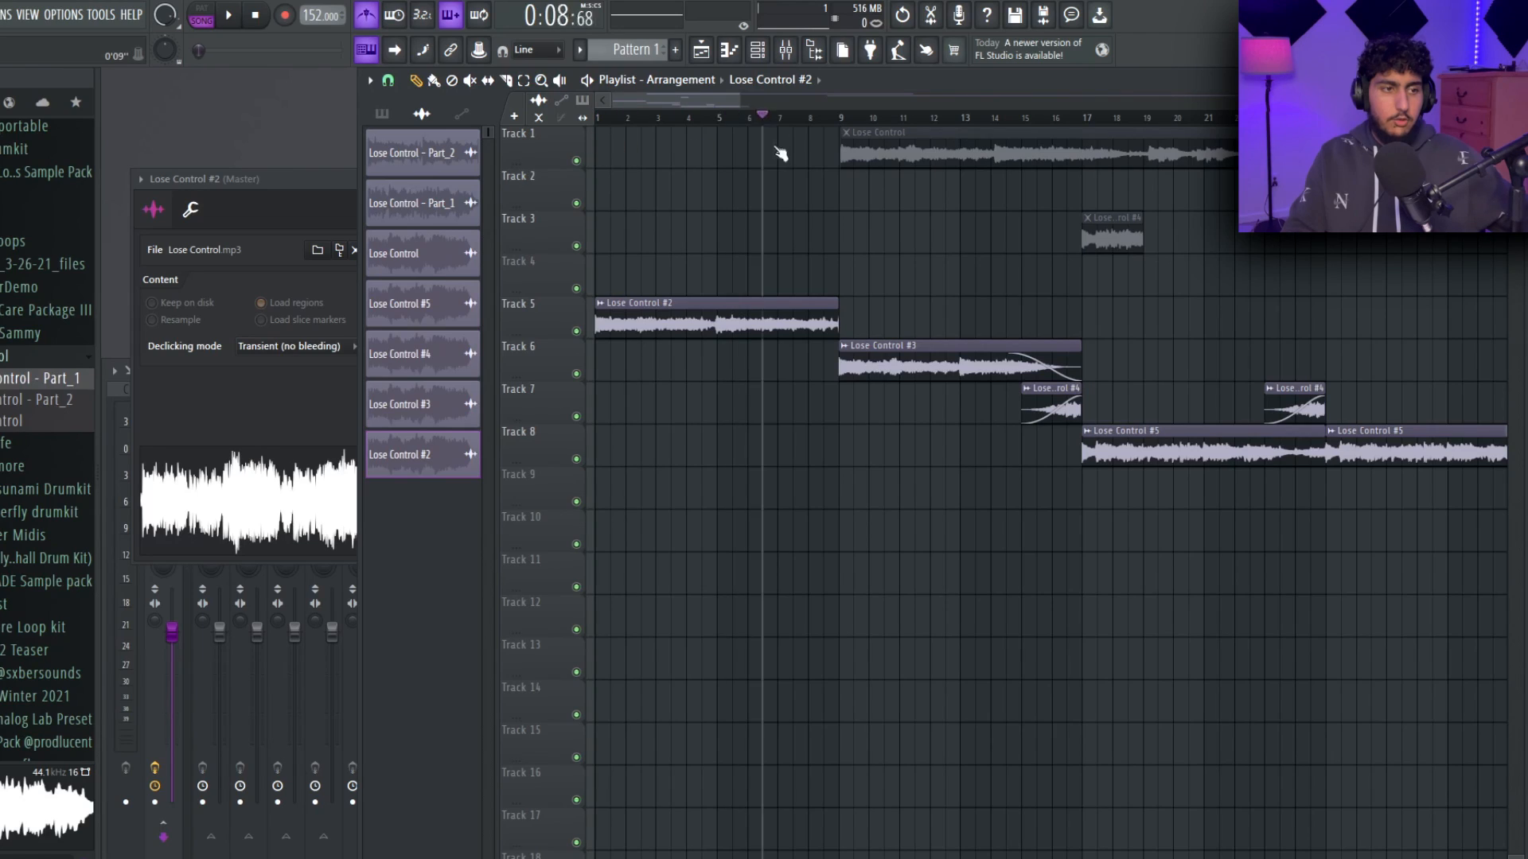
# Play the arrangement from bar 1 to hear the clips at the new tempo.
pyautogui.moveTo(781, 153); pyautogui.dragTo(600, 155)
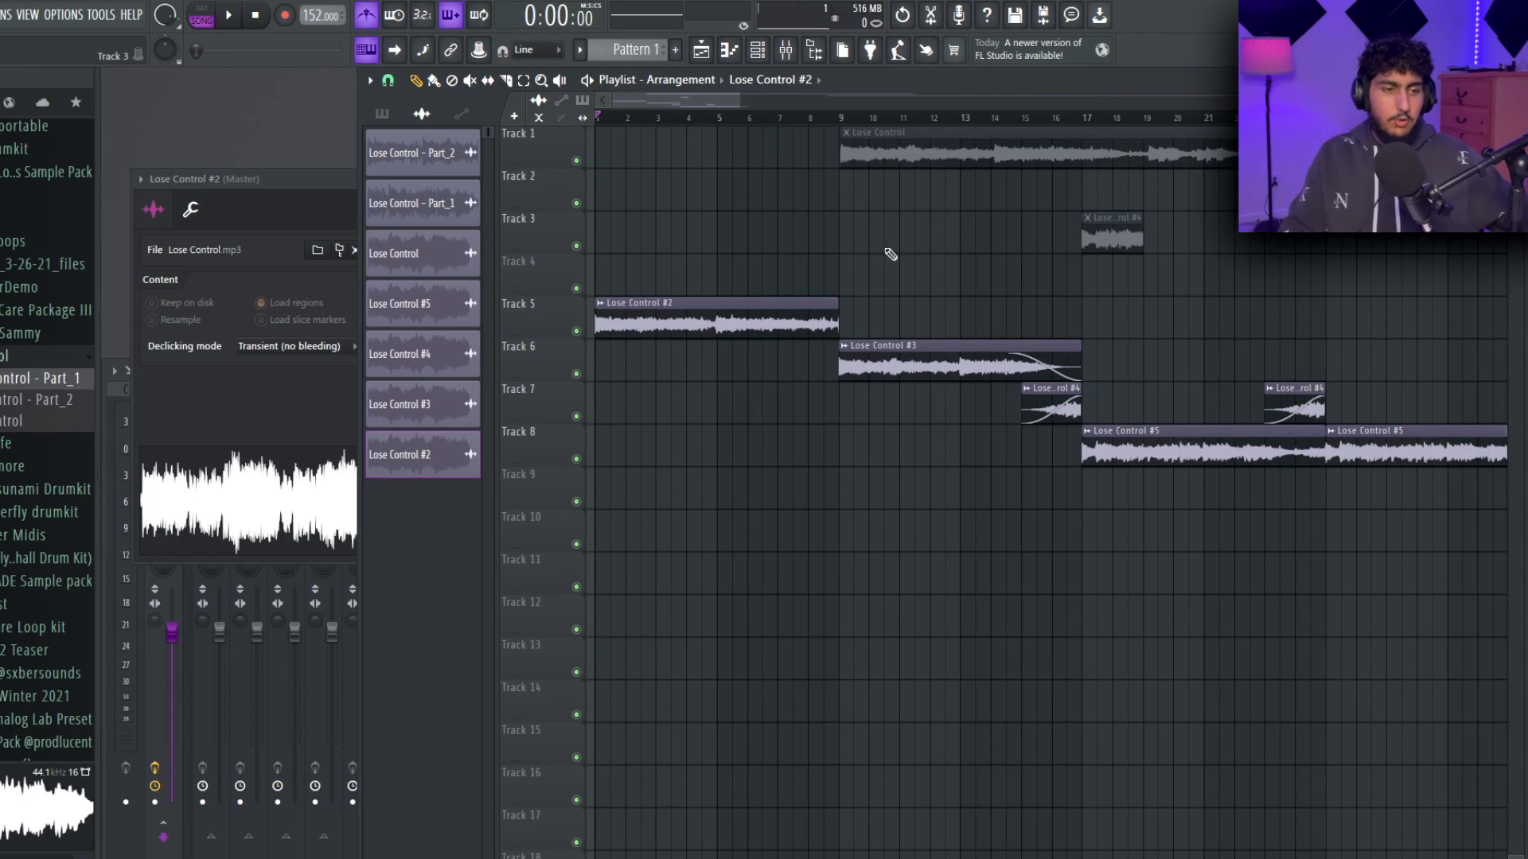
pyautogui.press('space')
pyautogui.press('space')
# Examine the time stretching pitch in the channel settings of Lose Control #2 and Lose Control #5.
pyautogui.doubleClick(711, 303)
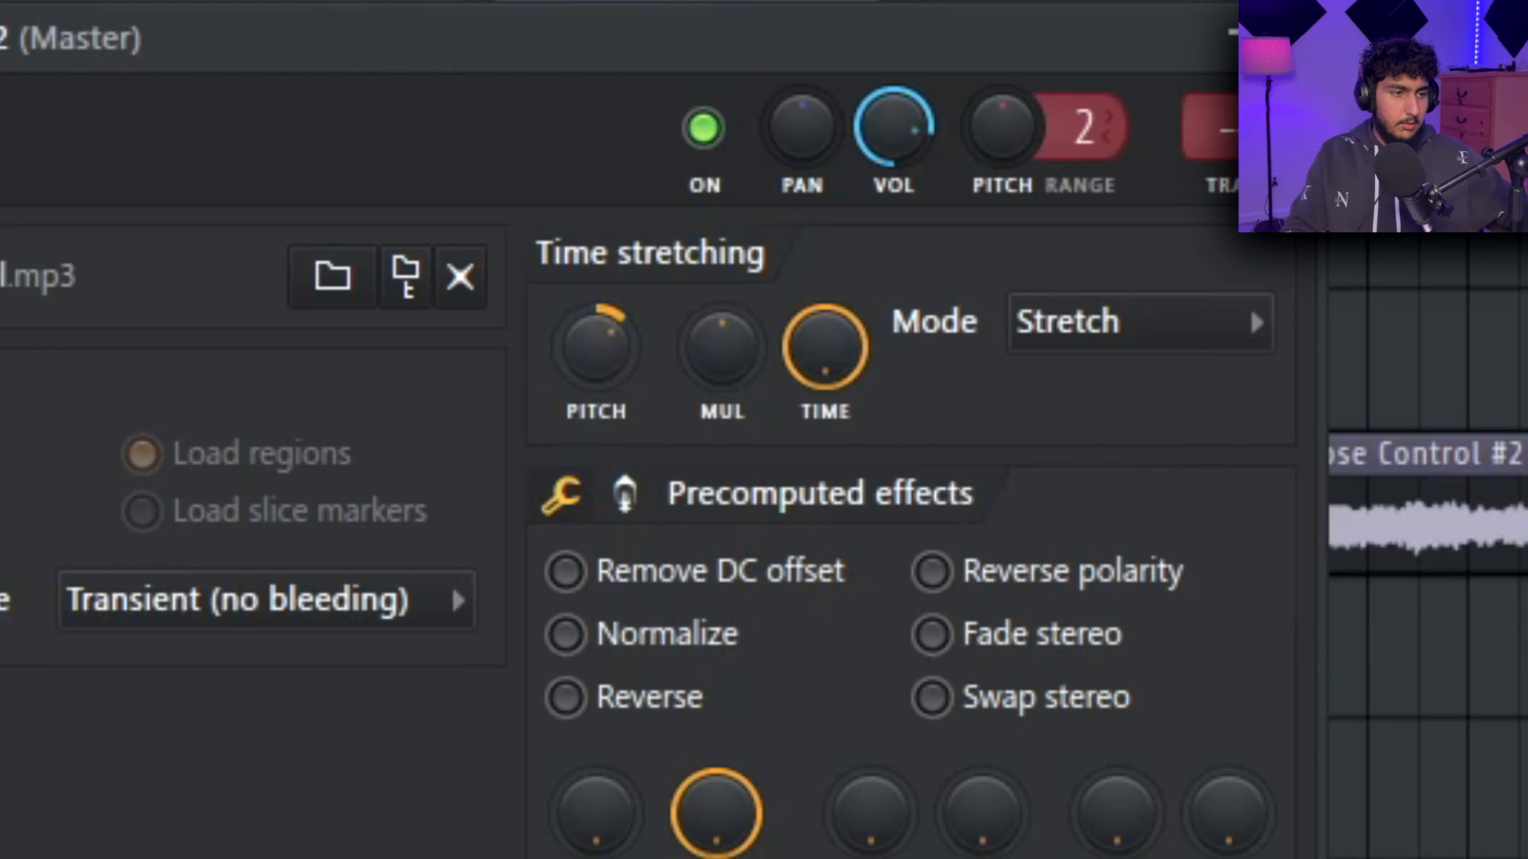
pyautogui.moveTo(597, 365)
pyautogui.mouseDown()
pyautogui.moveTo(598, 345)
pyautogui.moveTo(604, 377)
pyautogui.mouseUp()
pyautogui.press('space')
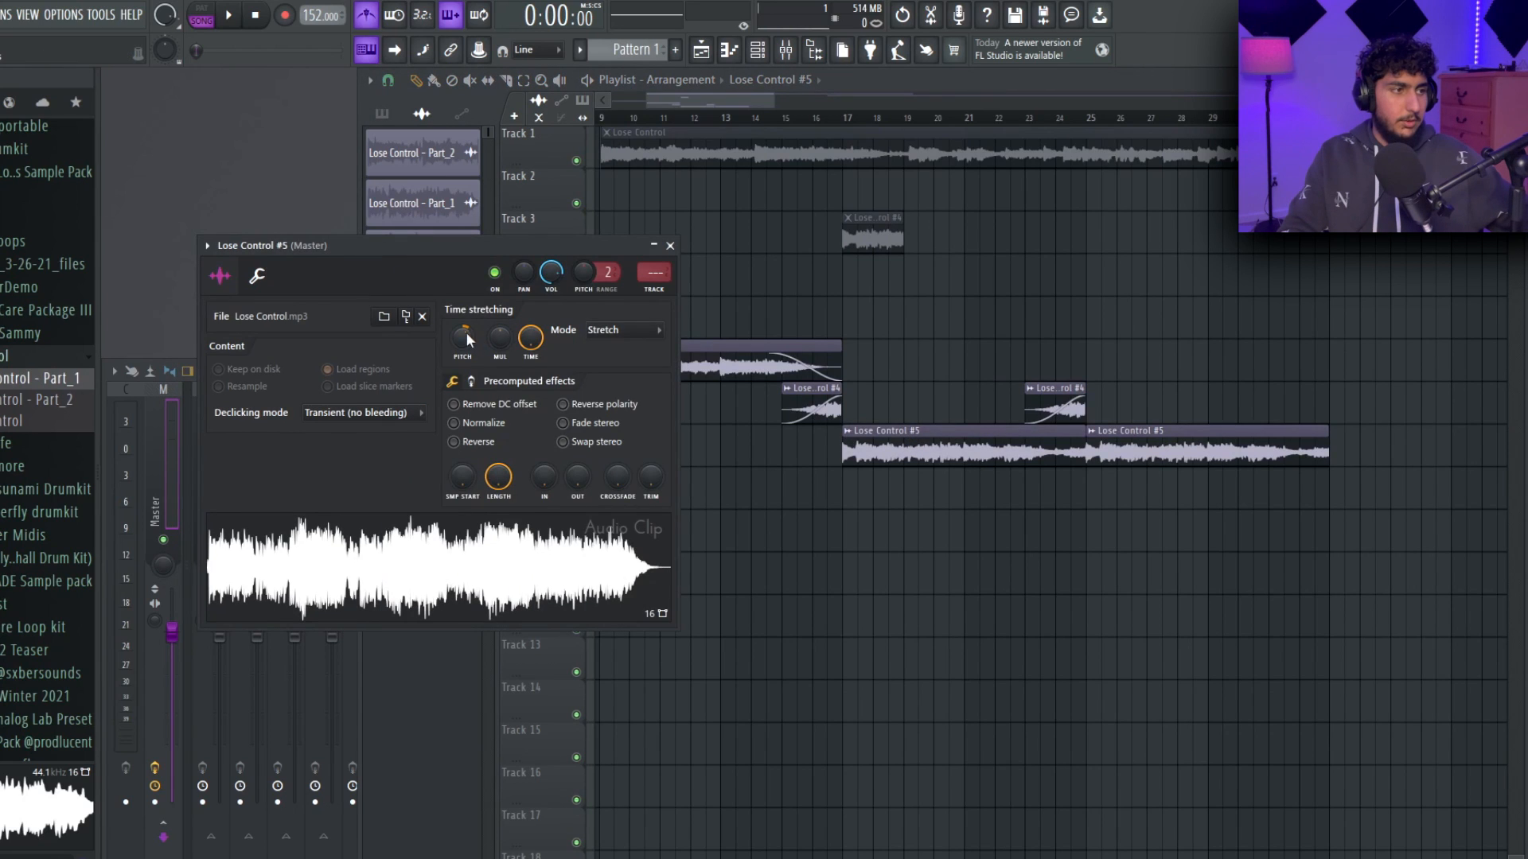
pyautogui.rightClick(968, 375)
# Play the arrangement from bar 17 to listen to the Lose Control #5 section on Track 8.
pyautogui.scroll(2, 969, 375)
pyautogui.click(706, 116)
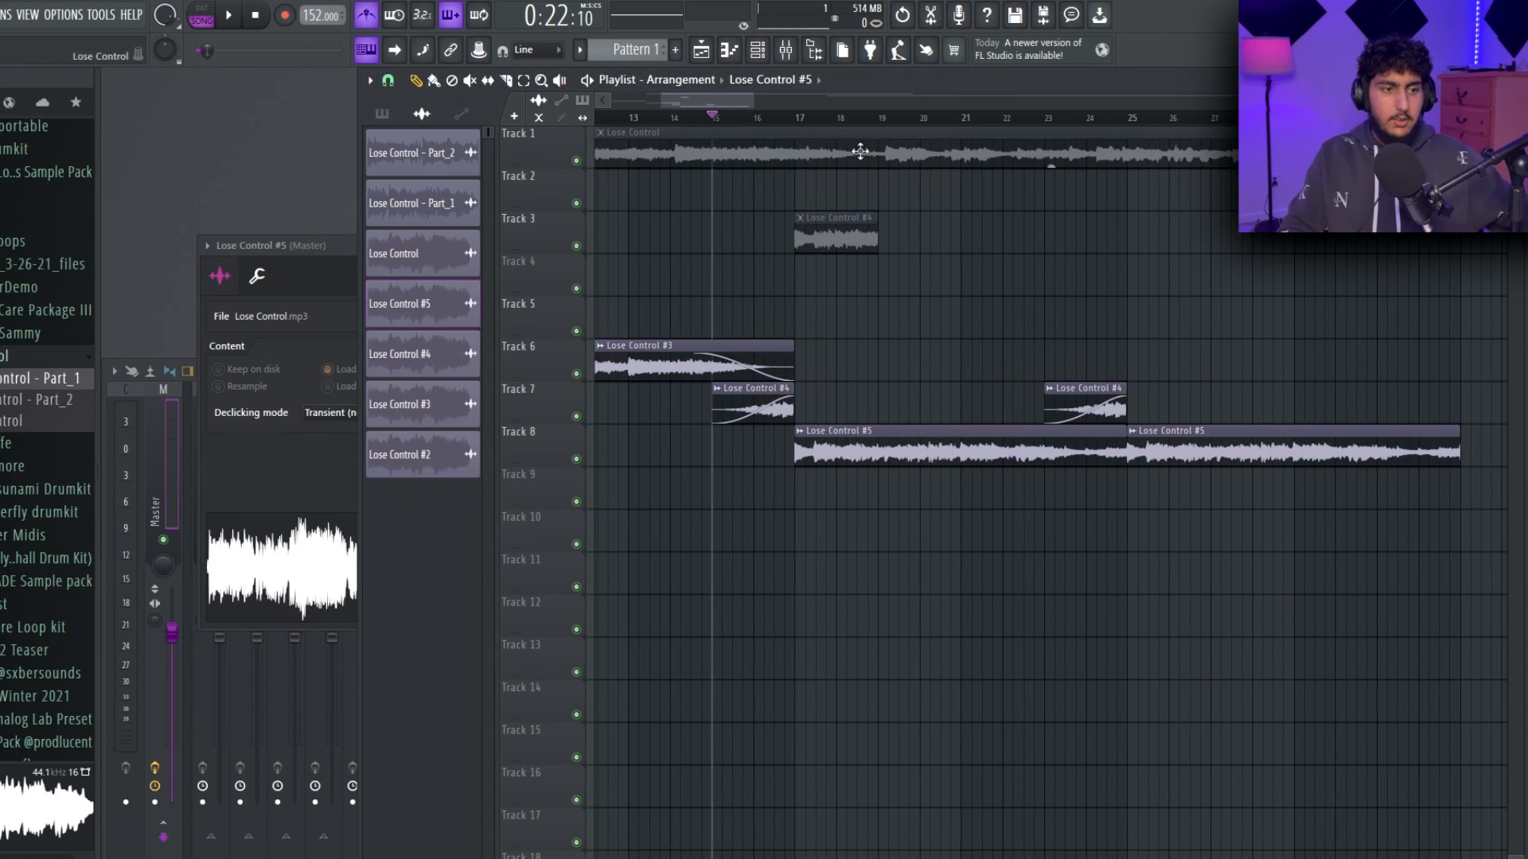
pyautogui.click(798, 117)
pyautogui.press('space')
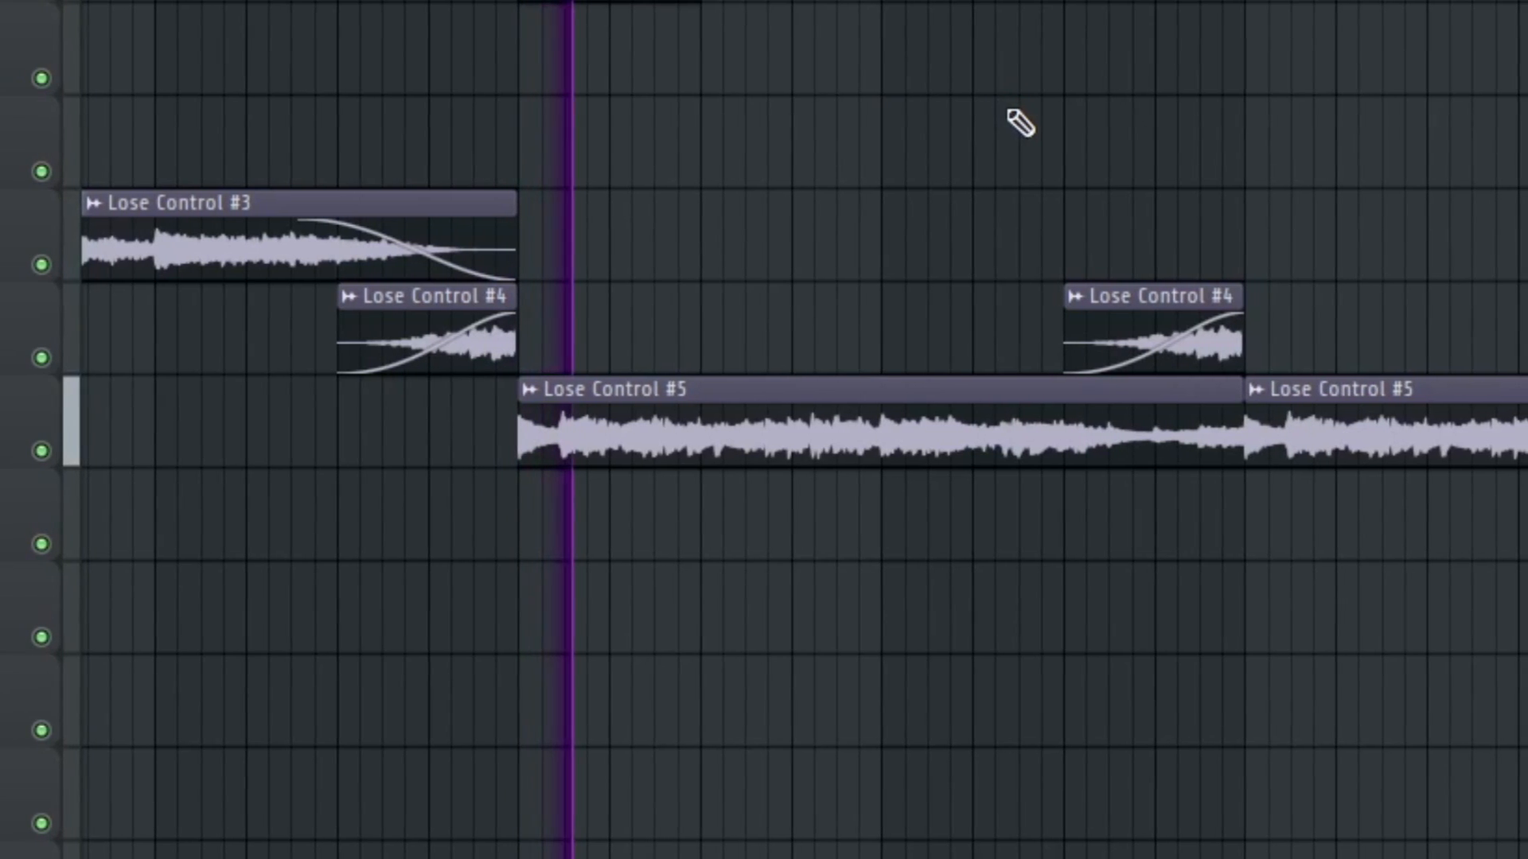
pyautogui.moveTo(1012, 303); pyautogui.dragTo(978, 300)
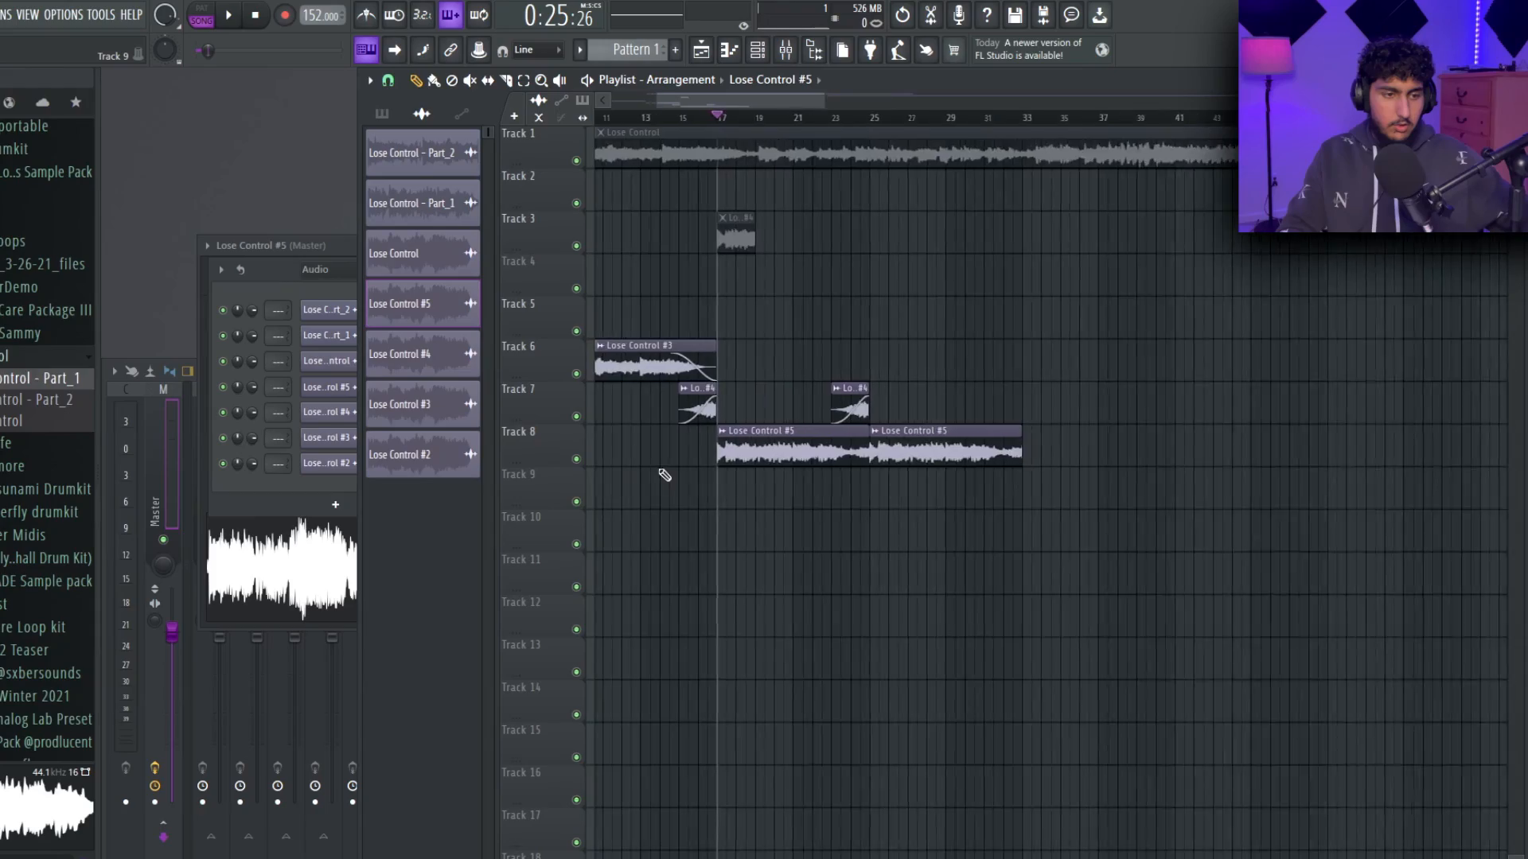
pyautogui.scroll(3, 663, 472)
pyautogui.moveTo(1167, 565); pyautogui.dragTo(873, 573)
pyautogui.scroll(-4, 961, 563)
pyautogui.scroll(2, 804, 492)
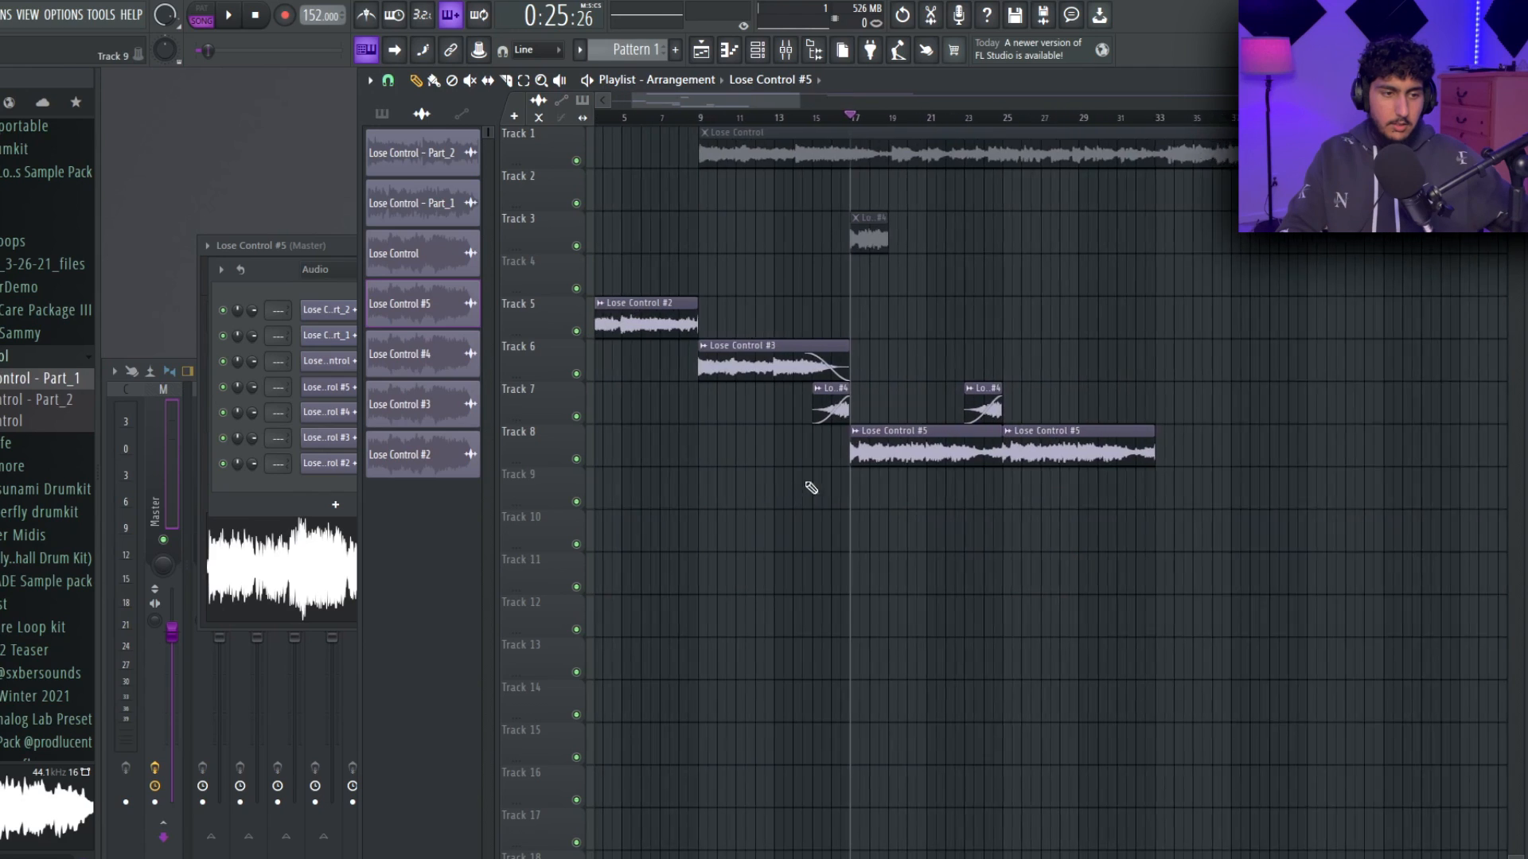
# Shift the Lose Control #5 clips to bars 25 and 33, keeping only the Lose Control #4 clip at bar 23.
pyautogui.scroll(-2, 947, 399)
pyautogui.moveTo(1149, 480); pyautogui.dragTo(773, 407)
pyautogui.moveTo(856, 450); pyautogui.dragTo(968, 457)
pyautogui.click(1008, 550)
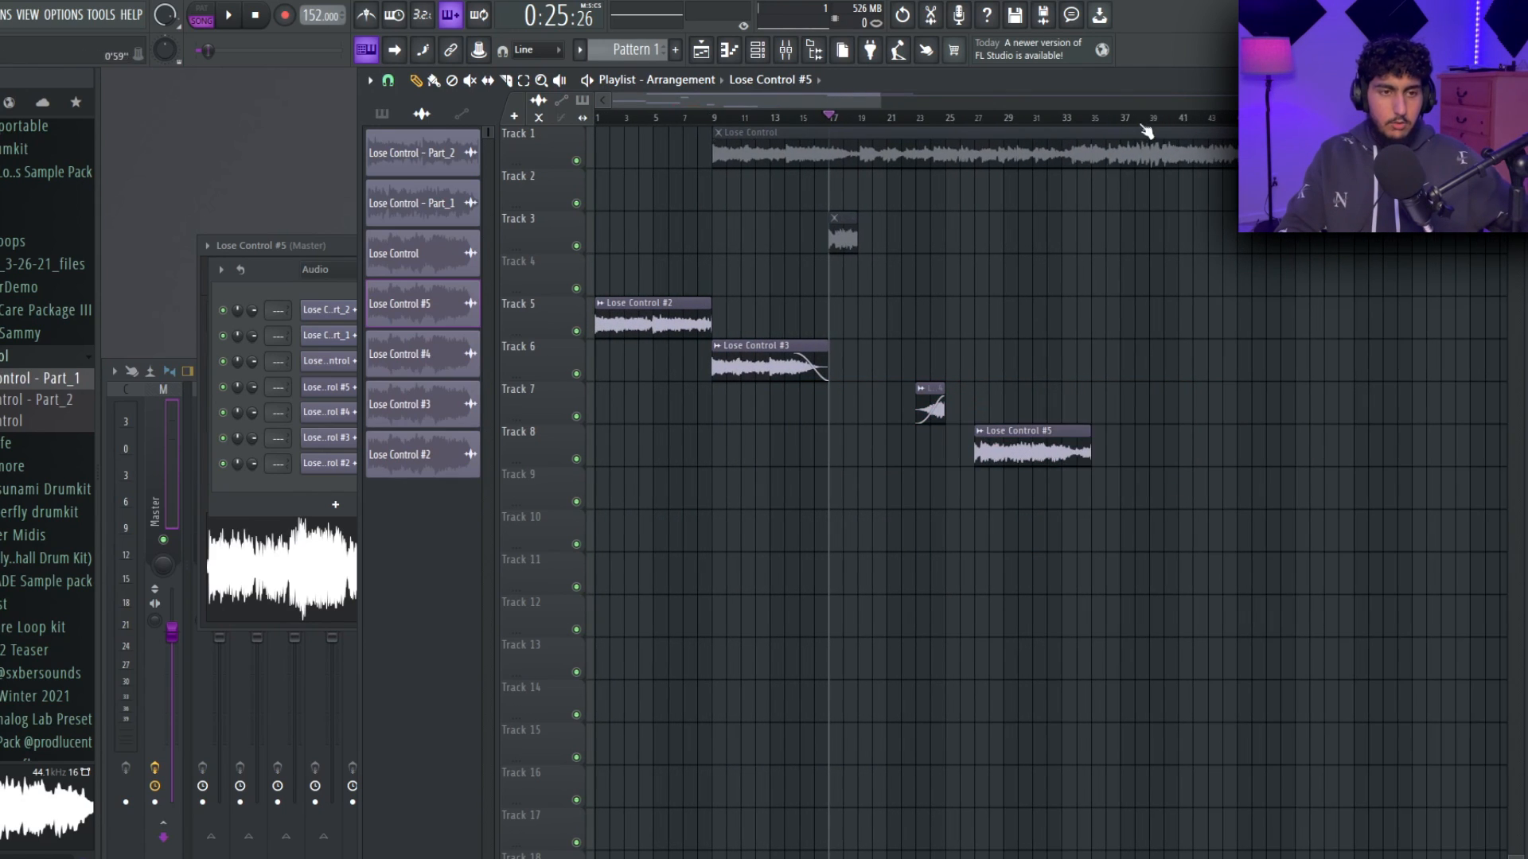
# Select bars 1 to 37, arm the Master mixer track and render it as a new audio clip.
pyautogui.moveTo(1122, 121); pyautogui.dragTo(581, 282)
pyautogui.click(105, 844)
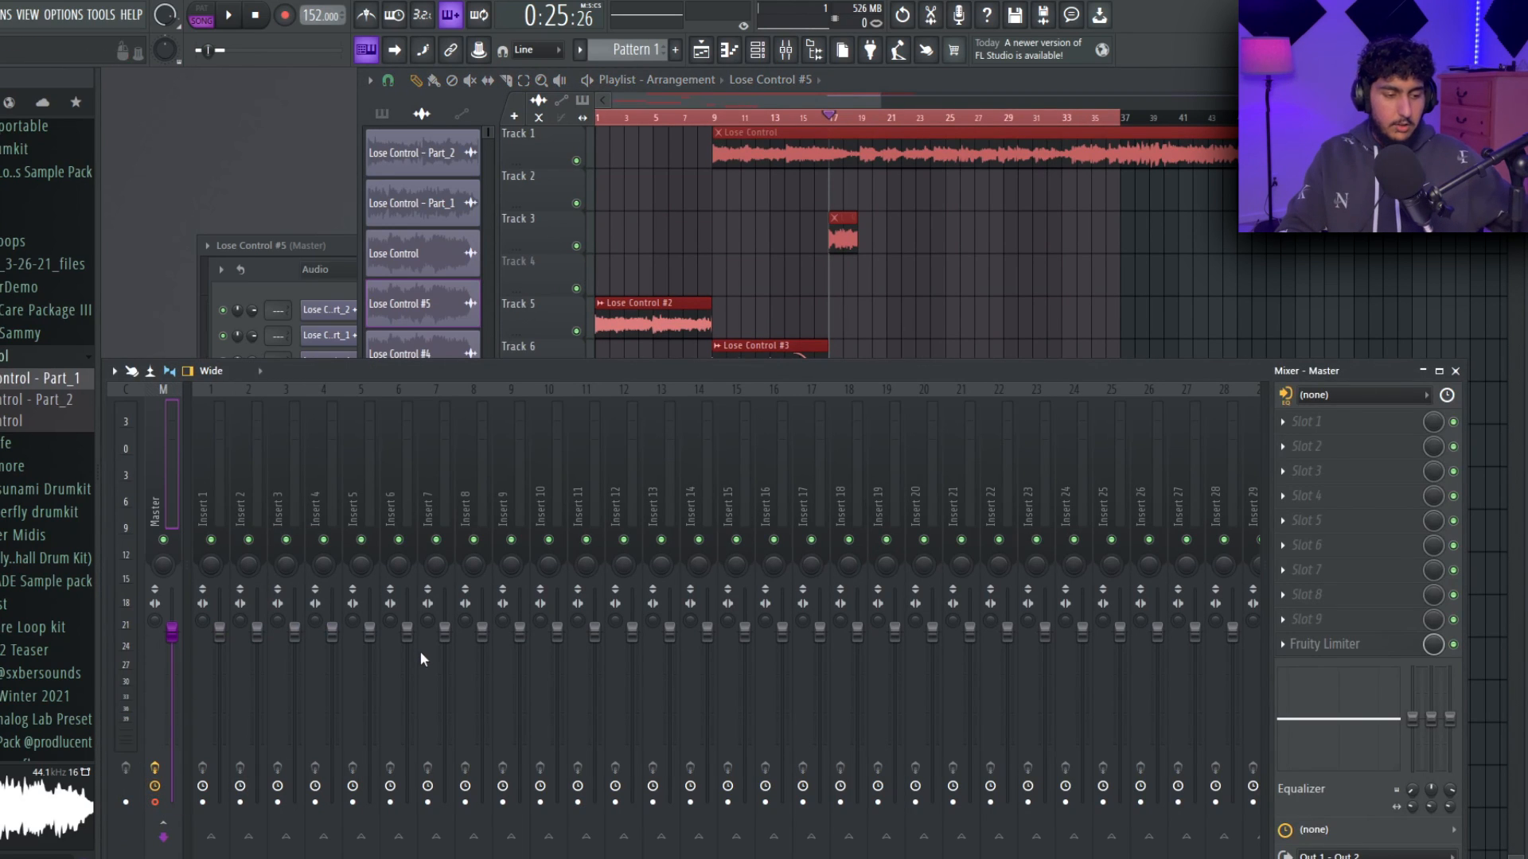
pyautogui.hotkey('alt', 'r')
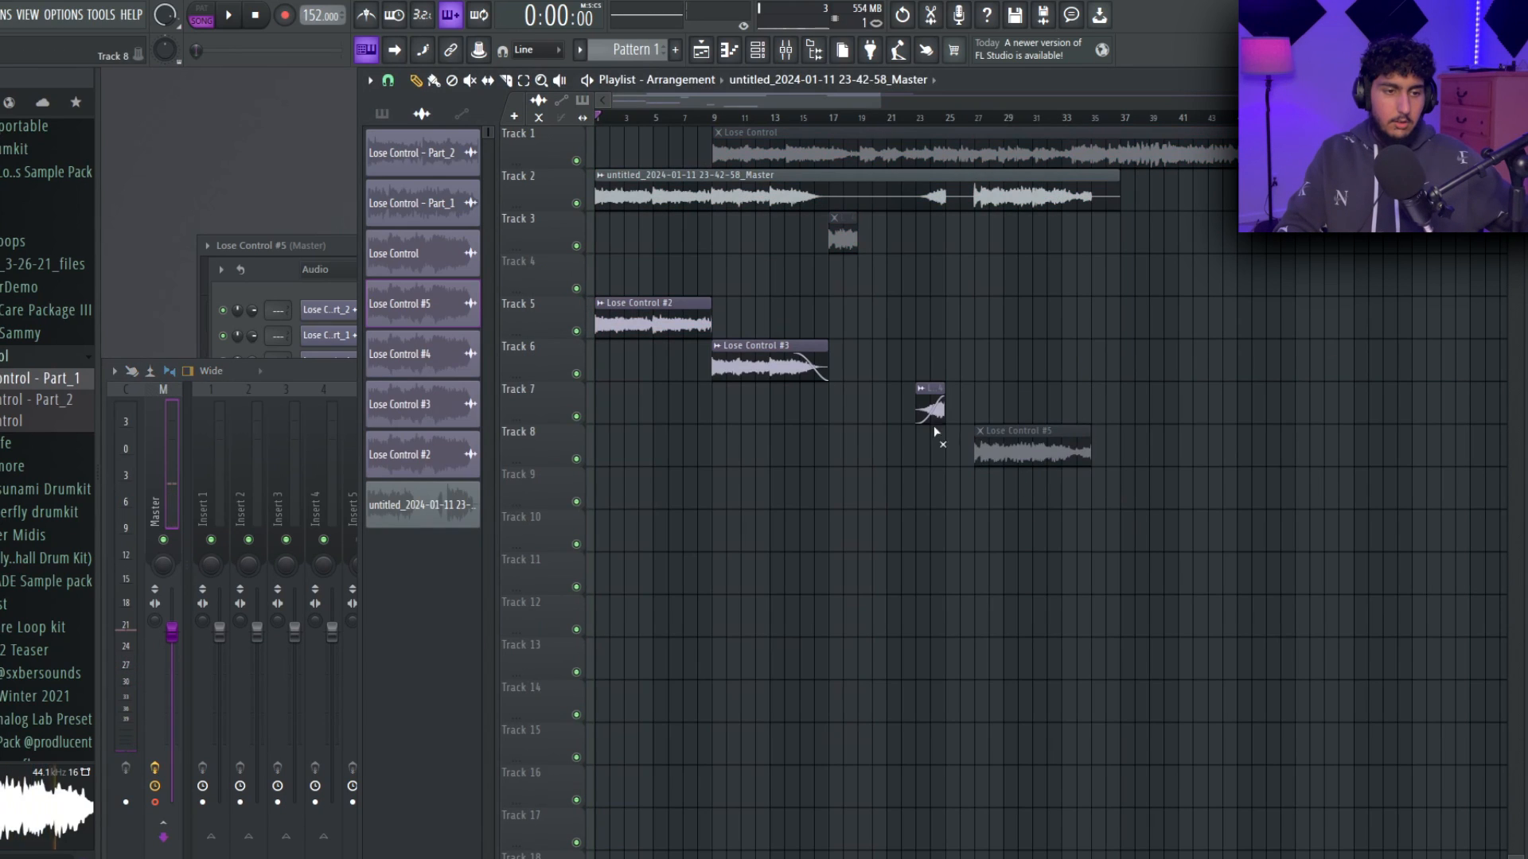
# Mute the original clips on tracks 5 to 8 and arrange the rendered Master clip's slices on tracks 9 to 11, from bars 1 to 25.
pyautogui.moveTo(949, 436); pyautogui.dragTo(641, 307)
pyautogui.moveTo(865, 191); pyautogui.dragTo(822, 529)
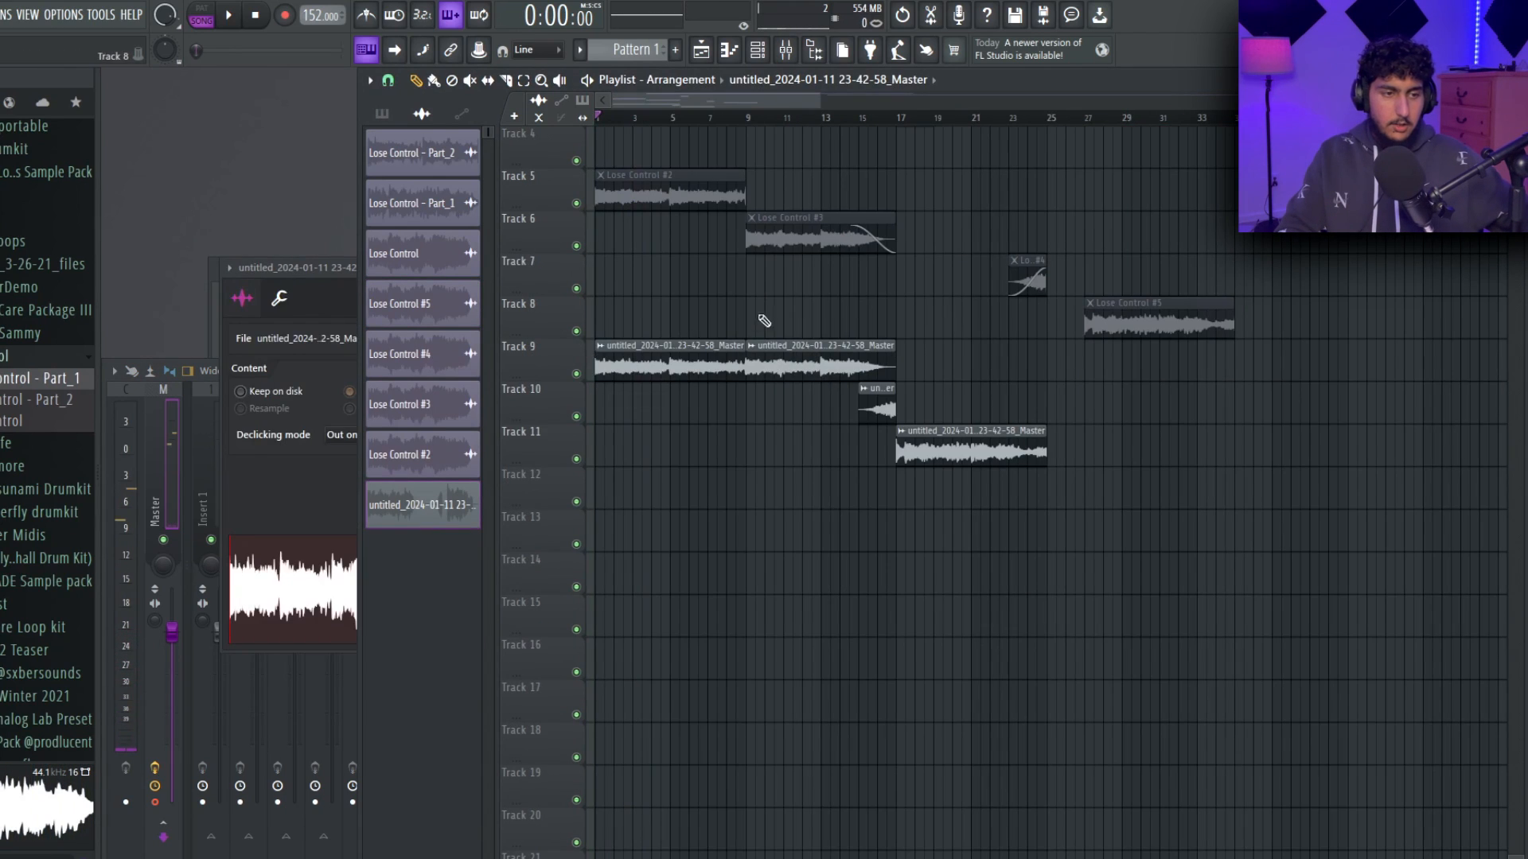
# Select bars 17 to 25 and extract stems from the rendered Master clip on Track 11.
pyautogui.moveTo(900, 121); pyautogui.dragTo(1040, 124)
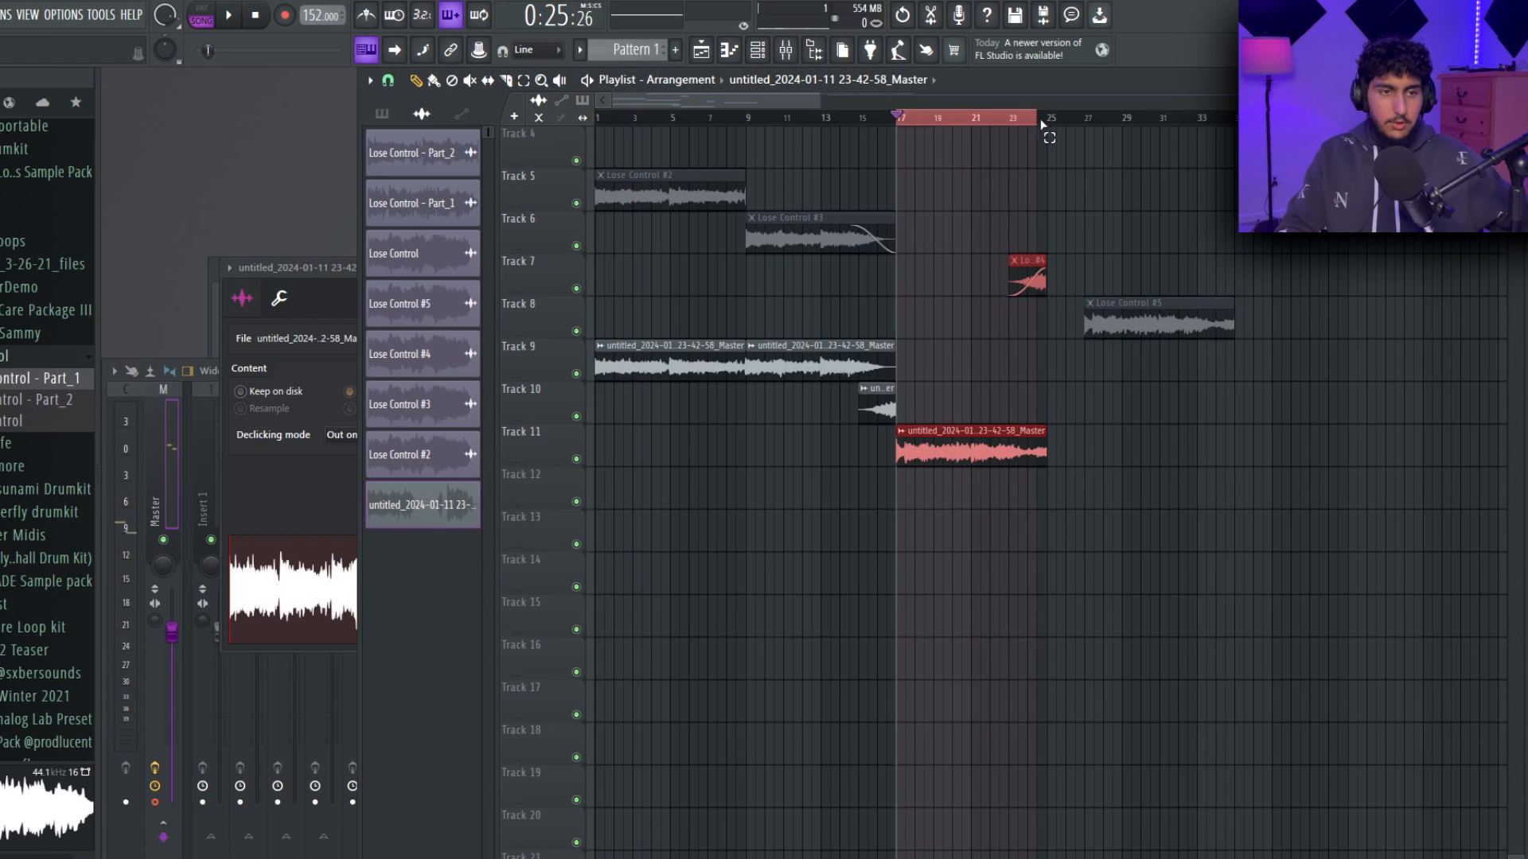
pyautogui.scroll(4, 1010, 366)
pyautogui.click(774, 431)
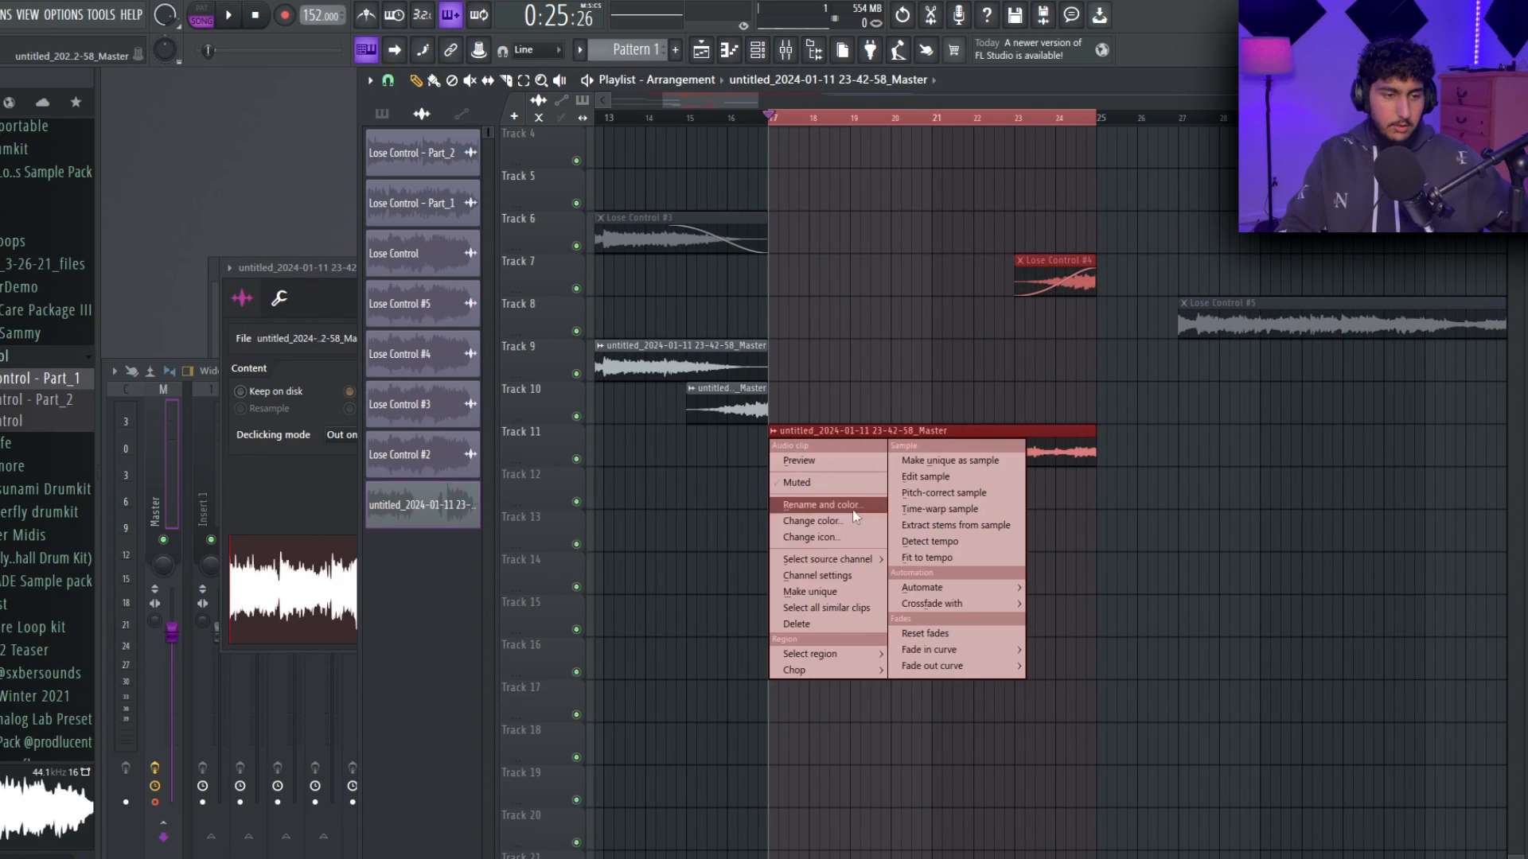
pyautogui.click(953, 526)
pyautogui.click(807, 518)
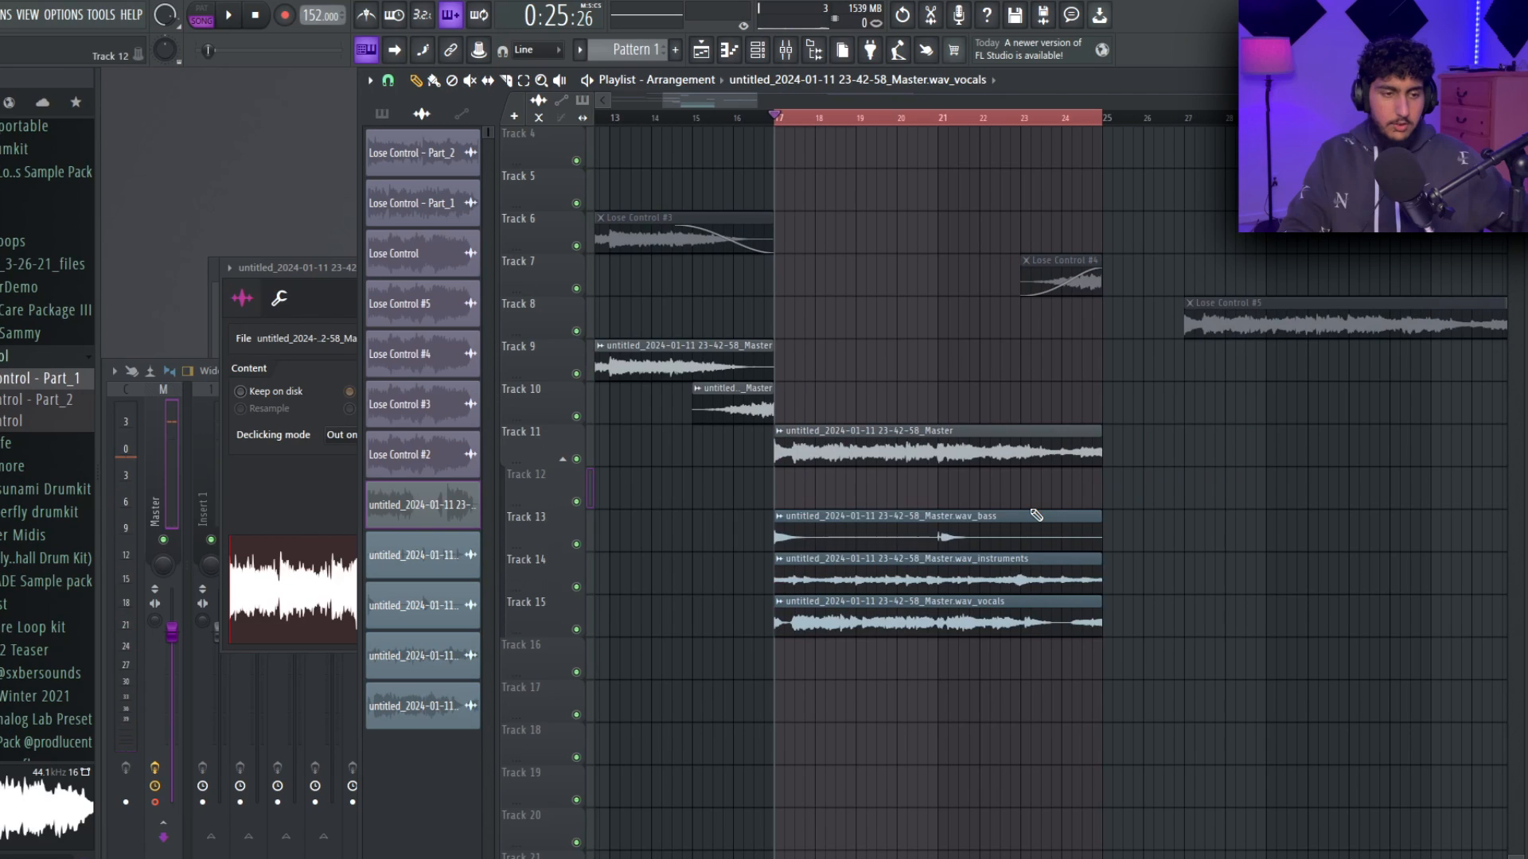
# Mute the full Master clip on Track 11 and its drums and bass stems, and set the playhead just before bar 17.
pyautogui.scroll(-2, 1072, 428)
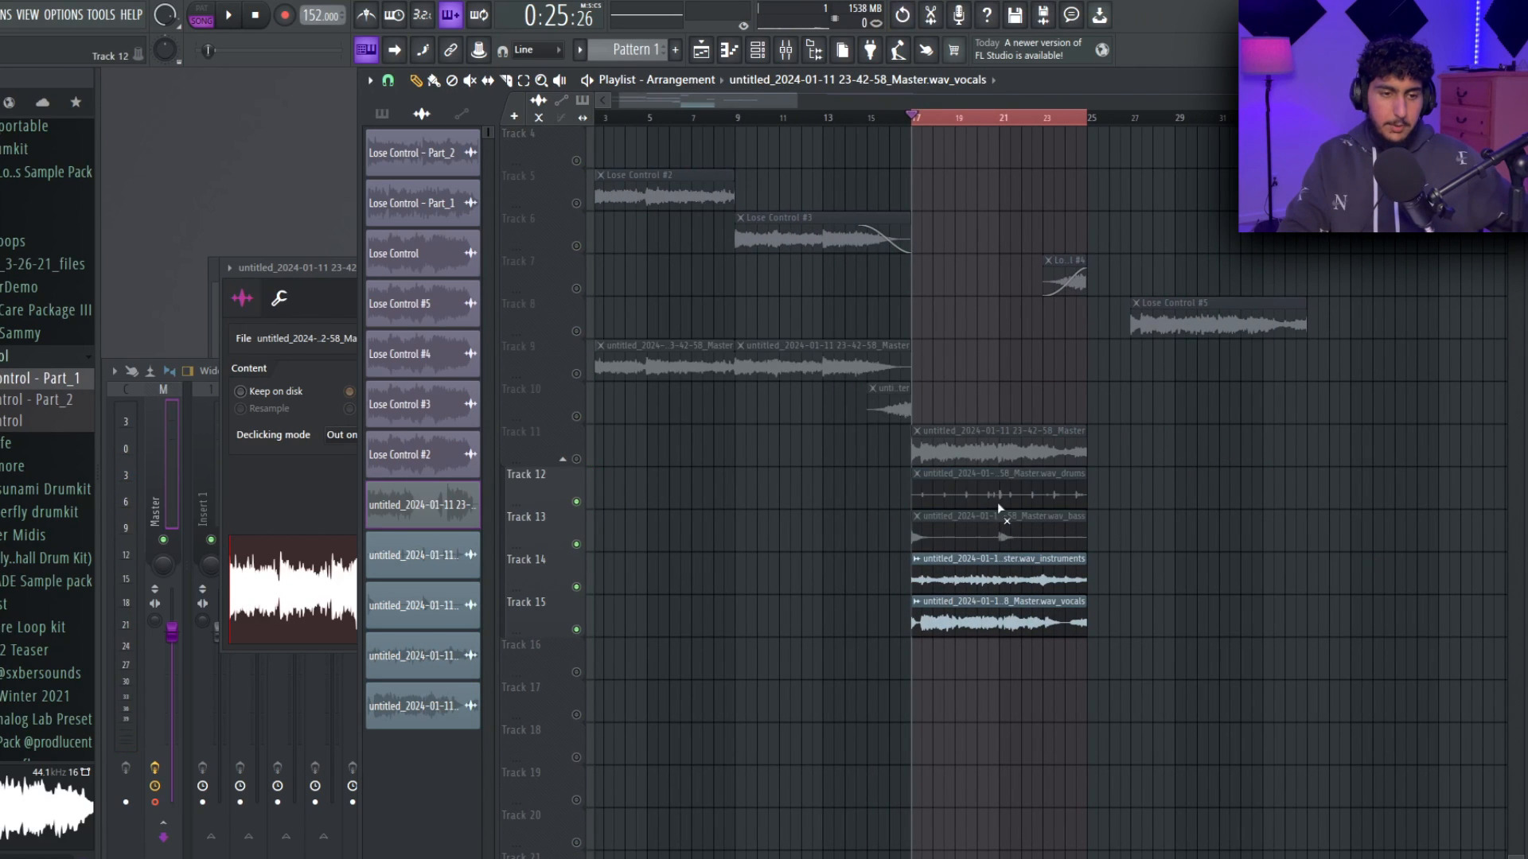
pyautogui.rightClick(576, 459)
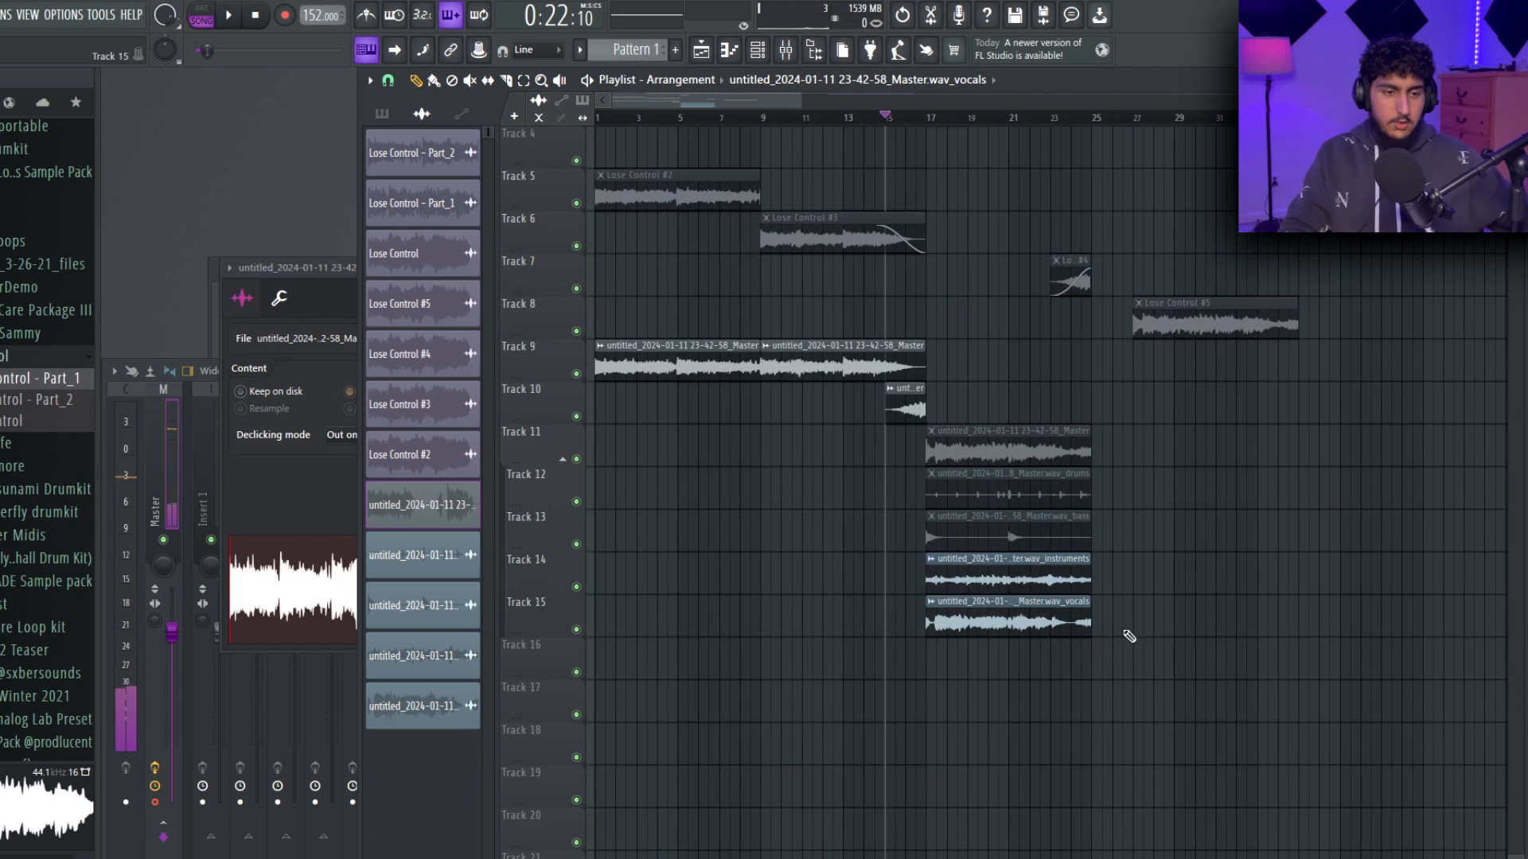
pyautogui.moveTo(987, 410); pyautogui.dragTo(914, 356)
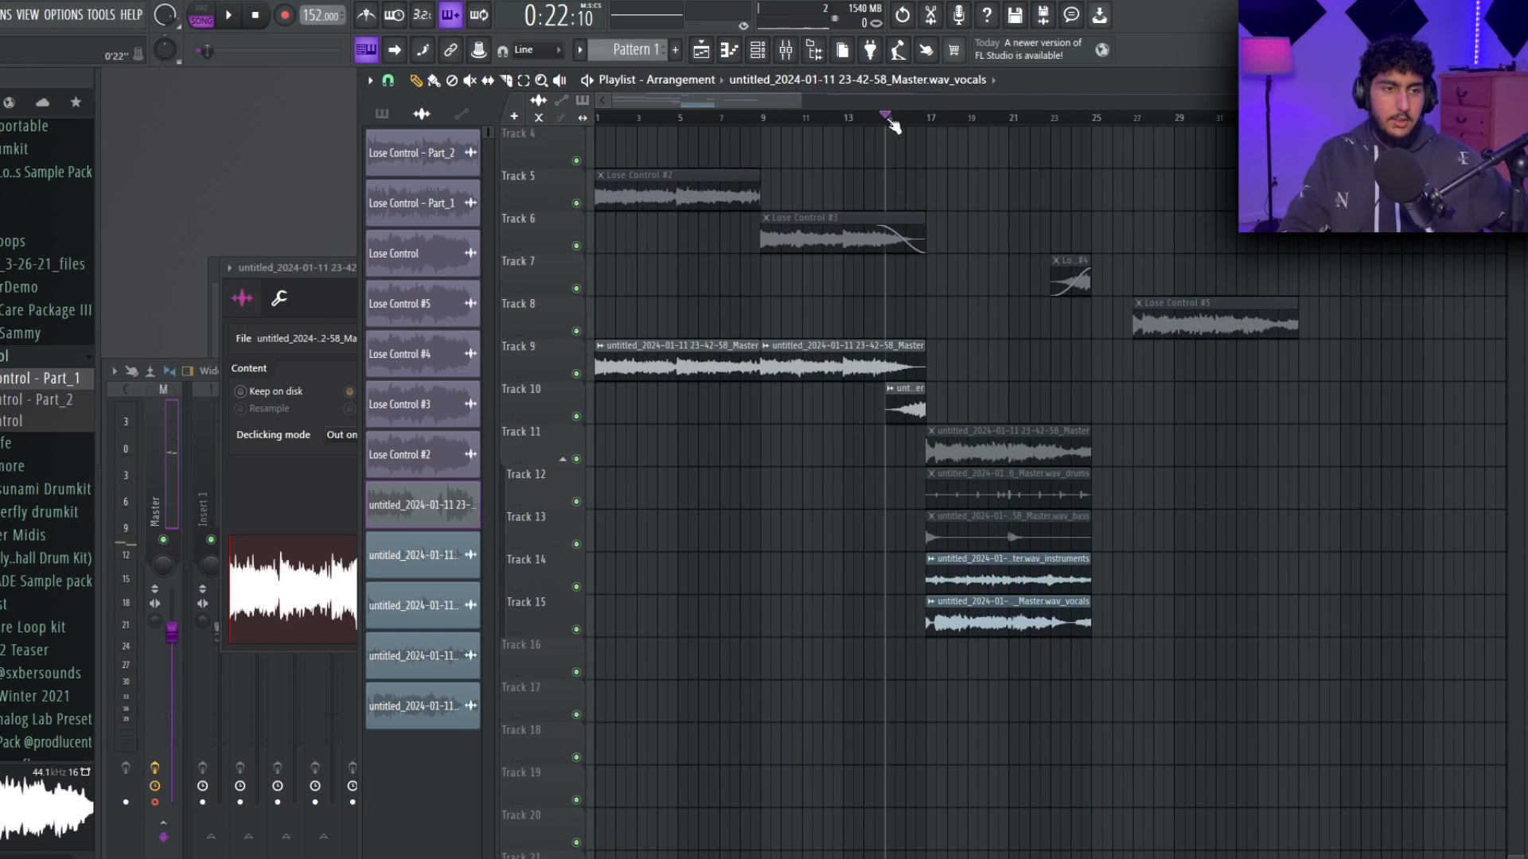
pyautogui.click(914, 119)
pyautogui.scroll(3, 955, 224)
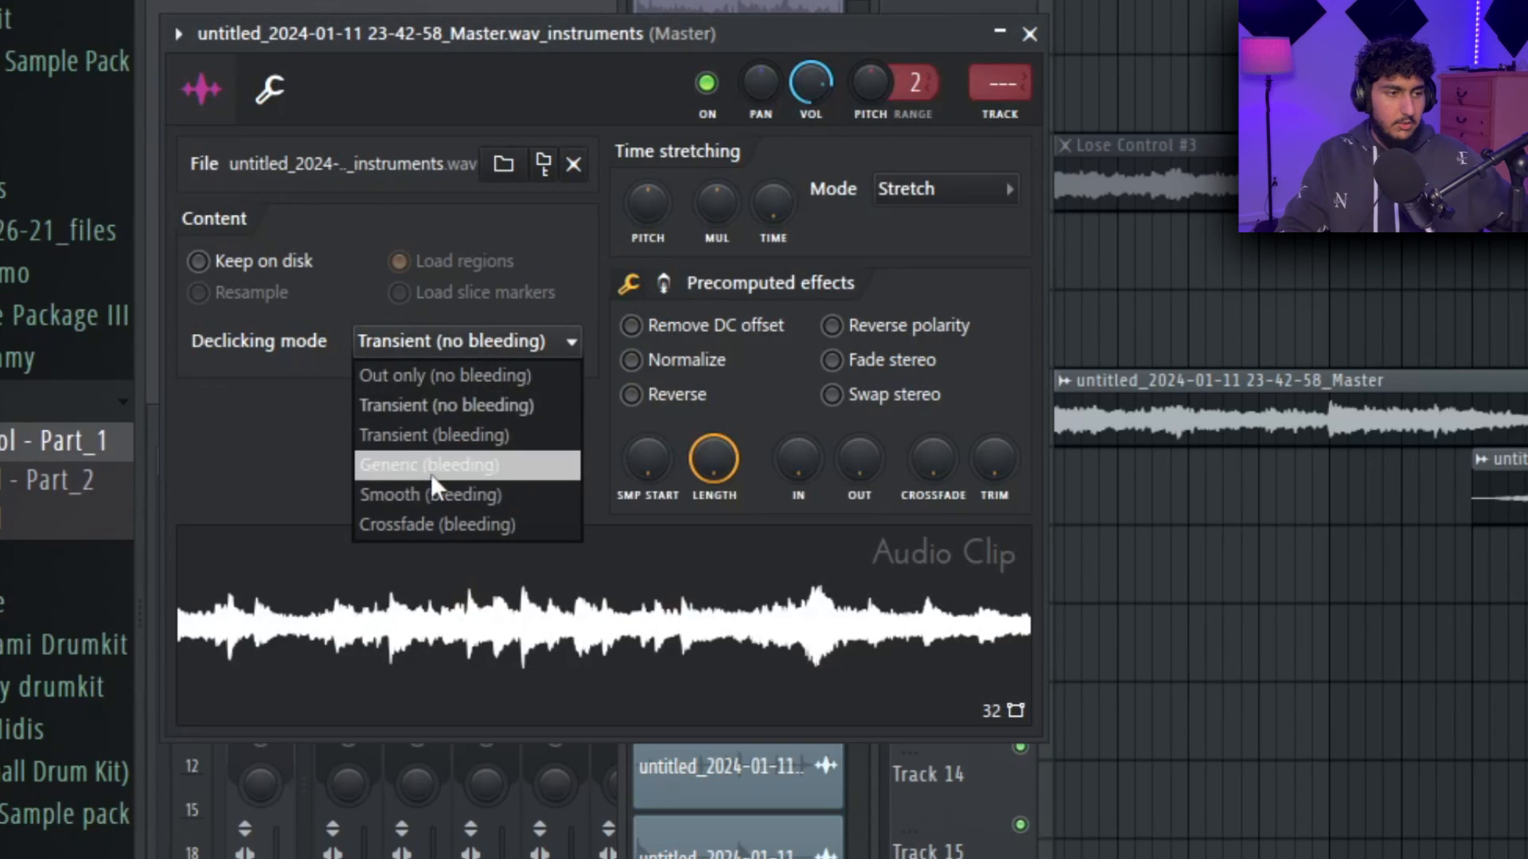
# Move the muted Master clip, drums and bass stems up to tracks 4 to 6, and the instruments and vocals stems to tracks 11 and 12.
pyautogui.click(256, 397)
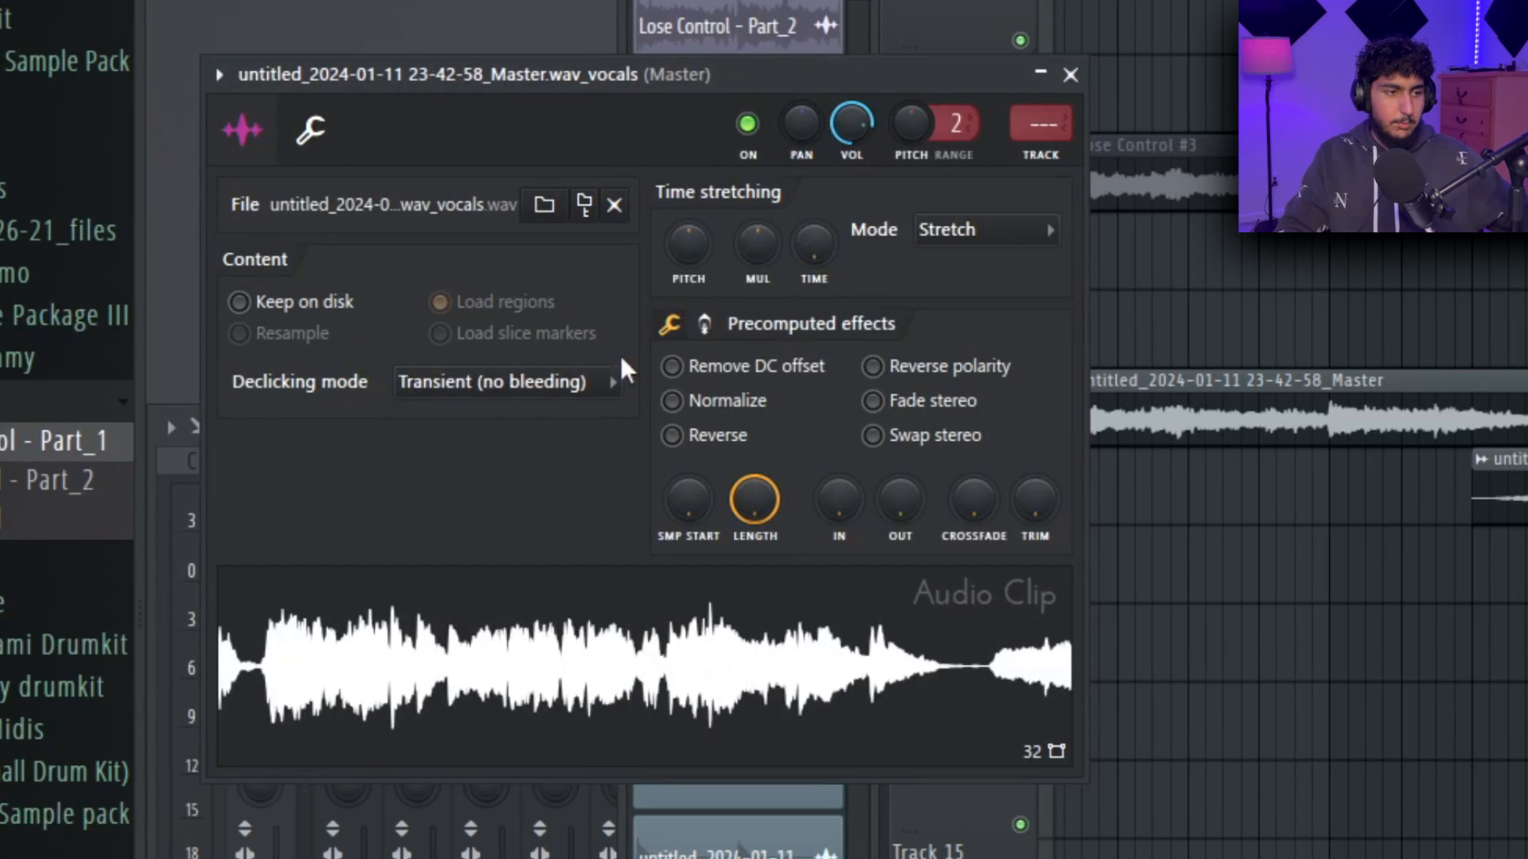
pyautogui.click(621, 380)
pyautogui.click(477, 505)
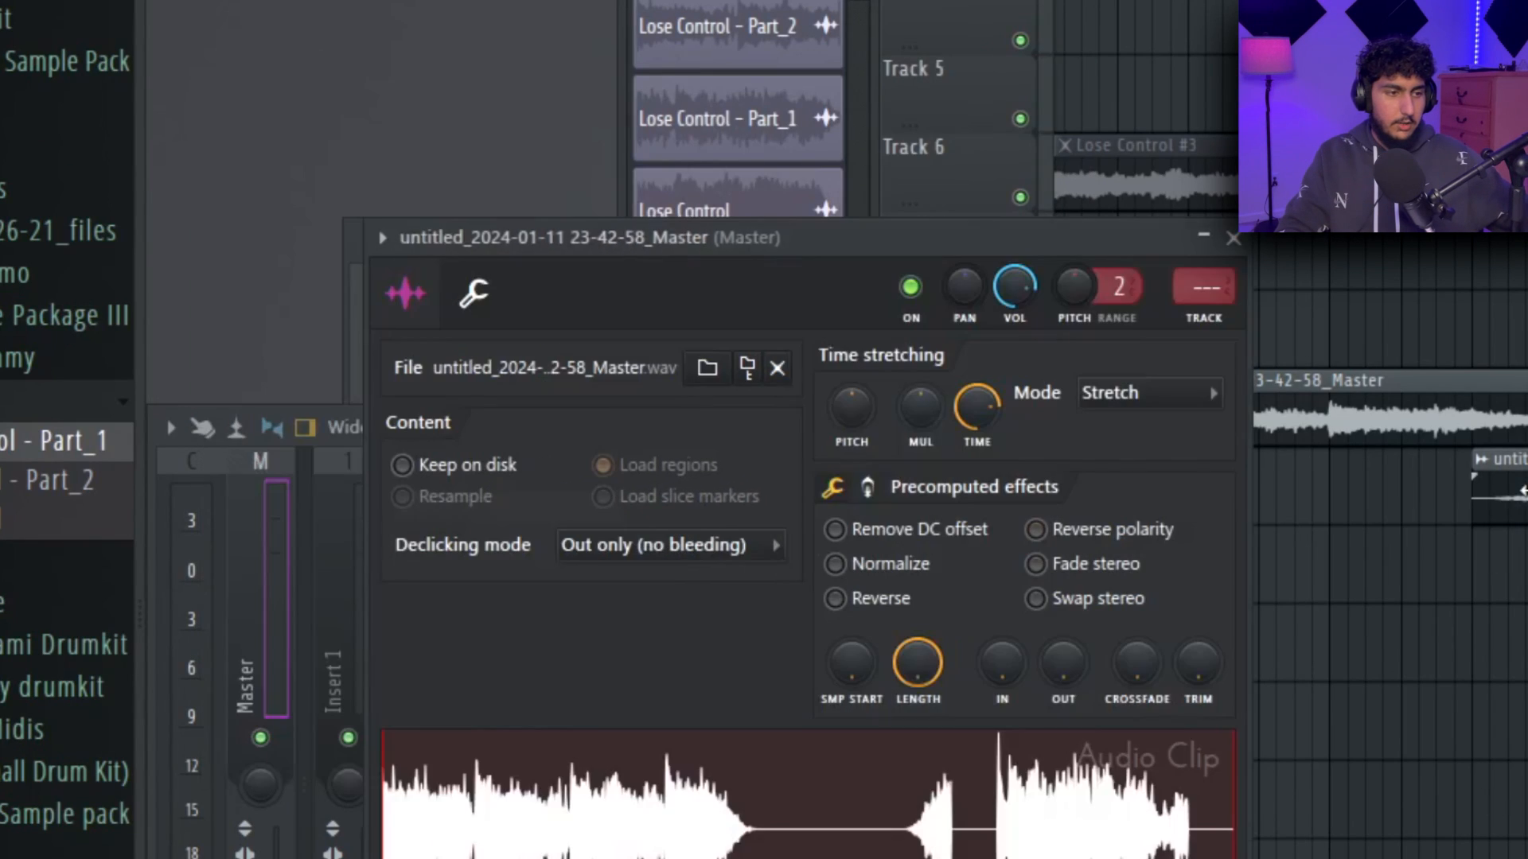
pyautogui.click(722, 544)
pyautogui.click(633, 668)
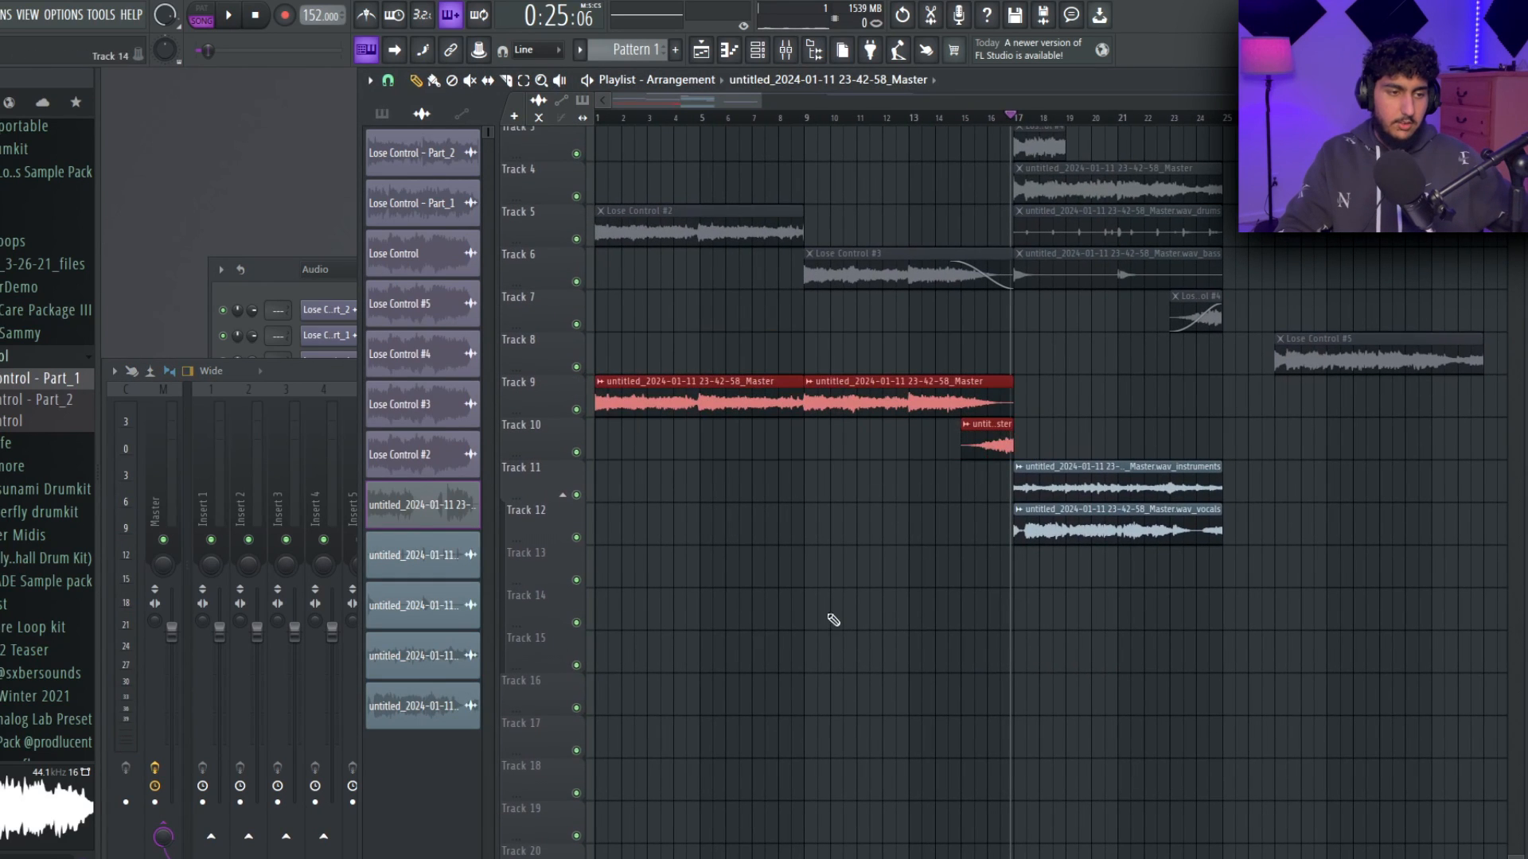
# Route the rendered Master clip to mixer insert 7, the instruments stem to insert 9 and the vocals stem to insert 10.
pyautogui.keyDown('ctrl'); pyautogui.click(829, 615); pyautogui.keyUp('ctrl')
pyautogui.press('F9')
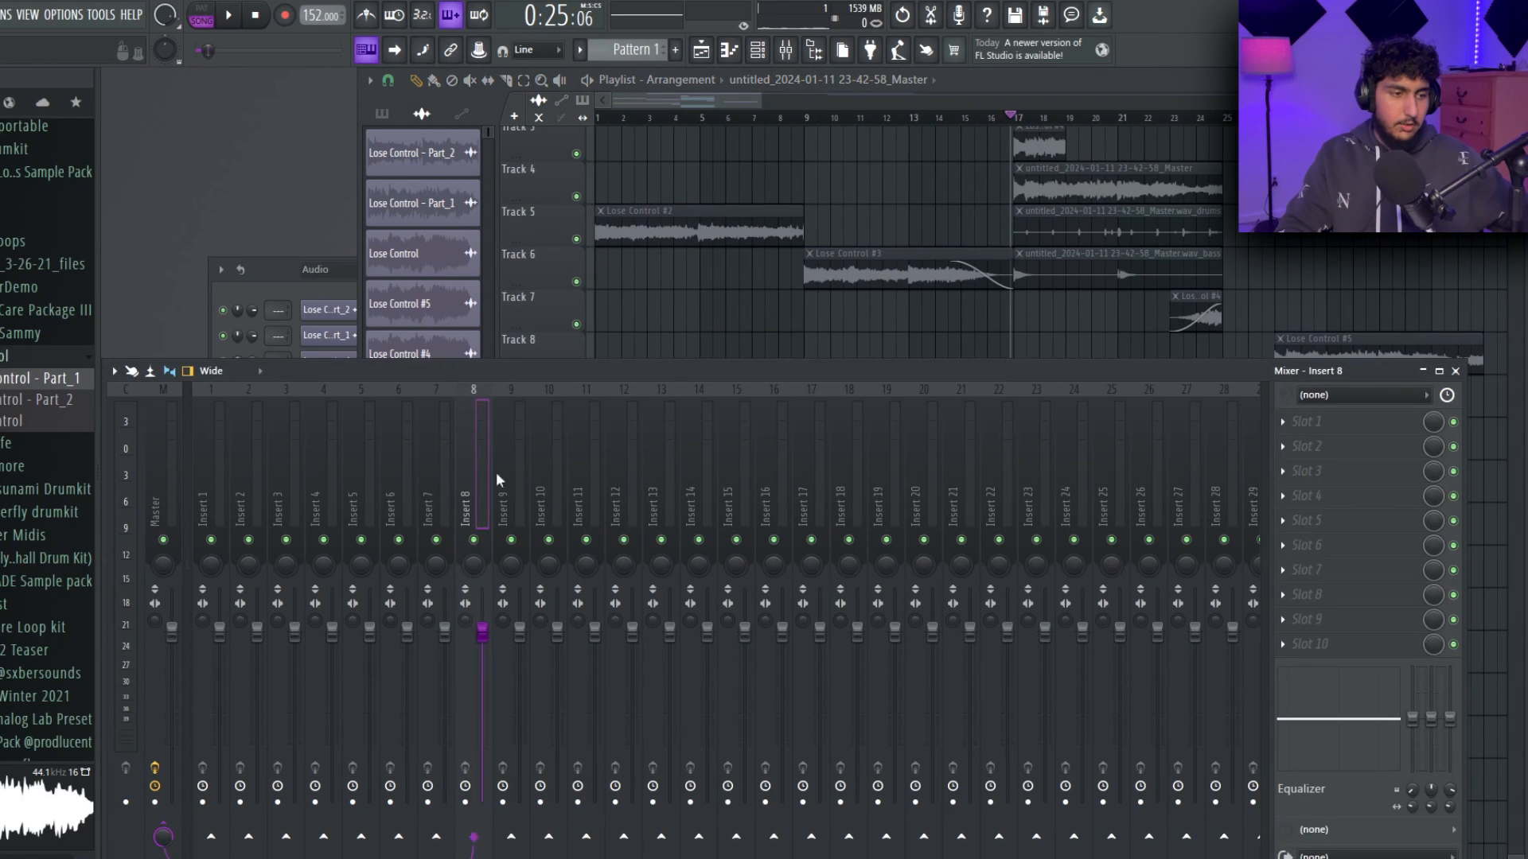
pyautogui.press('F5')
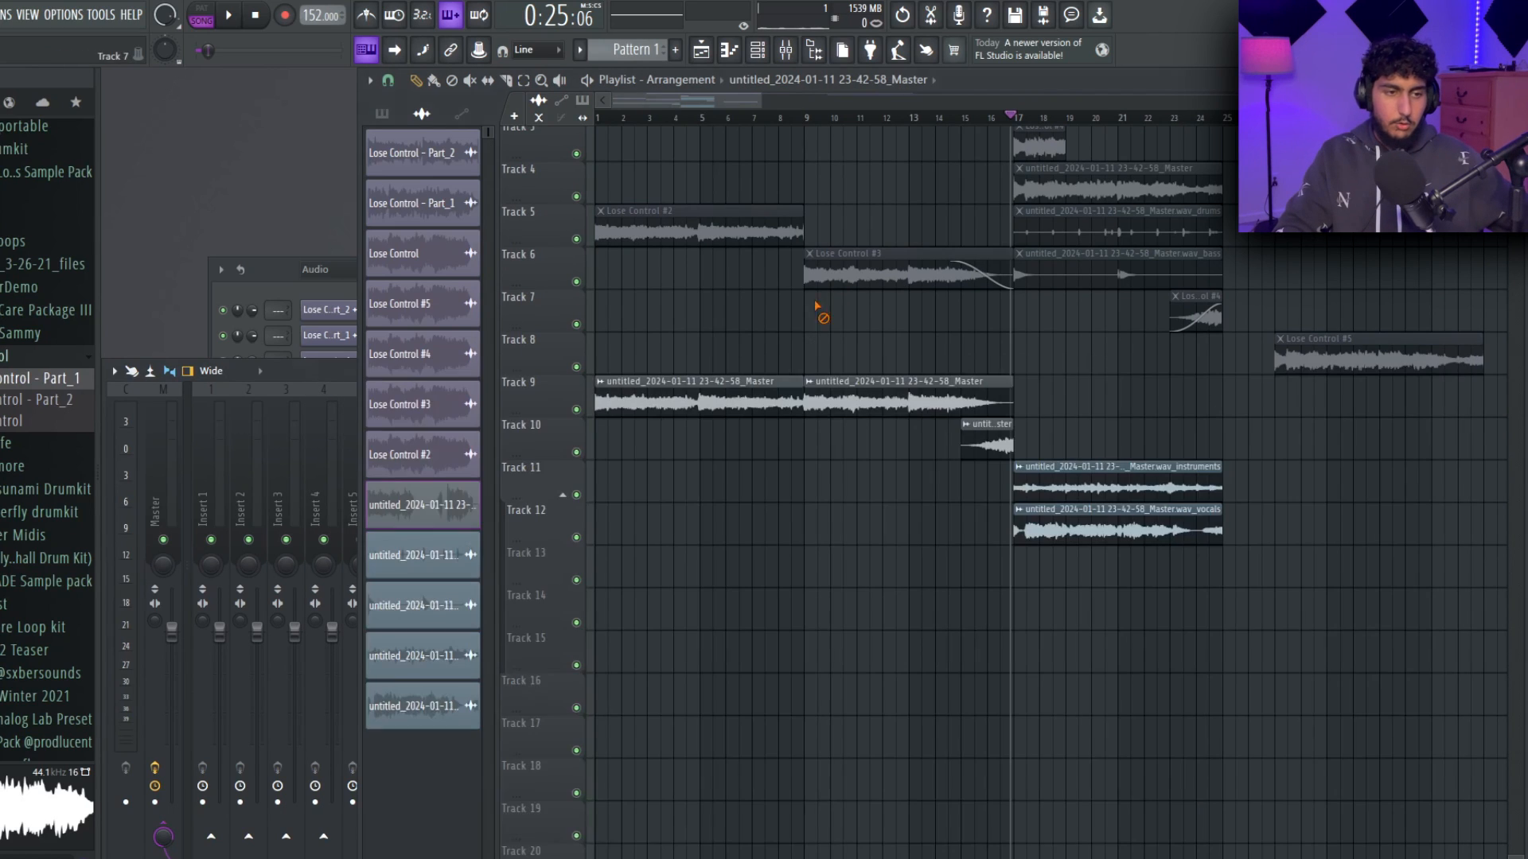
pyautogui.click(280, 273)
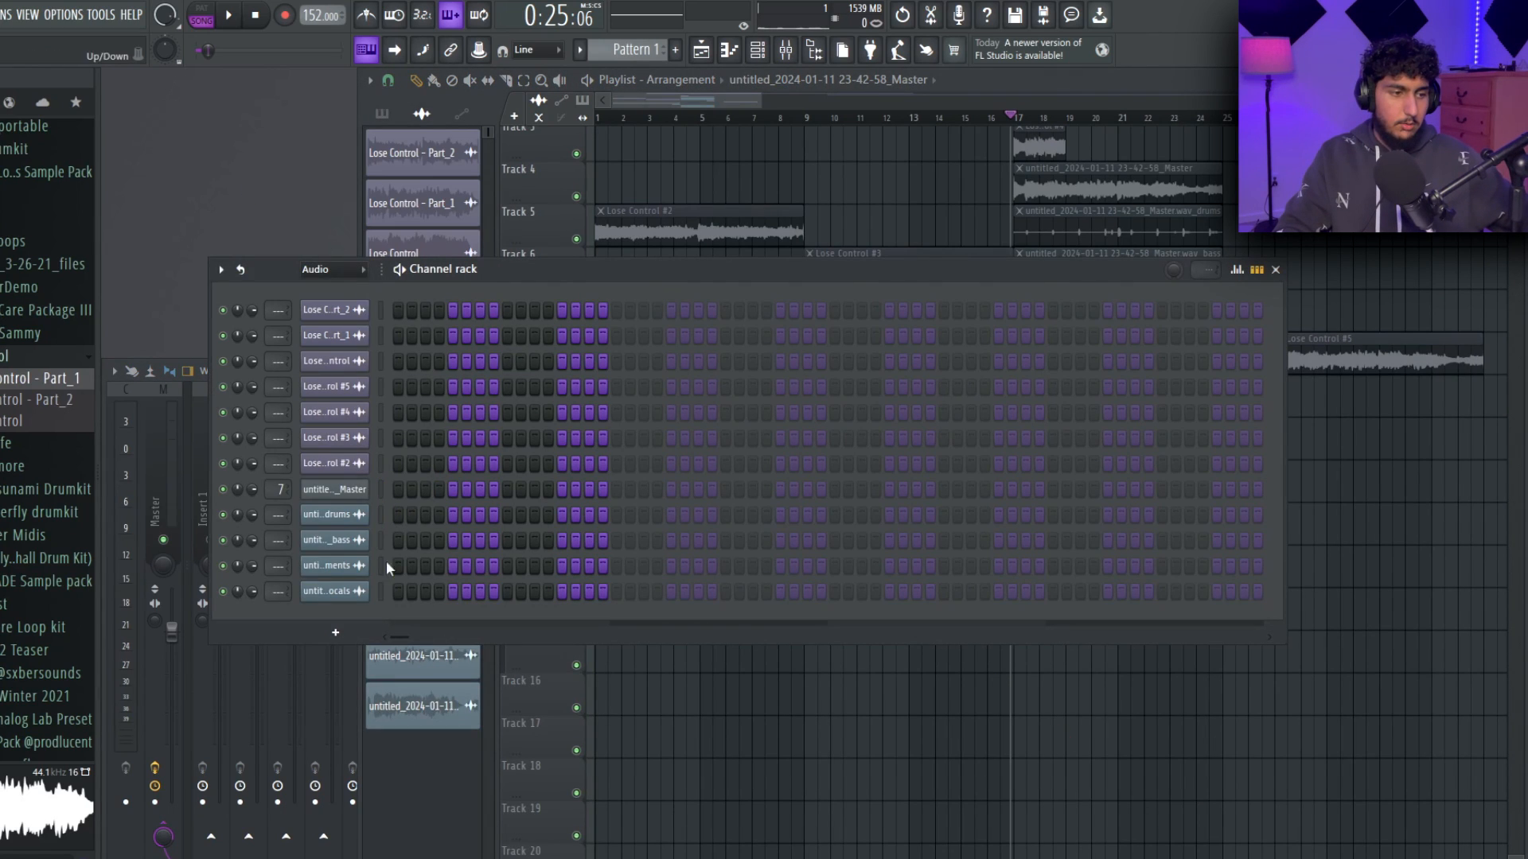
pyautogui.click(128, 842)
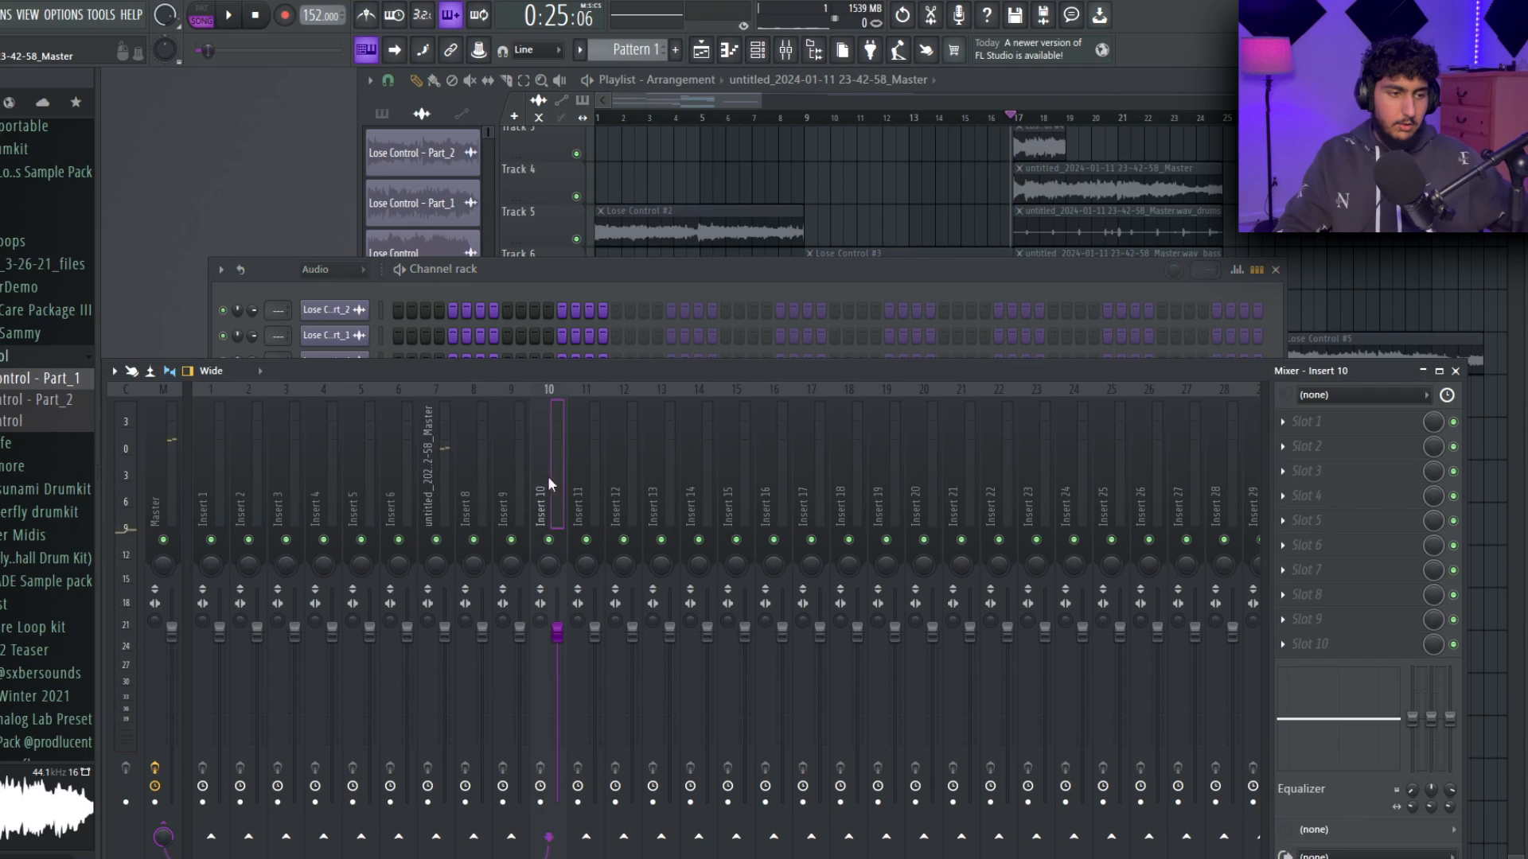
pyautogui.hotkey('ctrl', 'l')
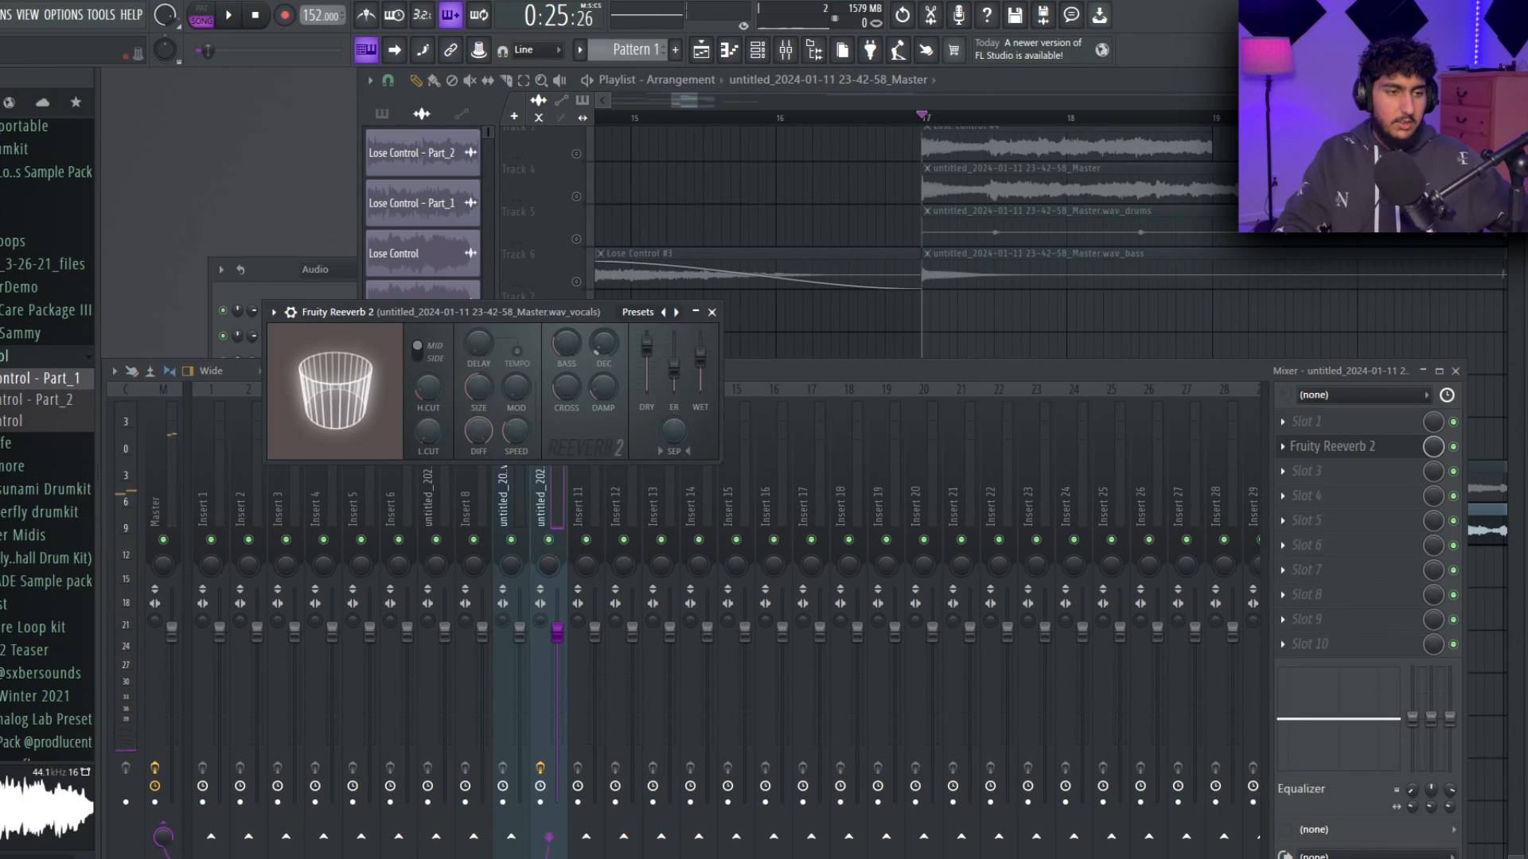
# Add Fruity Parametric EQ 2 after the reverb on the vocals insert, cutting the lows, dipping 340 Hz narrowly and reducing the highs.
pyautogui.click(714, 312)
pyautogui.click(1321, 446)
pyautogui.click(1312, 471)
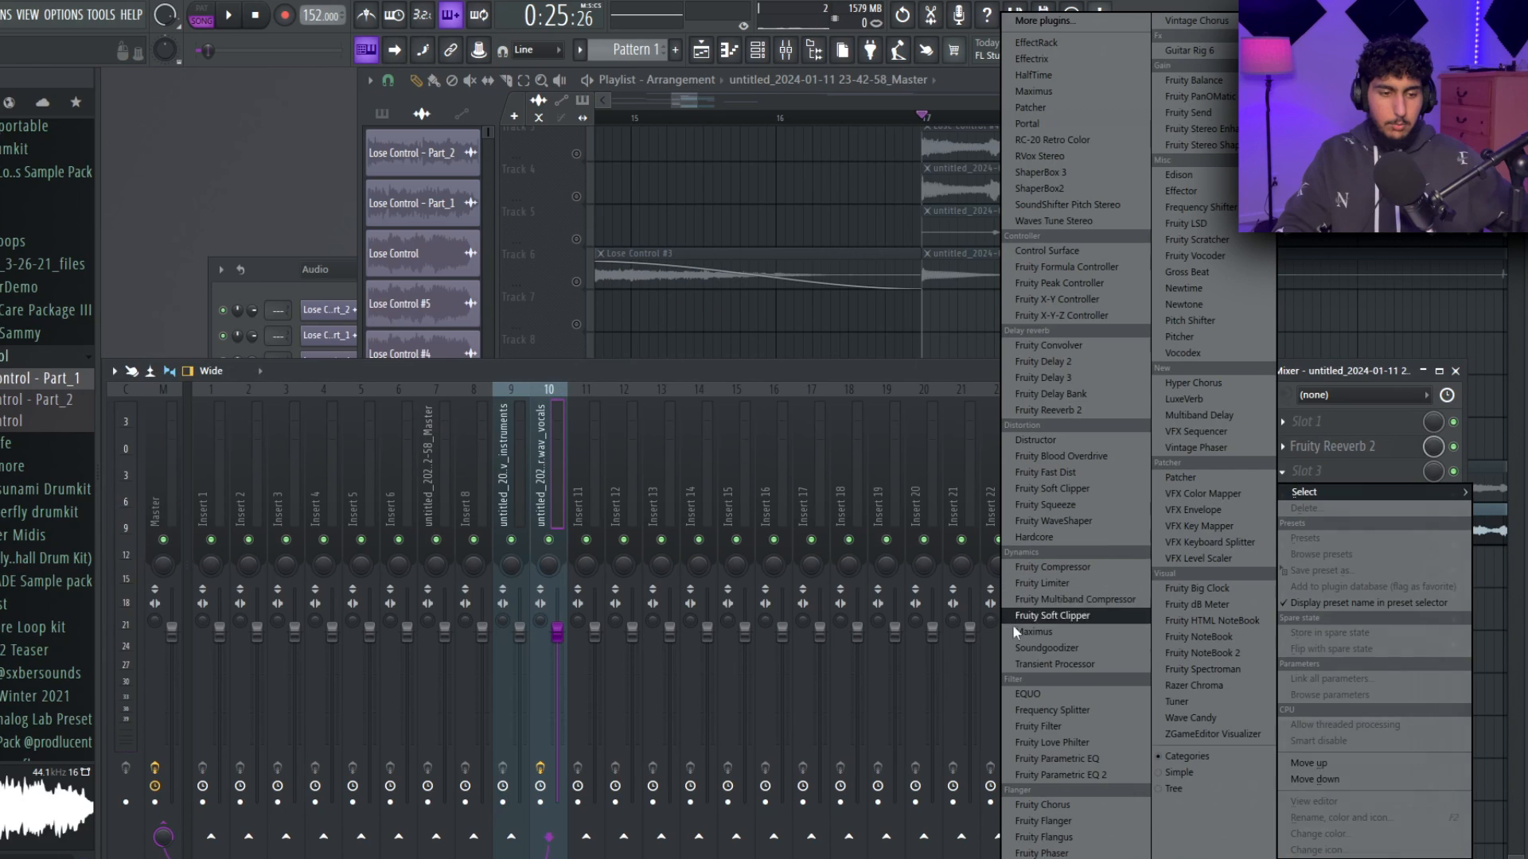
pyautogui.click(1078, 779)
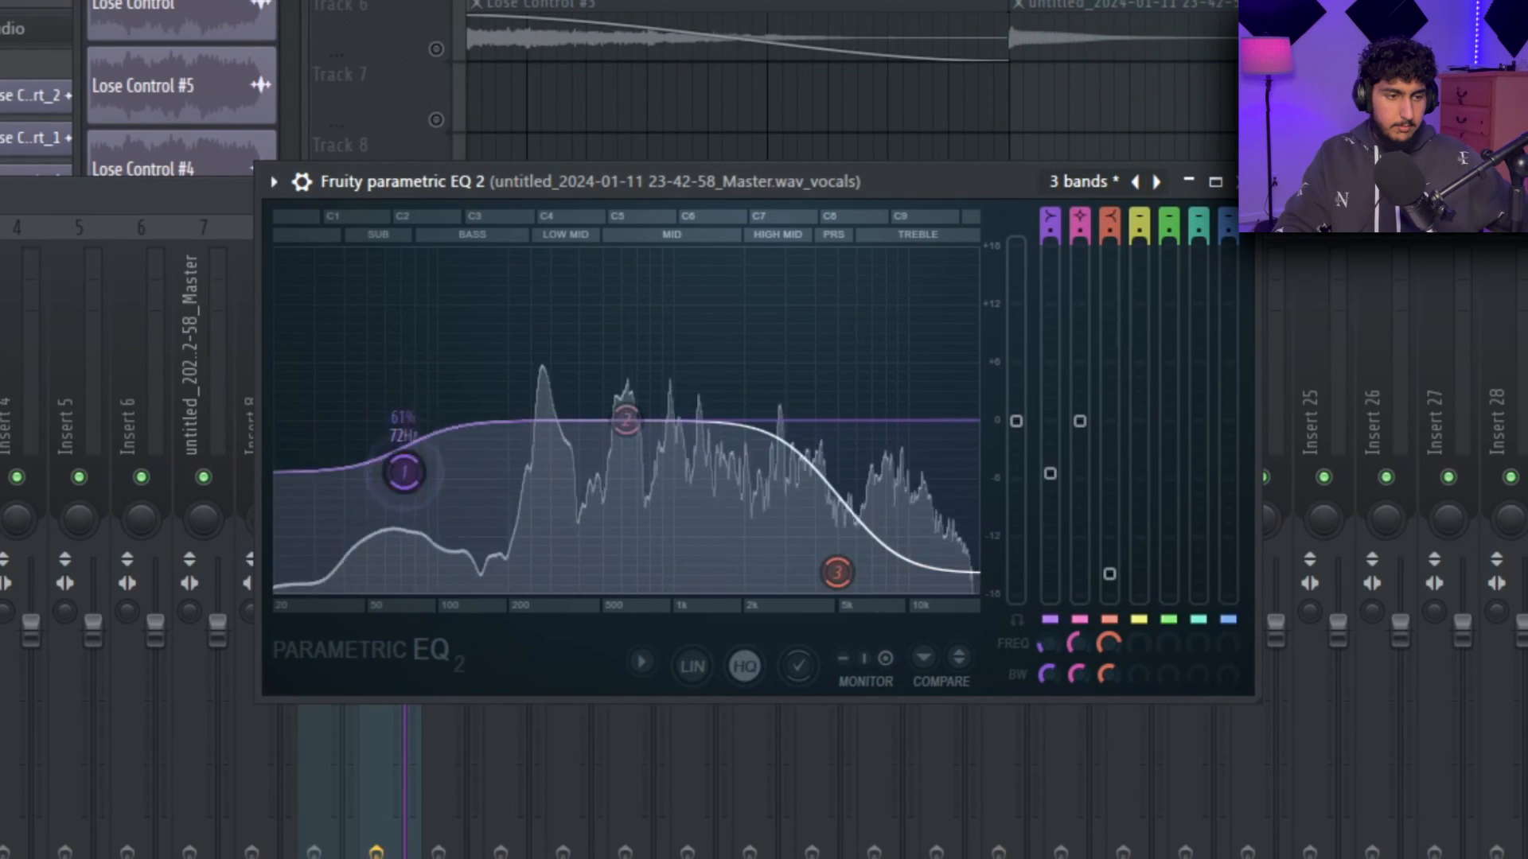
pyautogui.moveTo(400, 454); pyautogui.dragTo(584, 589)
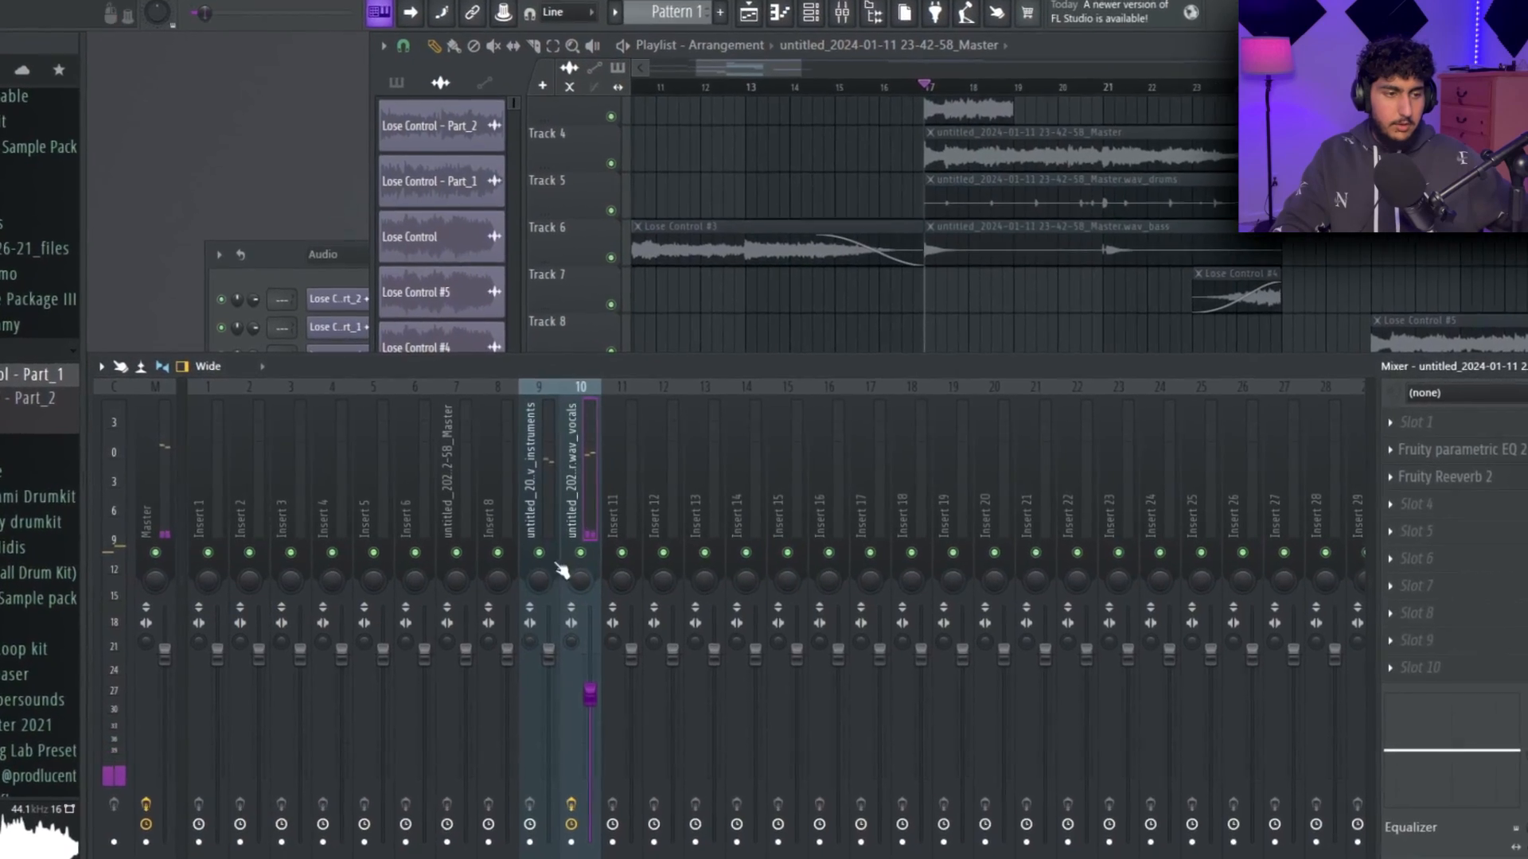
pyautogui.rightClick(563, 563)
# Solo the instruments insert and shape it with Fruity Parametric EQ 2, cutting the lows and sweeping a narrow band around 1839 Hz.
pyautogui.click(580, 533)
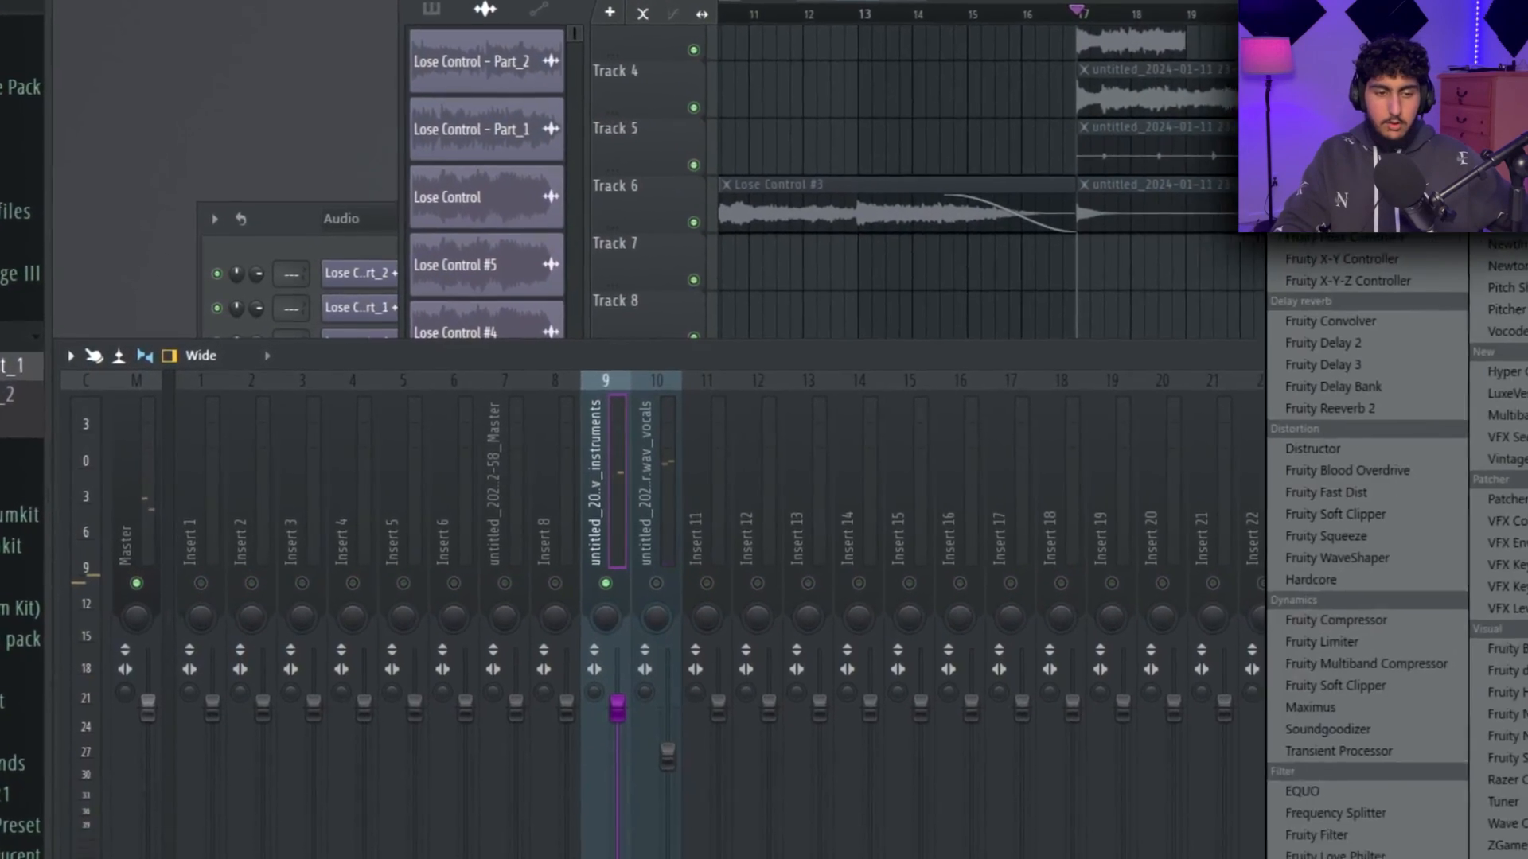
pyautogui.click(1338, 856)
pyautogui.moveTo(344, 410); pyautogui.dragTo(437, 567)
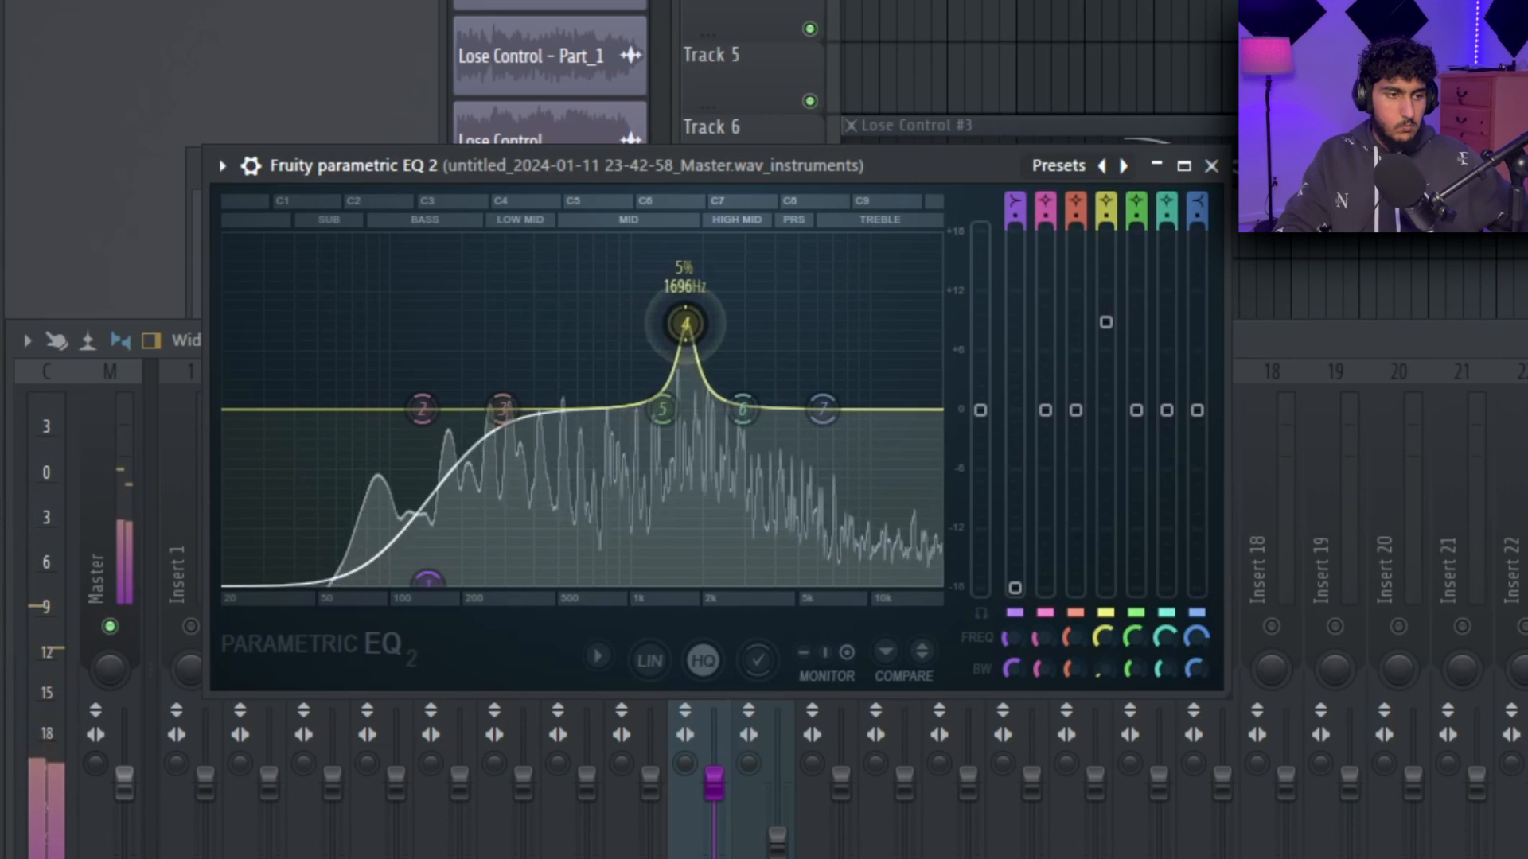
pyautogui.moveTo(1106, 323); pyautogui.dragTo(1106, 334)
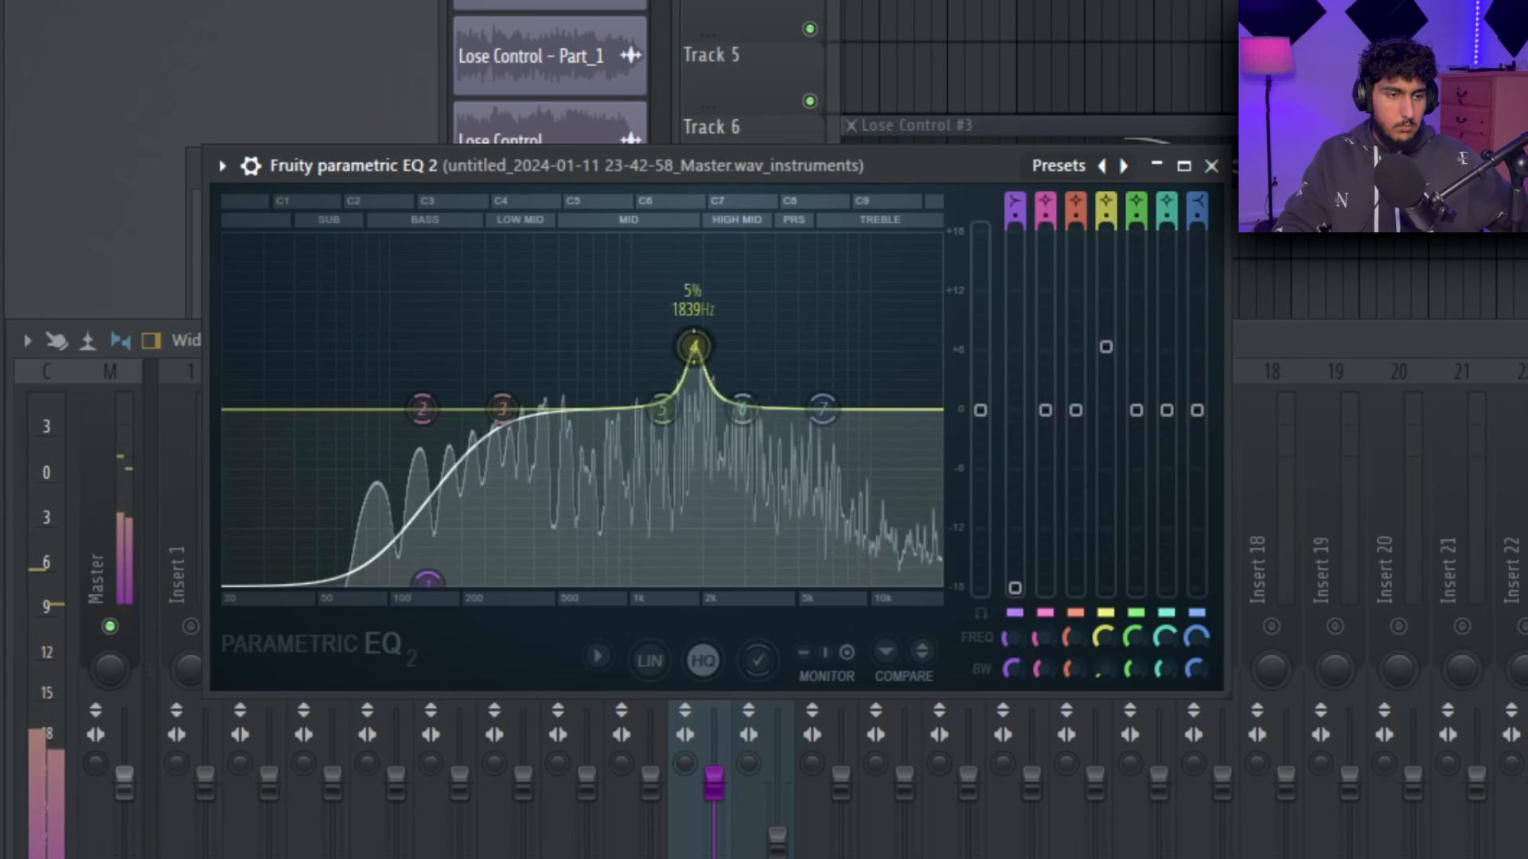
pyautogui.moveTo(1106, 448); pyautogui.dragTo(1105, 435)
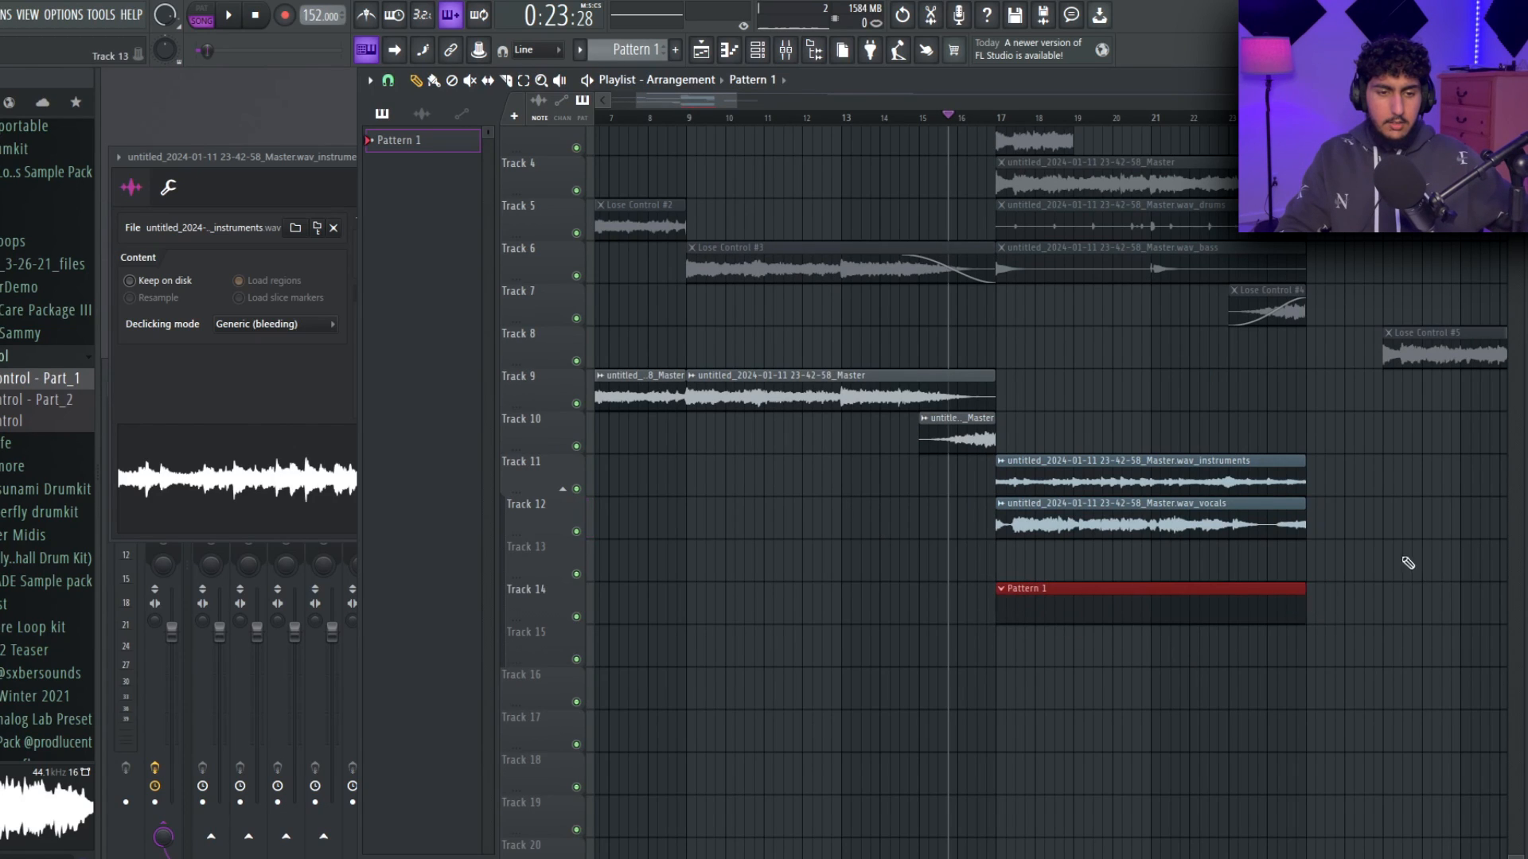
# Load a clap sample for Pattern 1 and repeat the pattern with the instruments and vocals stems from bar 25.
pyautogui.moveTo(1415, 566); pyautogui.dragTo(1249, 561)
pyautogui.moveTo(1349, 561); pyautogui.dragTo(1279, 495)
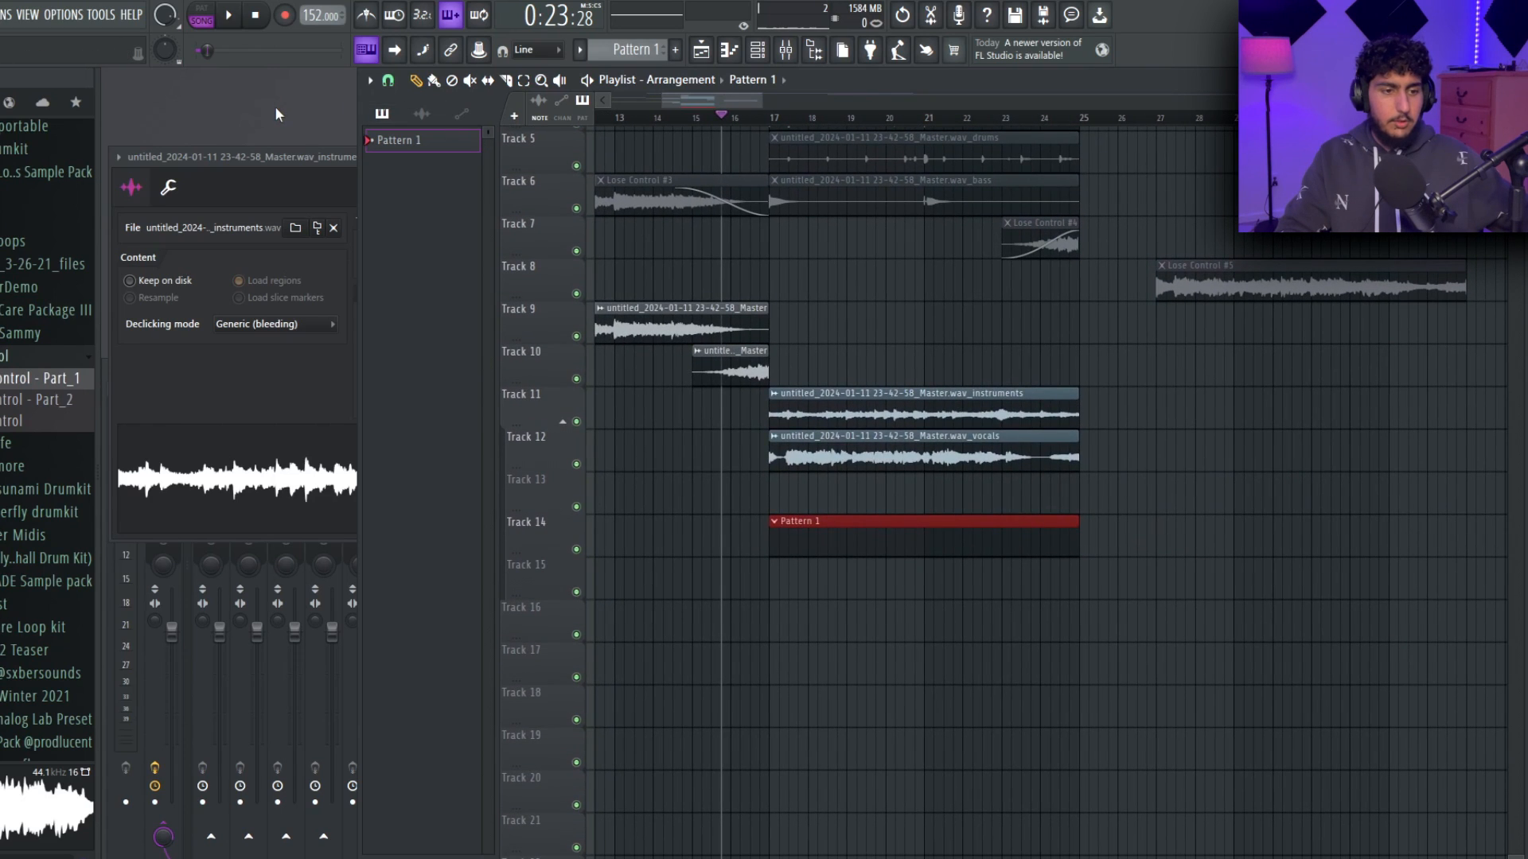
pyautogui.press('F6')
pyautogui.scroll(20, 3, 378)
pyautogui.scroll(20, 2, 374)
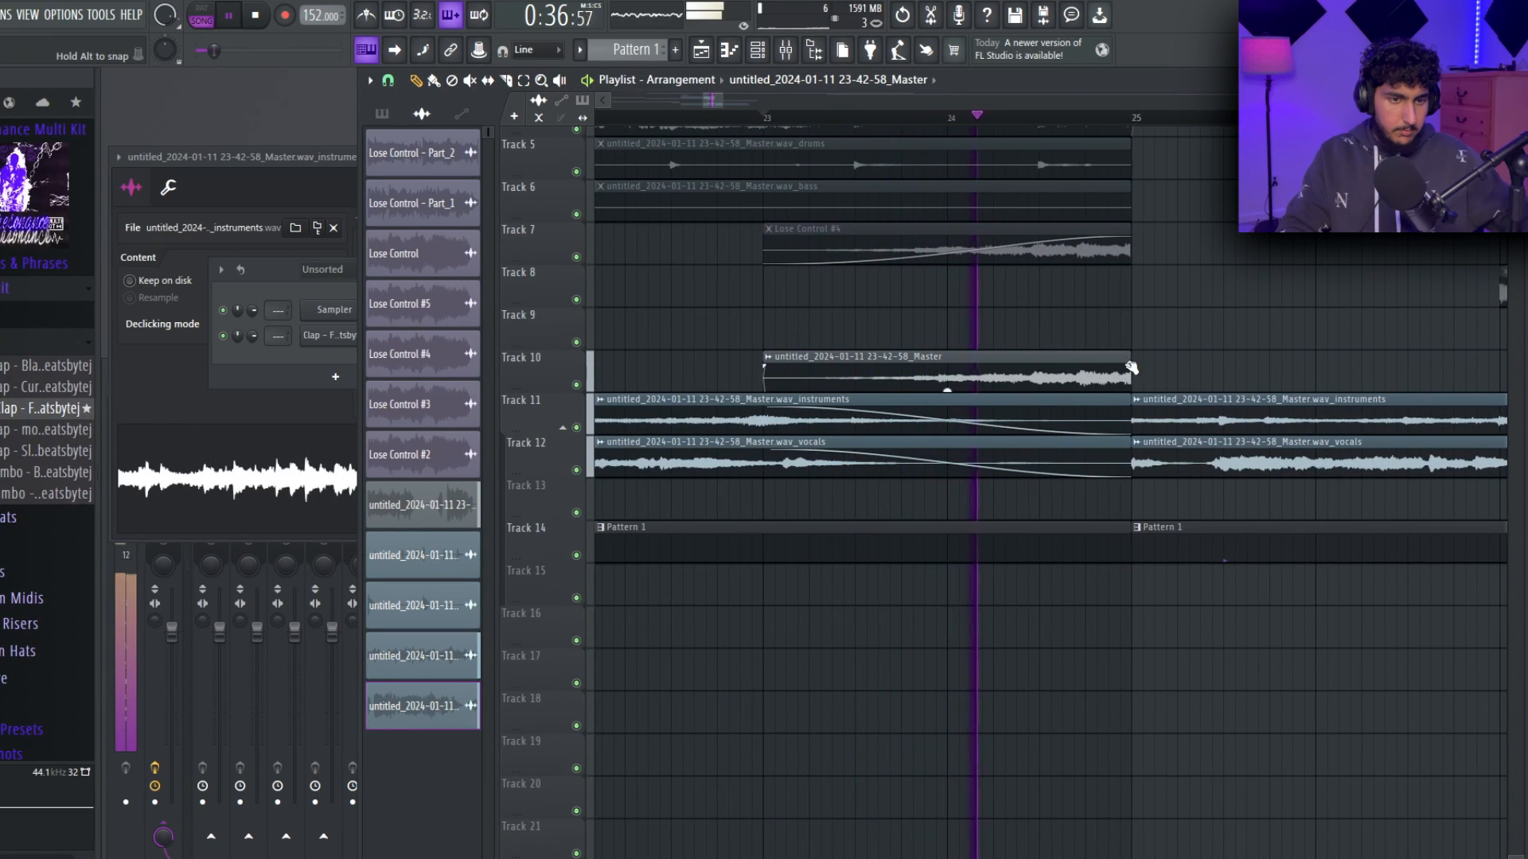
# Adjust the end fade of the Master clip at bar 23 on Track 10 and replay the transition into bar 25.
pyautogui.moveTo(1101, 368); pyautogui.dragTo(1153, 371)
pyautogui.press('space')
pyautogui.press('space')
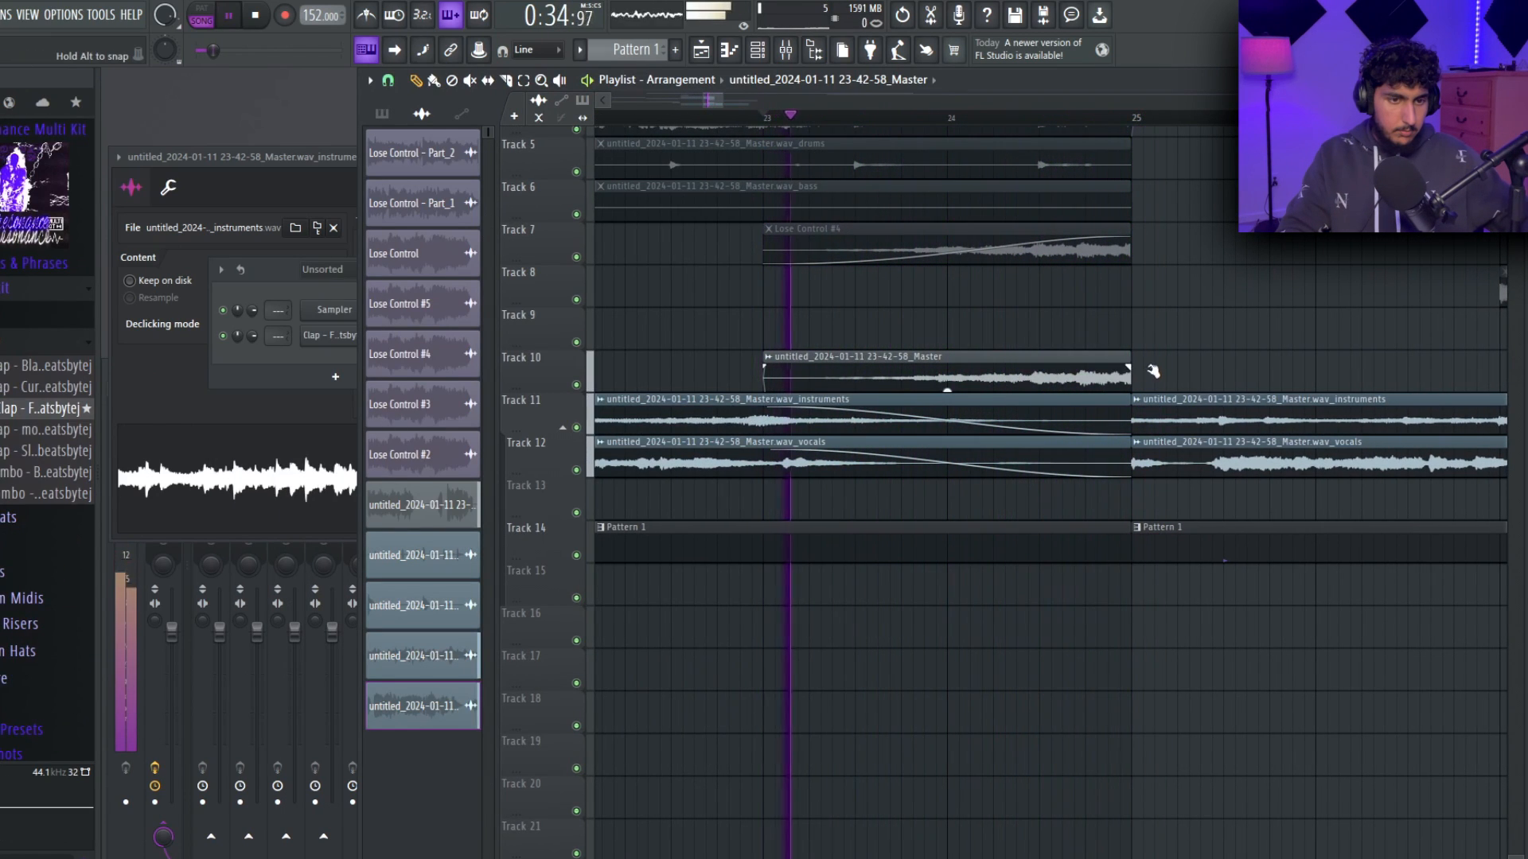
pyautogui.scroll(-5, 1055, 360)
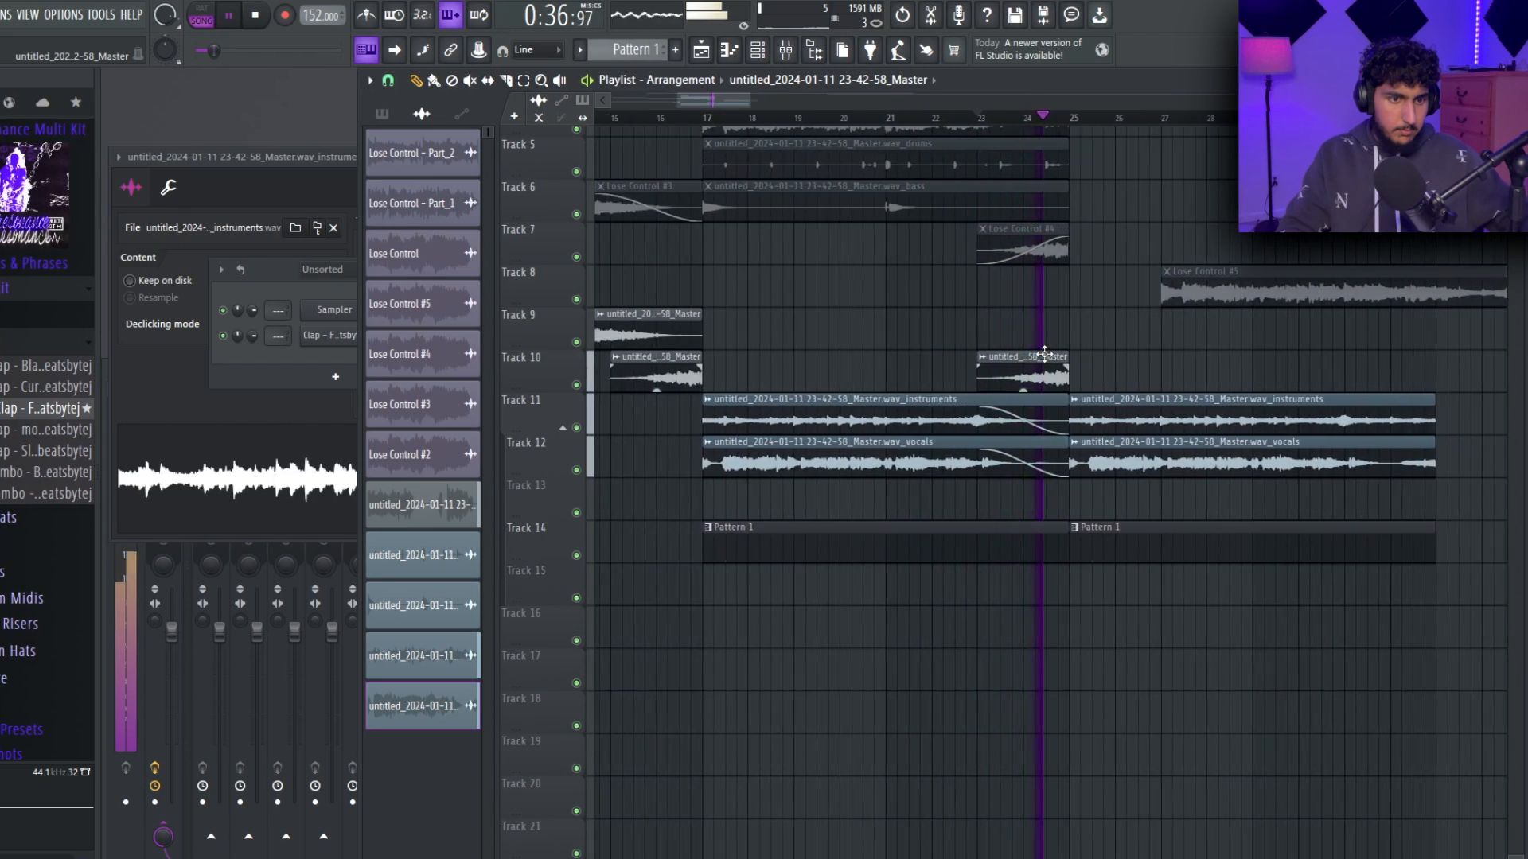
pyautogui.scroll(-3, 1045, 353)
# Shift the instruments and vocals stems and Pattern 1 down one track, freeing Track 11.
pyautogui.moveTo(1218, 535); pyautogui.dragTo(905, 460)
pyautogui.scroll(3, 907, 445)
pyautogui.click(1019, 411)
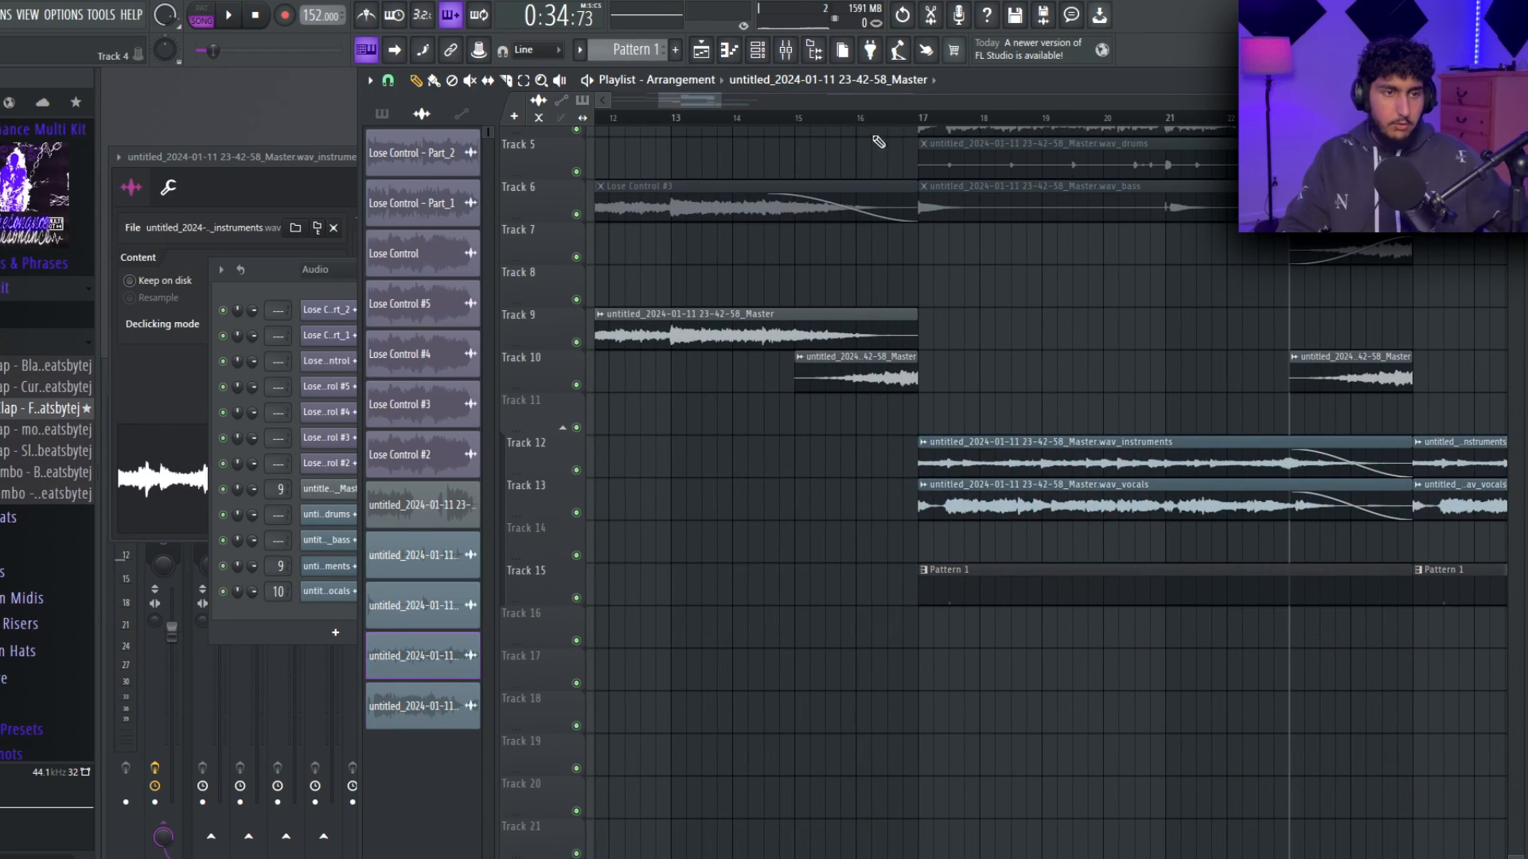
# Select bars 15 to 17, solo Track 10 and extract stems from its Master clip.
pyautogui.scroll(2, 795, 382)
pyautogui.moveTo(795, 120); pyautogui.dragTo(964, 128)
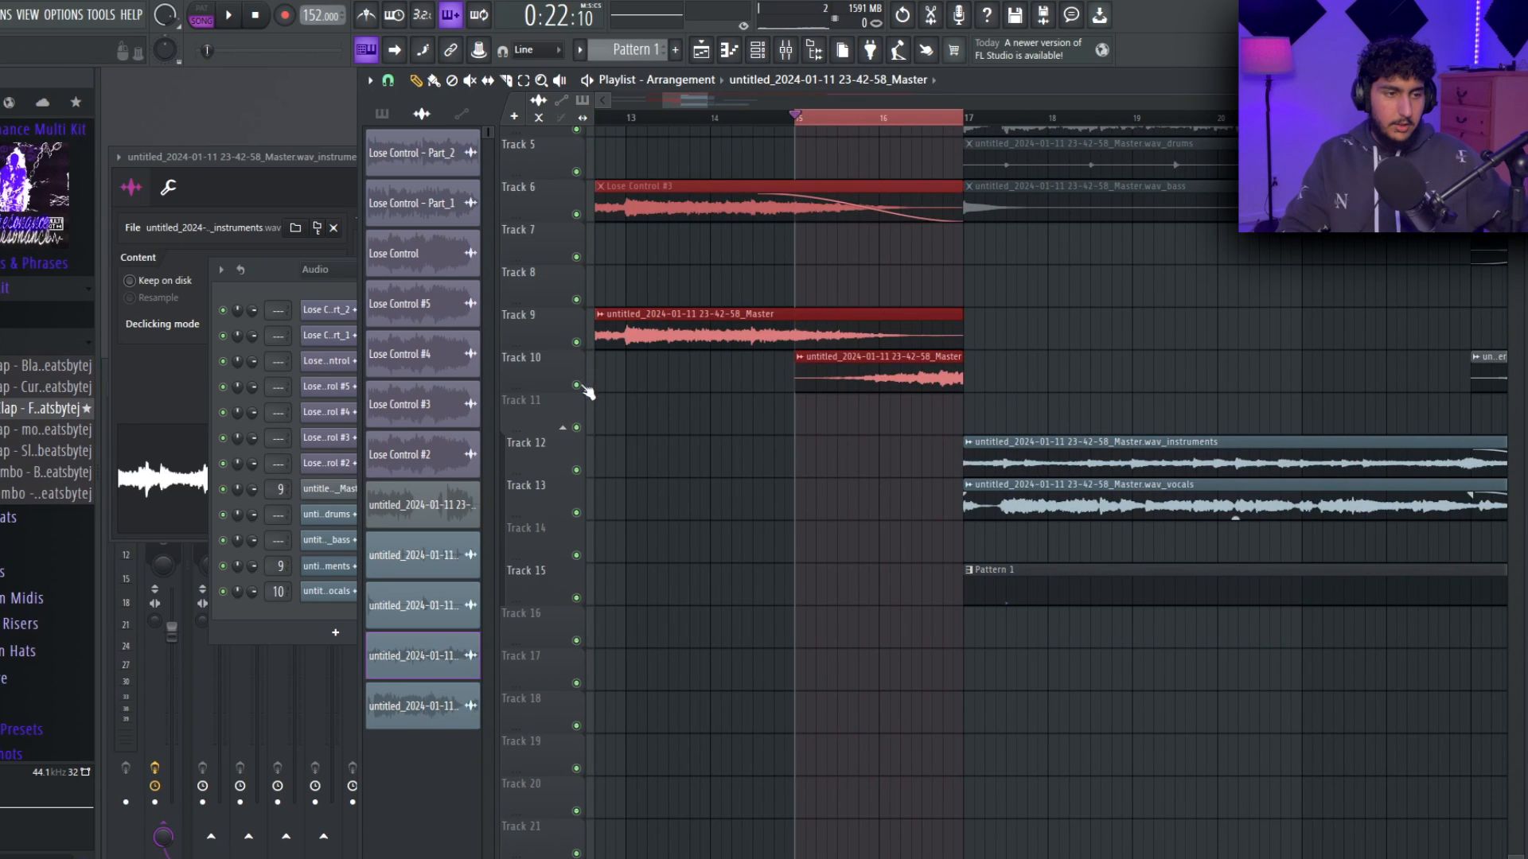
pyautogui.rightClick(577, 386)
pyautogui.rightClick(809, 367)
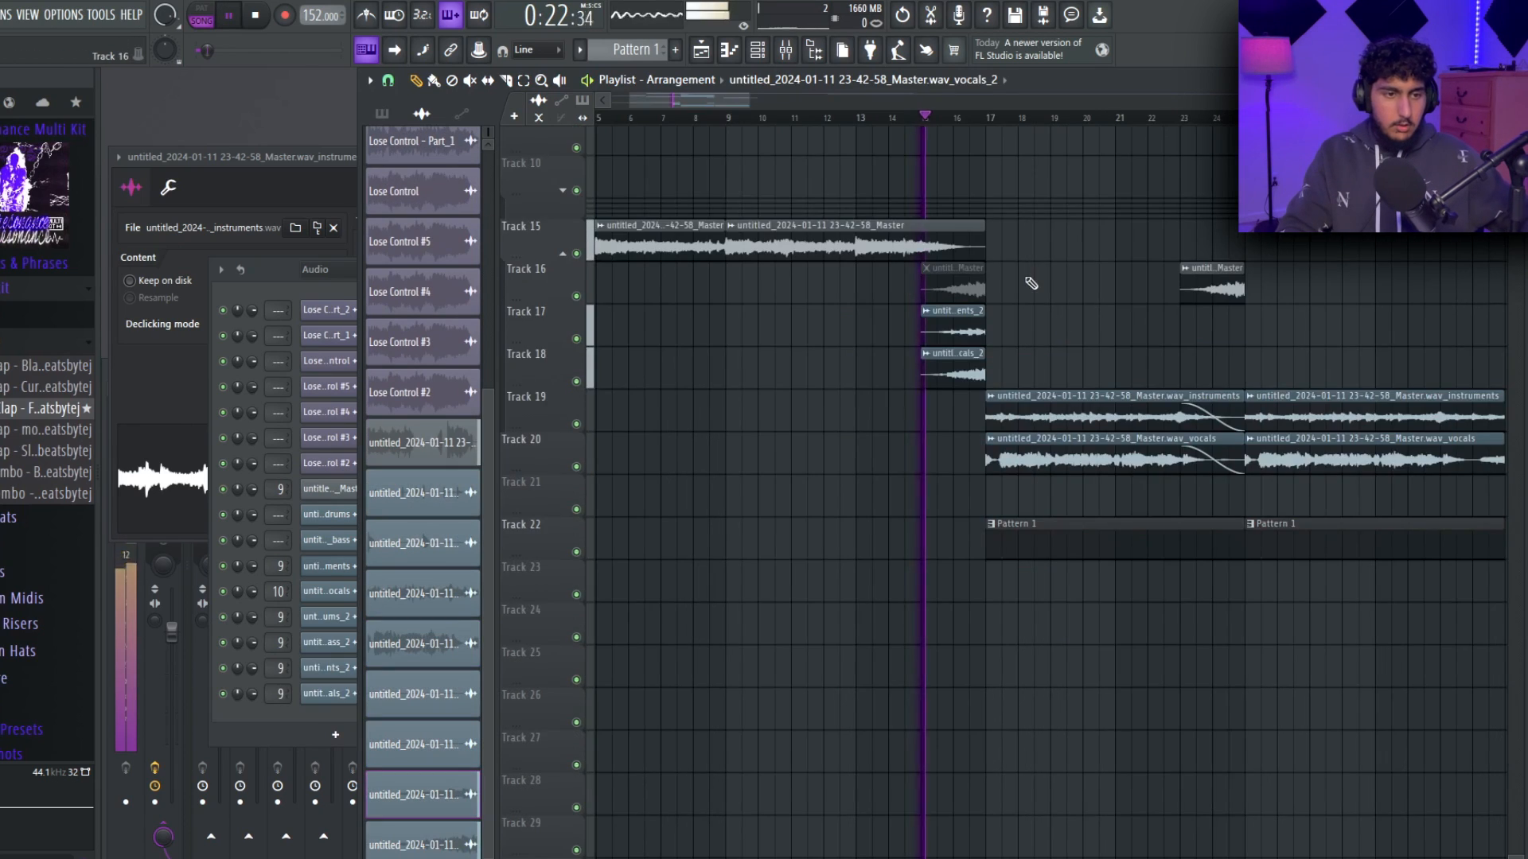
# Copy the newly extracted instruments and vocals stems on tracks 17 and 18 to bar 23 as the second transition.
pyautogui.scroll(-4, 1023, 283)
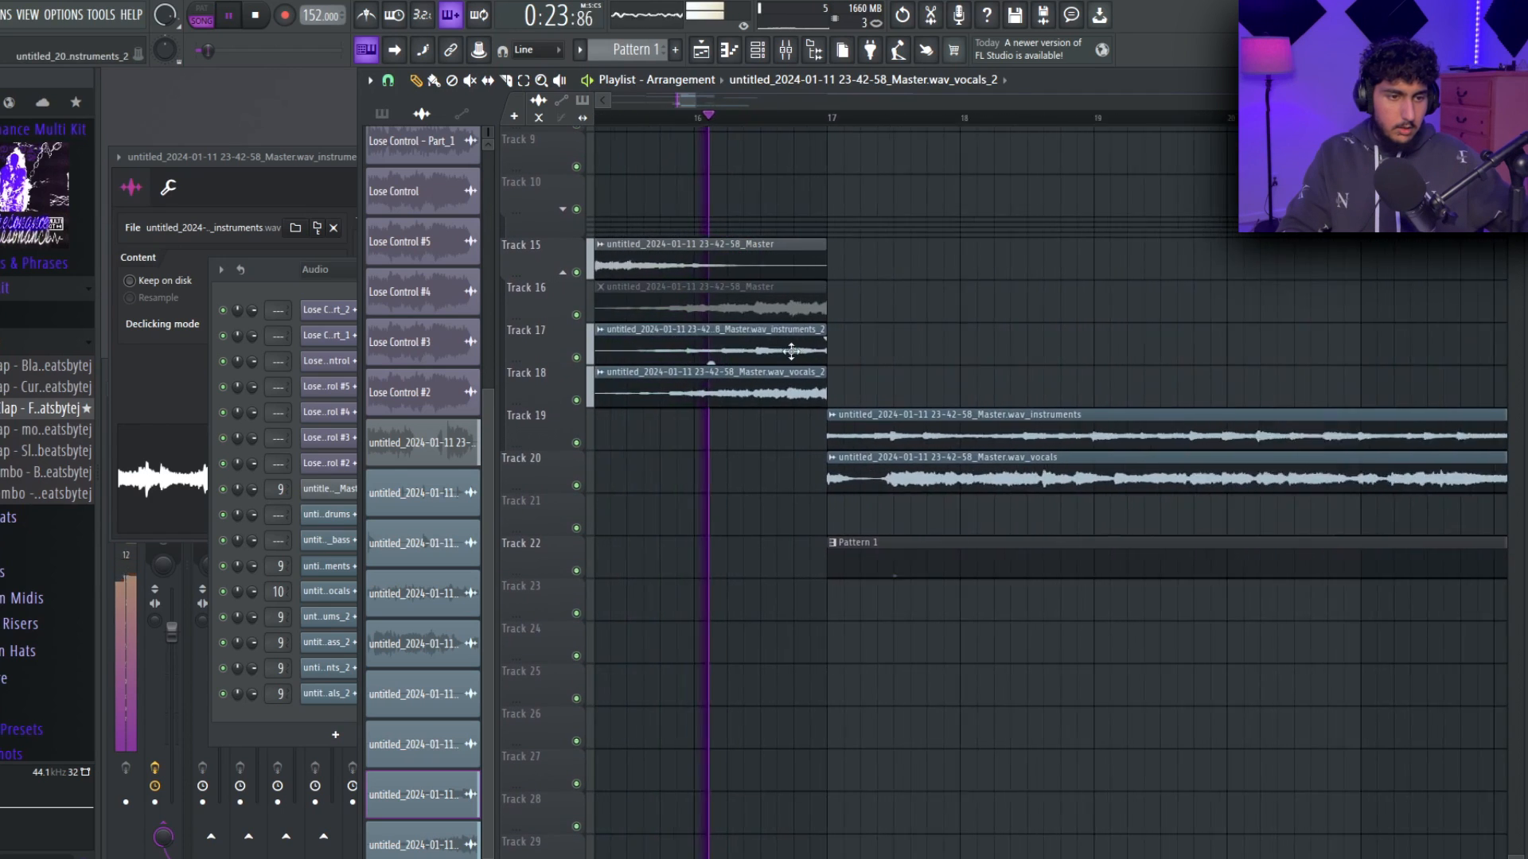
pyautogui.scroll(3, 828, 351)
pyautogui.moveTo(1098, 335); pyautogui.dragTo(1000, 326)
pyautogui.scroll(-5, 1080, 337)
pyautogui.moveTo(1213, 346); pyautogui.dragTo(917, 369)
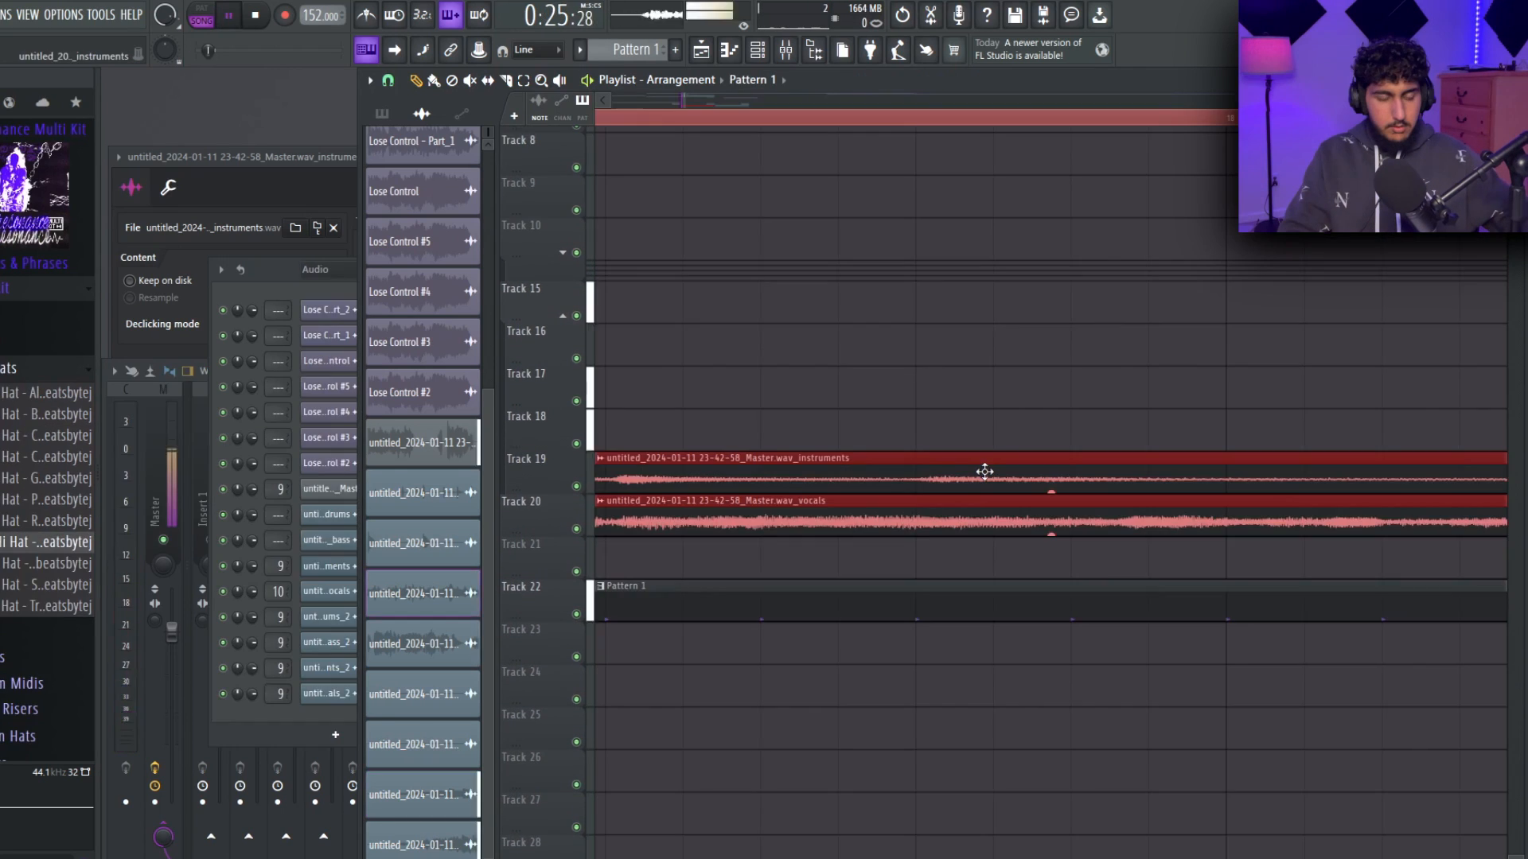
pyautogui.scroll(-5, 979, 476)
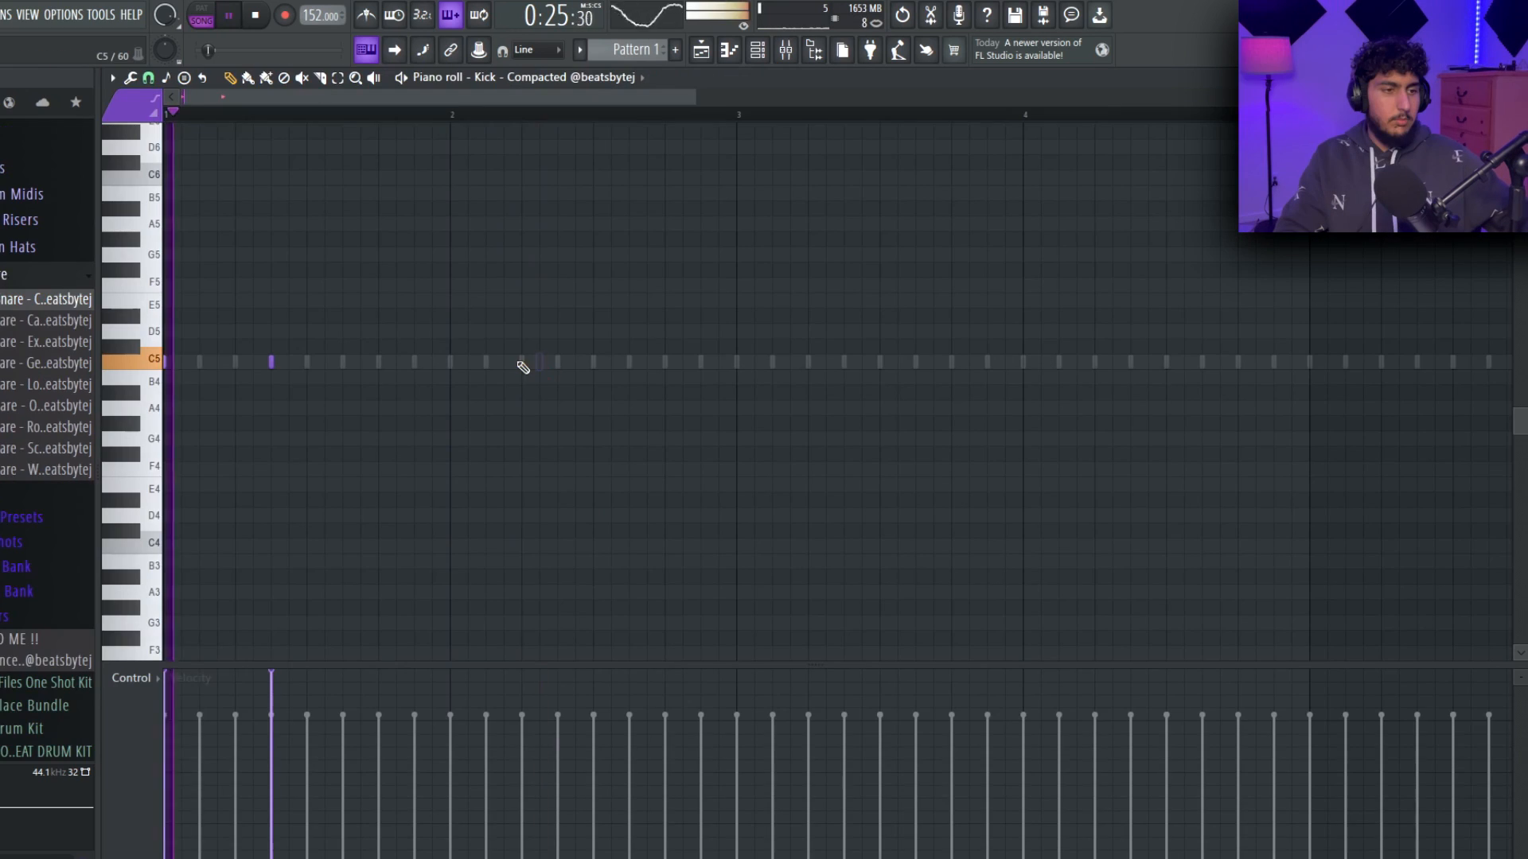
# Duplicate the first four bars of C5 kick notes into bars 5 to 8 of the Kick piano roll.
pyautogui.click(521, 364)
pyautogui.moveTo(740, 116); pyautogui.dragTo(109, 121)
pyautogui.hotkey('ctrl', 'b')
pyautogui.hotkey('ctrl', 'd')
pyautogui.scroll(-3, 706, 280)
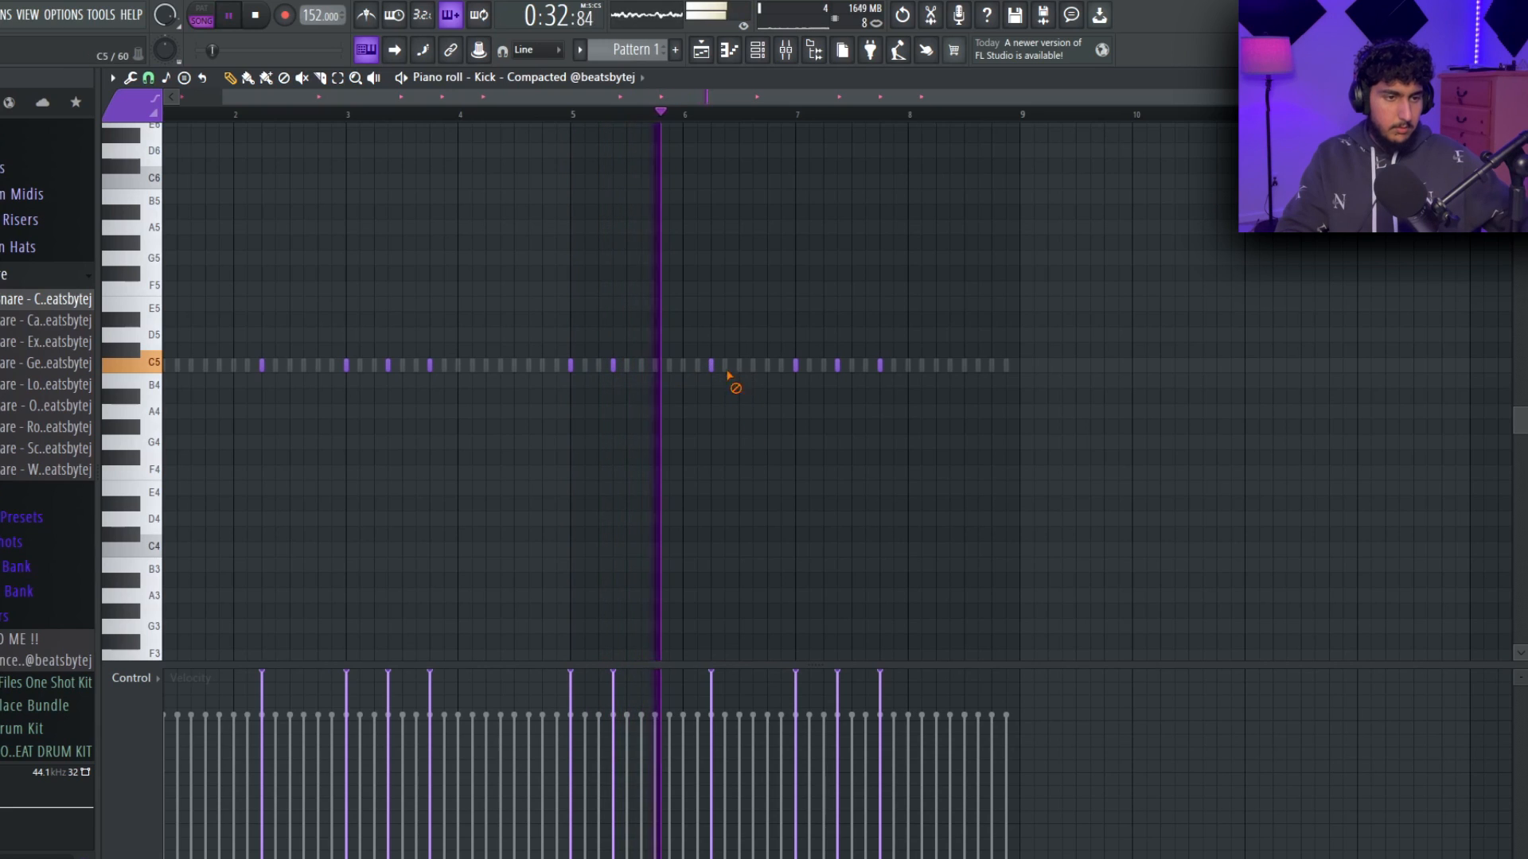
# Vary the kick in bars 5 and 6 by removing the last bar 5 note and adding one past the middle of bar 6.
pyautogui.rightClick(712, 367)
pyautogui.click(725, 368)
pyautogui.click(744, 369)
pyautogui.hotkey('ctrl', 'z')
pyautogui.hotkey('ctrl', 'z')
pyautogui.click(753, 366)
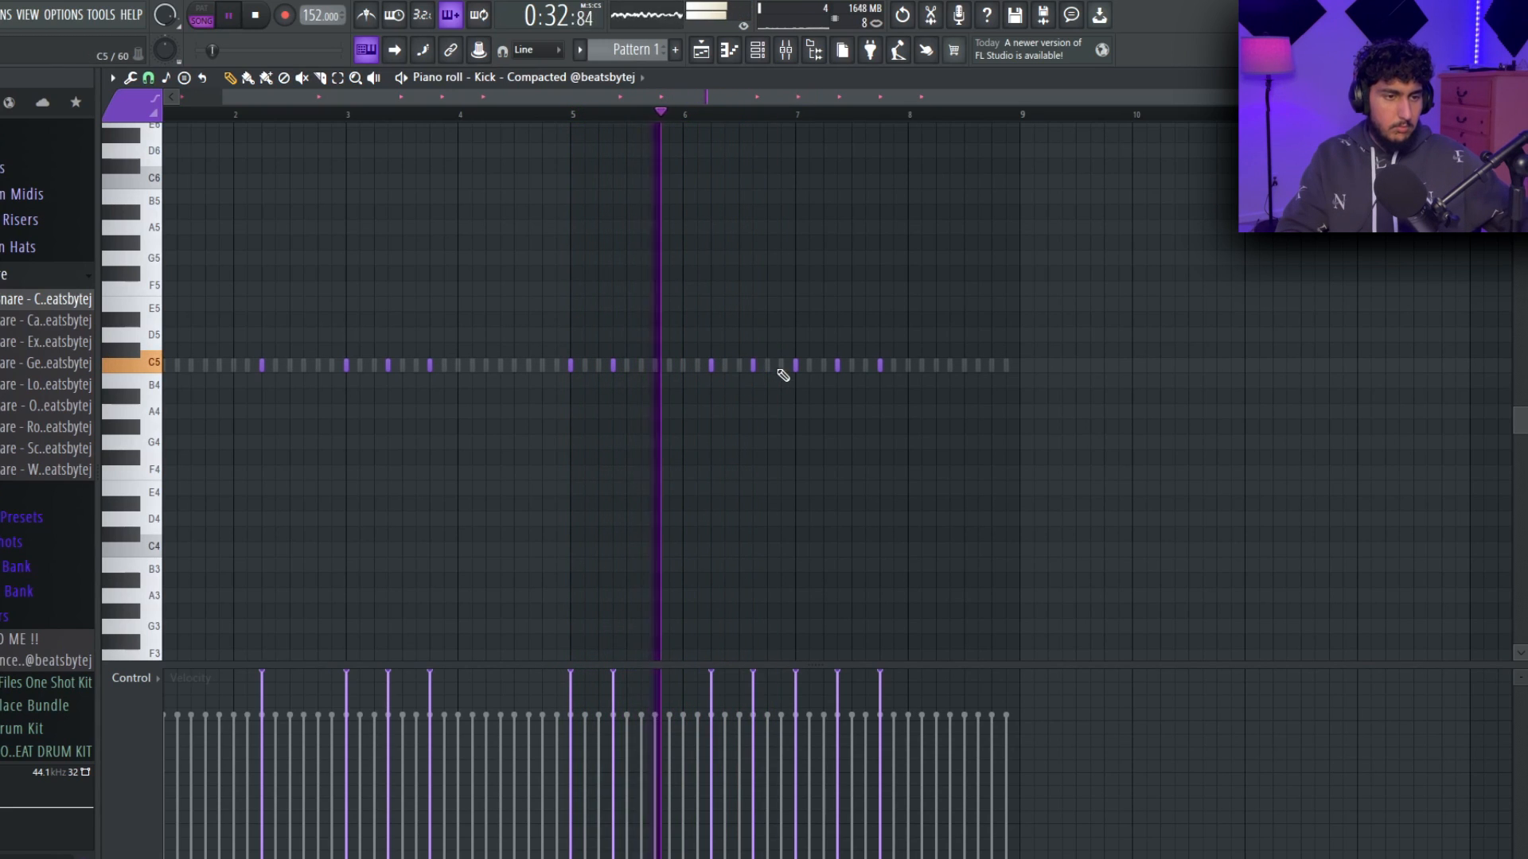
# Remove the last two kick notes in bar 7, add one early in bar 8, and return to the channel rack.
pyautogui.rightClick(837, 368)
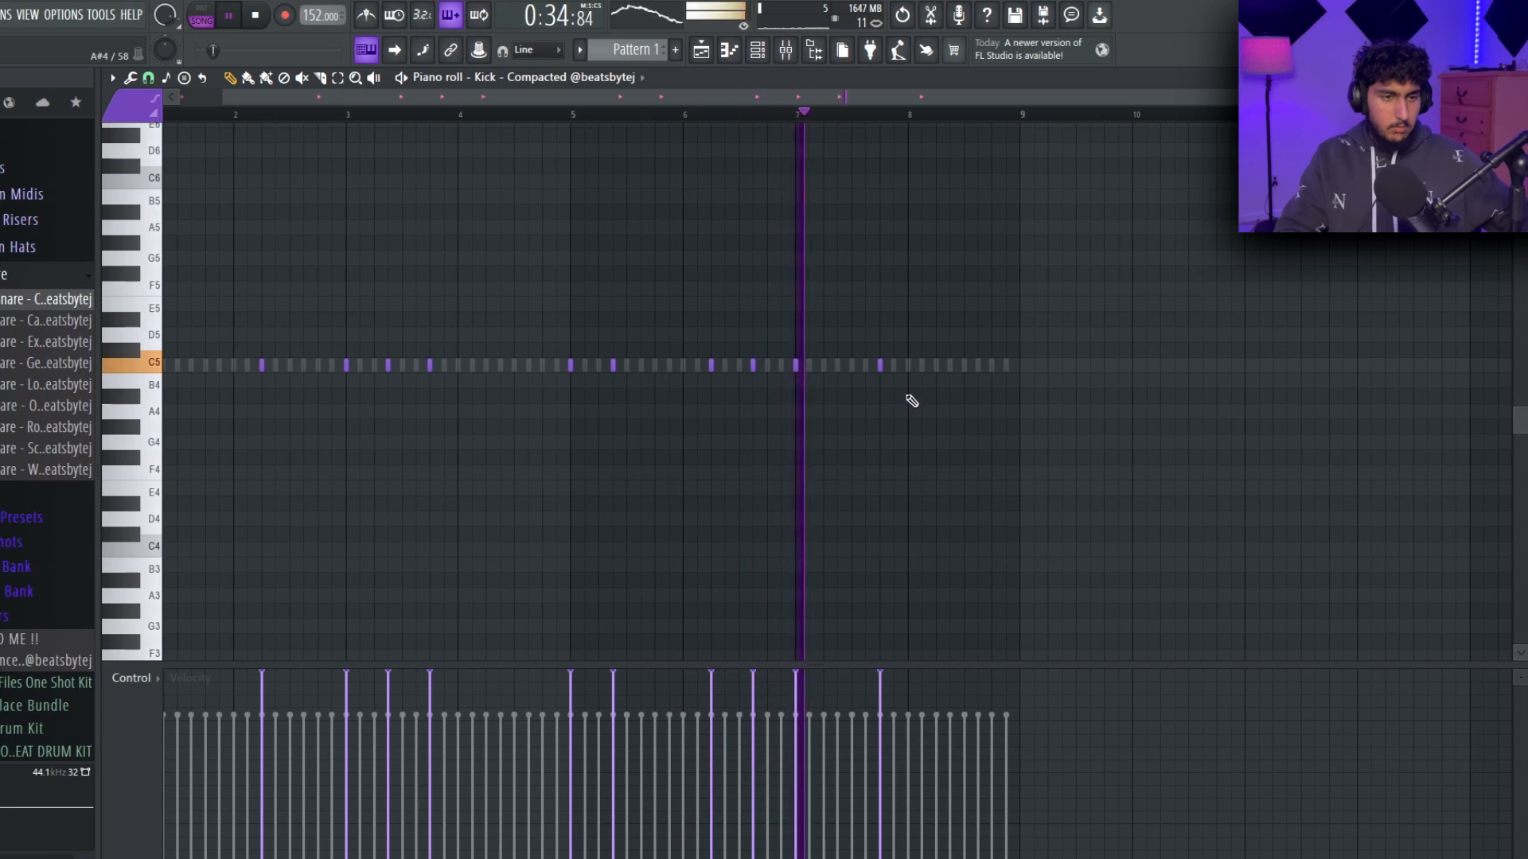
pyautogui.rightClick(880, 366)
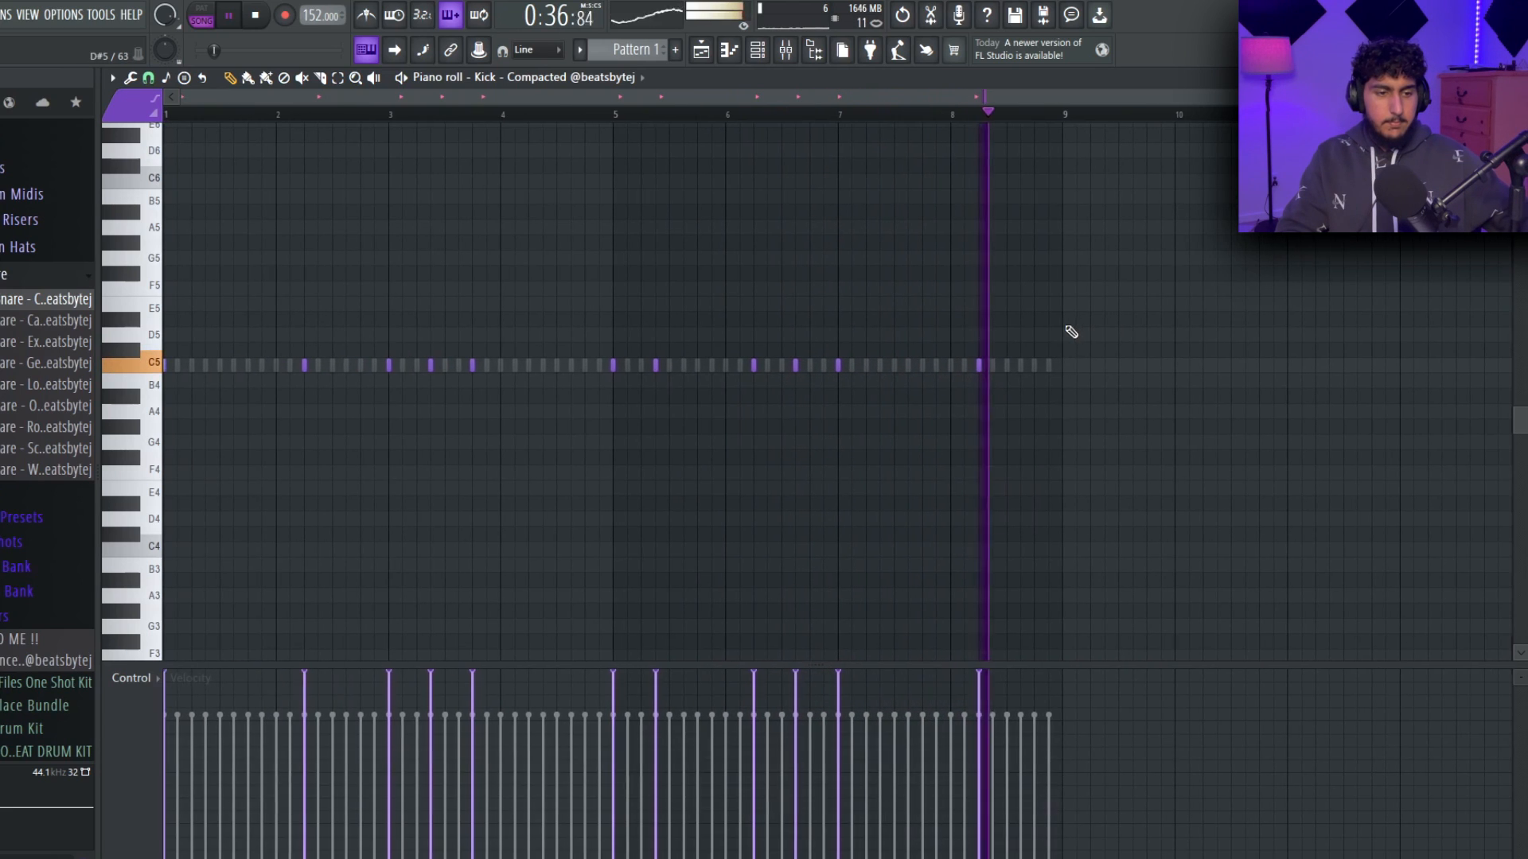
pyautogui.press('Escape')
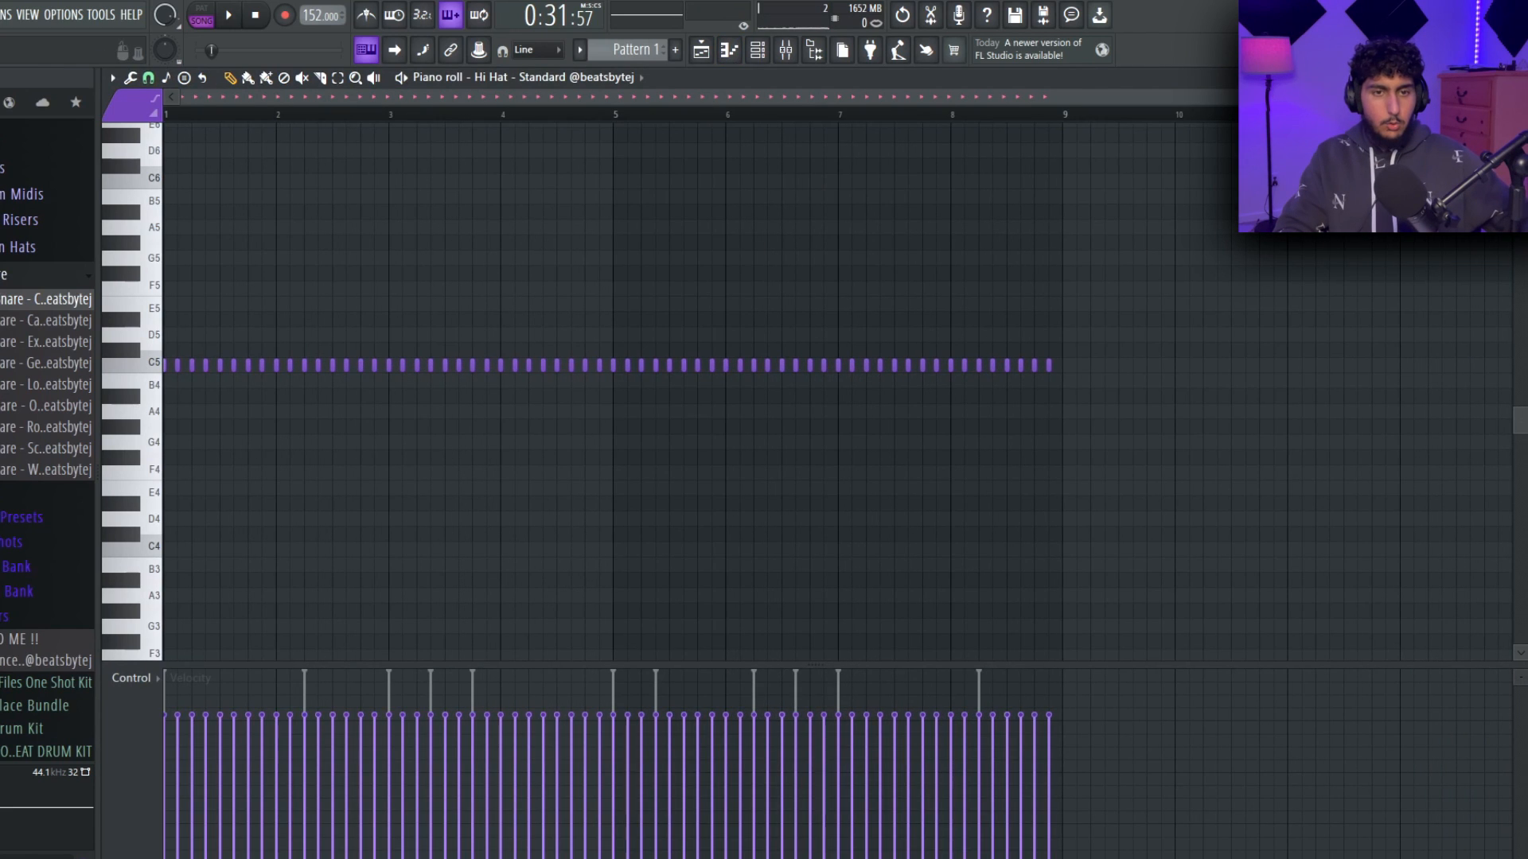
pyautogui.press('Escape')
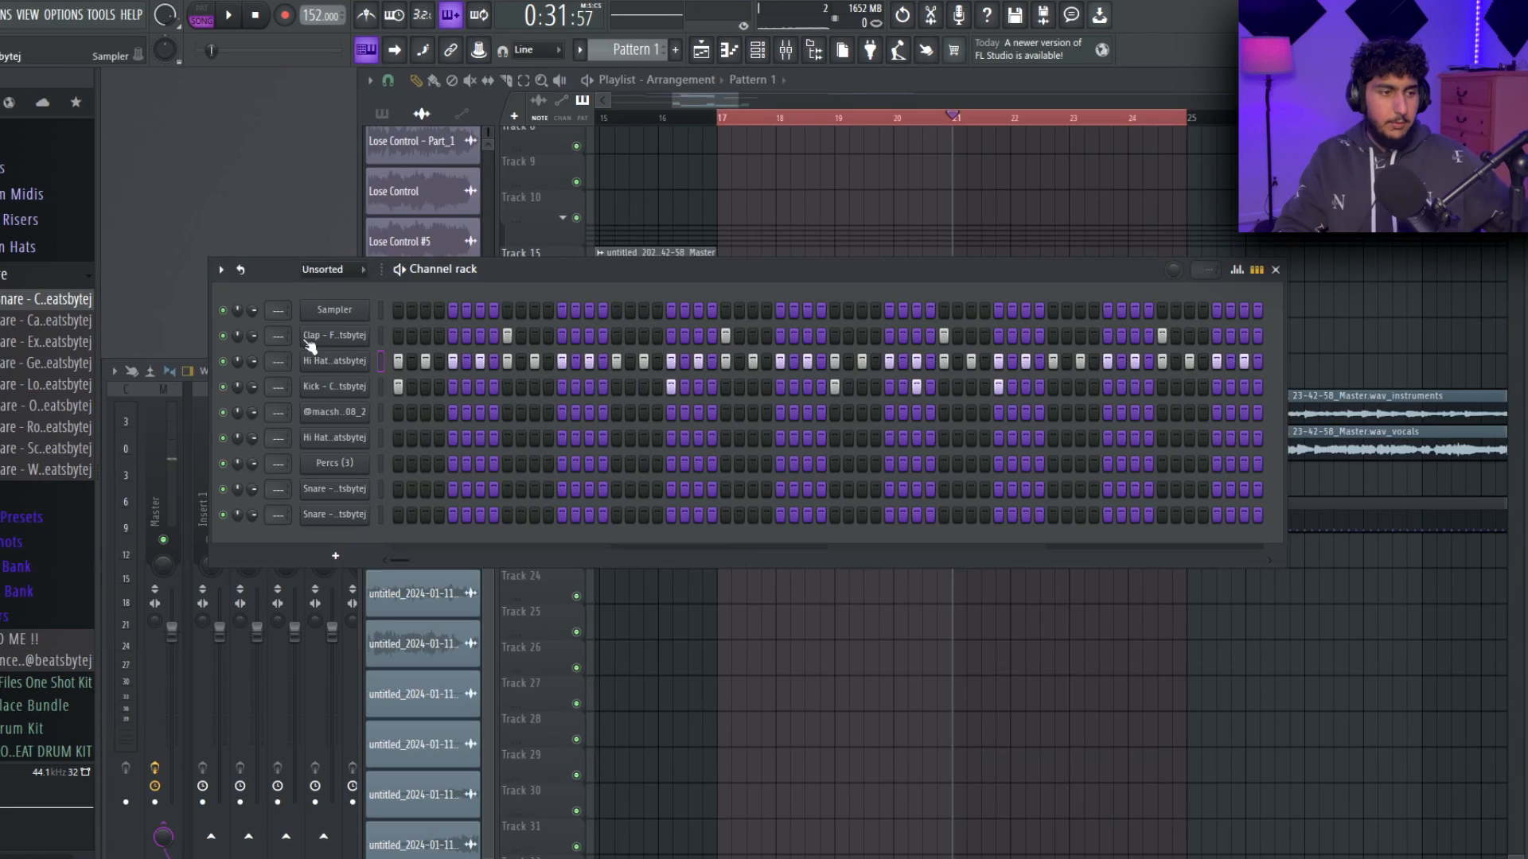
# Fill the standard Hi Hat channel with a note every four steps and open its notes in the piano roll.
pyautogui.rightClick(354, 361)
pyautogui.click(585, 429)
pyautogui.rightClick(358, 359)
pyautogui.click(391, 359)
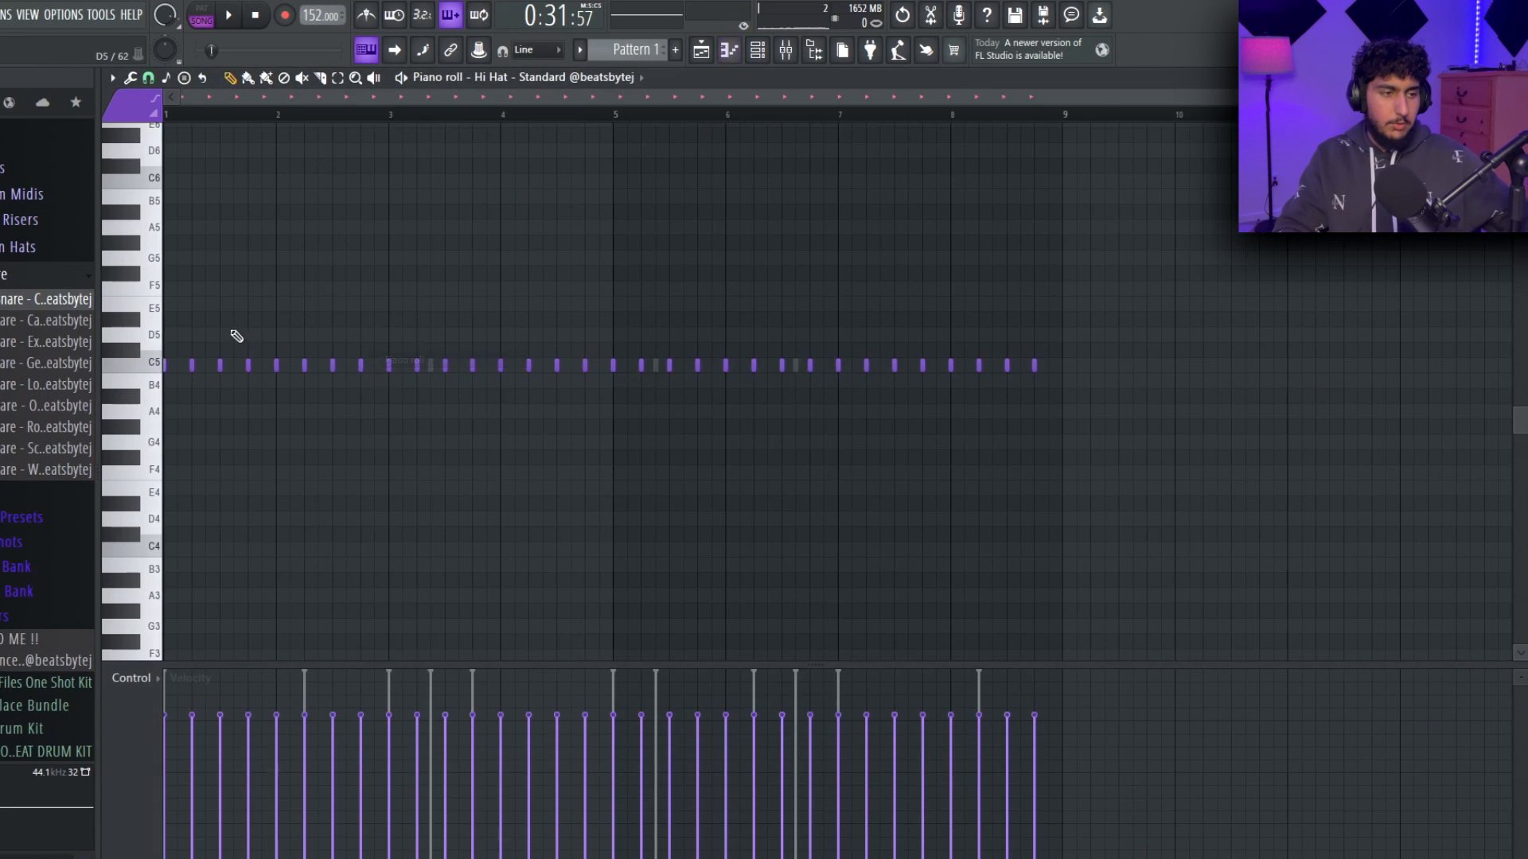
# Paste a copy of the C5 hi-hat notes two steps later, between the originals, and lower the copies' velocity slightly.
pyautogui.scroll(4, 232, 256)
pyautogui.keyDown('ctrl'); pyautogui.click(414, 307); pyautogui.keyUp('ctrl')
pyautogui.scroll(-2, 413, 307)
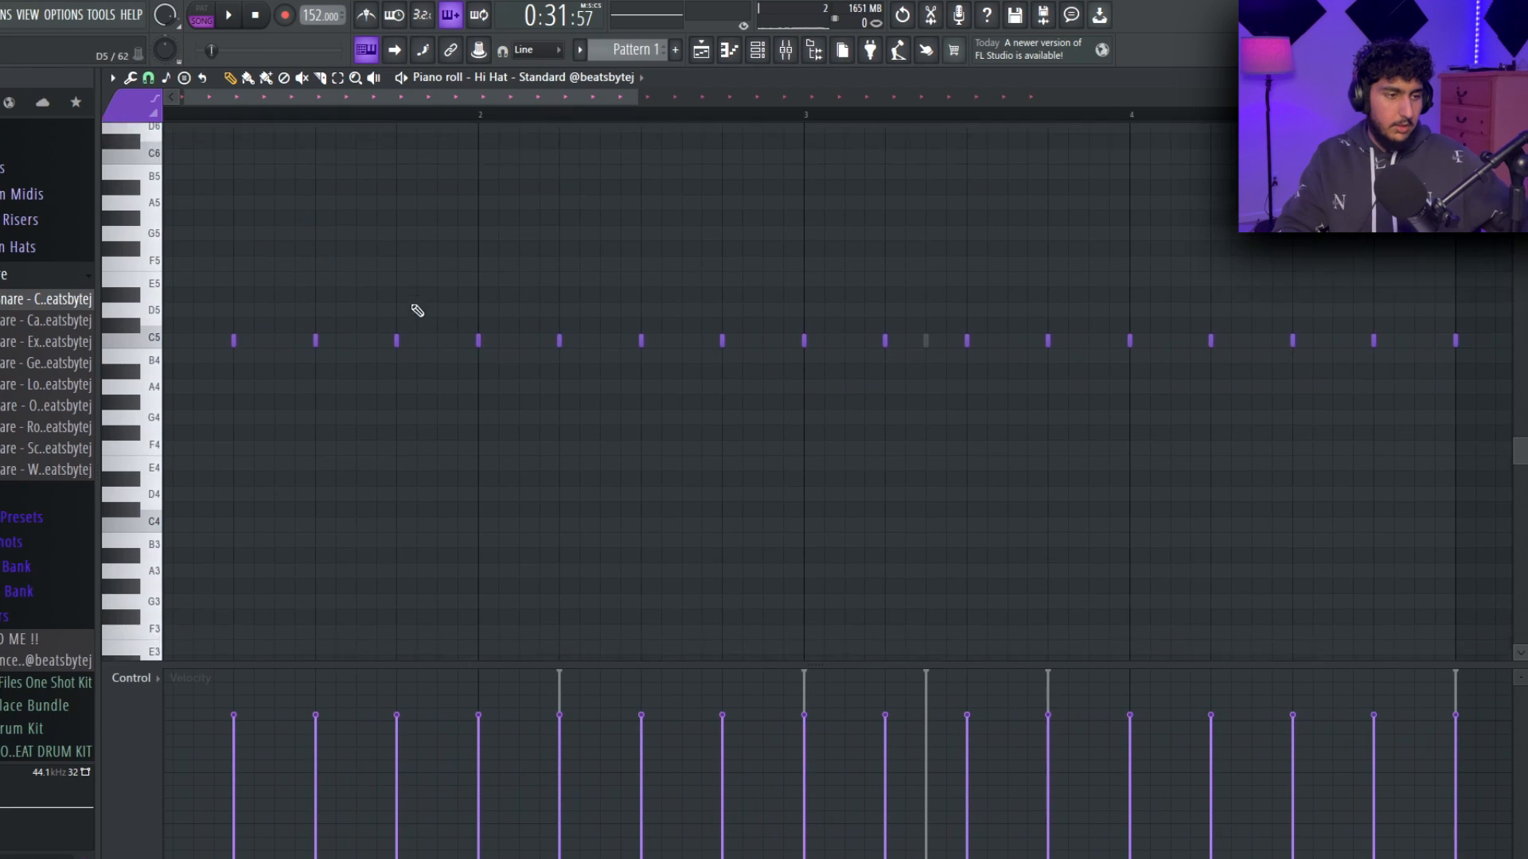
pyautogui.scroll(-3, 394, 267)
pyautogui.scroll(2, 420, 257)
pyautogui.hotkey('ctrl', 'v')
pyautogui.scroll(4, 232, 352)
pyautogui.moveTo(378, 365); pyautogui.dragTo(410, 363)
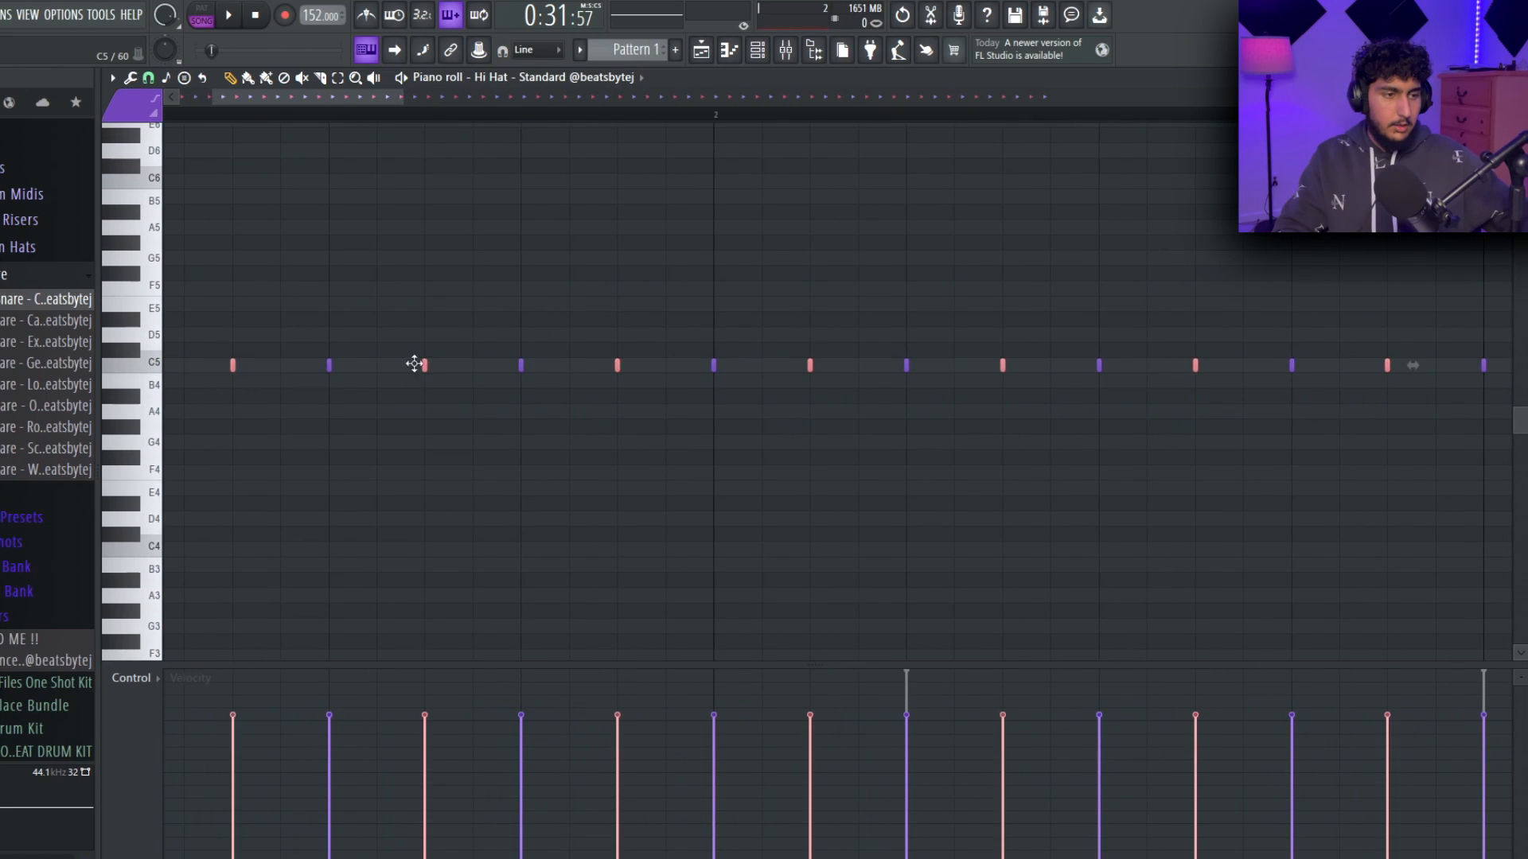
pyautogui.scroll(-4, 533, 368)
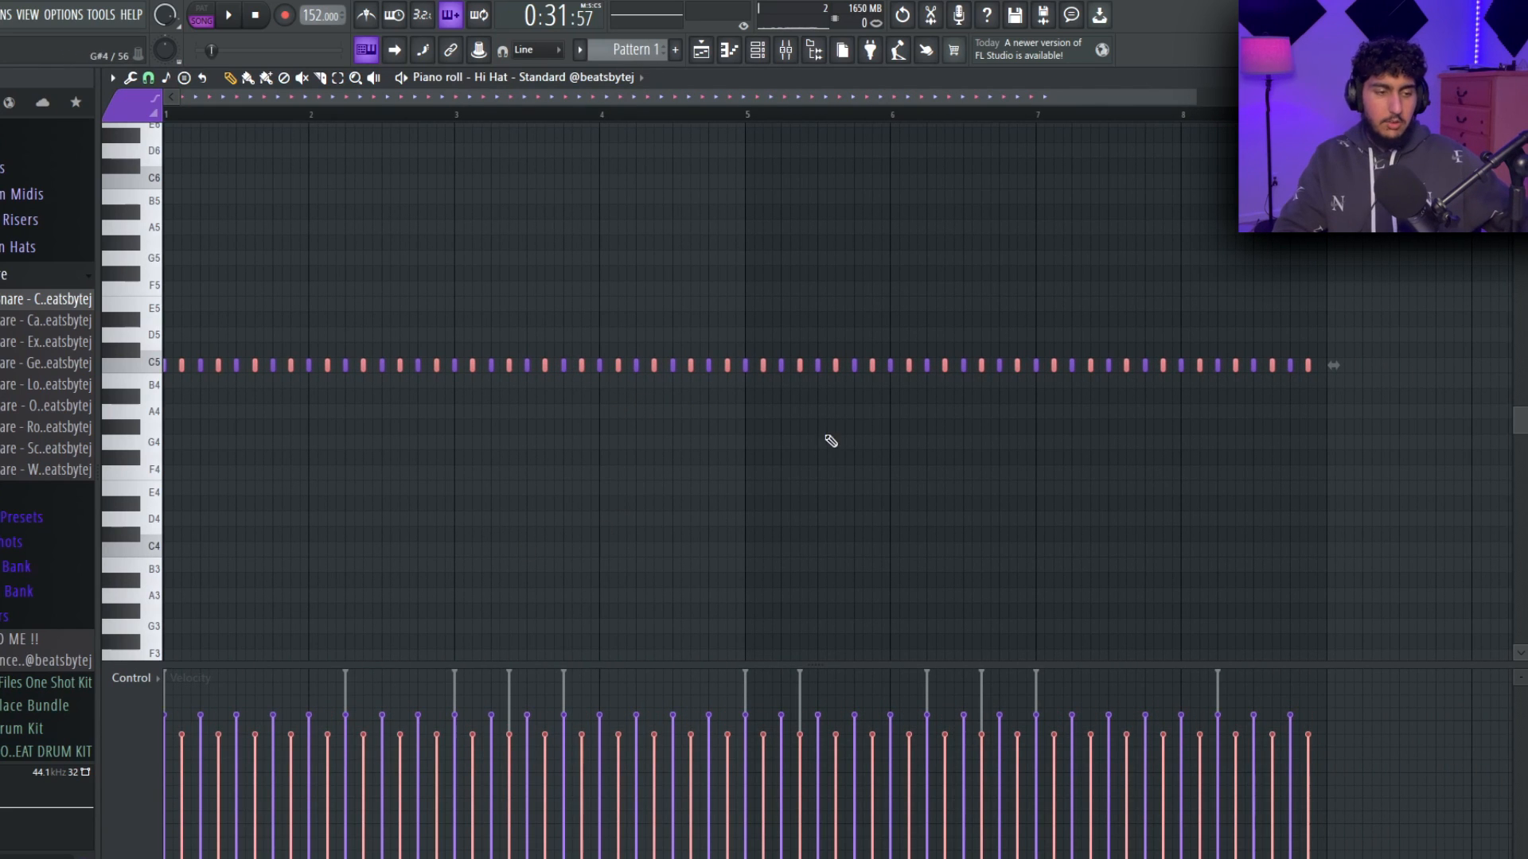
# Add three consecutive hits on steps 29 to 31 of the Piercing Hi Hat channel.
pyautogui.keyDown('ctrl'); pyautogui.click(378, 287); pyautogui.keyUp('ctrl')
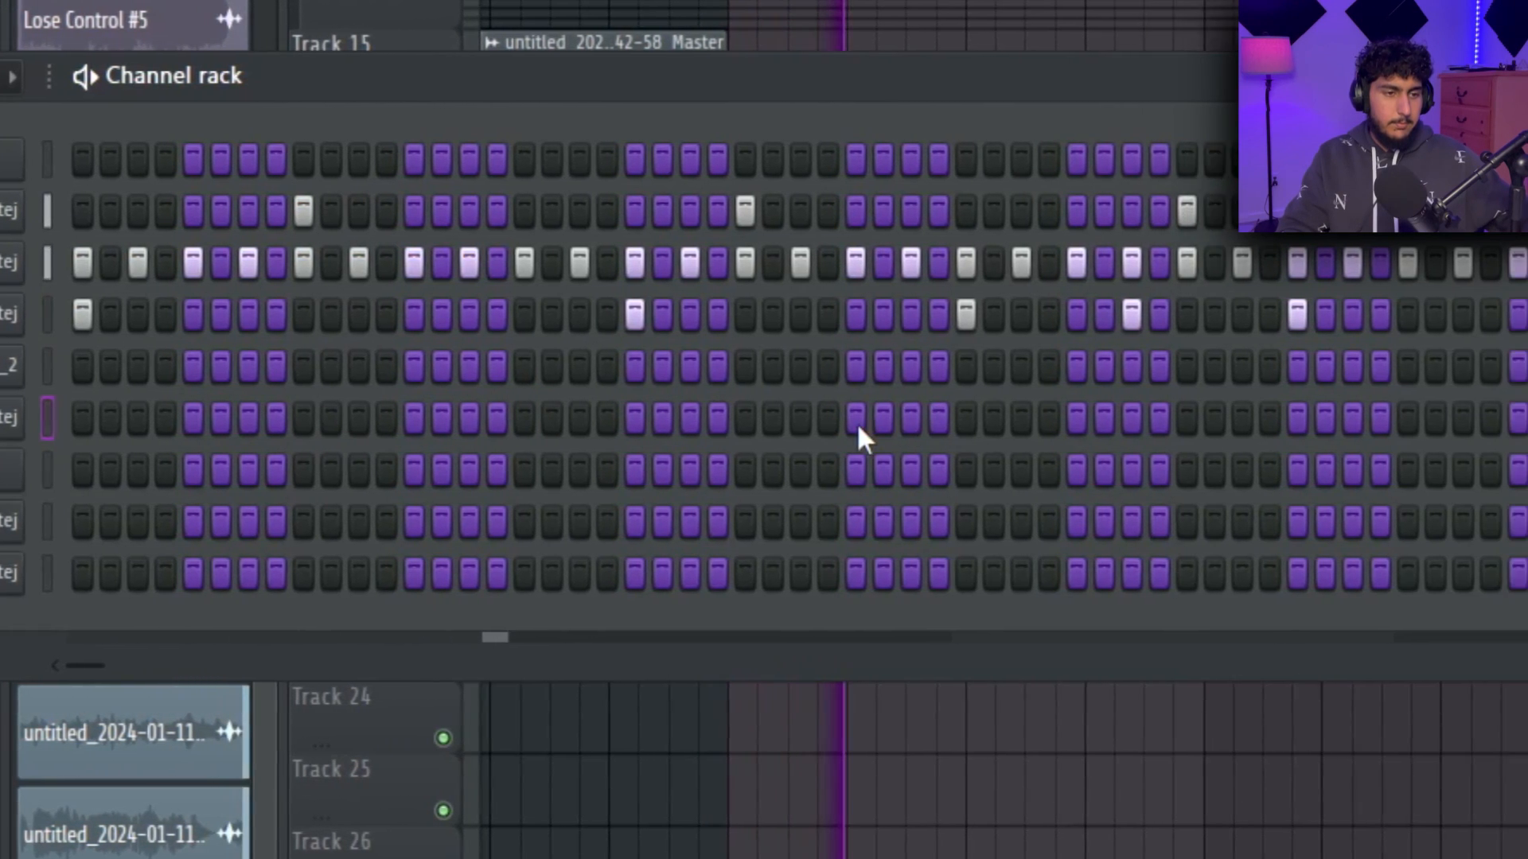
pyautogui.click(857, 422)
pyautogui.click(885, 422)
pyautogui.click(909, 422)
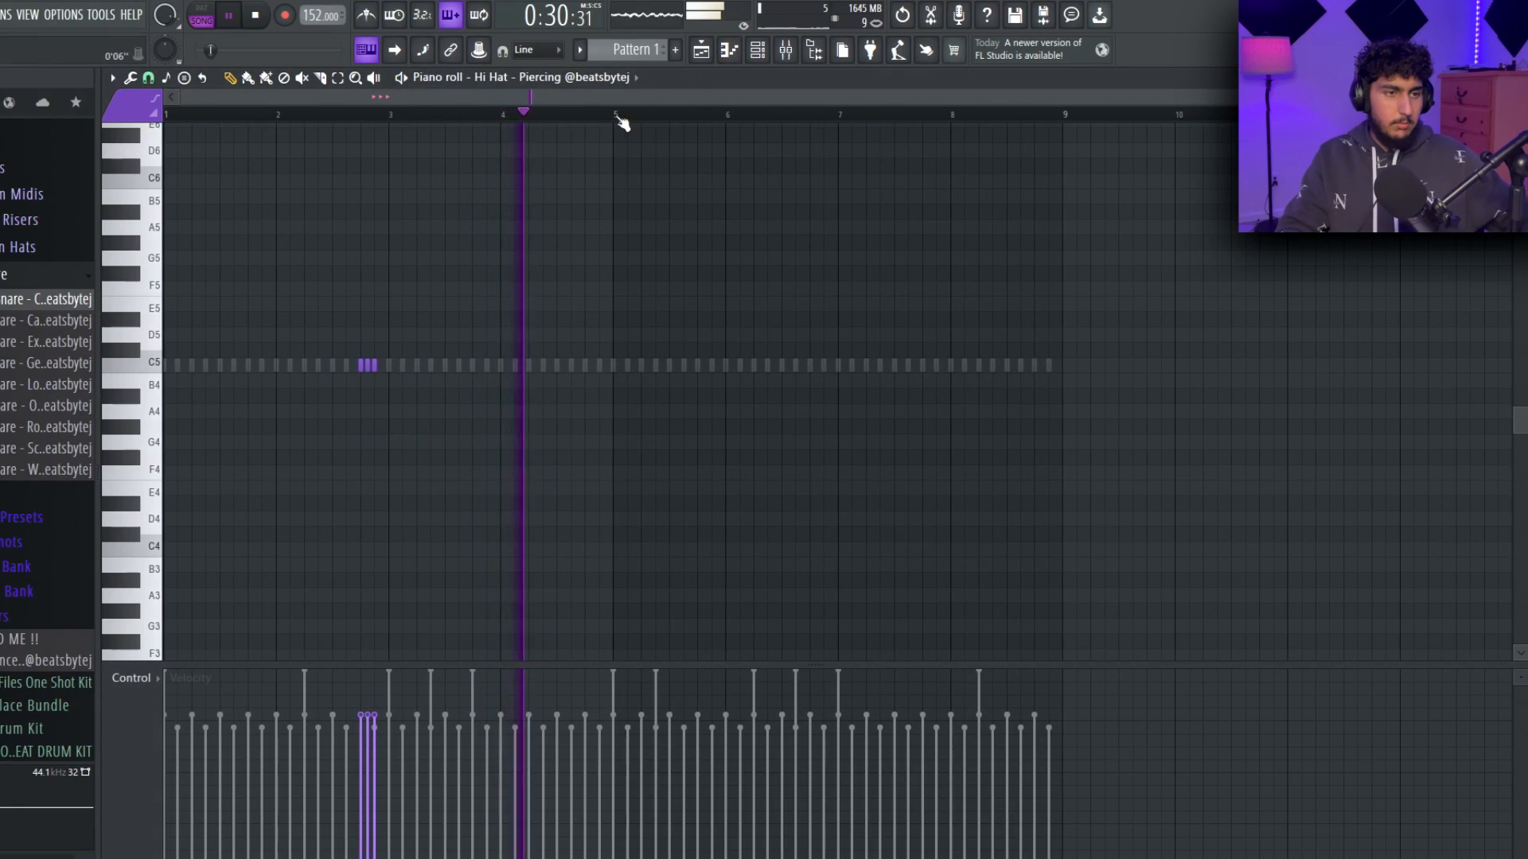
# Repeat the three Piercing hi-hat hits at the end of bar 6 on A#4 and delete the Percs note in bar 6.
pyautogui.press('Down')
pyautogui.press('Down')
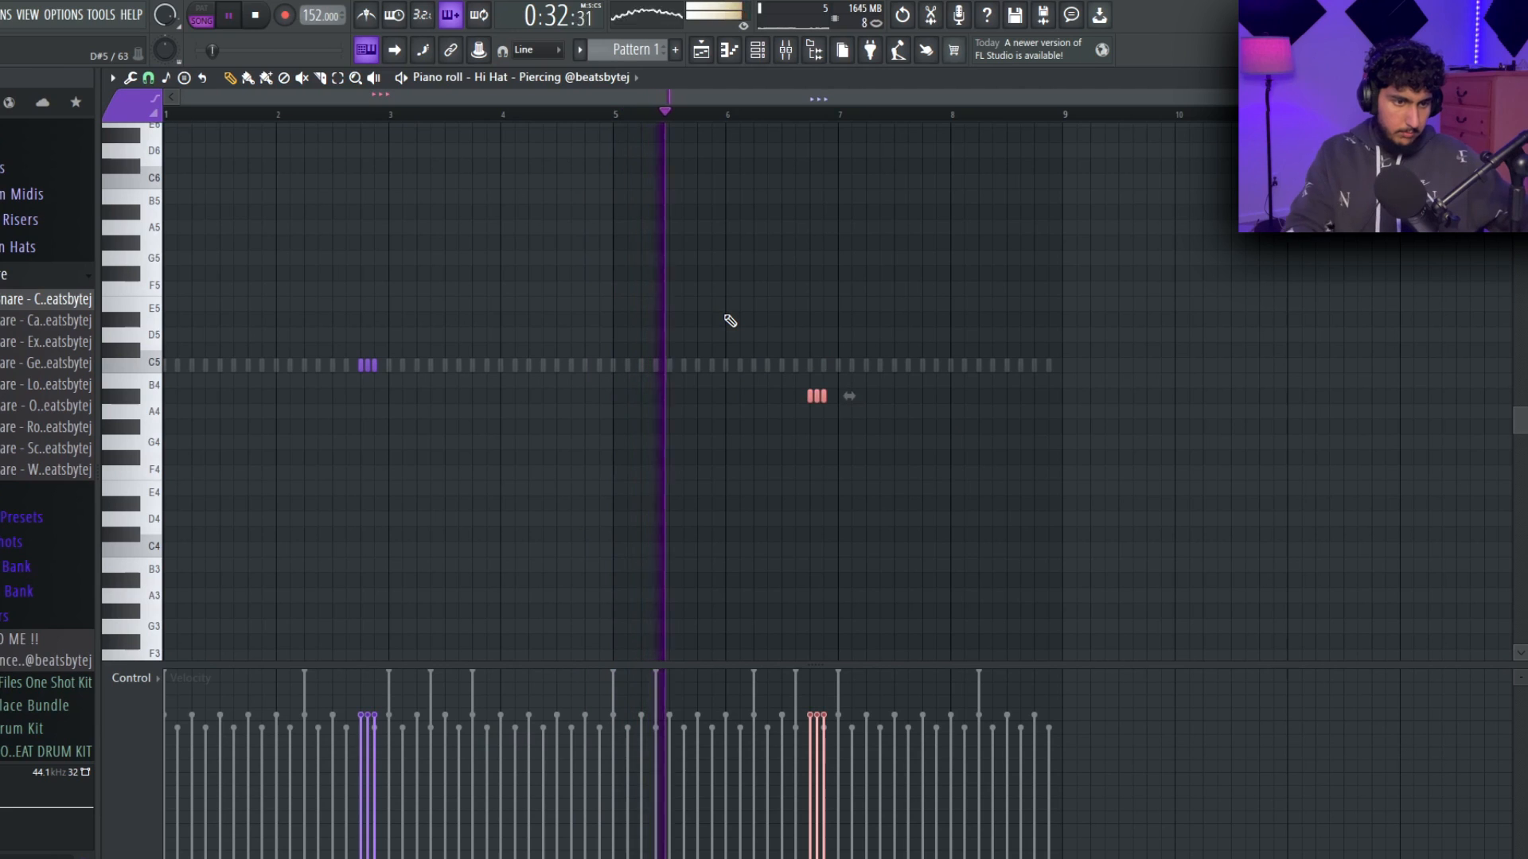
pyautogui.moveTo(803, 756); pyautogui.dragTo(841, 638)
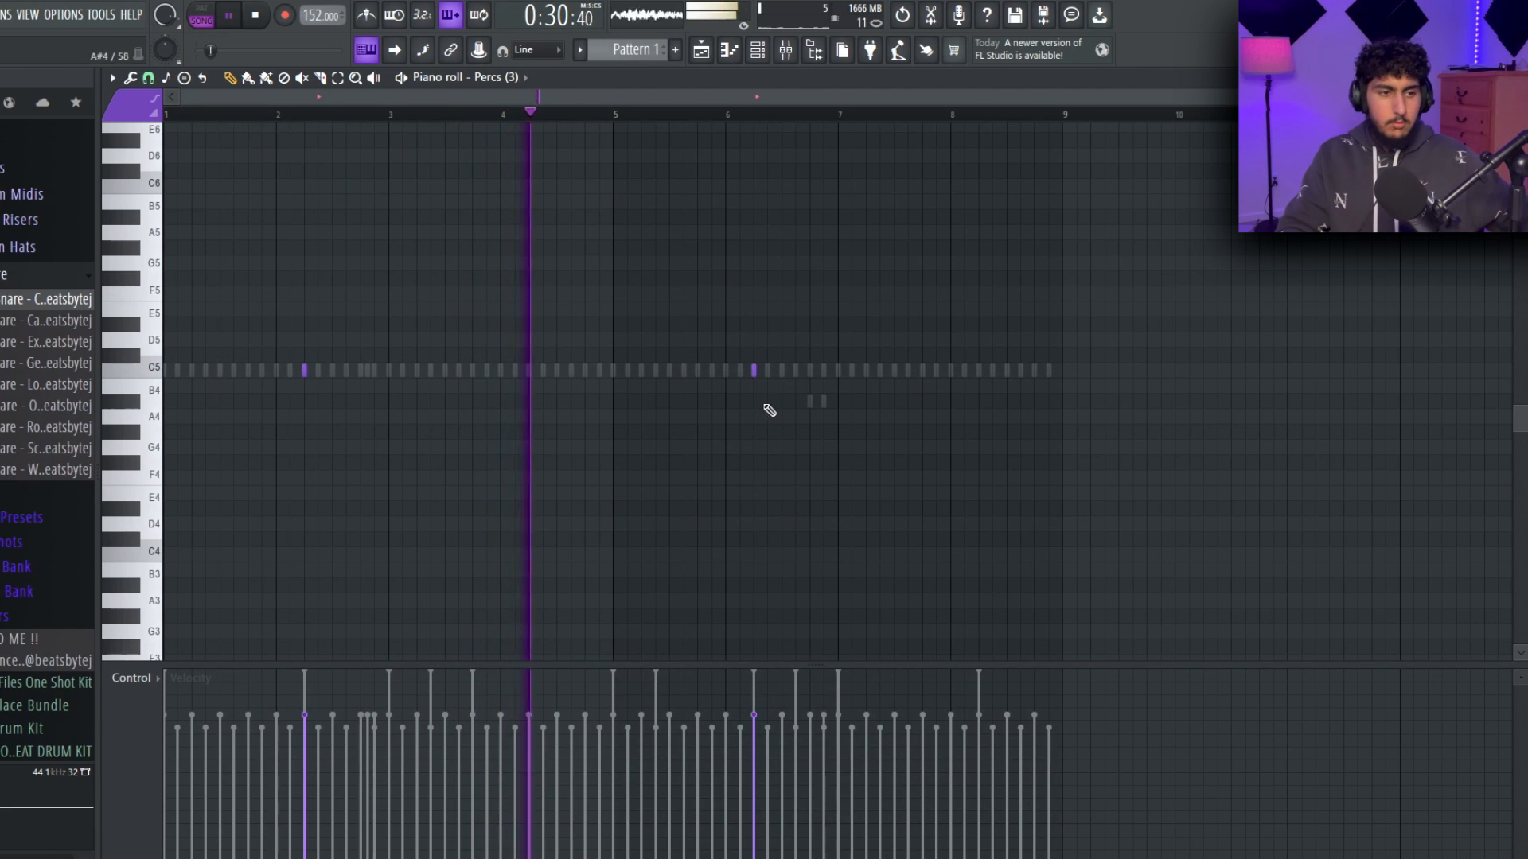
pyautogui.rightClick(754, 371)
pyautogui.rightClick(754, 371)
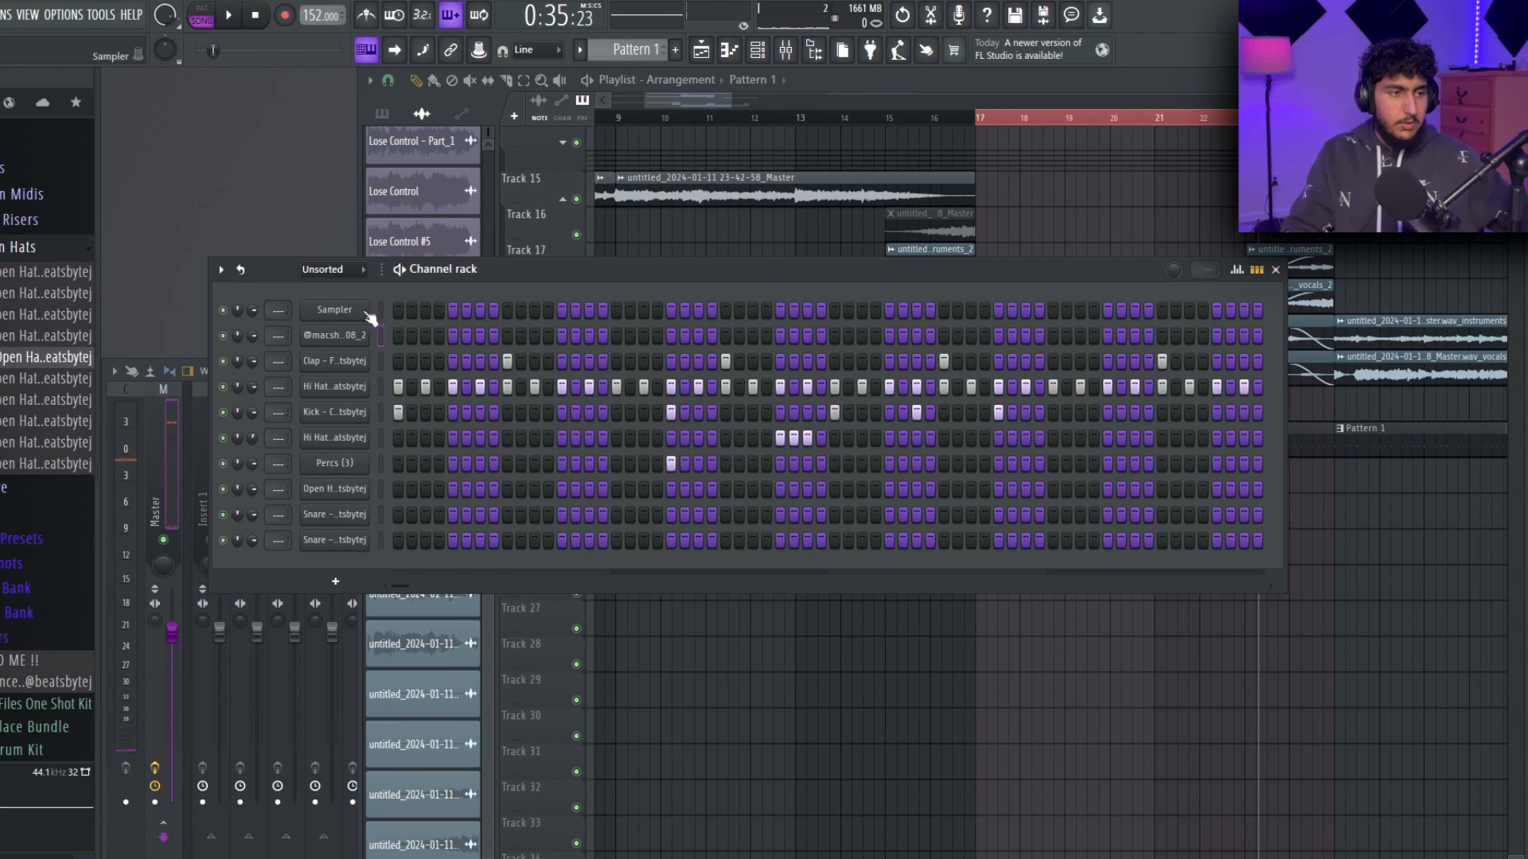
# Draw Bass Spinz 808_2 notes two bars long: F#5 at bar 1, C#5 at bar 3 and D#5 at bar 4.
pyautogui.rightClick(370, 311)
pyautogui.click(385, 334)
pyautogui.scroll(2, 337, 326)
pyautogui.click(277, 263)
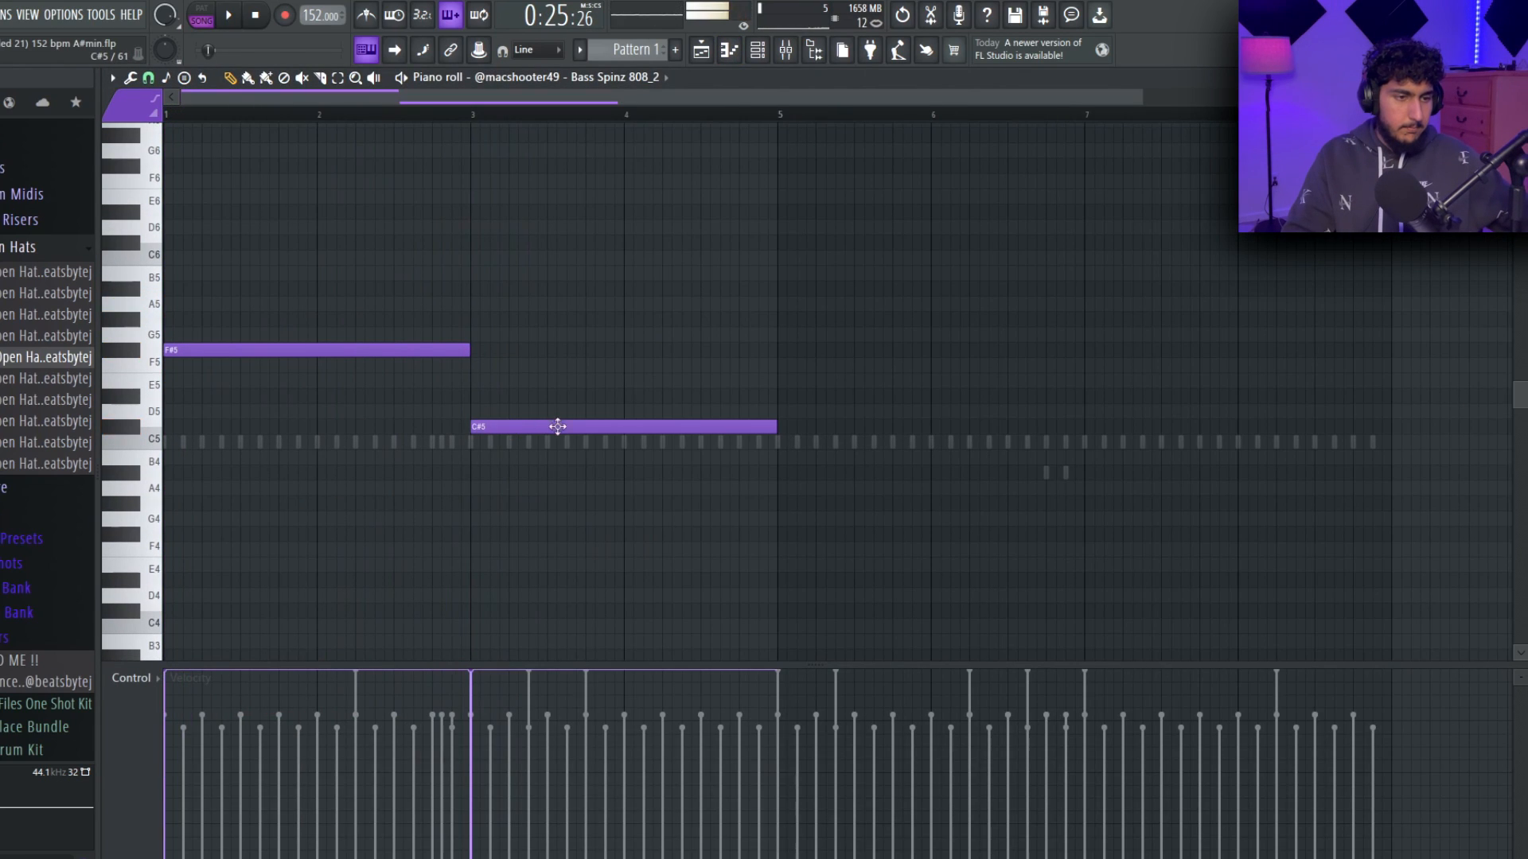
pyautogui.moveTo(558, 427); pyautogui.dragTo(671, 391)
pyautogui.hotkey('ctrl', 'a')
pyautogui.press('space')
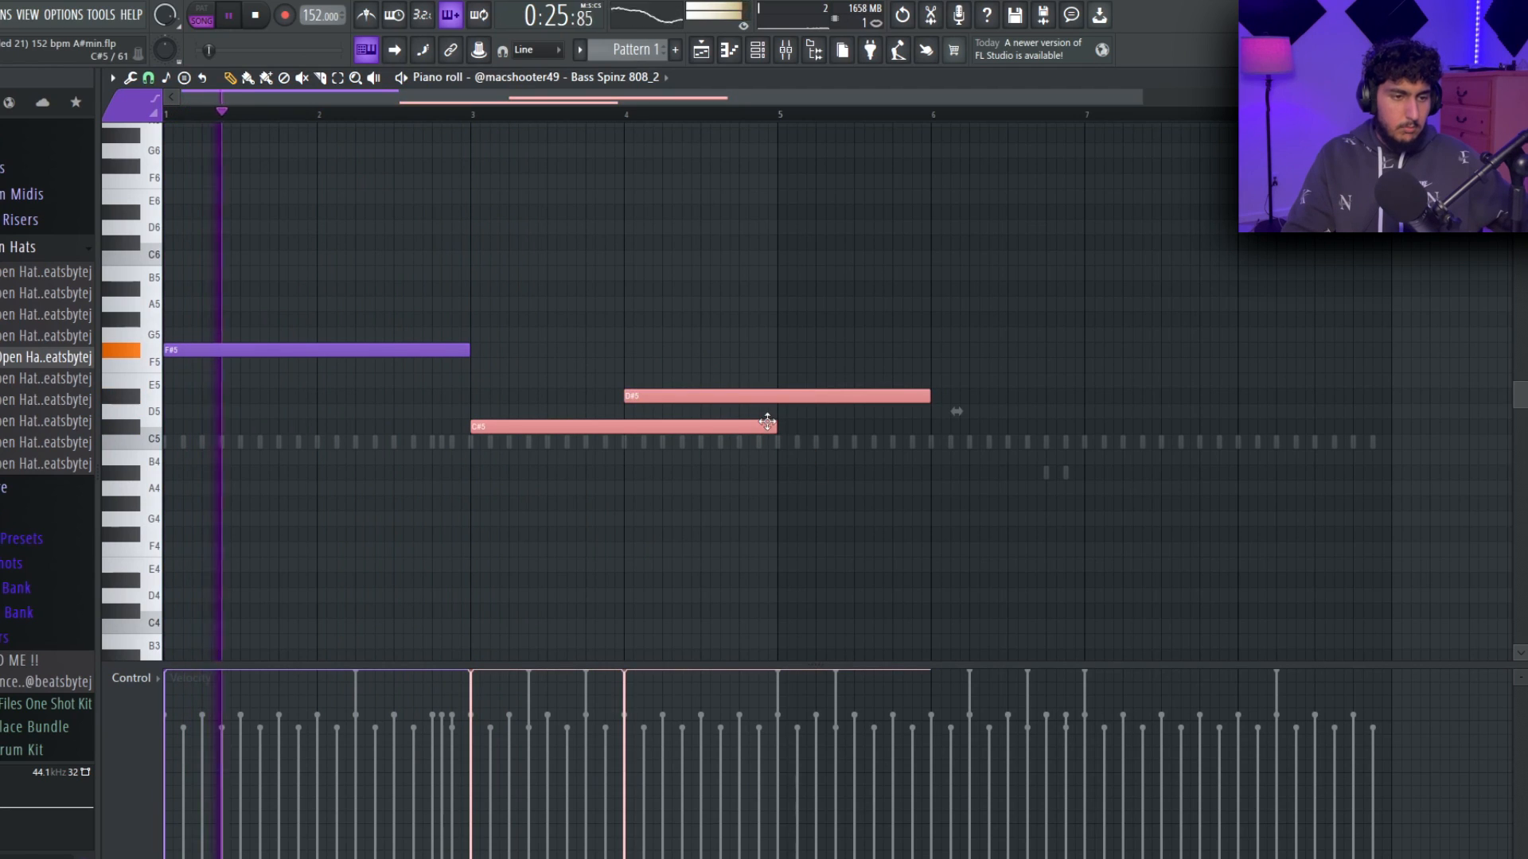
# Shorten the C#5 and D#5 bass notes to one bar, keep Line snapping, and add a one-bar F#5 at bar 5.
pyautogui.moveTo(928, 395); pyautogui.dragTo(802, 409)
pyautogui.click(148, 78)
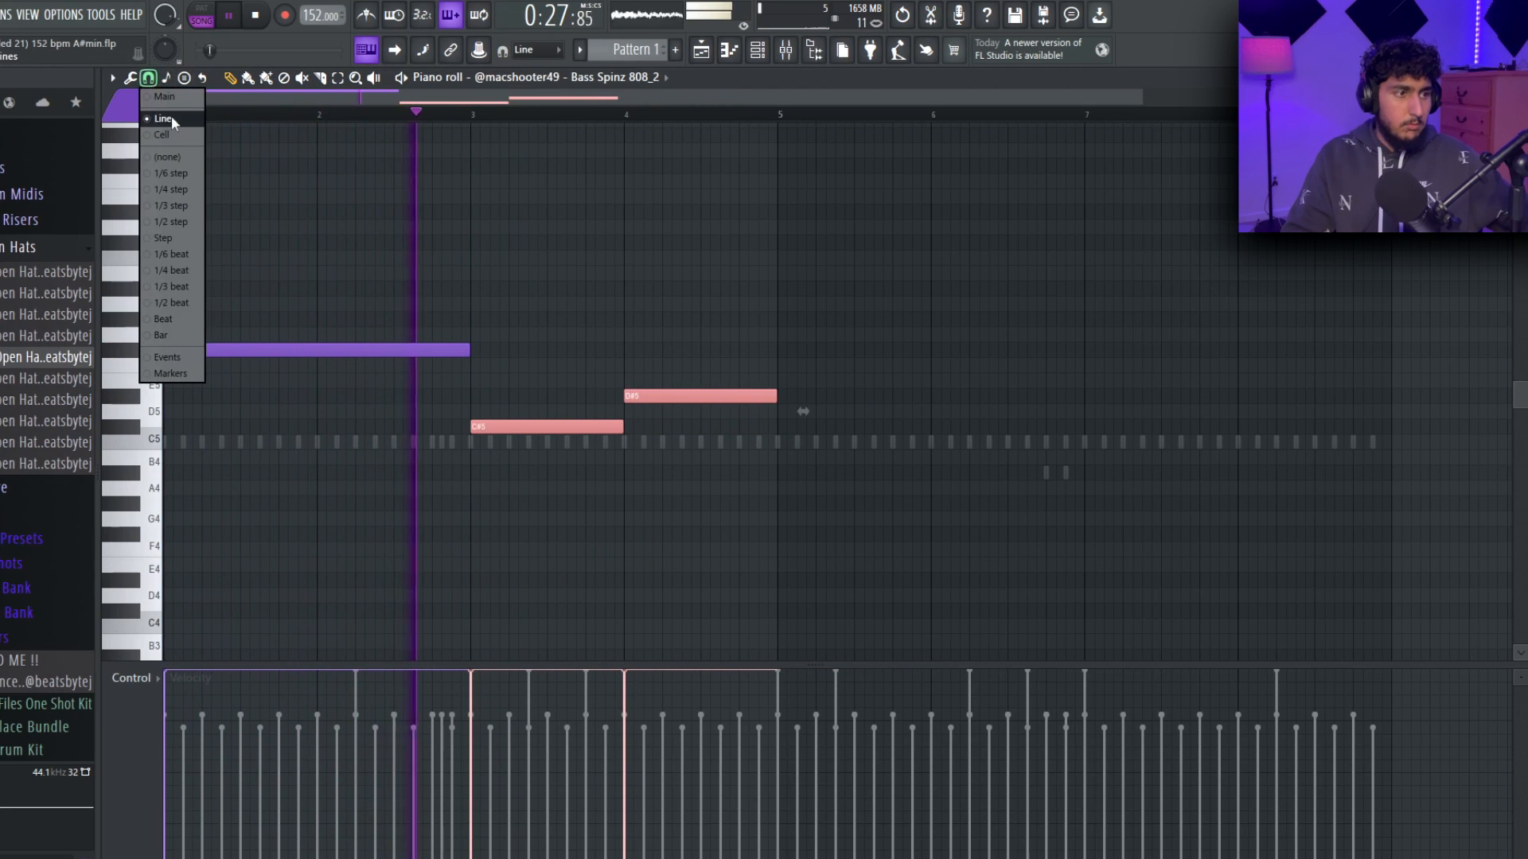
pyautogui.click(167, 115)
pyautogui.keyDown('ctrl'); pyautogui.click(611, 258); pyautogui.keyUp('ctrl')
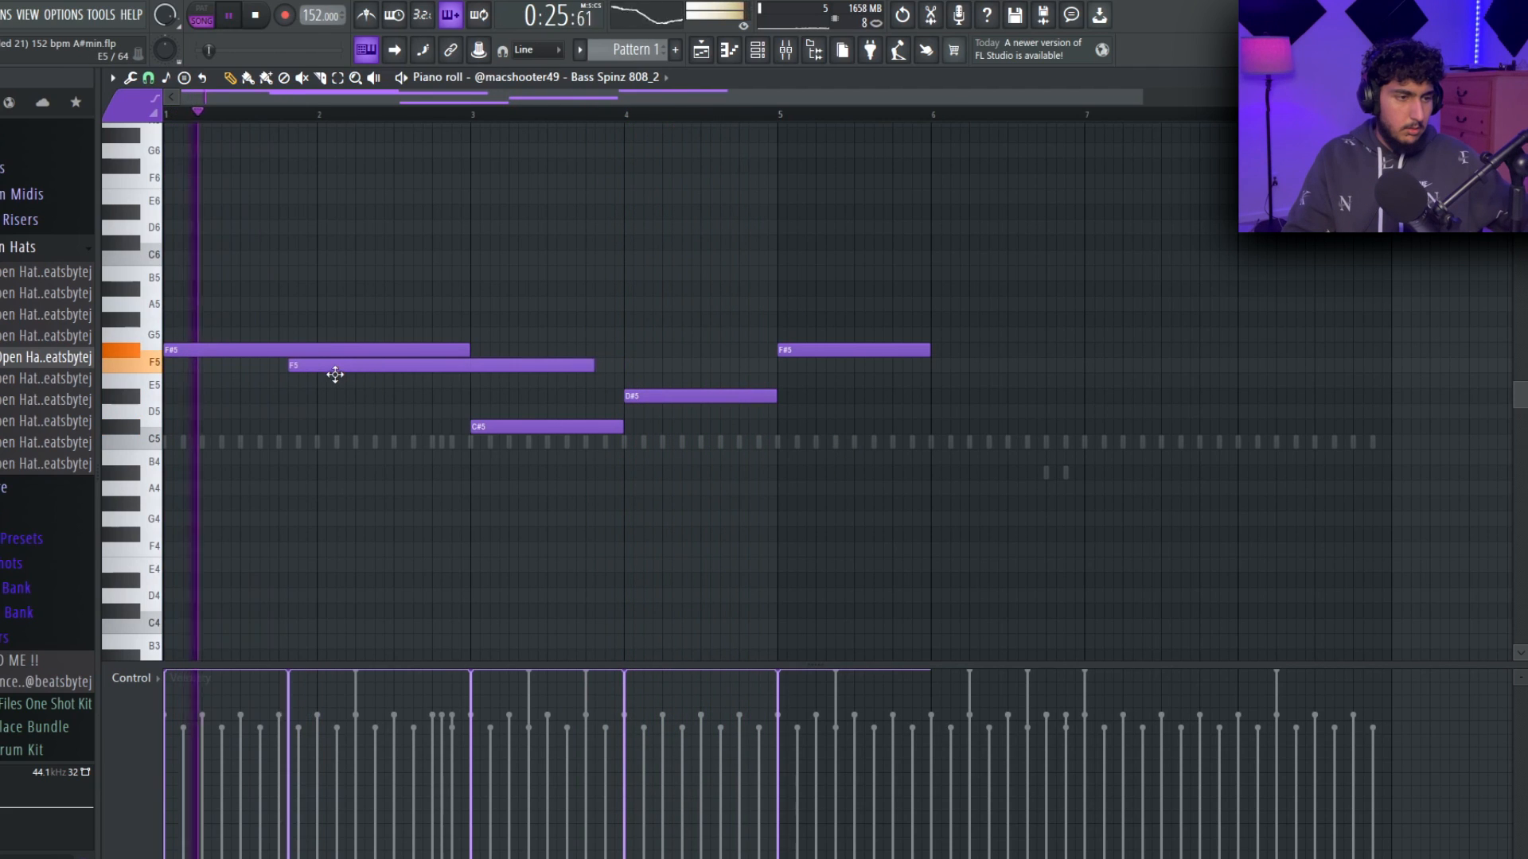
# Shorten the opening F#5 bass note to three quarters of a bar and follow it with an F5 lasting until bar 3.
pyautogui.moveTo(334, 382); pyautogui.dragTo(275, 356)
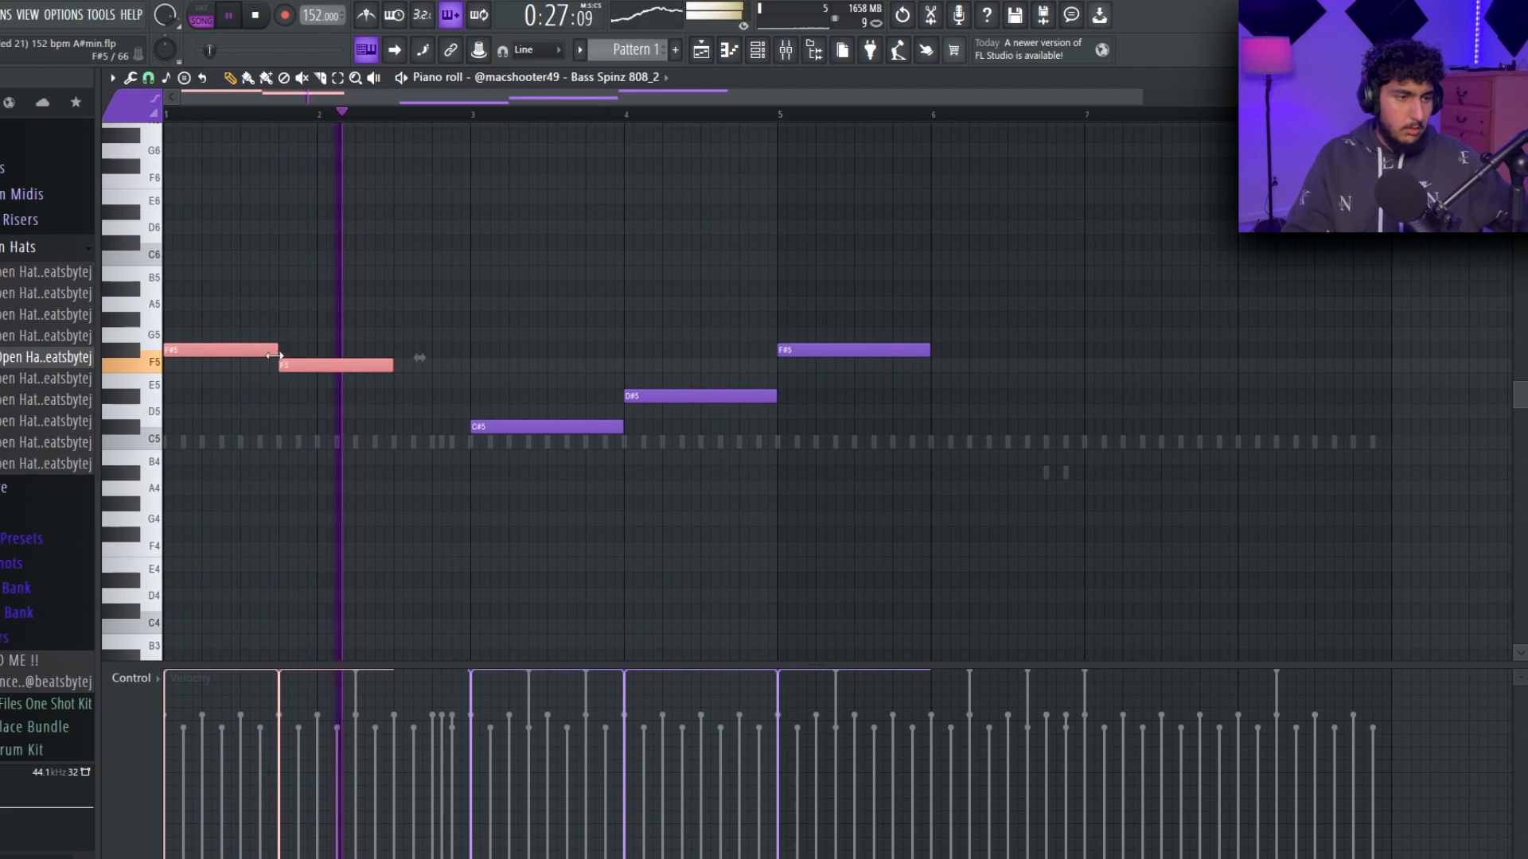
pyautogui.keyDown('ctrl'); pyautogui.click(350, 338); pyautogui.keyUp('ctrl')
pyautogui.moveTo(391, 363); pyautogui.dragTo(470, 361)
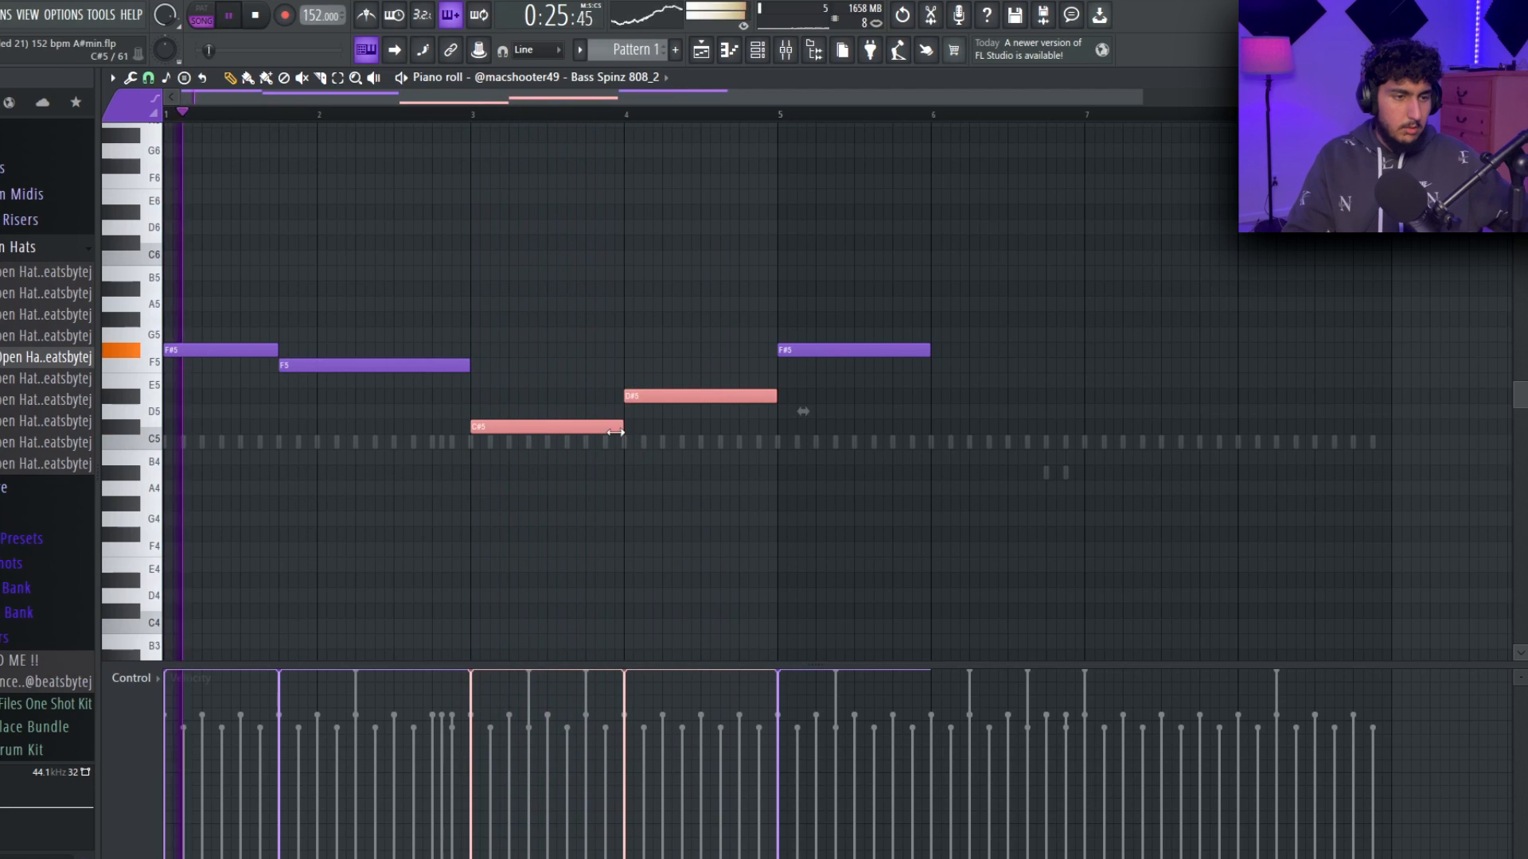
# Shorten the bar 3 C#5 bass note to three quarters of a bar and start the D#5 directly after it.
pyautogui.moveTo(624, 421); pyautogui.dragTo(586, 422)
pyautogui.keyDown('ctrl'); pyautogui.click(624, 330); pyautogui.keyUp('ctrl')
pyautogui.scroll(-2, 625, 330)
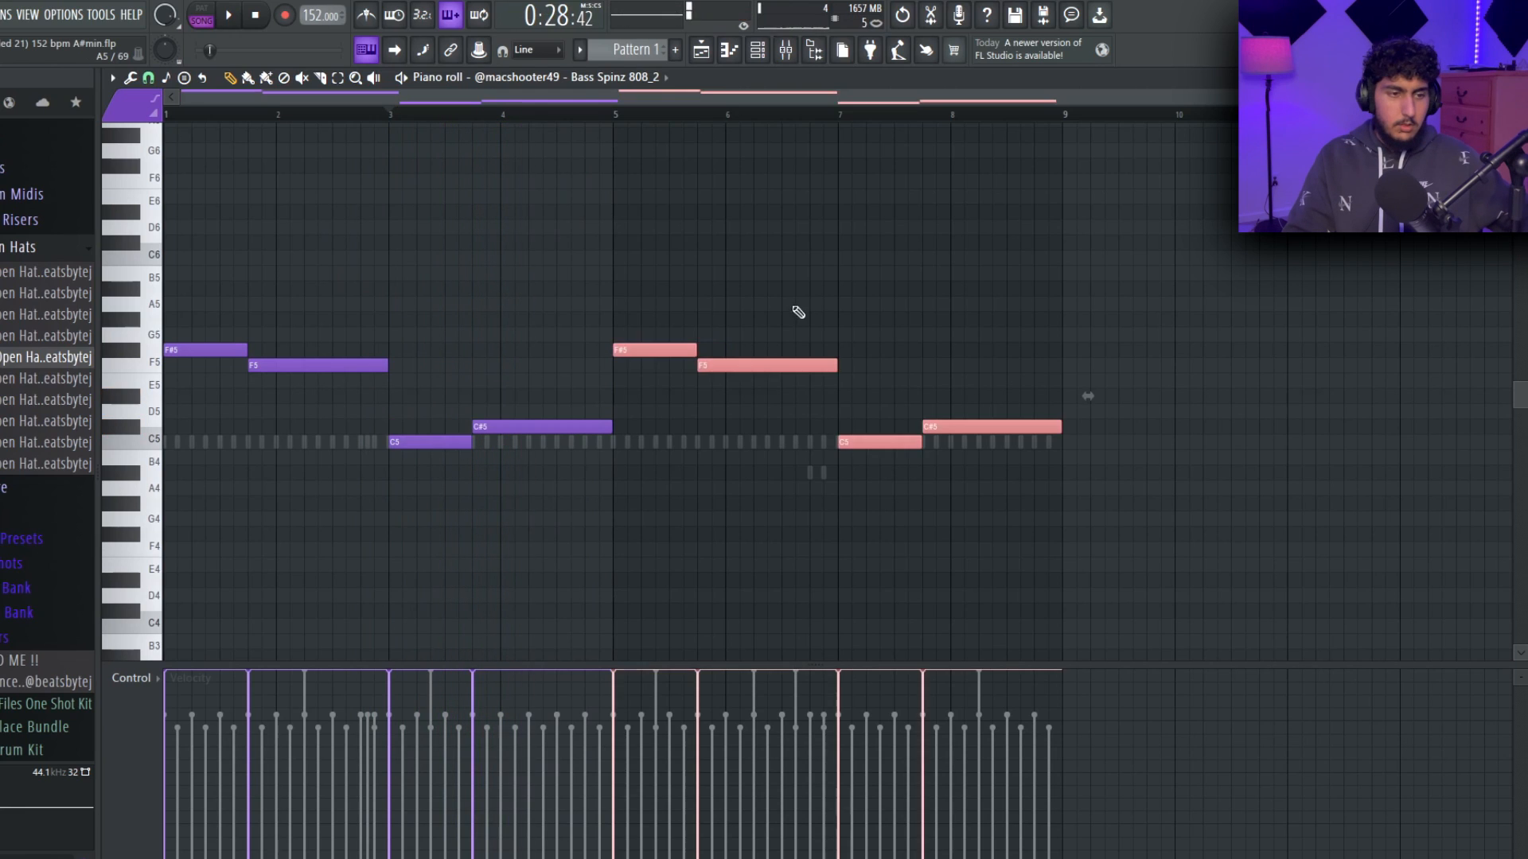
# Lower the bass notes in bars 3 and 4 to C5 and C#5, and repeat the four-bar bassline in bars 5 to 8.
pyautogui.keyDown('ctrl'); pyautogui.click(798, 312); pyautogui.keyUp('ctrl')
pyautogui.moveTo(1264, 510); pyautogui.dragTo(215, 255)
pyautogui.keyDown('ctrl'); pyautogui.click(617, 225); pyautogui.keyUp('ctrl')
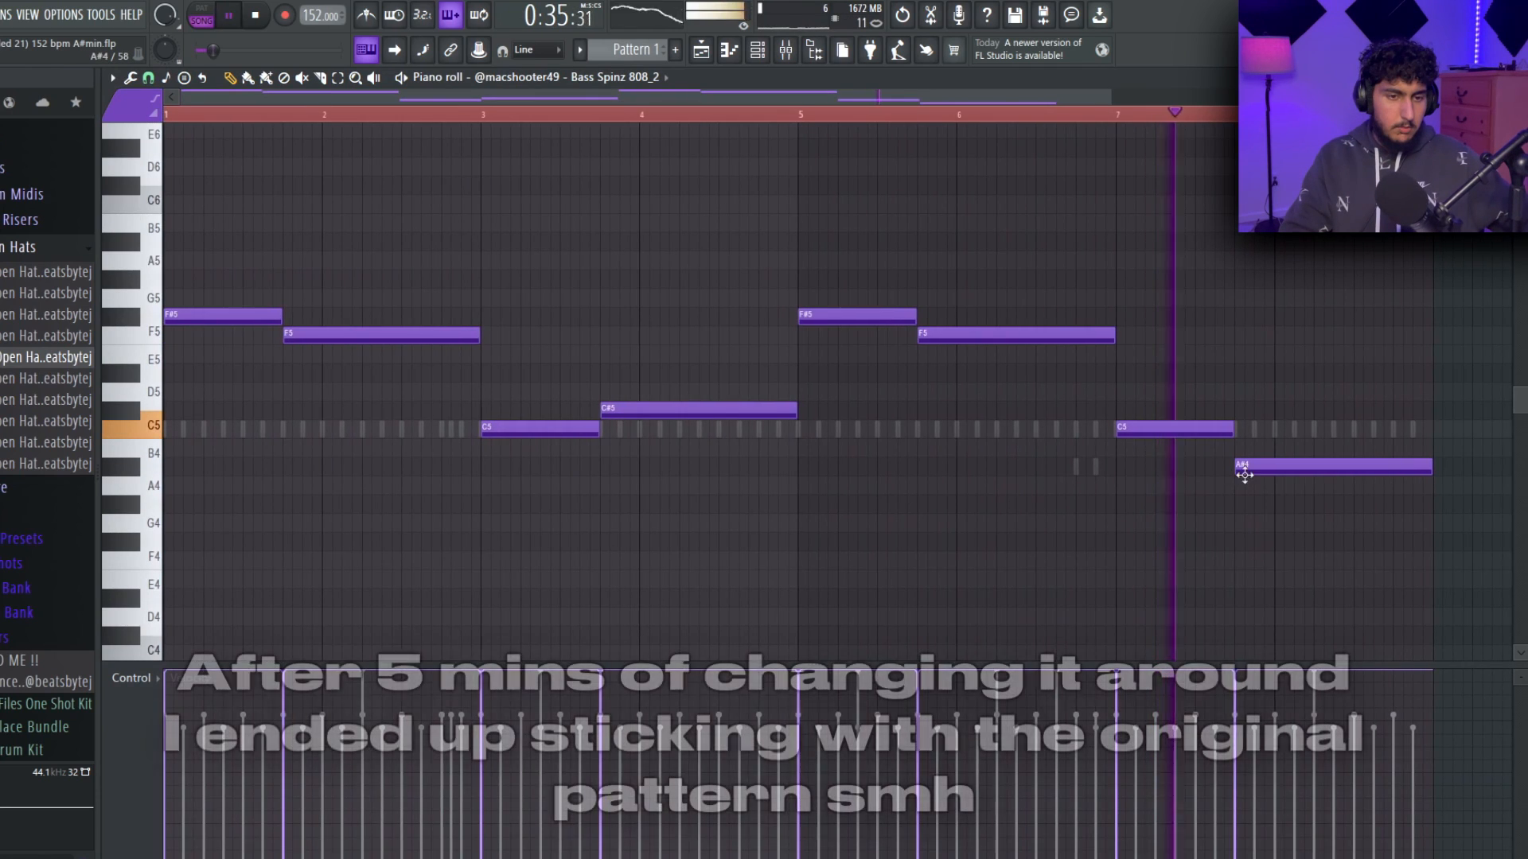
pyautogui.moveTo(1244, 470); pyautogui.dragTo(1258, 410)
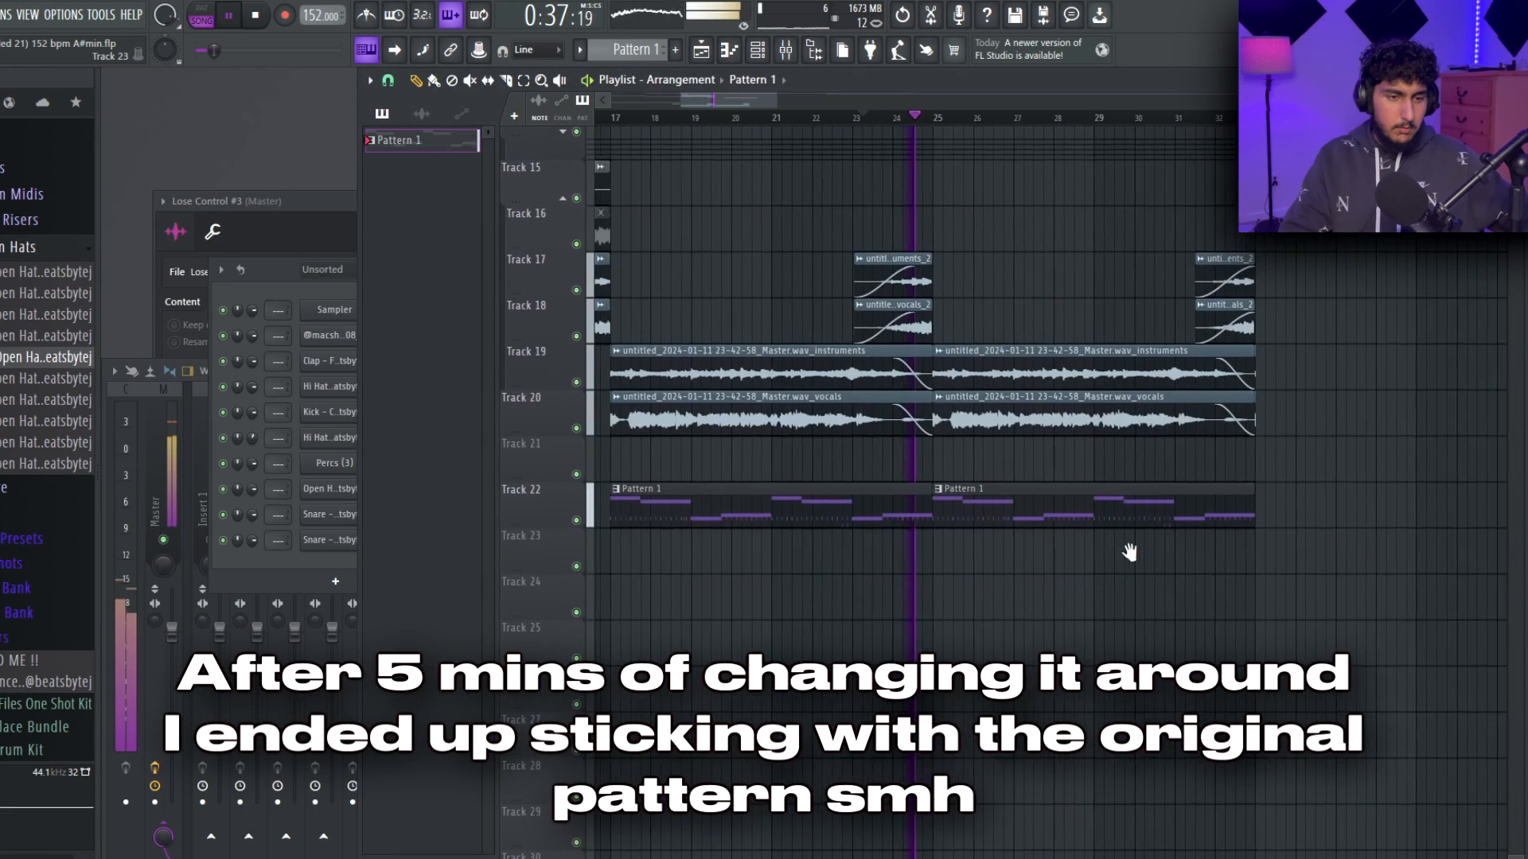
# Cut the lows of the intro master clip with a steep band 1 high-pass in Fruity Parametric EQ 2 and audition it.
pyautogui.scroll(-2, 1130, 552)
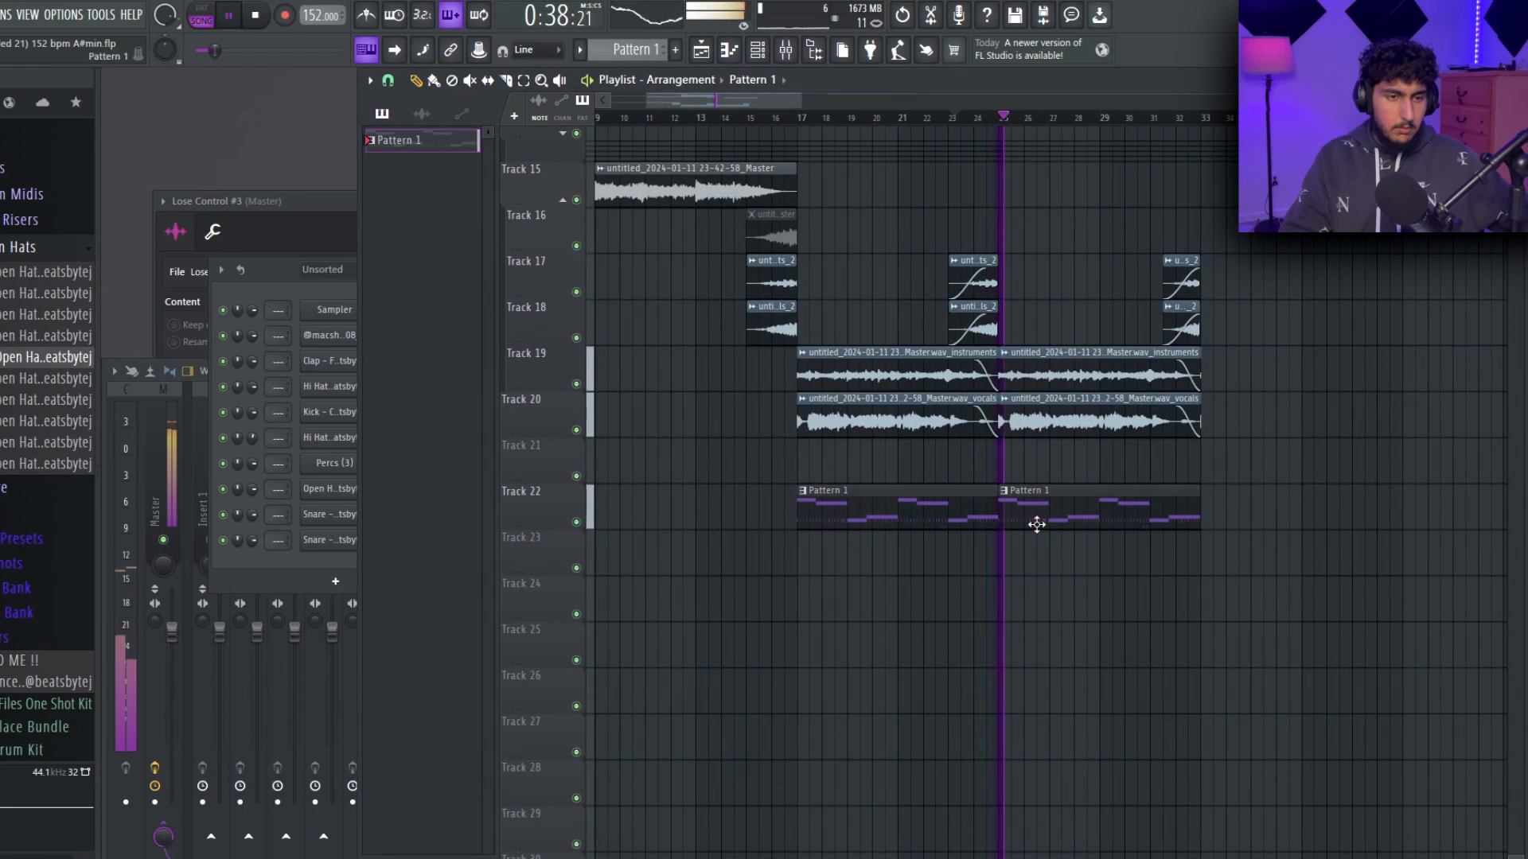
pyautogui.scroll(-3, 1241, 549)
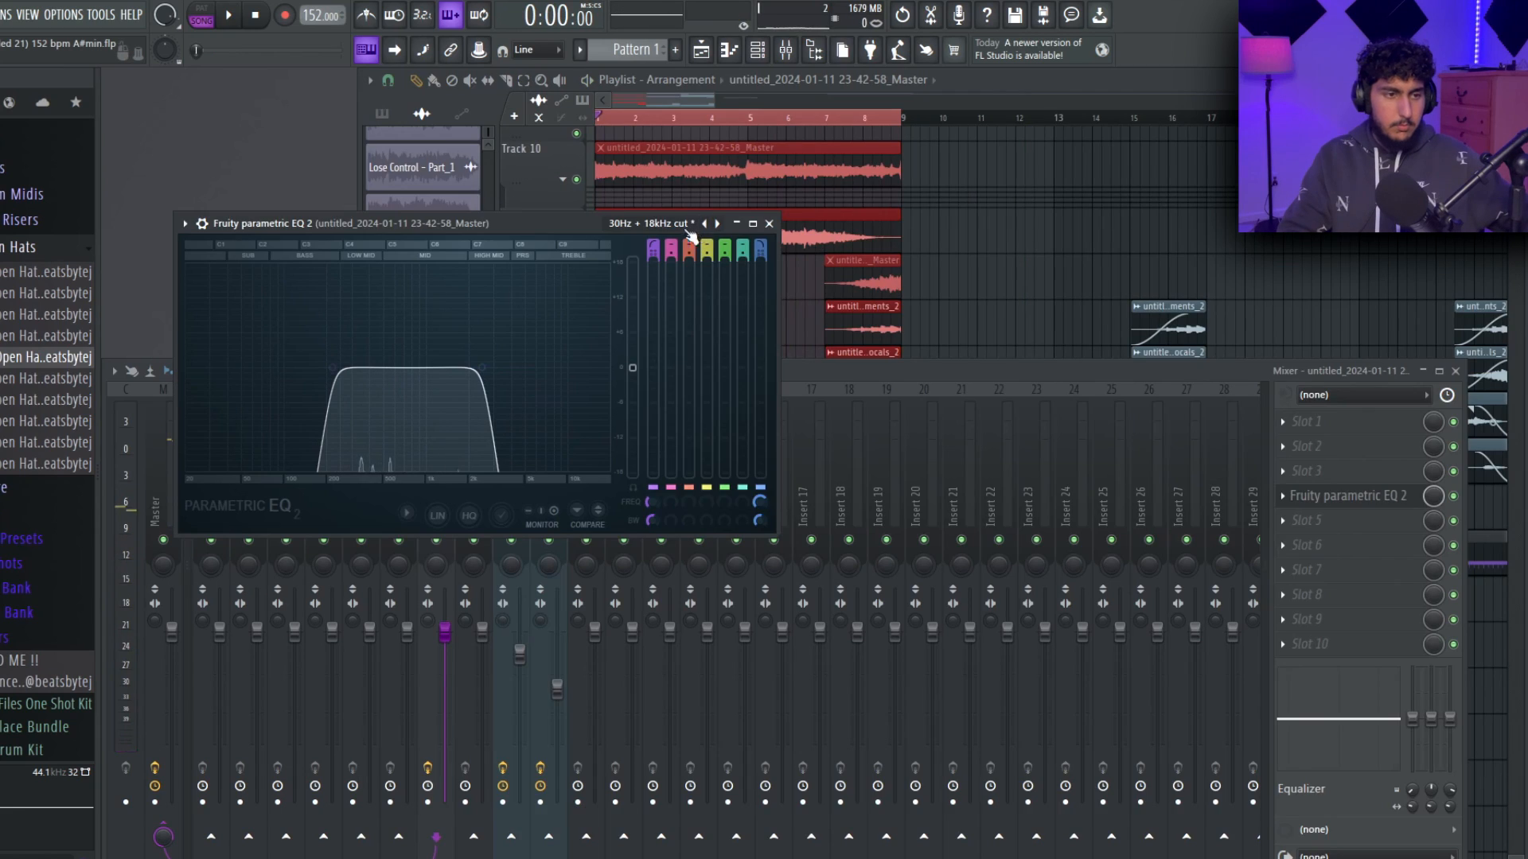
pyautogui.click(671, 248)
pyautogui.click(675, 279)
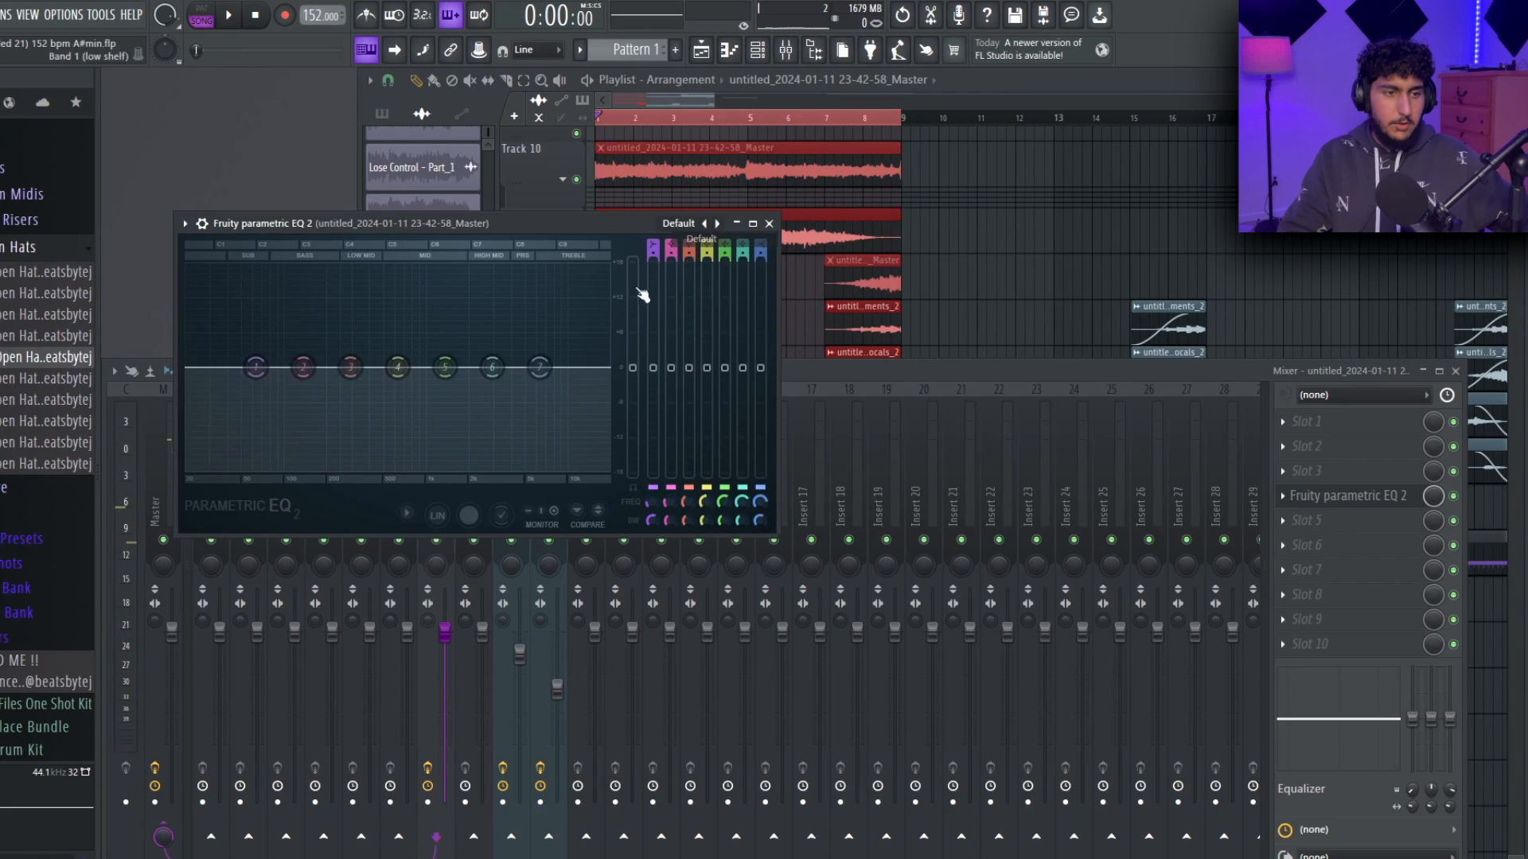
pyautogui.moveTo(256, 368); pyautogui.dragTo(316, 468)
pyautogui.press('space')
pyautogui.press('space')
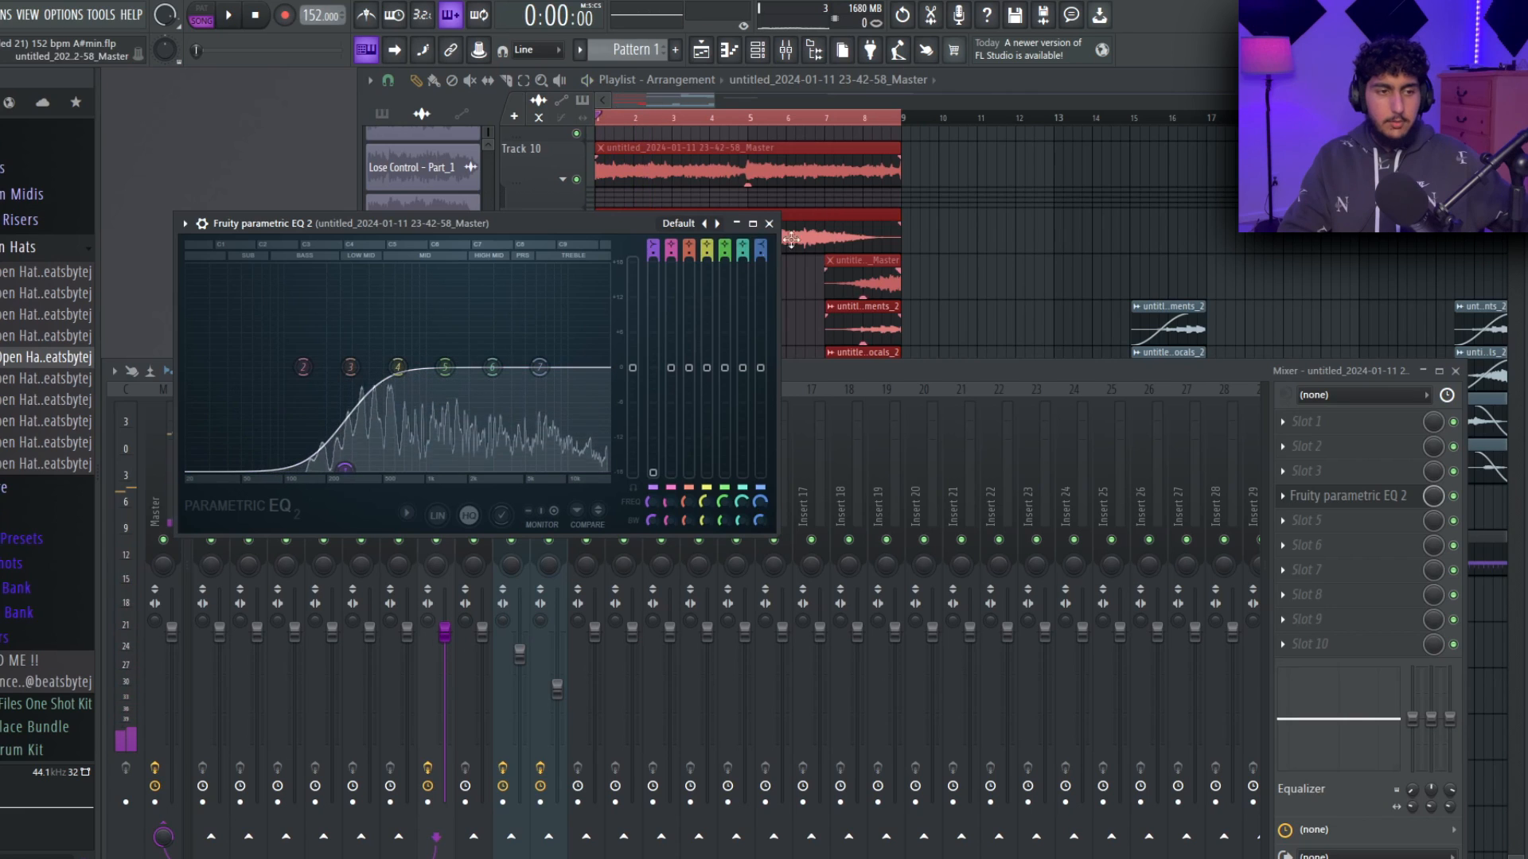
# Add a second Fruity Parametric EQ 2 in slot 5, pull its band 7 low-pass down to the high mids, and audition it.
pyautogui.click(769, 223)
pyautogui.click(1327, 525)
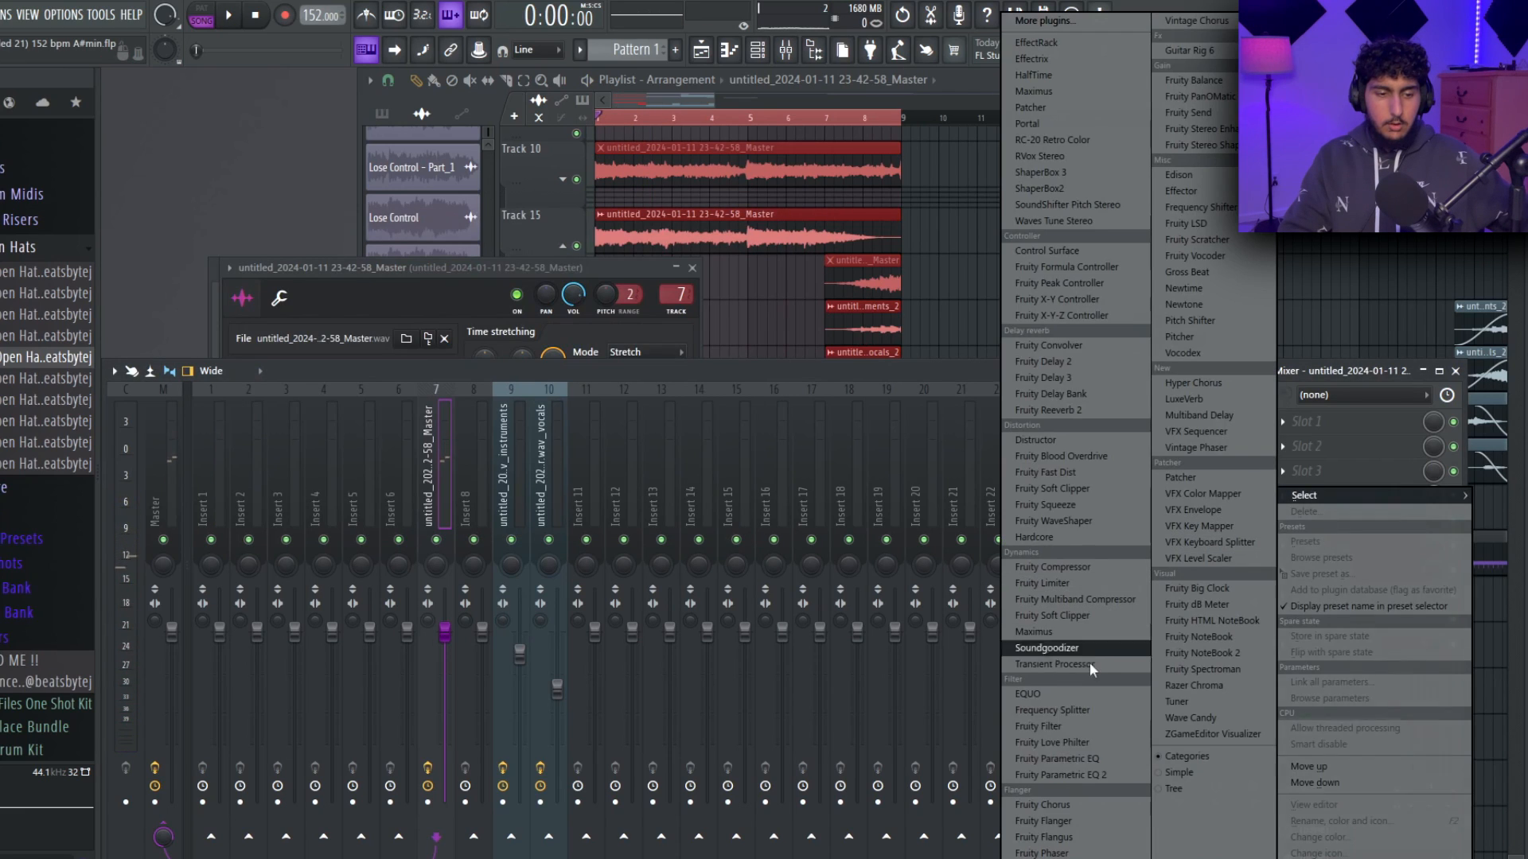
pyautogui.click(1093, 780)
pyautogui.moveTo(628, 390); pyautogui.dragTo(506, 390)
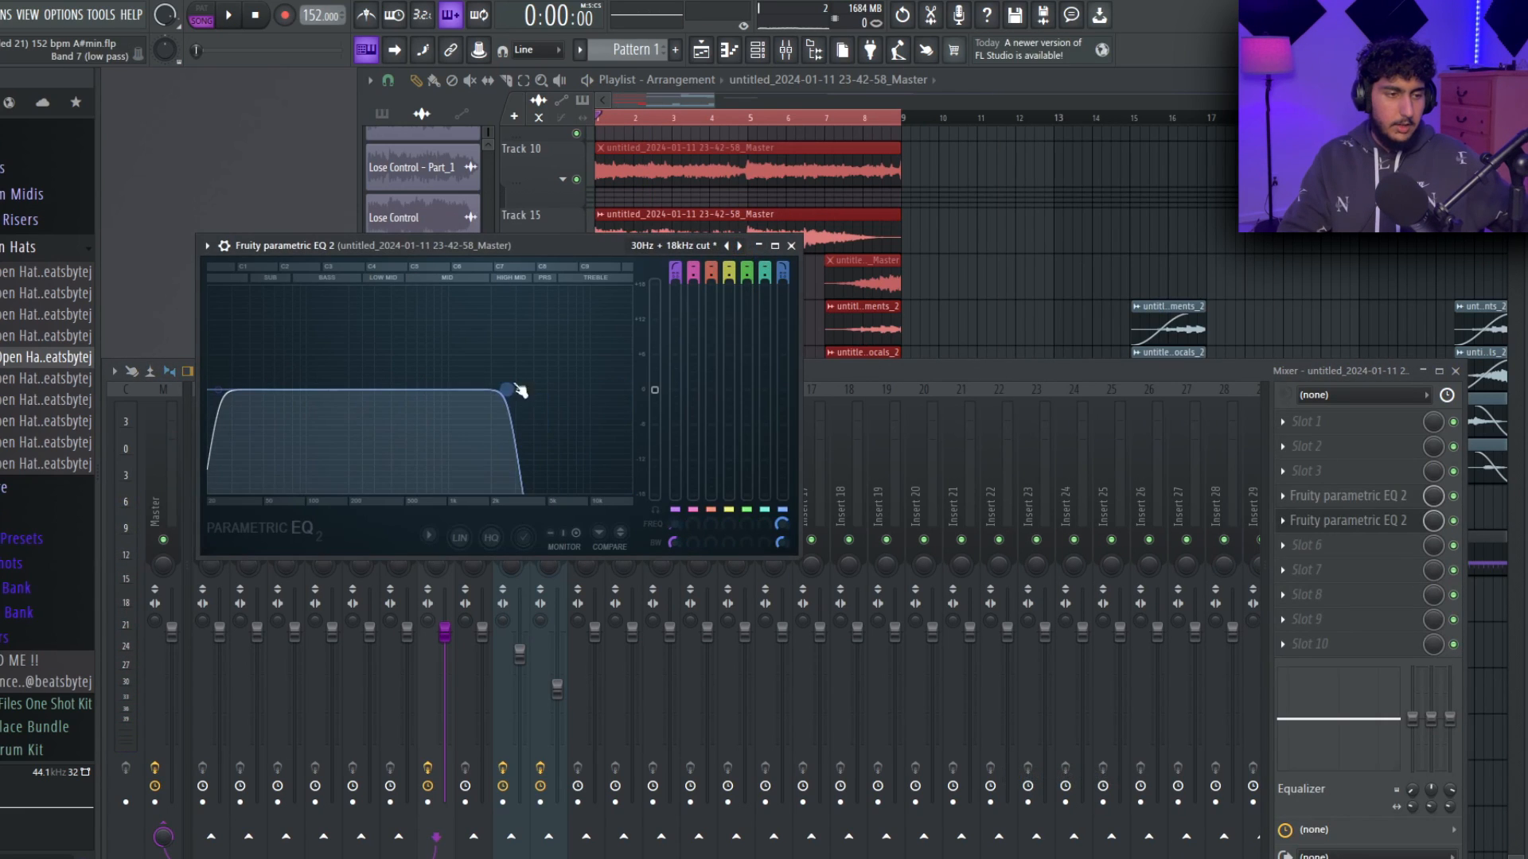
pyautogui.press('space')
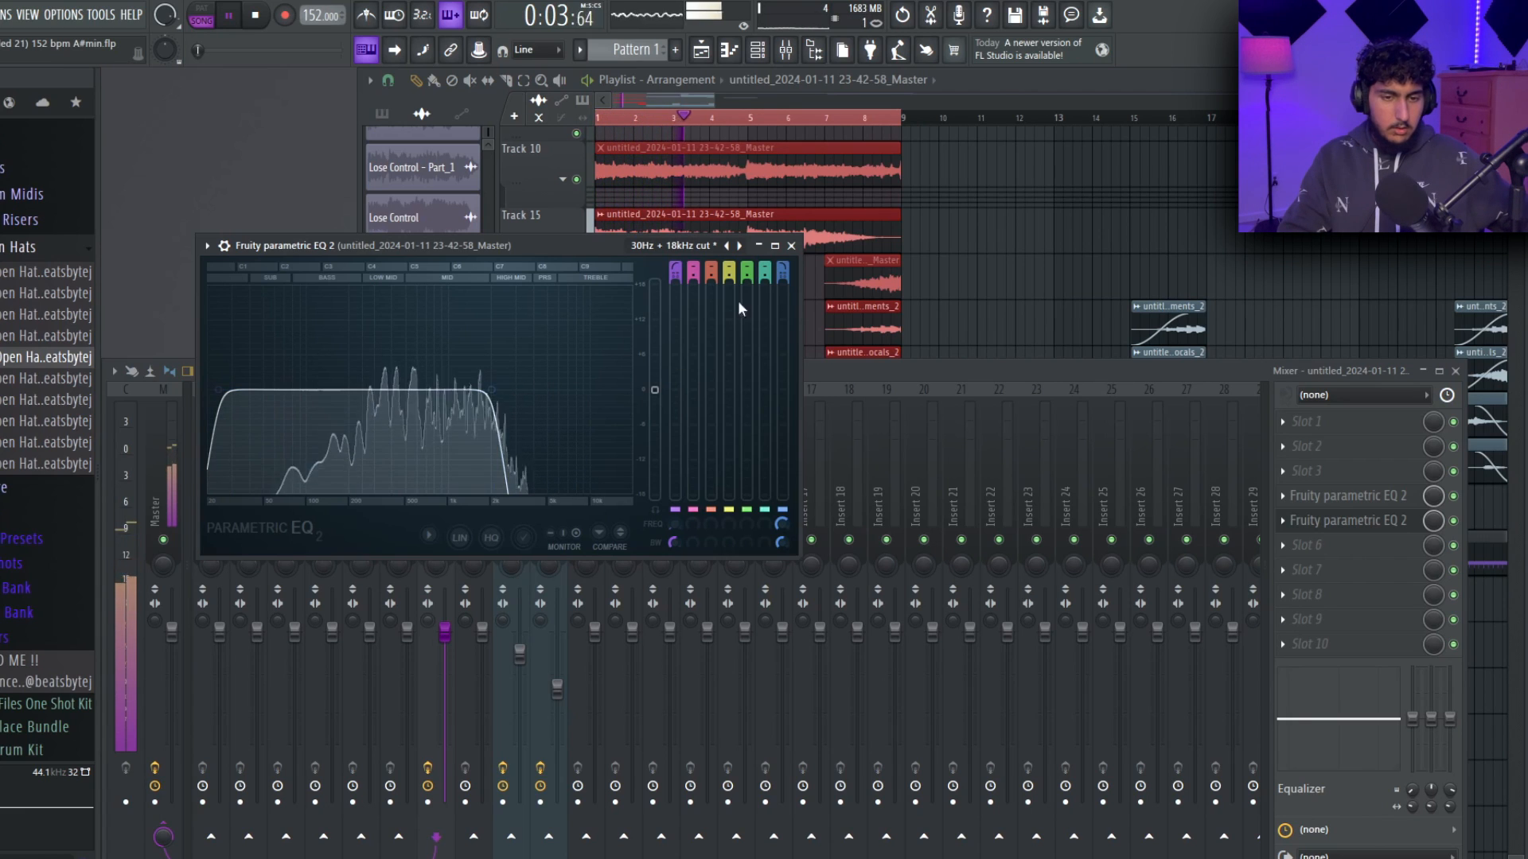
pyautogui.press('space')
# Create an automation clip for the slot 5 EQ's mix level and place it on track 16, moving the muted clip there to bar 15.
pyautogui.rightClick(1453, 523)
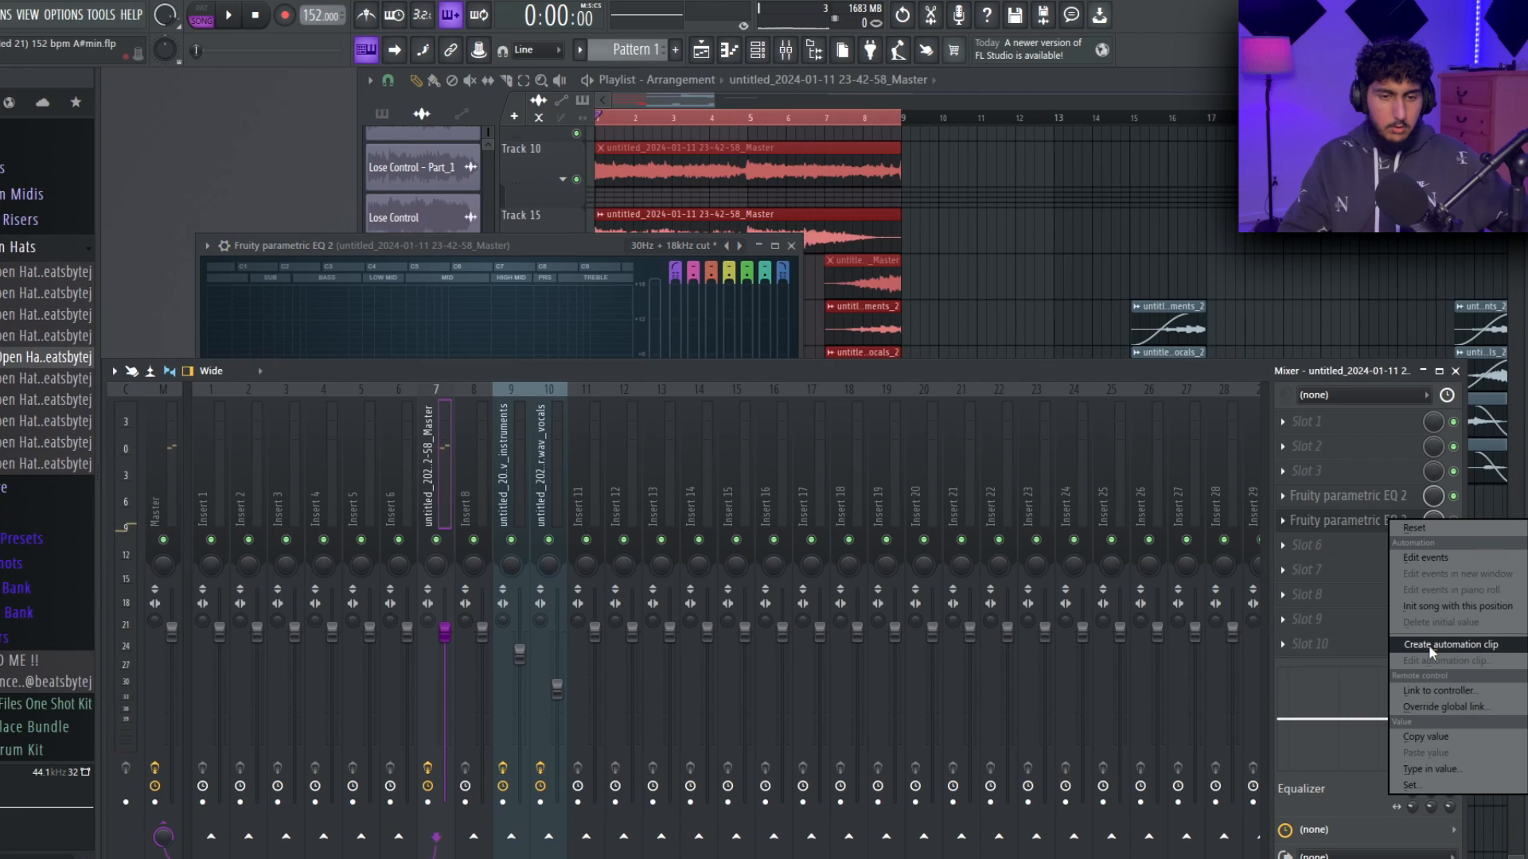
pyautogui.click(1430, 651)
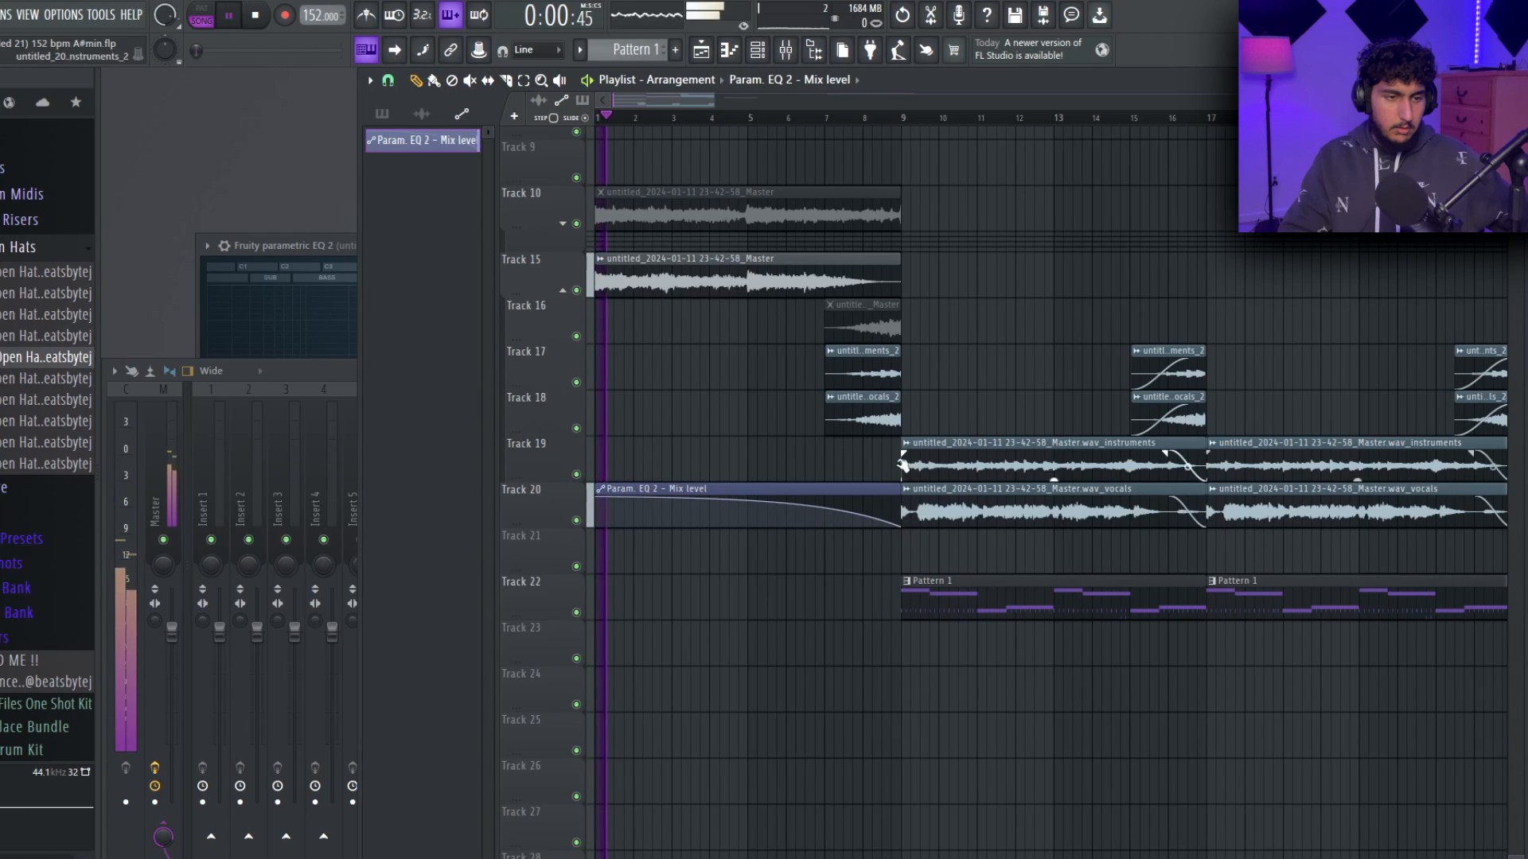
pyautogui.moveTo(872, 331); pyautogui.dragTo(1179, 331)
pyautogui.moveTo(798, 489); pyautogui.dragTo(773, 290)
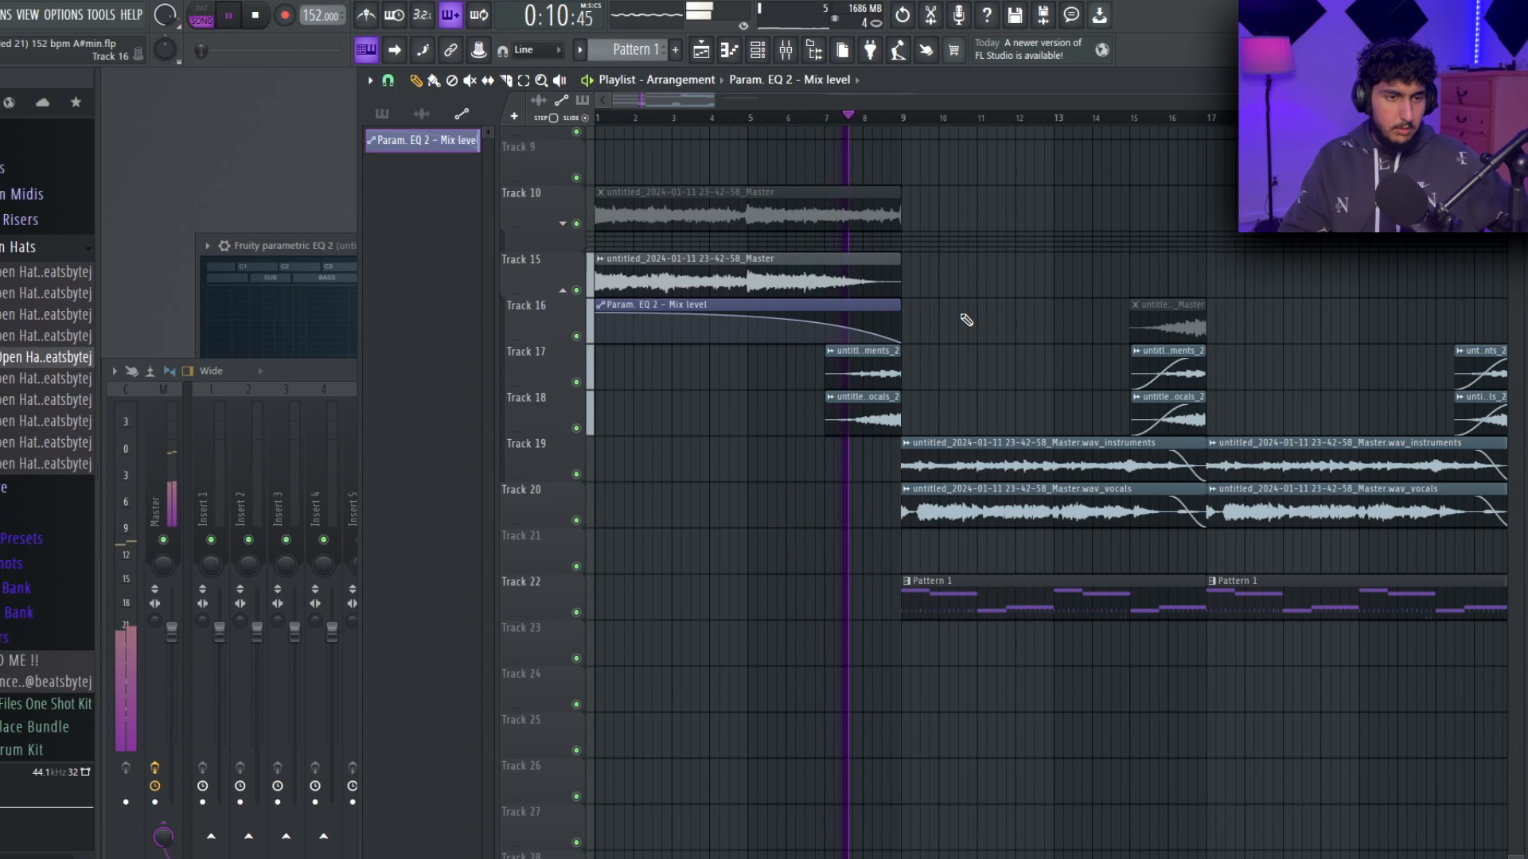
# Show the starred sounds in the browser and review Pattern 1's bass notes during playback.
pyautogui.click(76, 102)
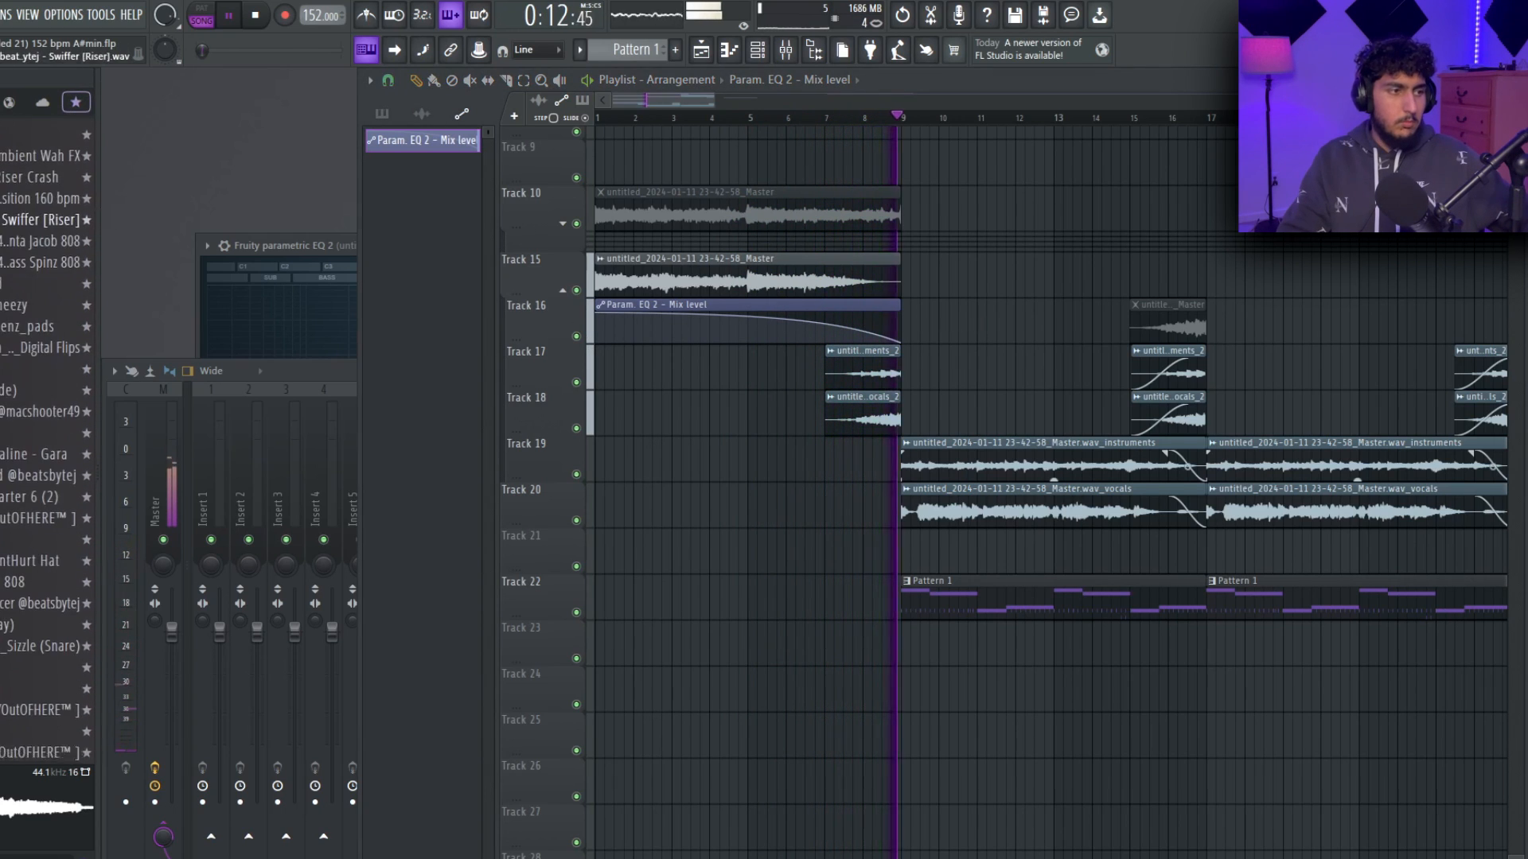
pyautogui.scroll(-3, 1047, 692)
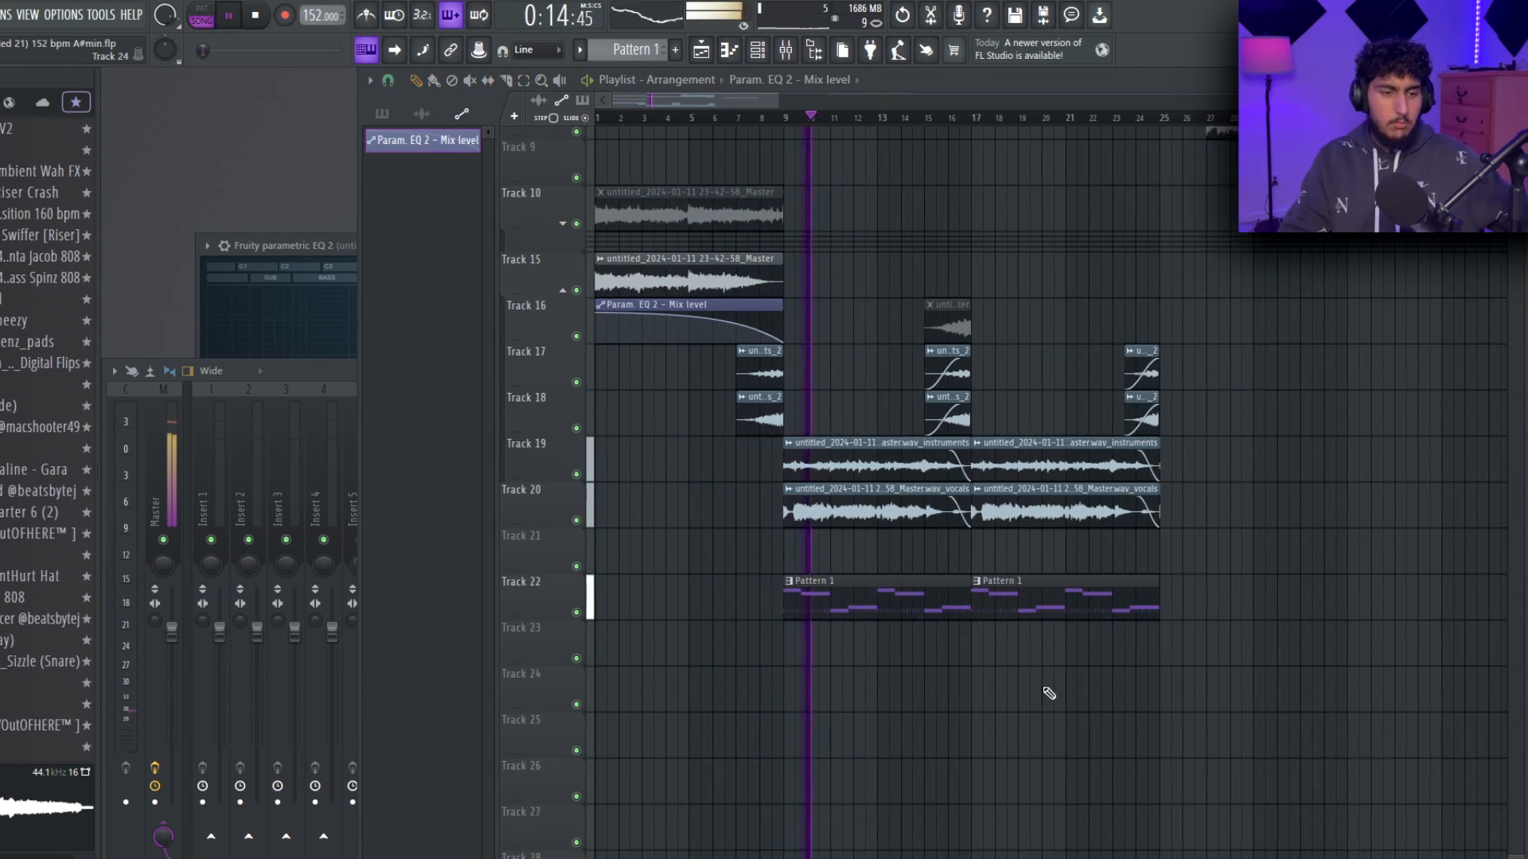
pyautogui.doubleClick(854, 605)
pyautogui.hscroll(-5, 898, 406)
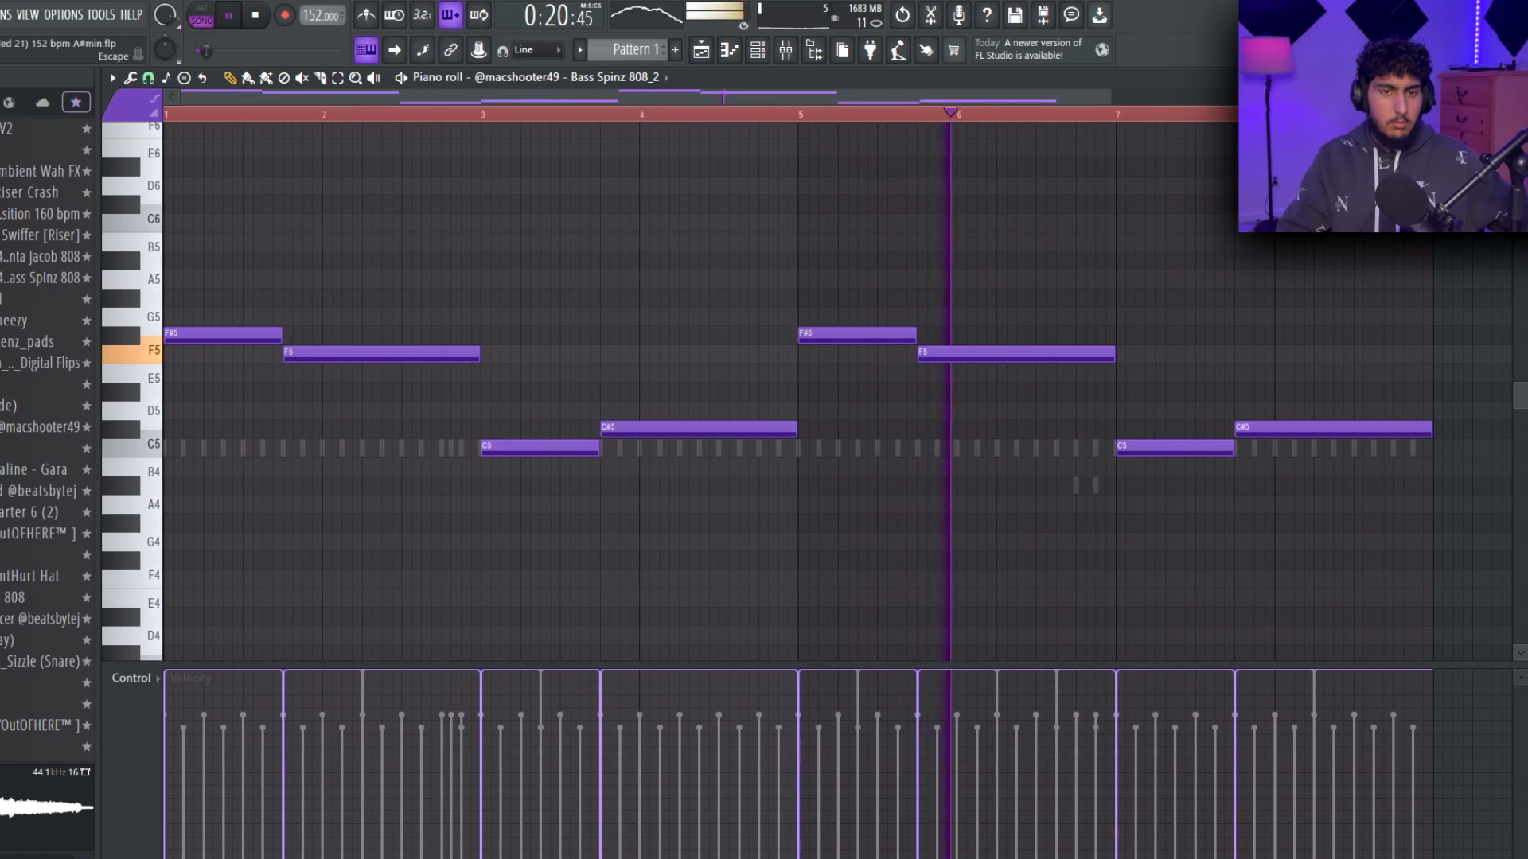
pyautogui.press('Escape')
# Arrange two four-bar master clips at bars 33 and 37 of track 15 and duplicate Pattern 1 to bar 33.
pyautogui.scroll(-1, 1031, 590)
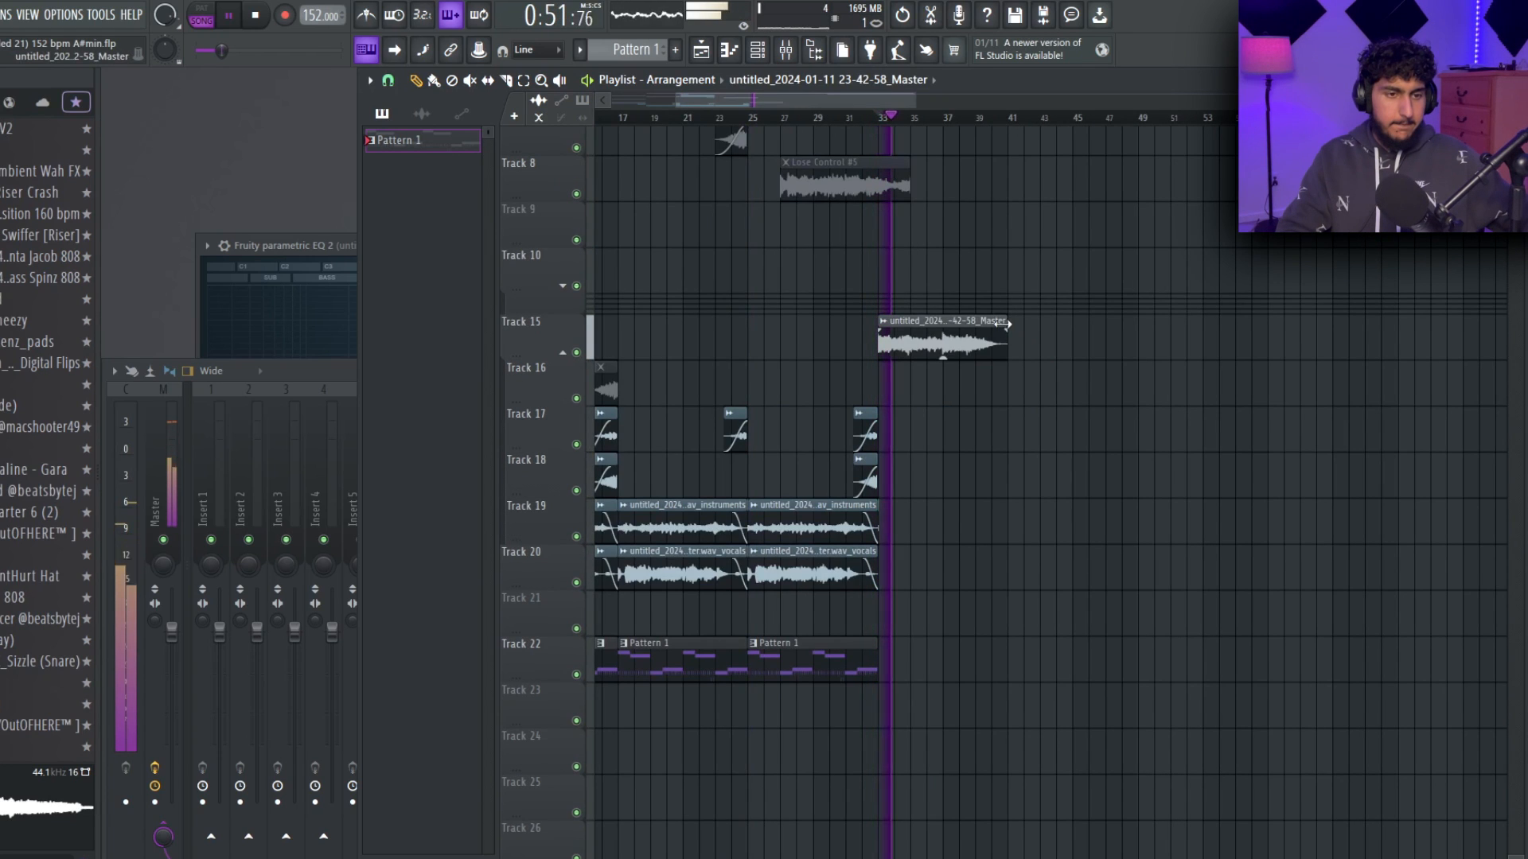
pyautogui.moveTo(989, 374); pyautogui.dragTo(915, 352)
pyautogui.hotkey('ctrl', 'b')
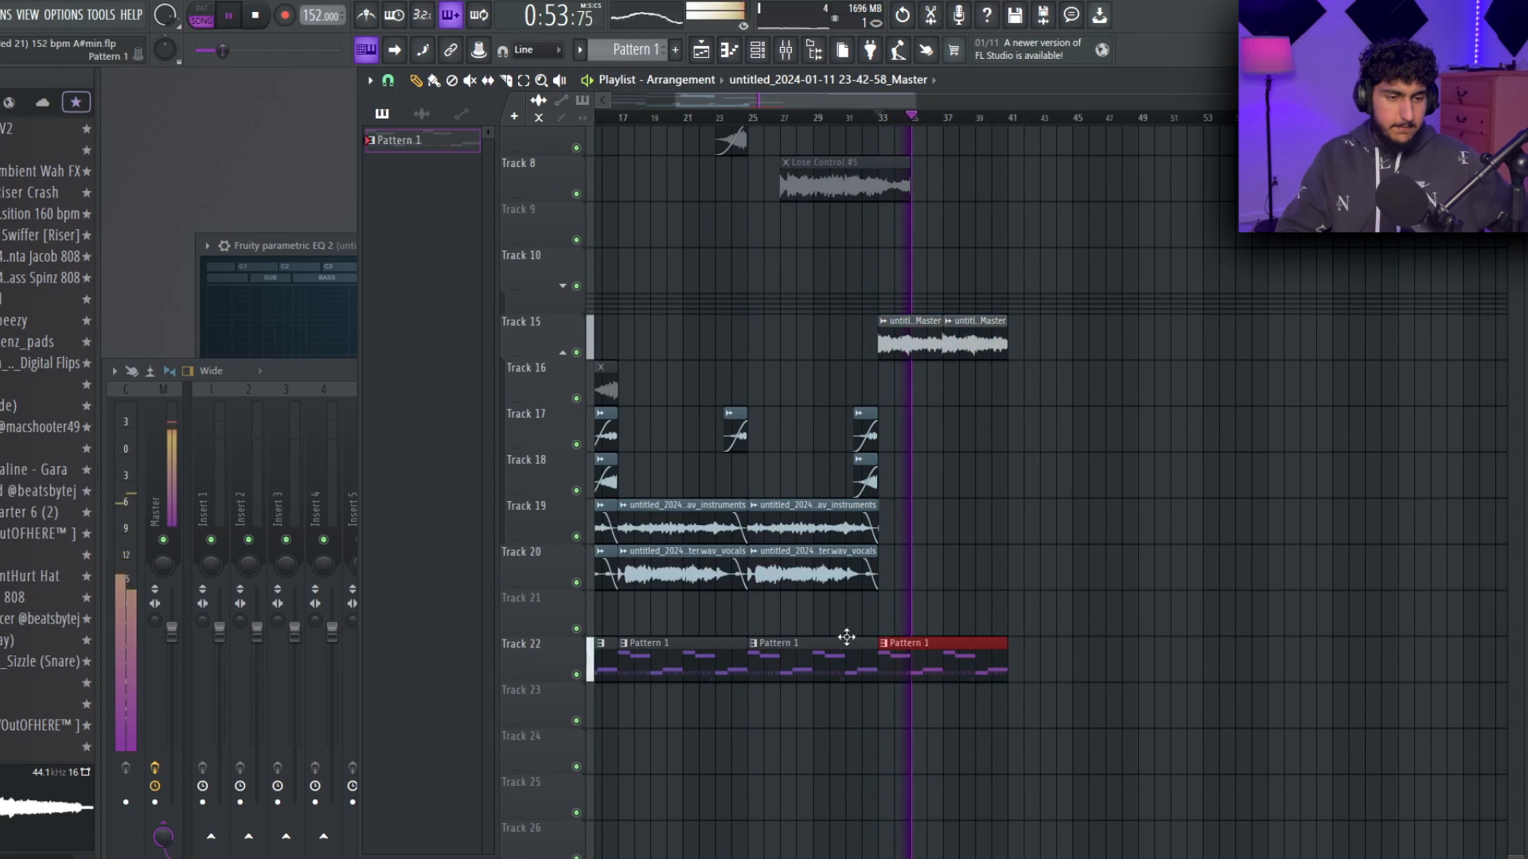
# Move the two four-bar master clips at bars 33 and 37 from track 15 down to track 16.
pyautogui.scroll(2, 970, 521)
pyautogui.moveTo(1104, 352); pyautogui.dragTo(934, 342)
pyautogui.moveTo(955, 346); pyautogui.dragTo(952, 389)
pyautogui.scroll(-4, 1164, 476)
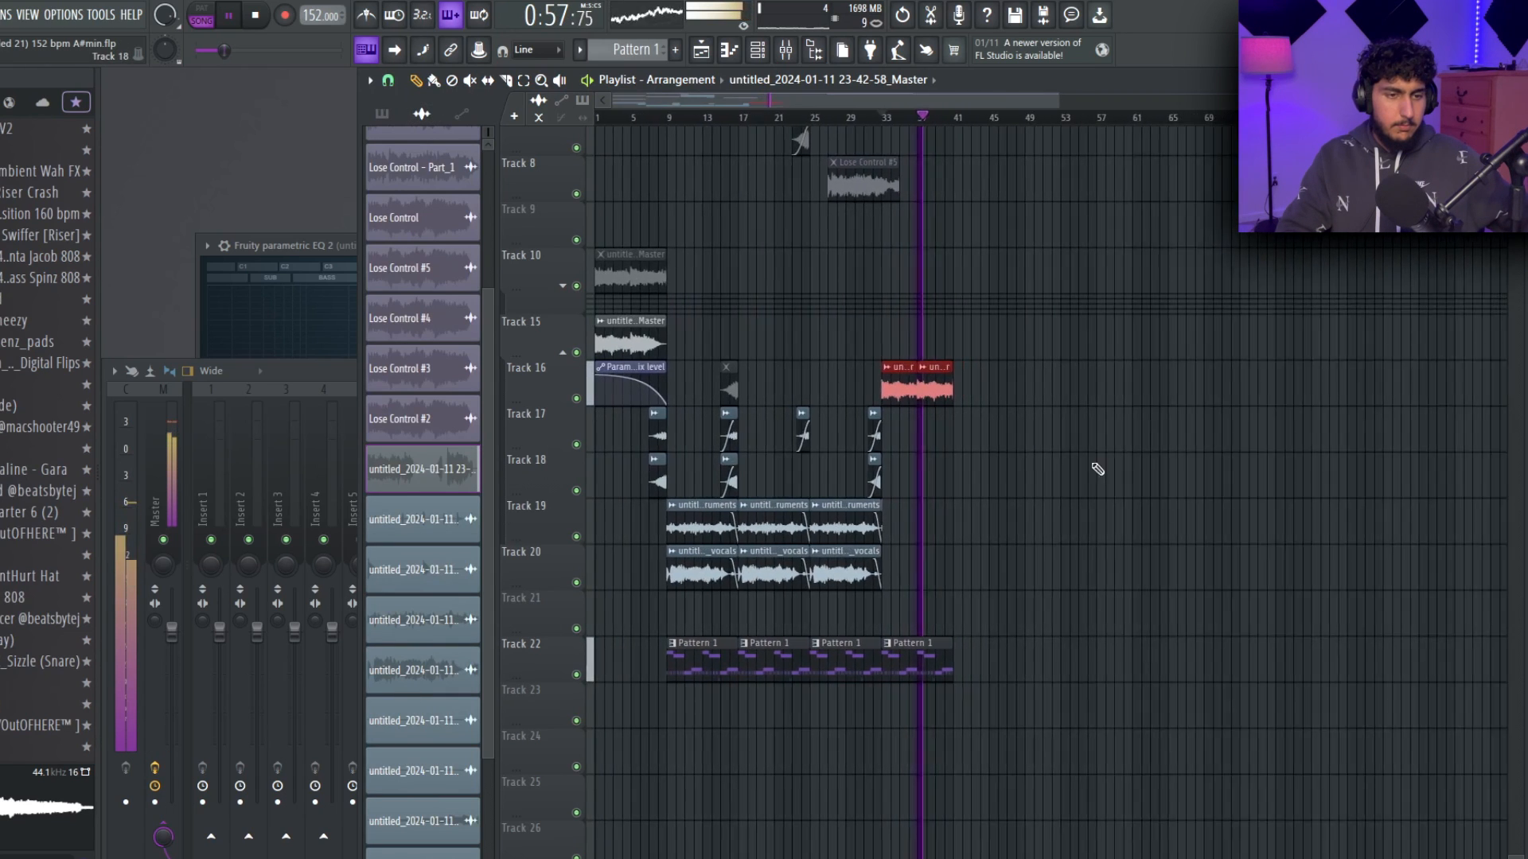
# Place the Lose Control #2 clip on track 15 across bars 33 to 40.
pyautogui.scroll(3, 934, 443)
pyautogui.keyDown('ctrl'); pyautogui.click(934, 443); pyautogui.keyUp('ctrl')
pyautogui.rightClick(1121, 646)
pyautogui.moveTo(1230, 395); pyautogui.dragTo(1034, 374)
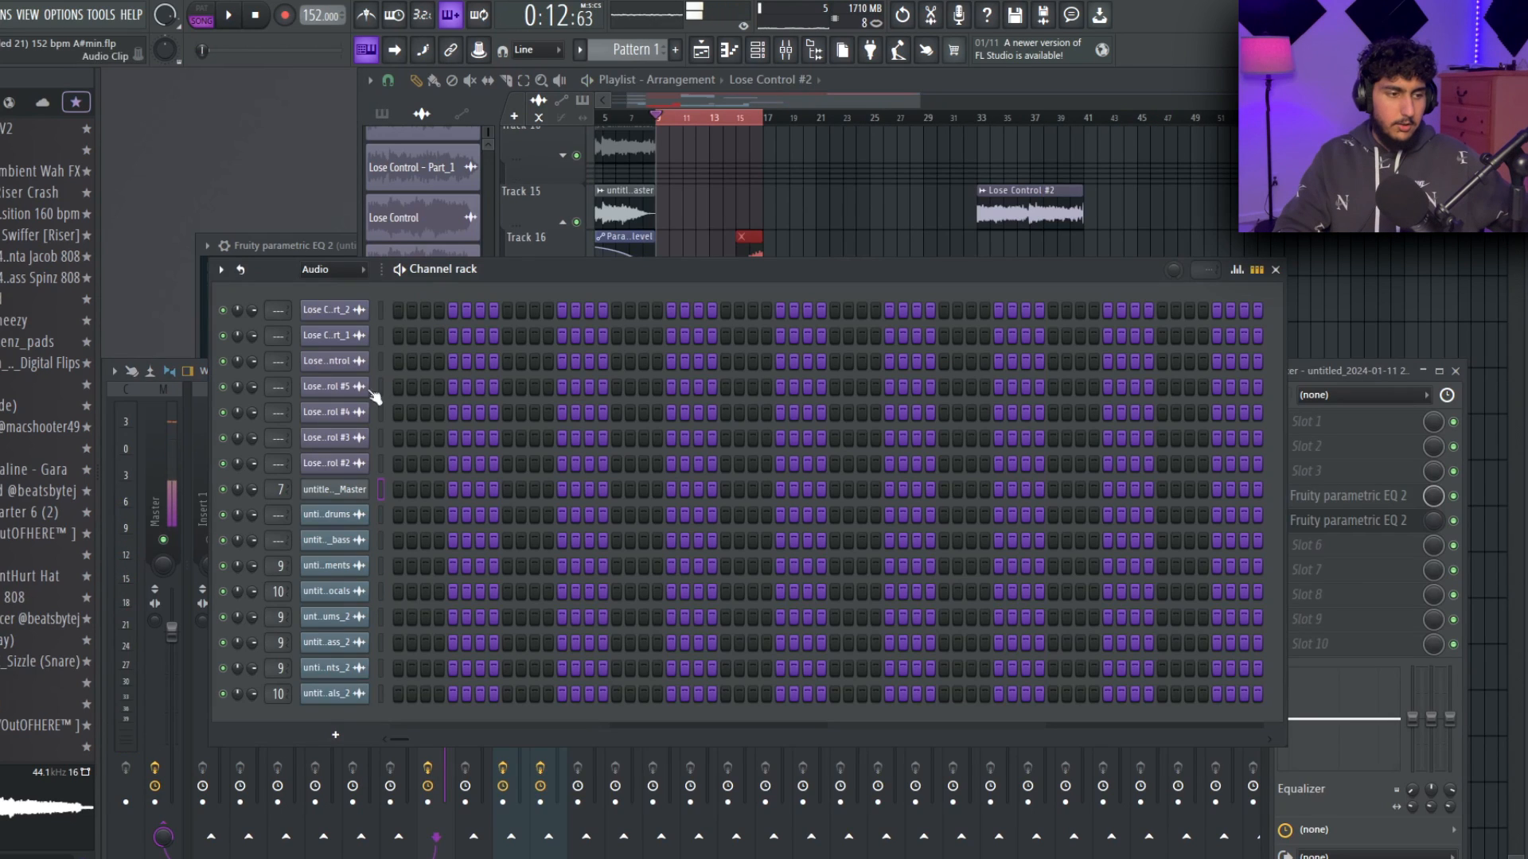
# Show all channels in the channel rack and route the 808 and drum channels to mixer tracks 18 to 24.
pyautogui.click(333, 274)
pyautogui.click(328, 292)
pyautogui.scroll(-4, 559, 546)
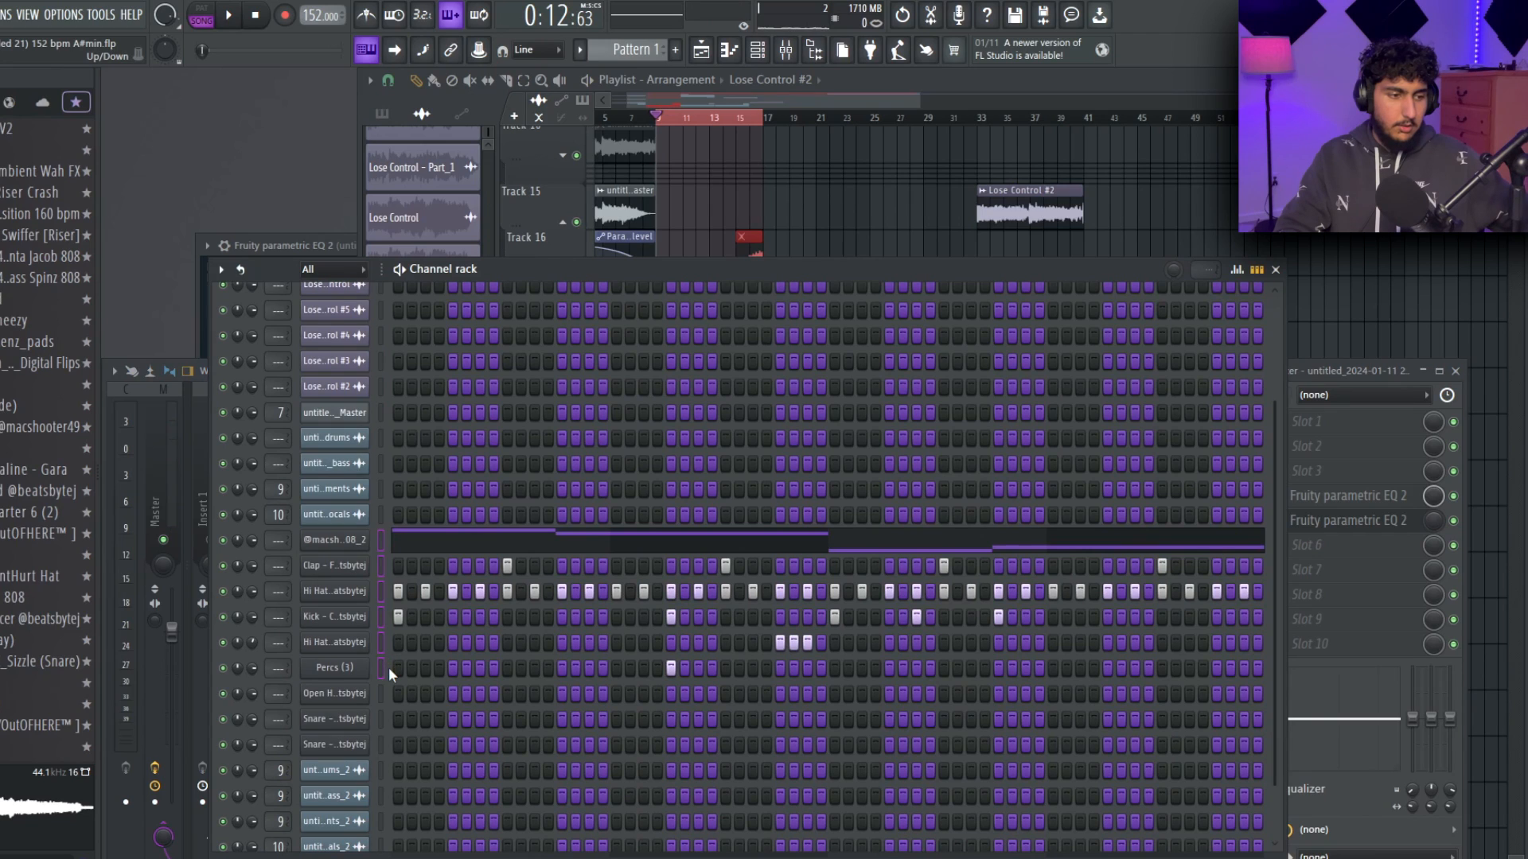
pyautogui.moveTo(385, 683); pyautogui.dragTo(385, 687)
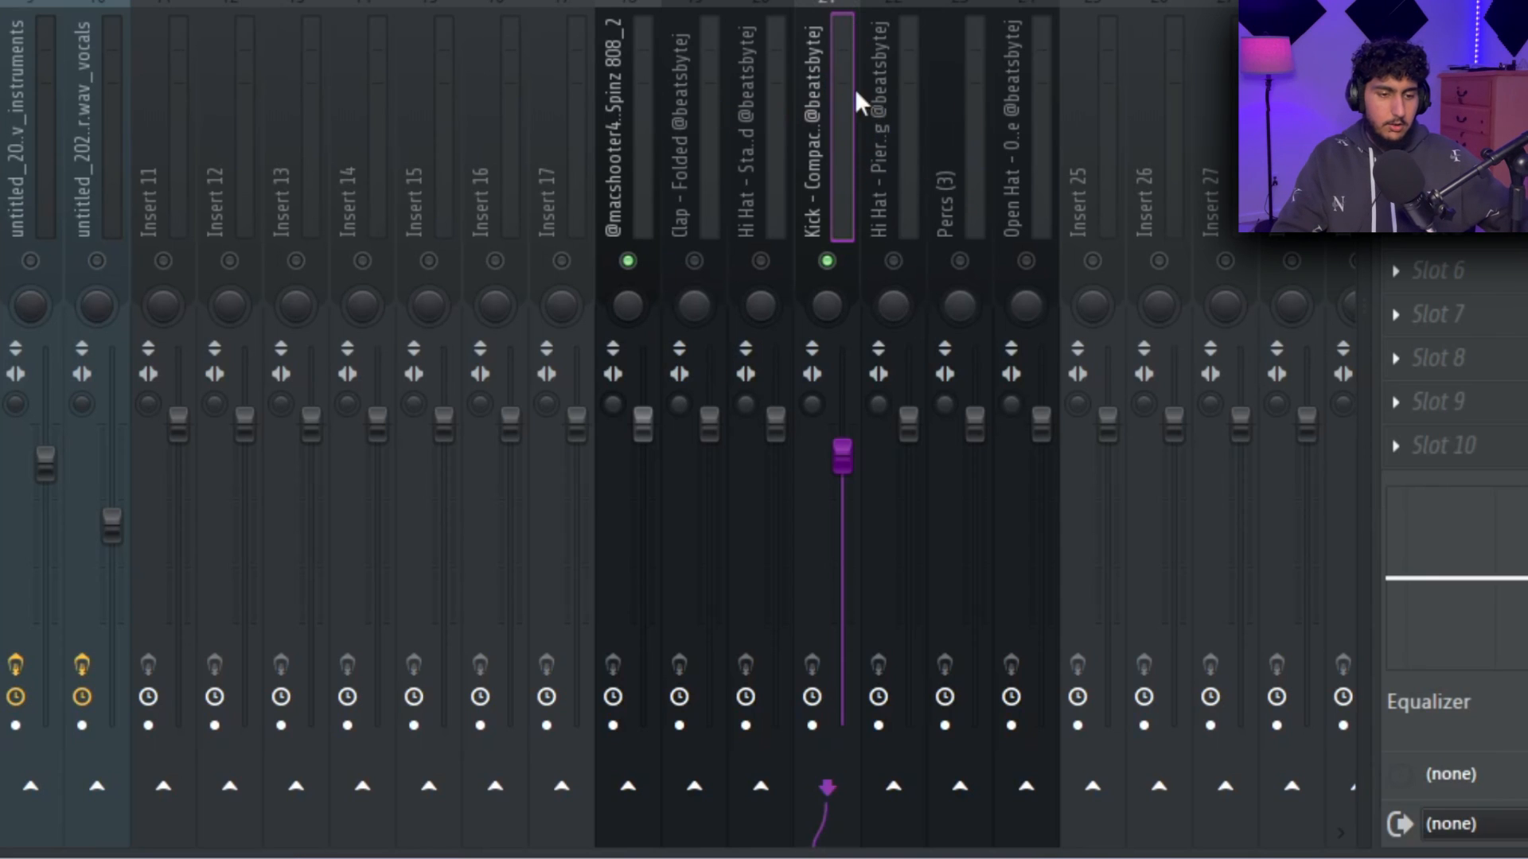
# Sidechain the kick's mixer track to the 808 track and load Fruity Limiter in the 808 track's second slot.
pyautogui.rightClick(625, 800)
pyautogui.click(649, 786)
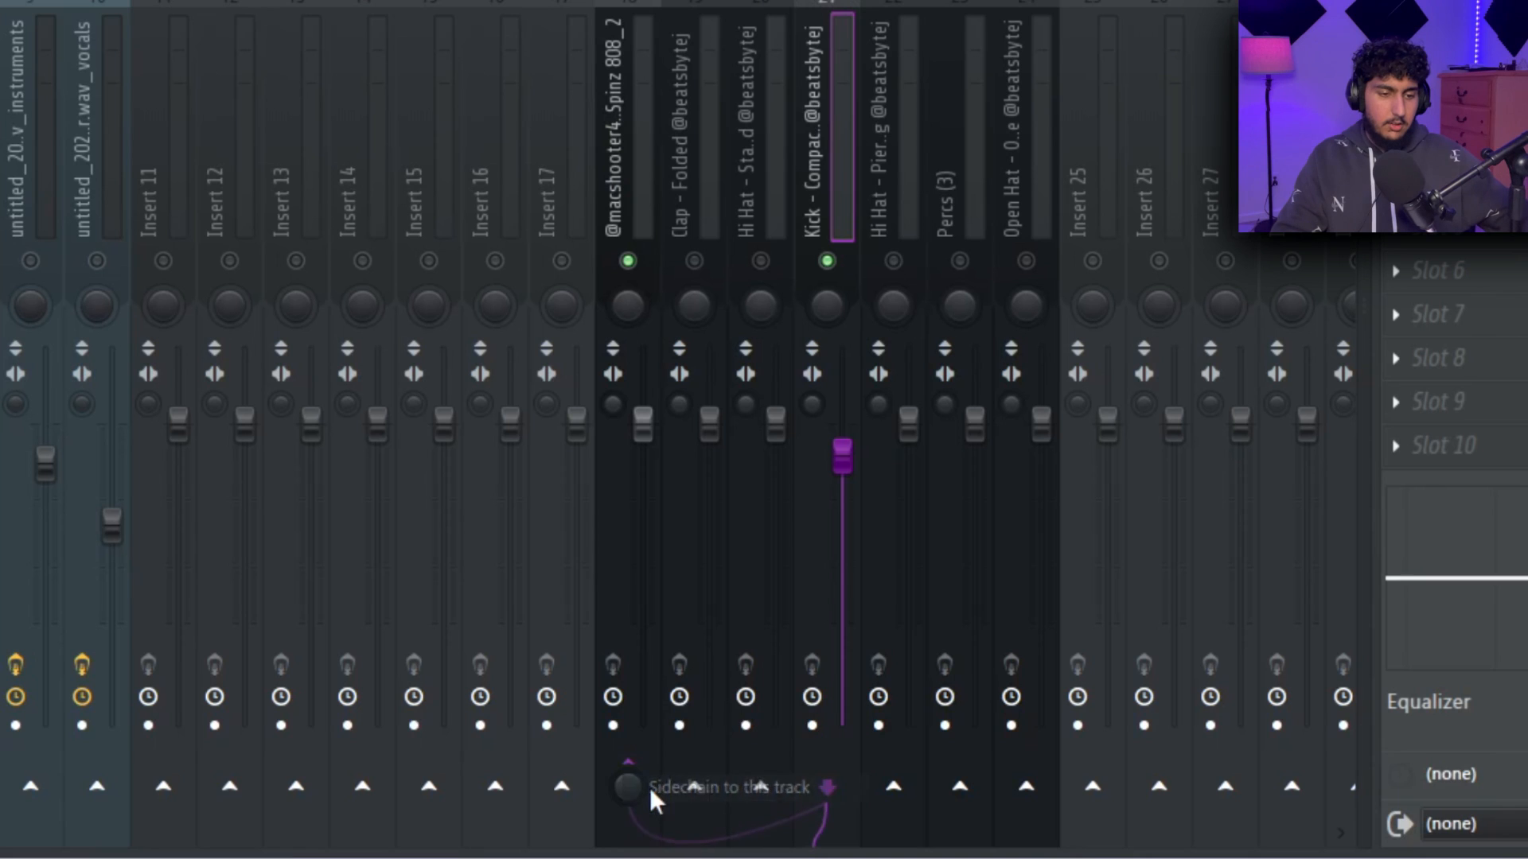
pyautogui.click(1372, 447)
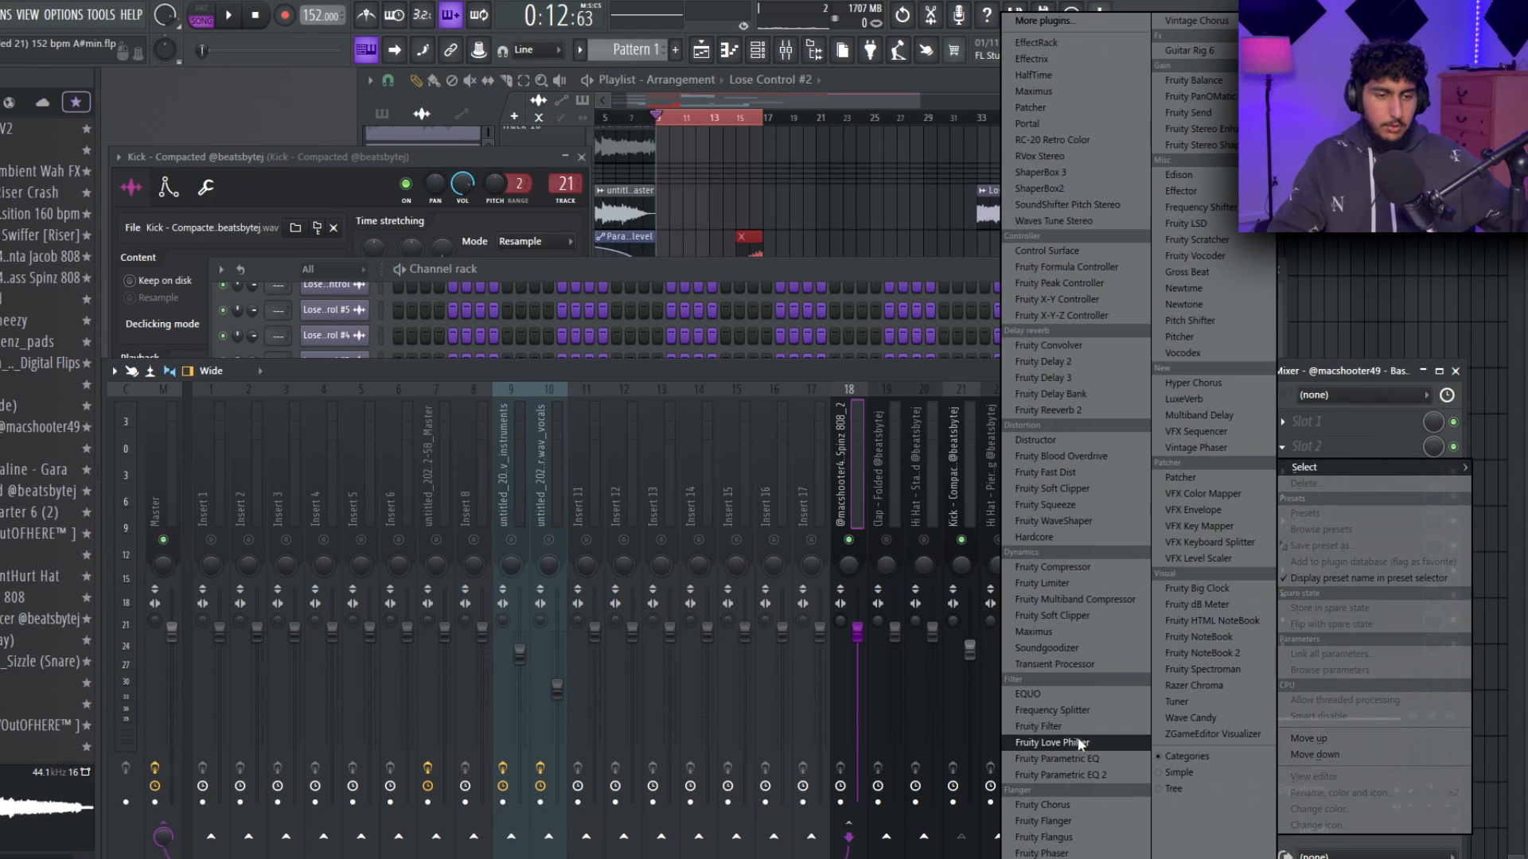
pyautogui.click(1042, 584)
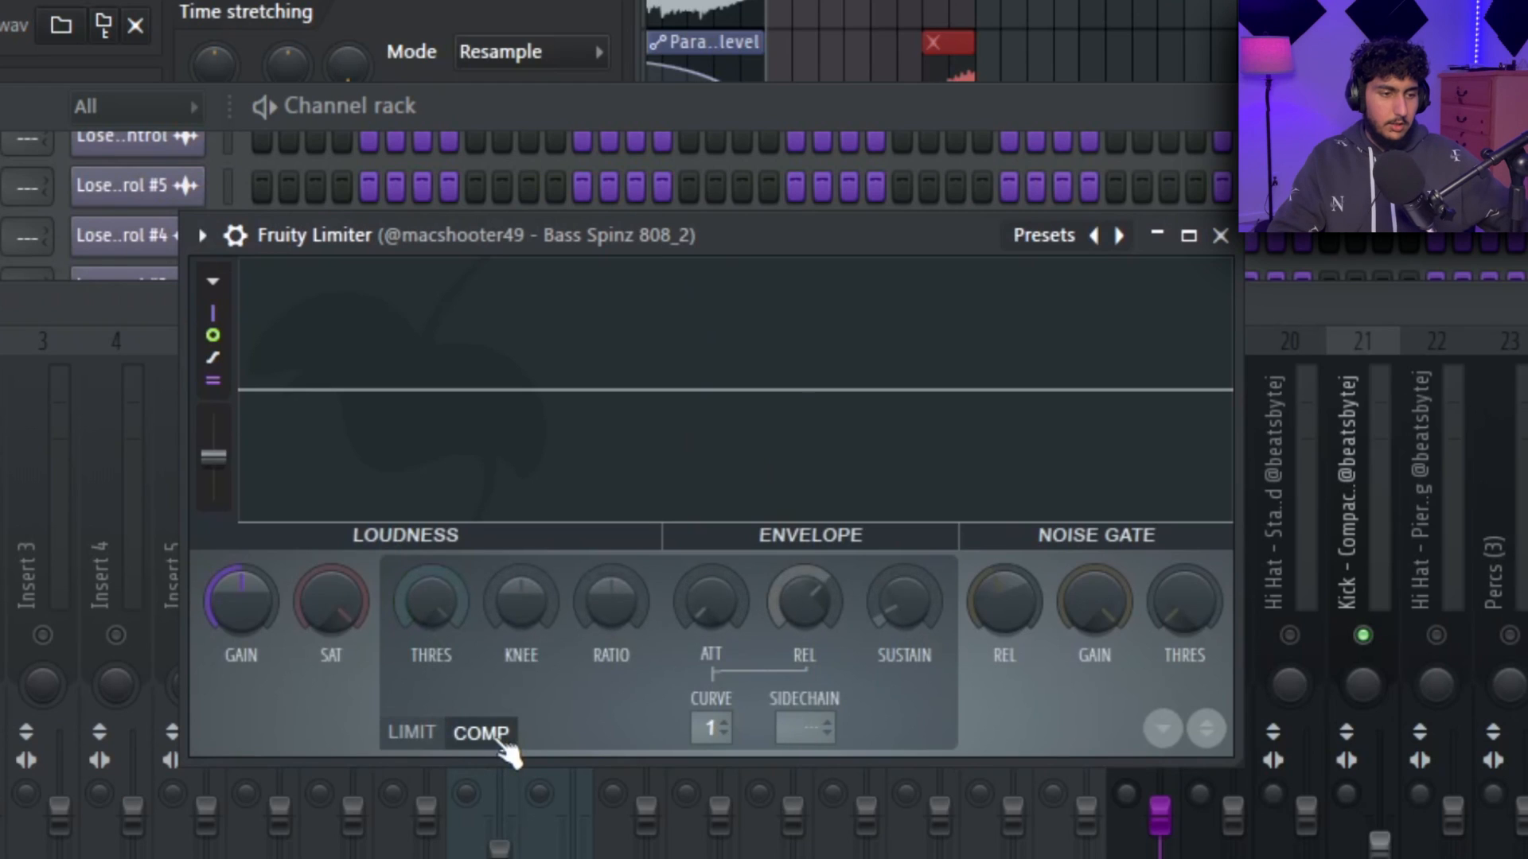
# Set the 808 limiter's sidechain source to the kick, then lower the threshold, raise the ratio and shorten the release.
pyautogui.click(788, 727)
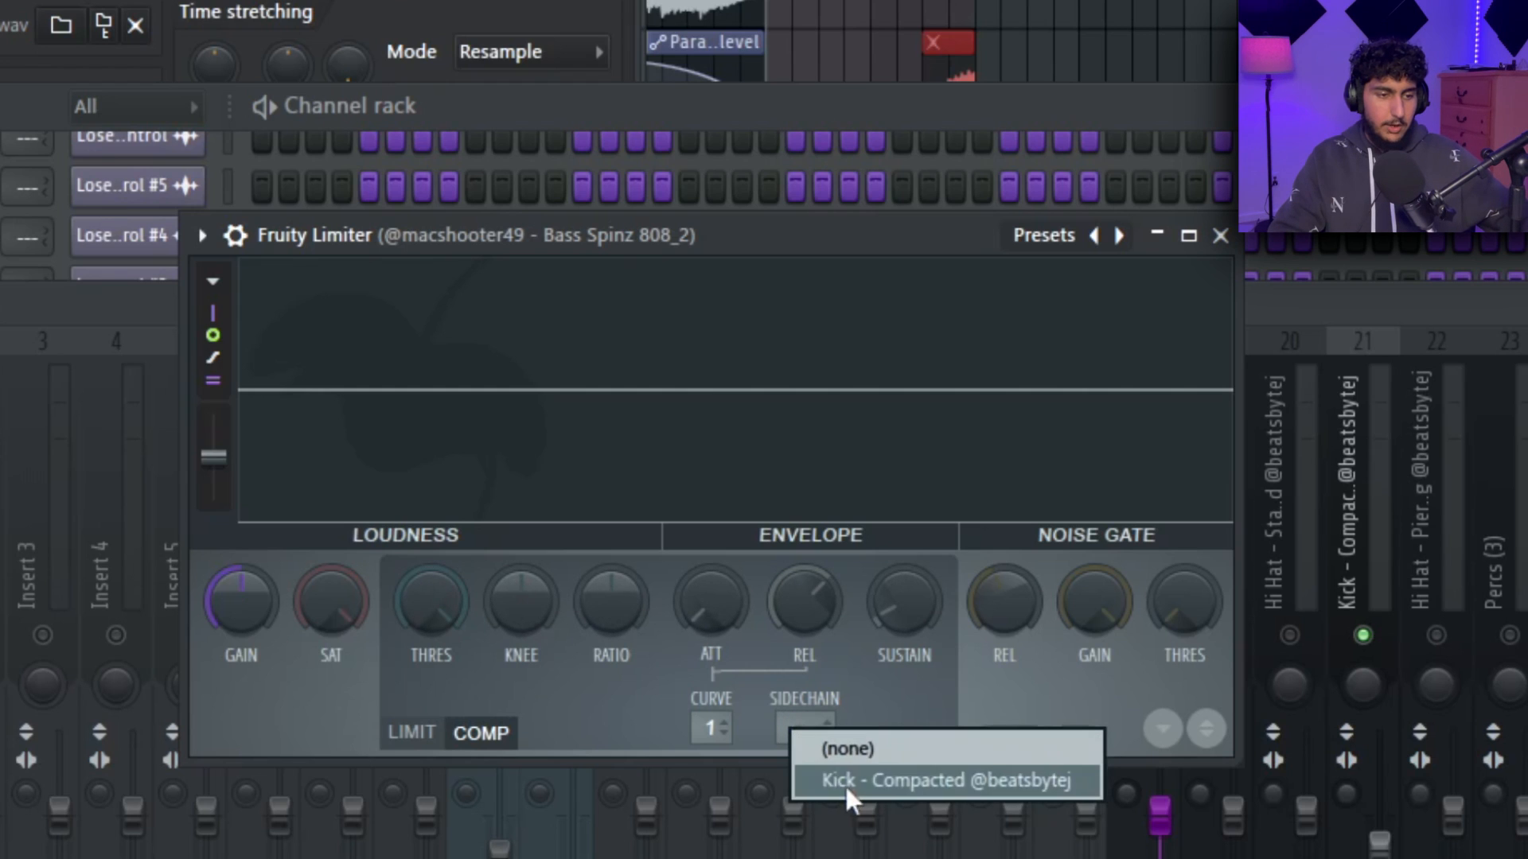
pyautogui.click(888, 780)
pyautogui.moveTo(430, 600); pyautogui.dragTo(430, 668)
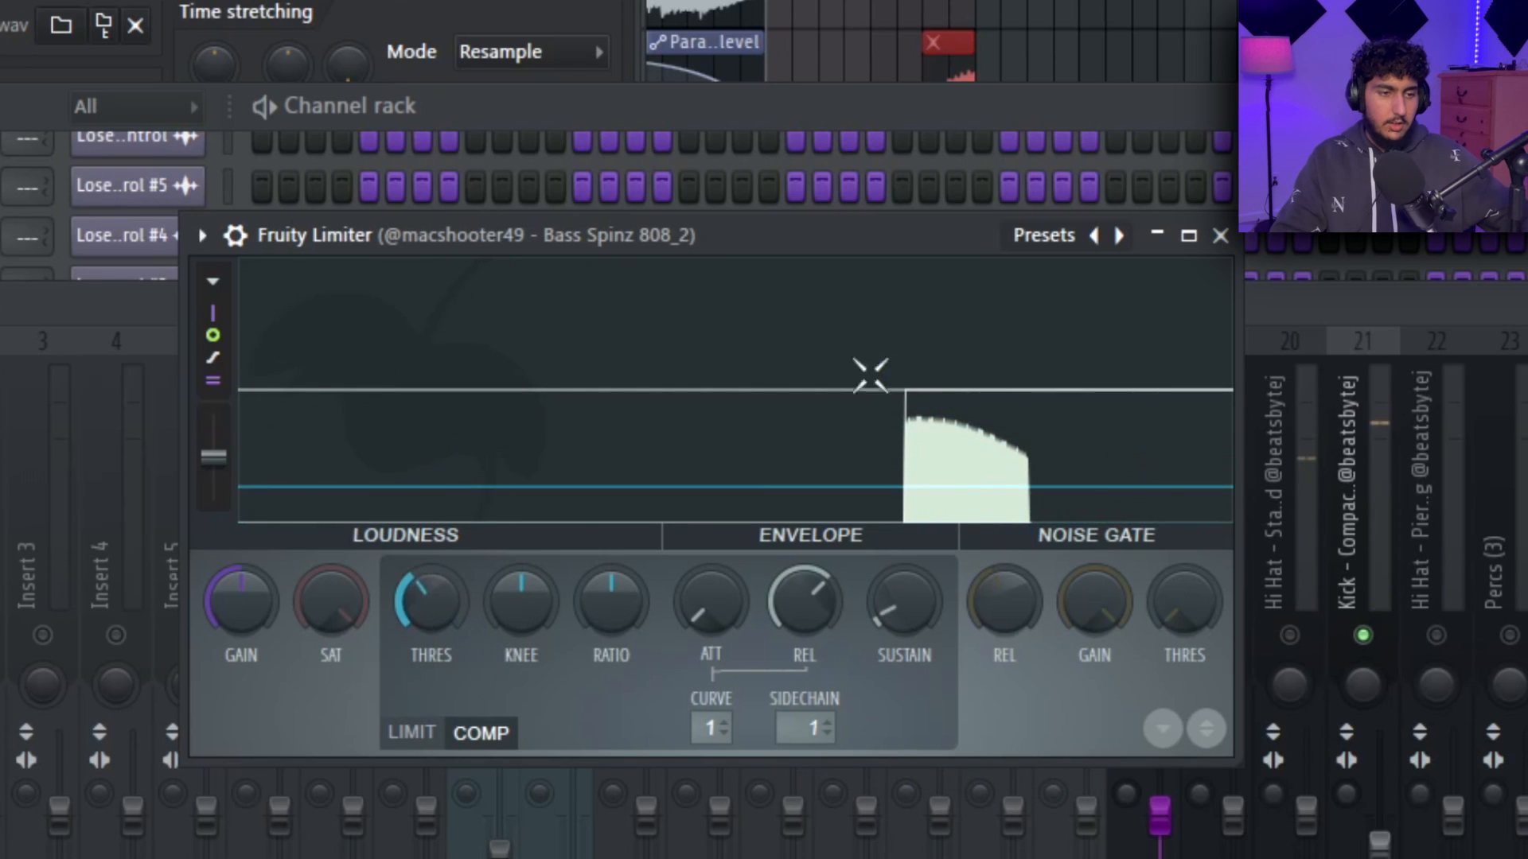
pyautogui.moveTo(441, 591)
pyautogui.mouseDown()
pyautogui.moveTo(466, 542)
pyautogui.moveTo(452, 585)
pyautogui.mouseUp()
pyautogui.moveTo(607, 587); pyautogui.dragTo(607, 549)
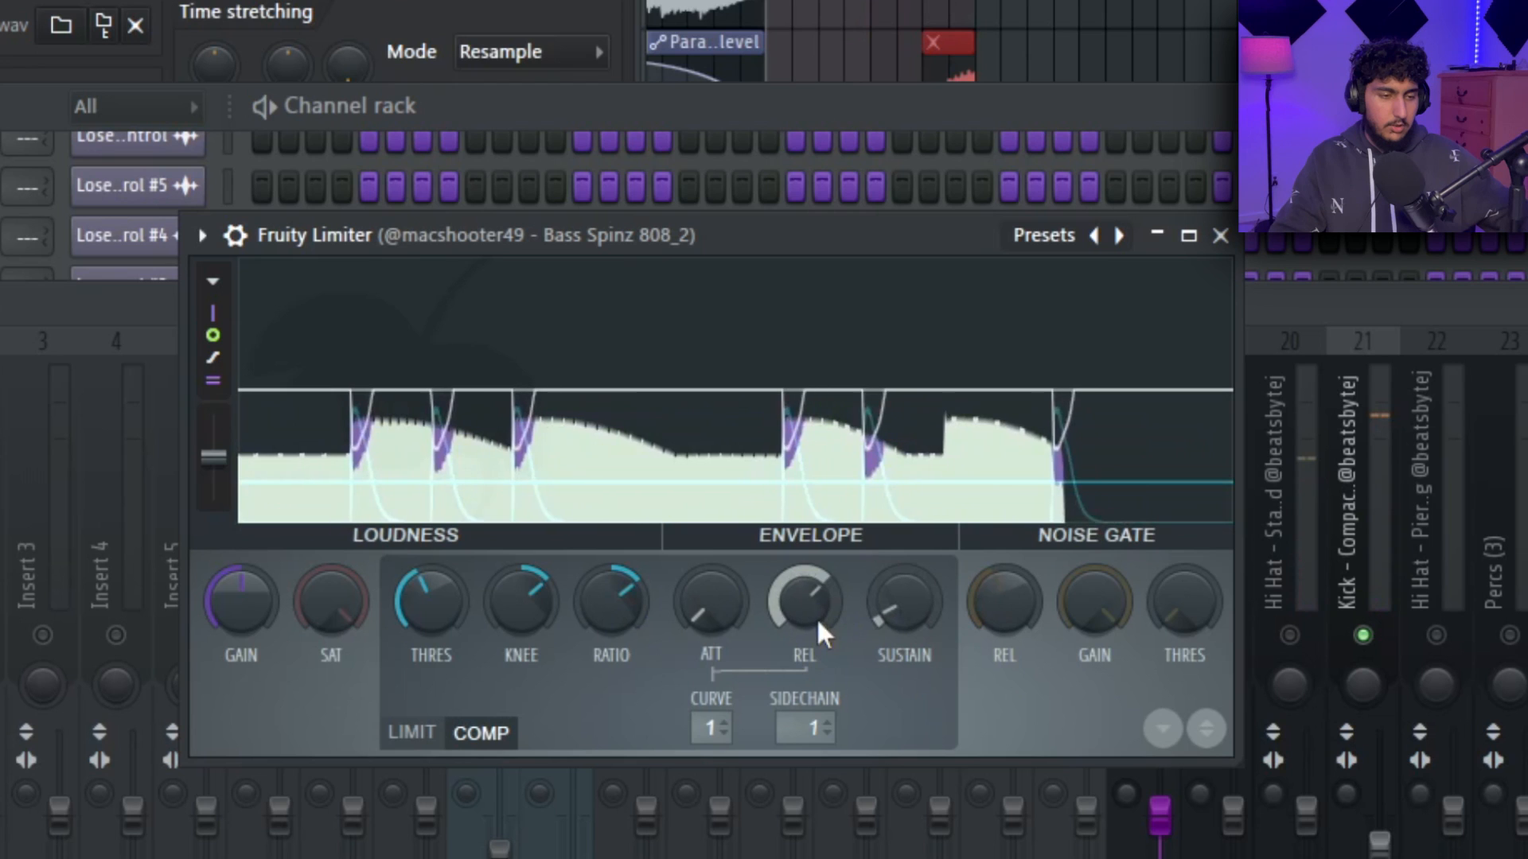
pyautogui.moveTo(817, 620); pyautogui.dragTo(817, 635)
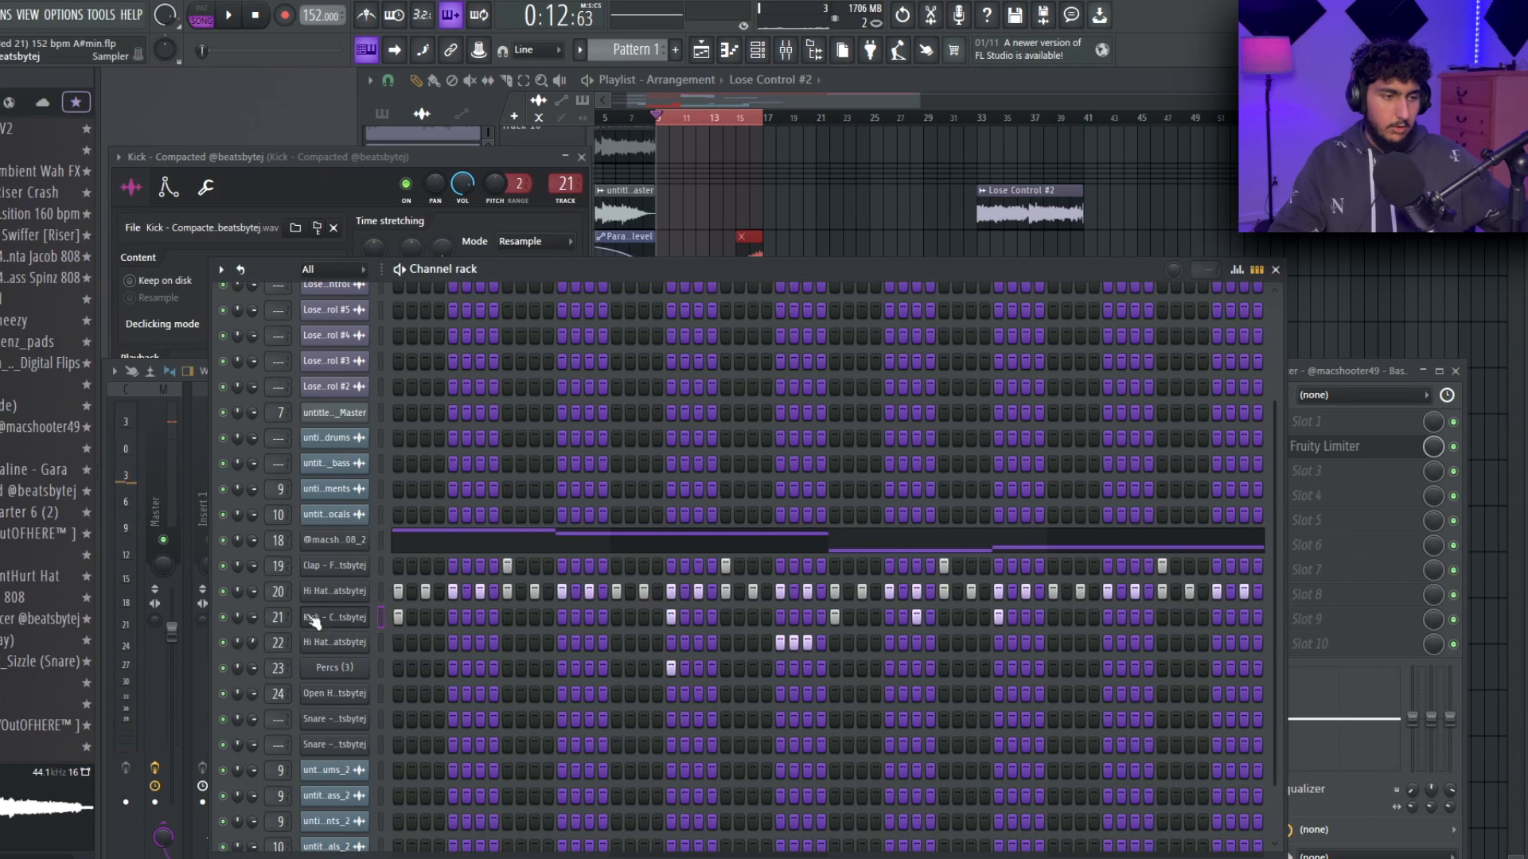
# Review the kick's note placement in the piano roll against the 808 and hi-hat notes.
pyautogui.rightClick(368, 601)
pyautogui.click(390, 619)
pyautogui.moveTo(1330, 458); pyautogui.dragTo(299, 275)
pyautogui.moveTo(1372, 437); pyautogui.dragTo(266, 315)
pyautogui.keyDown('ctrl'); pyautogui.click(648, 286); pyautogui.keyUp('ctrl')
pyautogui.scroll(1, 399, 323)
pyautogui.scroll(1, 481, 279)
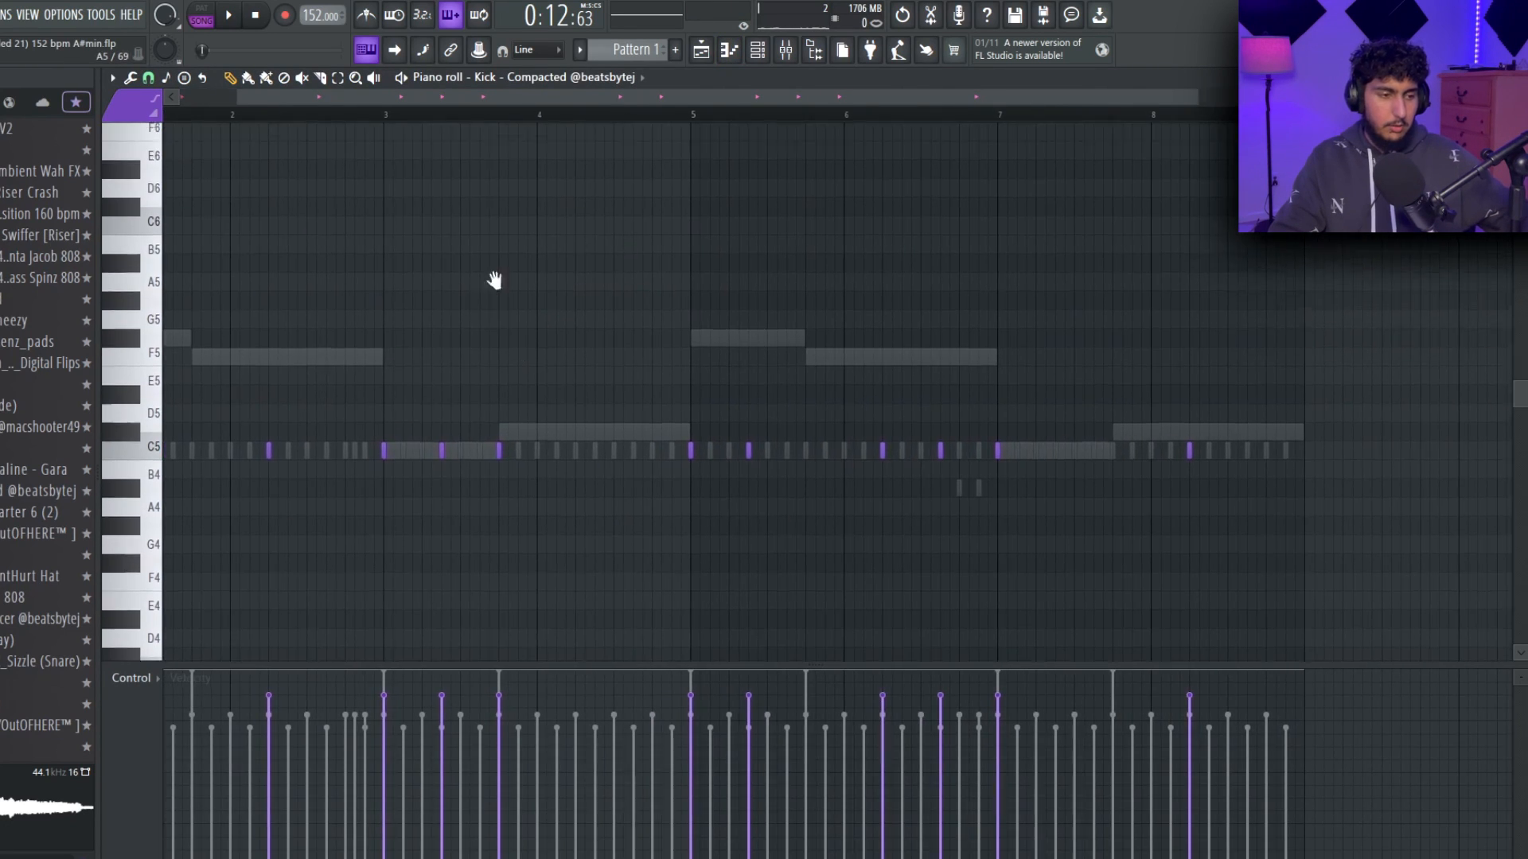
pyautogui.press('Escape')
pyautogui.click(139, 840)
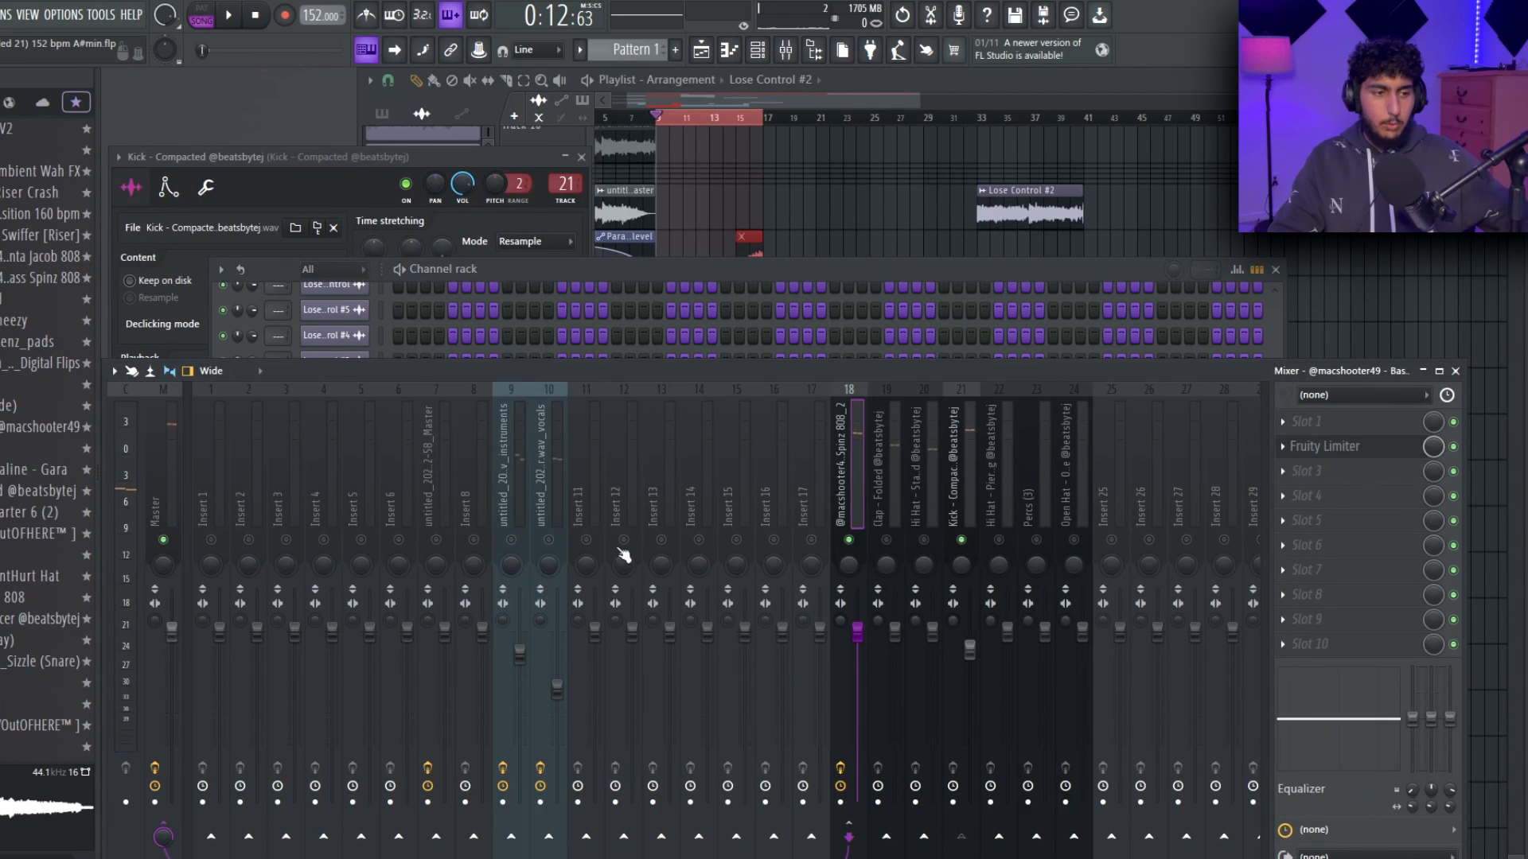
# Shape a four-note A4 roll near the end of bar 2 in the standard hi-hat, with rising velocities.
pyautogui.click(879, 238)
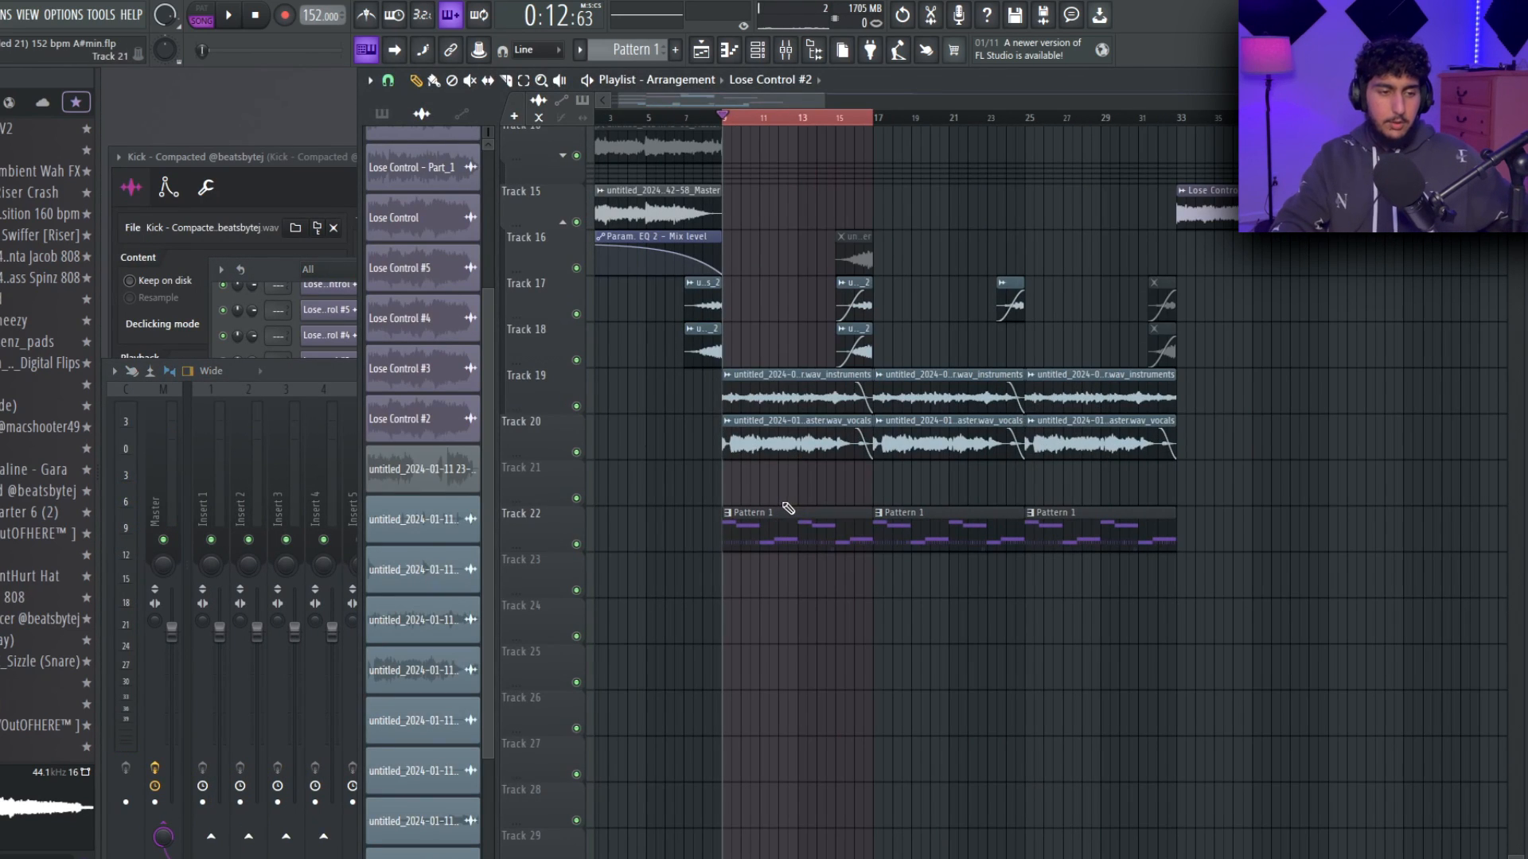
pyautogui.doubleClick(795, 527)
pyautogui.press('space')
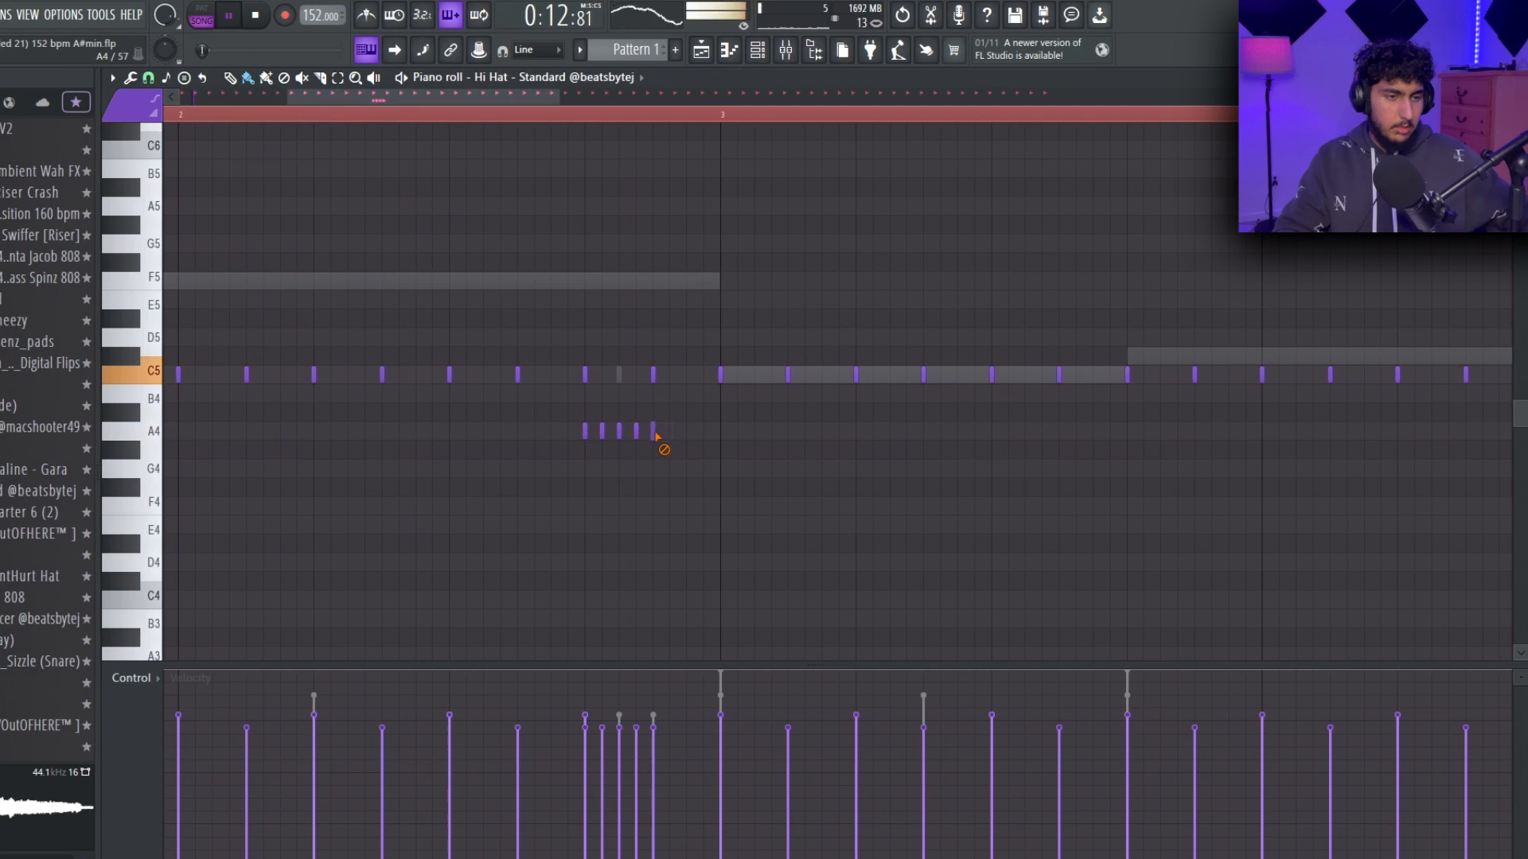
pyautogui.moveTo(695, 450); pyautogui.dragTo(543, 432)
pyautogui.moveTo(581, 755); pyautogui.dragTo(723, 693)
pyautogui.scroll(-3, 820, 534)
pyautogui.moveTo(819, 534); pyautogui.dragTo(731, 545)
pyautogui.scroll(-2, 1070, 513)
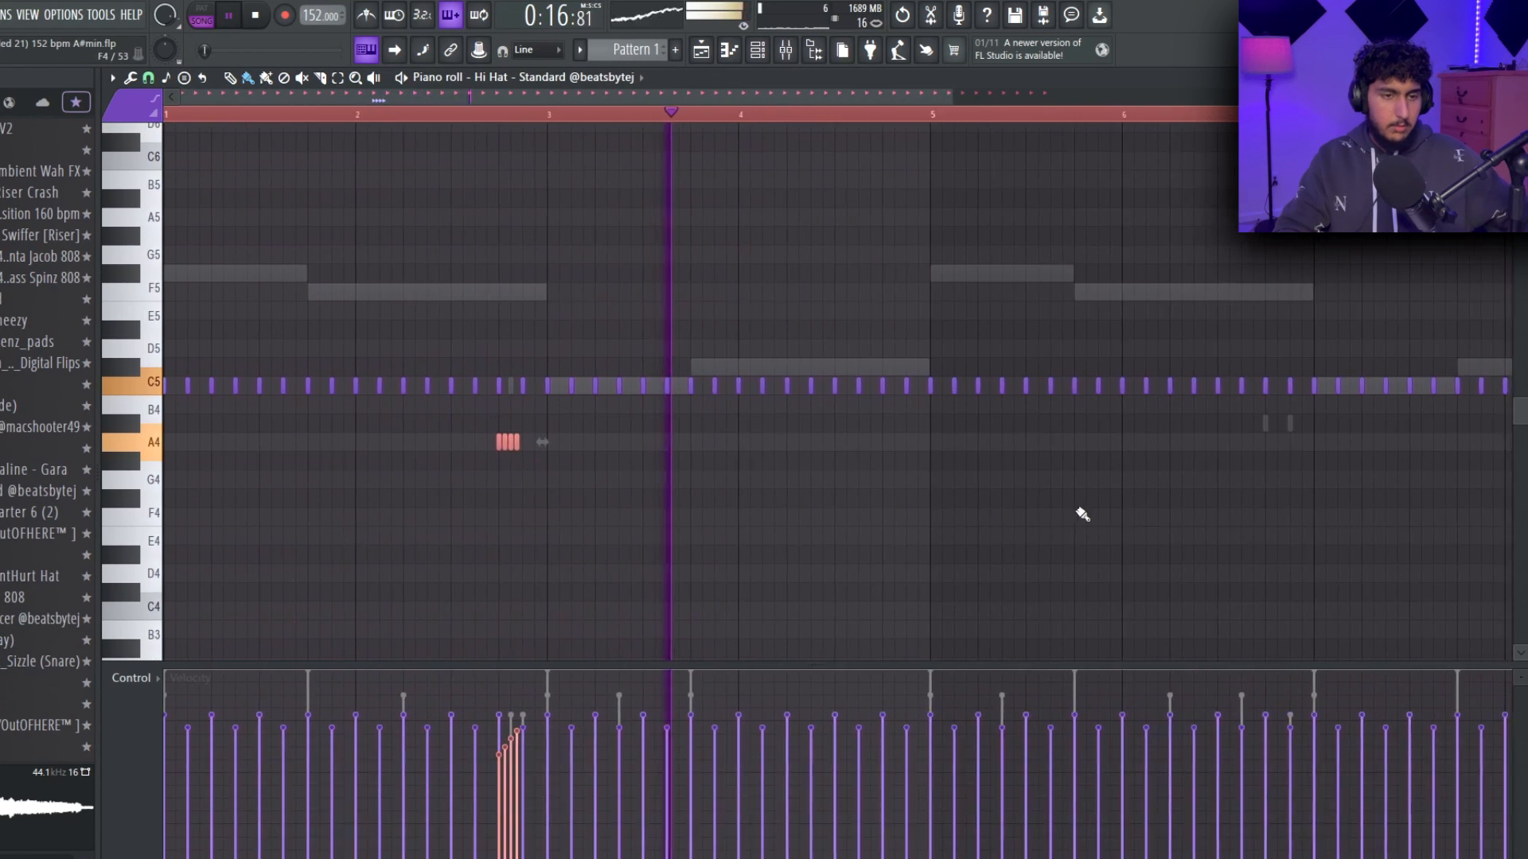
pyautogui.moveTo(931, 484); pyautogui.dragTo(774, 508)
pyautogui.scroll(5, 758, 503)
pyautogui.moveTo(701, 416); pyautogui.dragTo(741, 422)
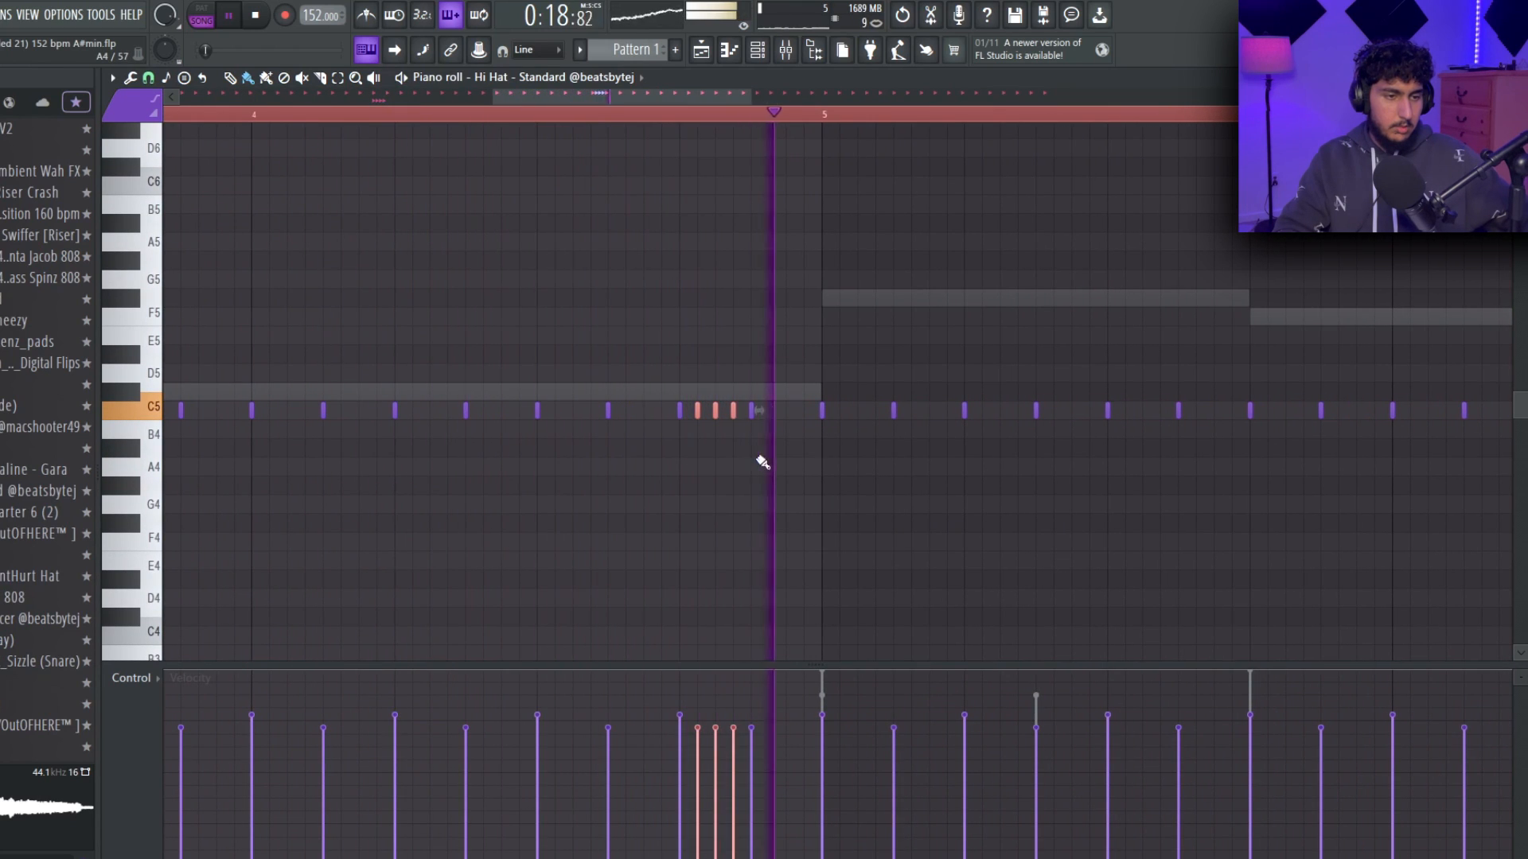
pyautogui.scroll(-4, 785, 467)
pyautogui.rightClick(770, 418)
pyautogui.rightClick(753, 415)
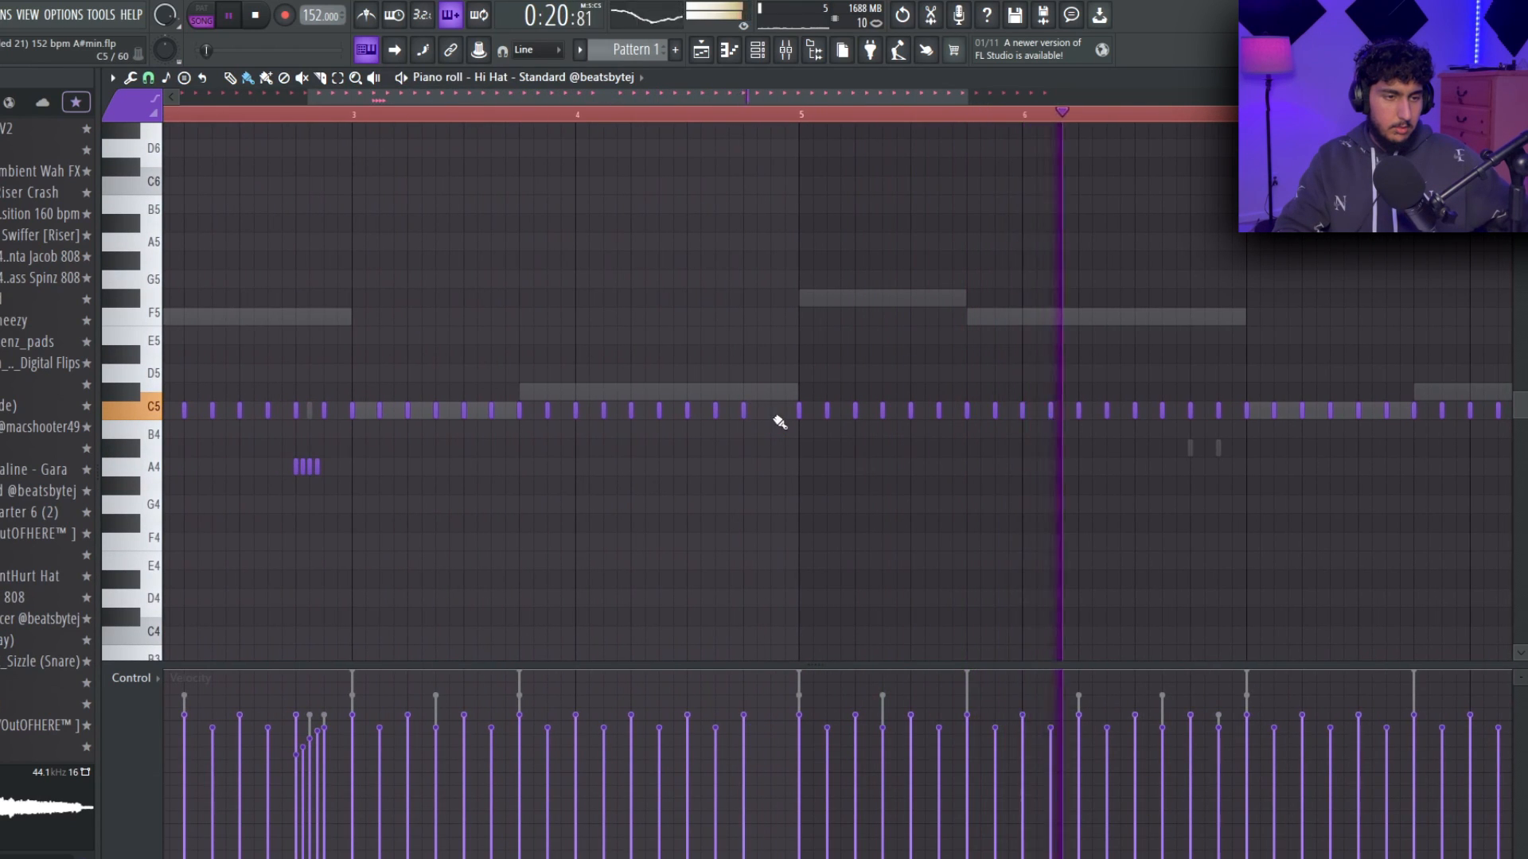
pyautogui.click(772, 417)
# Add a rapid C5 roll to the standard hi-hat near the end of bar 6 and move the two piercing hi-hat notes to the end of bar 7.
pyautogui.scroll(2, 772, 419)
pyautogui.scroll(3, 875, 498)
pyautogui.moveTo(876, 500)
pyautogui.mouseDown()
pyautogui.moveTo(1016, 502)
pyautogui.moveTo(665, 498)
pyautogui.mouseUp()
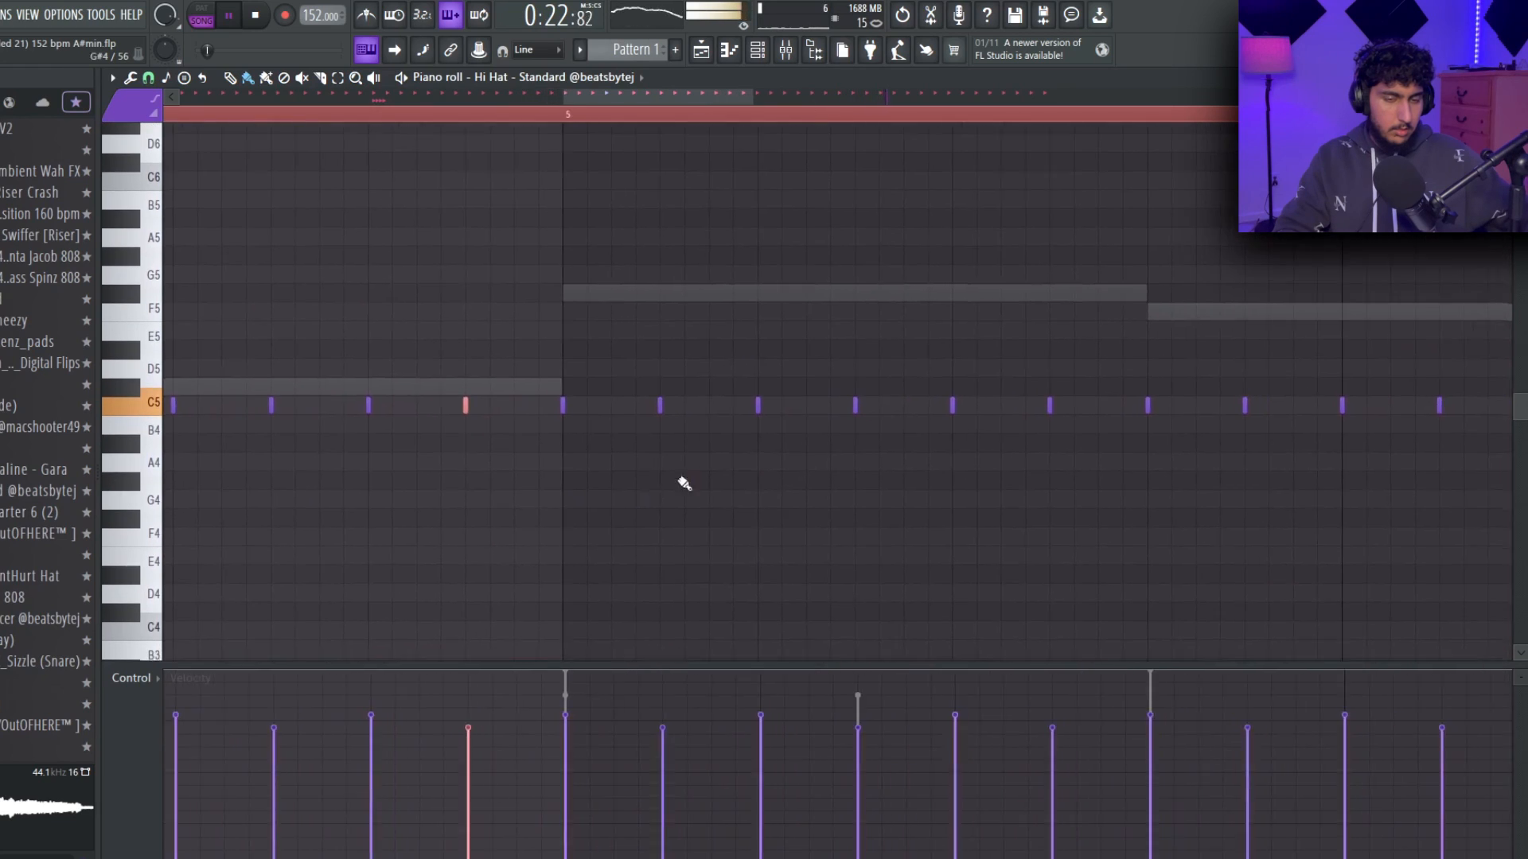
pyautogui.scroll(-4, 665, 498)
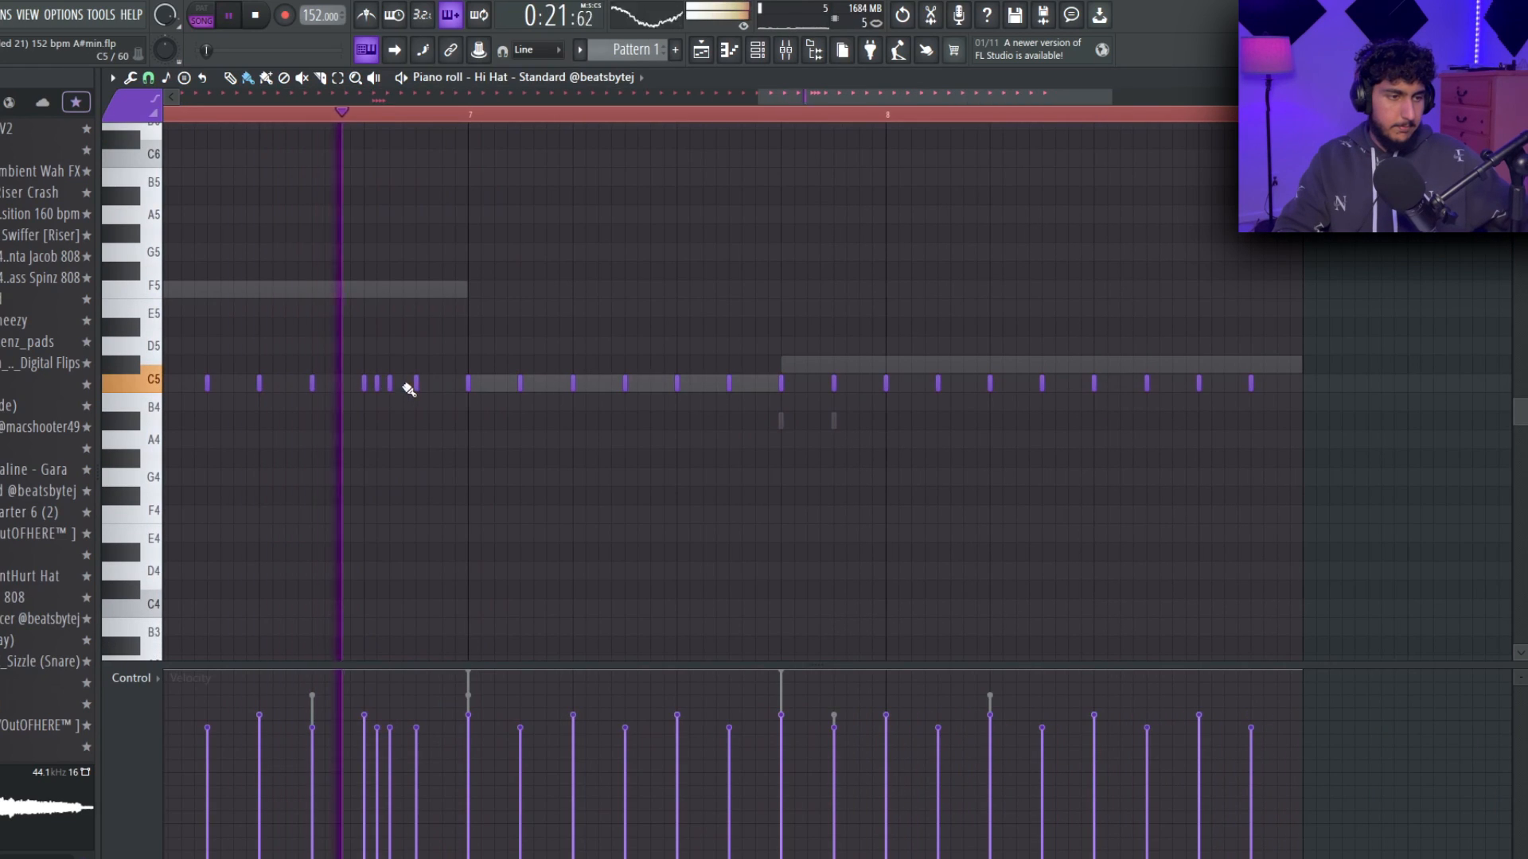
pyautogui.click(404, 385)
pyautogui.scroll(-4, 895, 485)
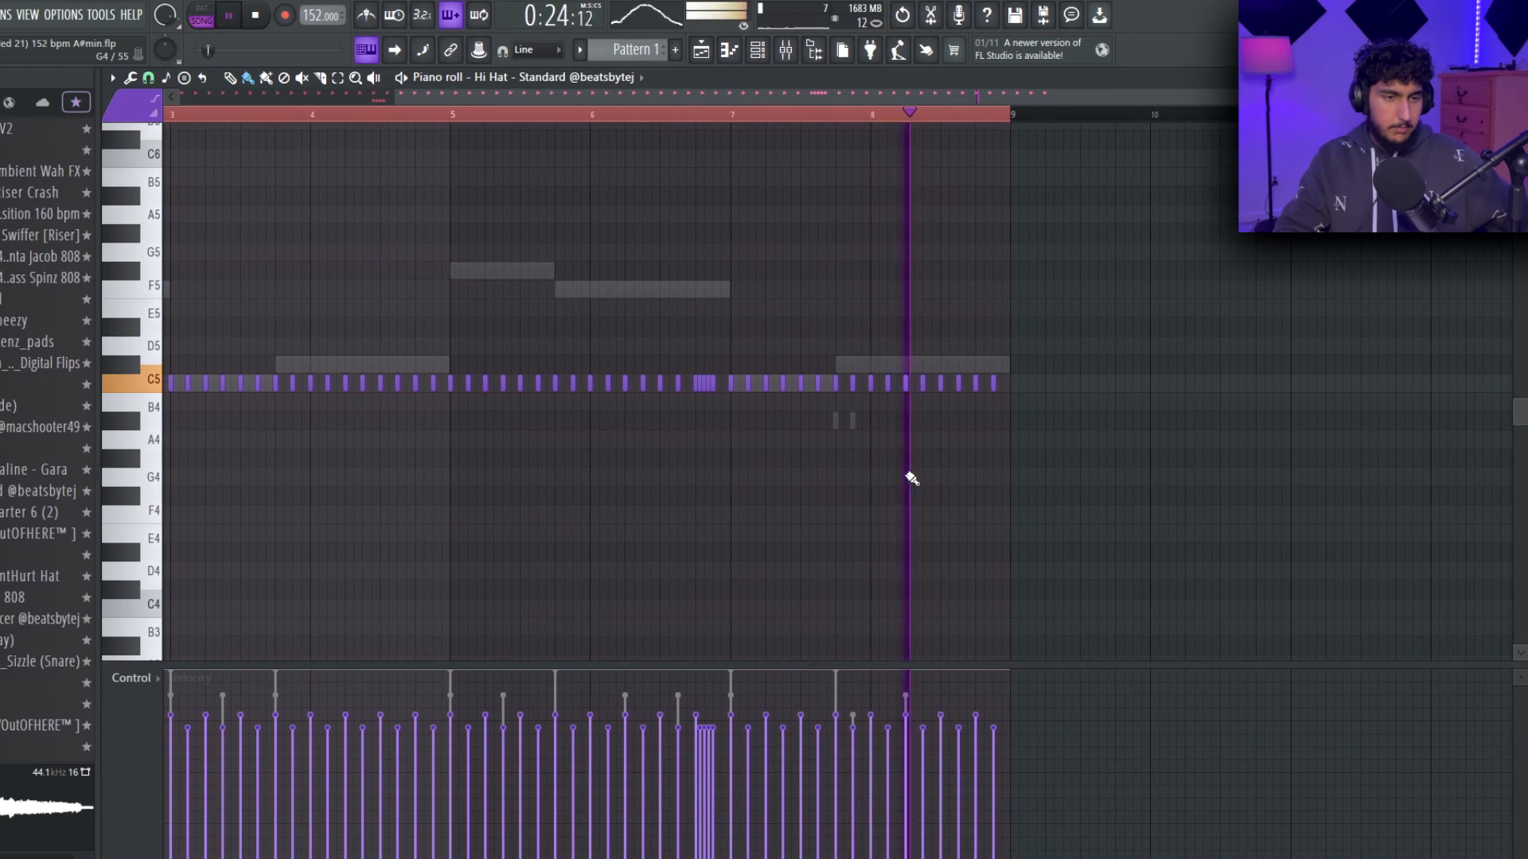
pyautogui.rightClick(854, 420)
pyautogui.rightClick(853, 420)
pyautogui.moveTo(887, 422); pyautogui.dragTo(813, 435)
pyautogui.keyDown('ctrl'); pyautogui.click(992, 487); pyautogui.keyUp('ctrl')
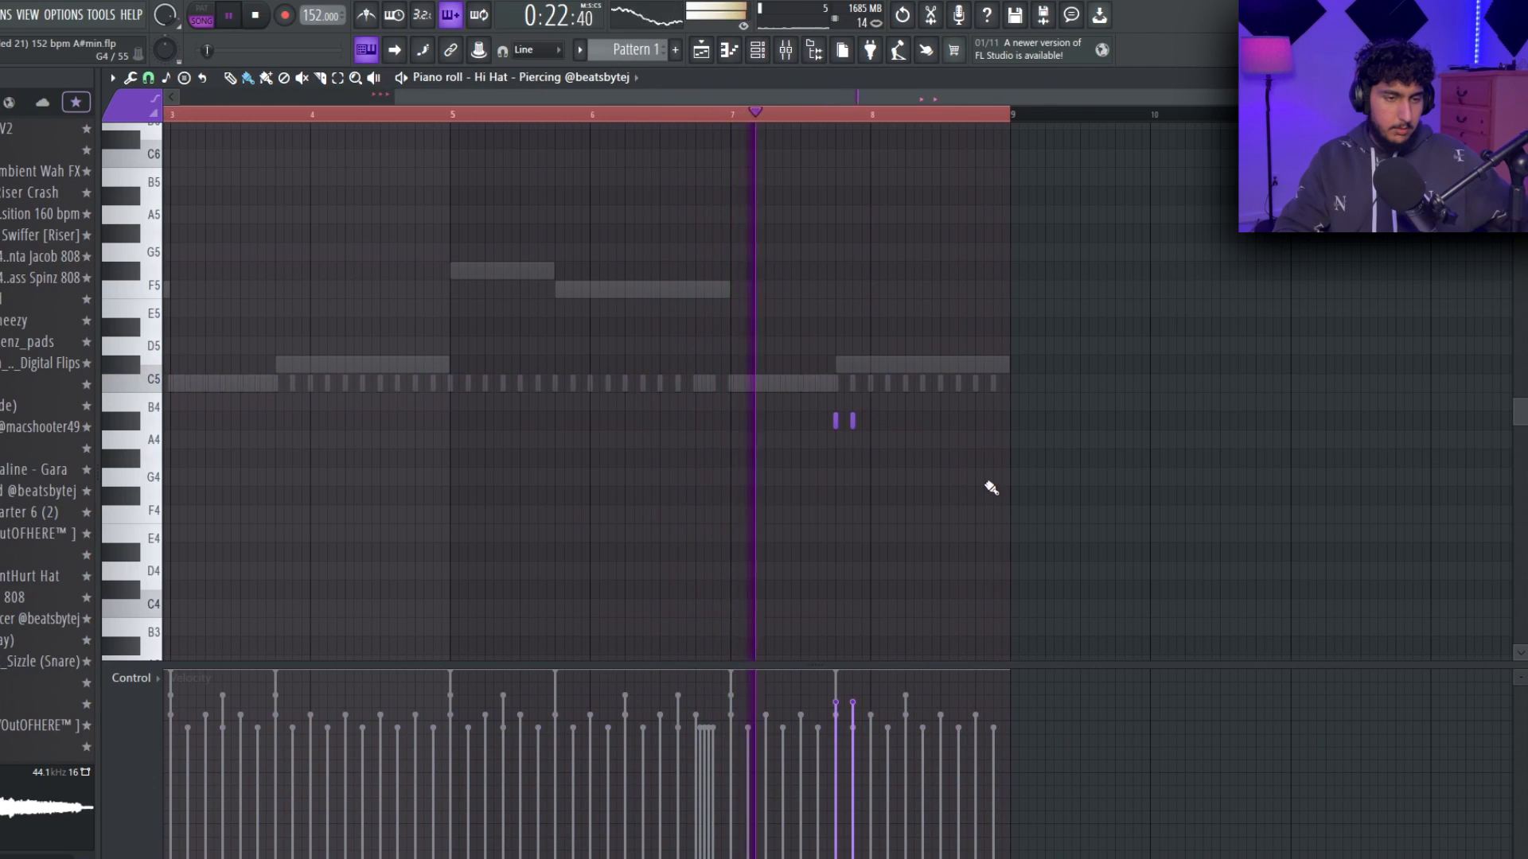
# Extract the drums, bass, instruments and vocals stems from the Lose Control #2 clip at bar 33, muting the source clip.
pyautogui.scroll(-2, 946, 460)
pyautogui.scroll(3, 938, 459)
pyautogui.scroll(-2, 1039, 462)
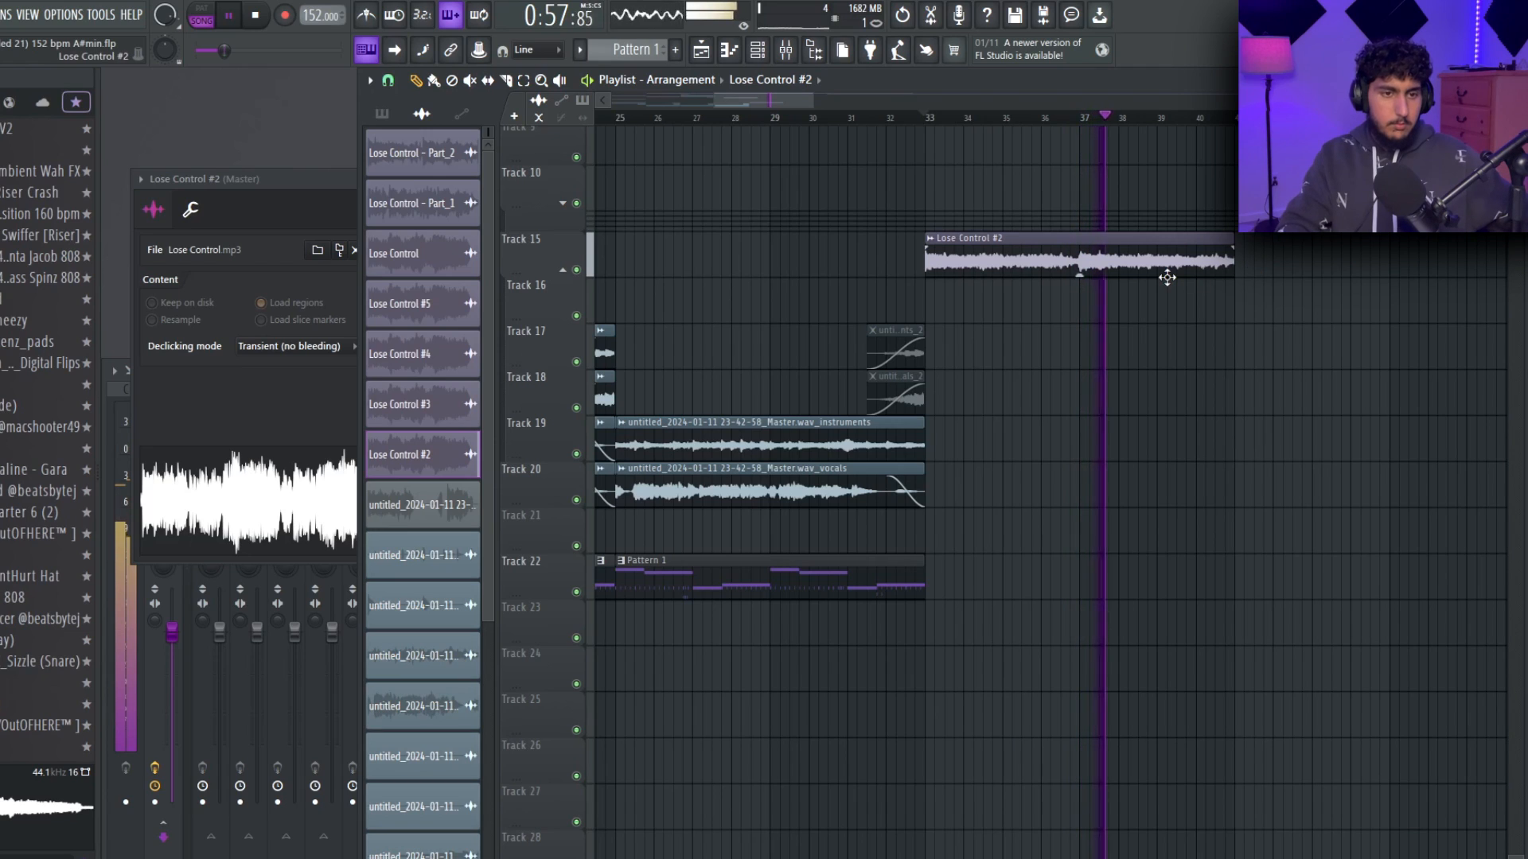
pyautogui.rightClick(937, 239)
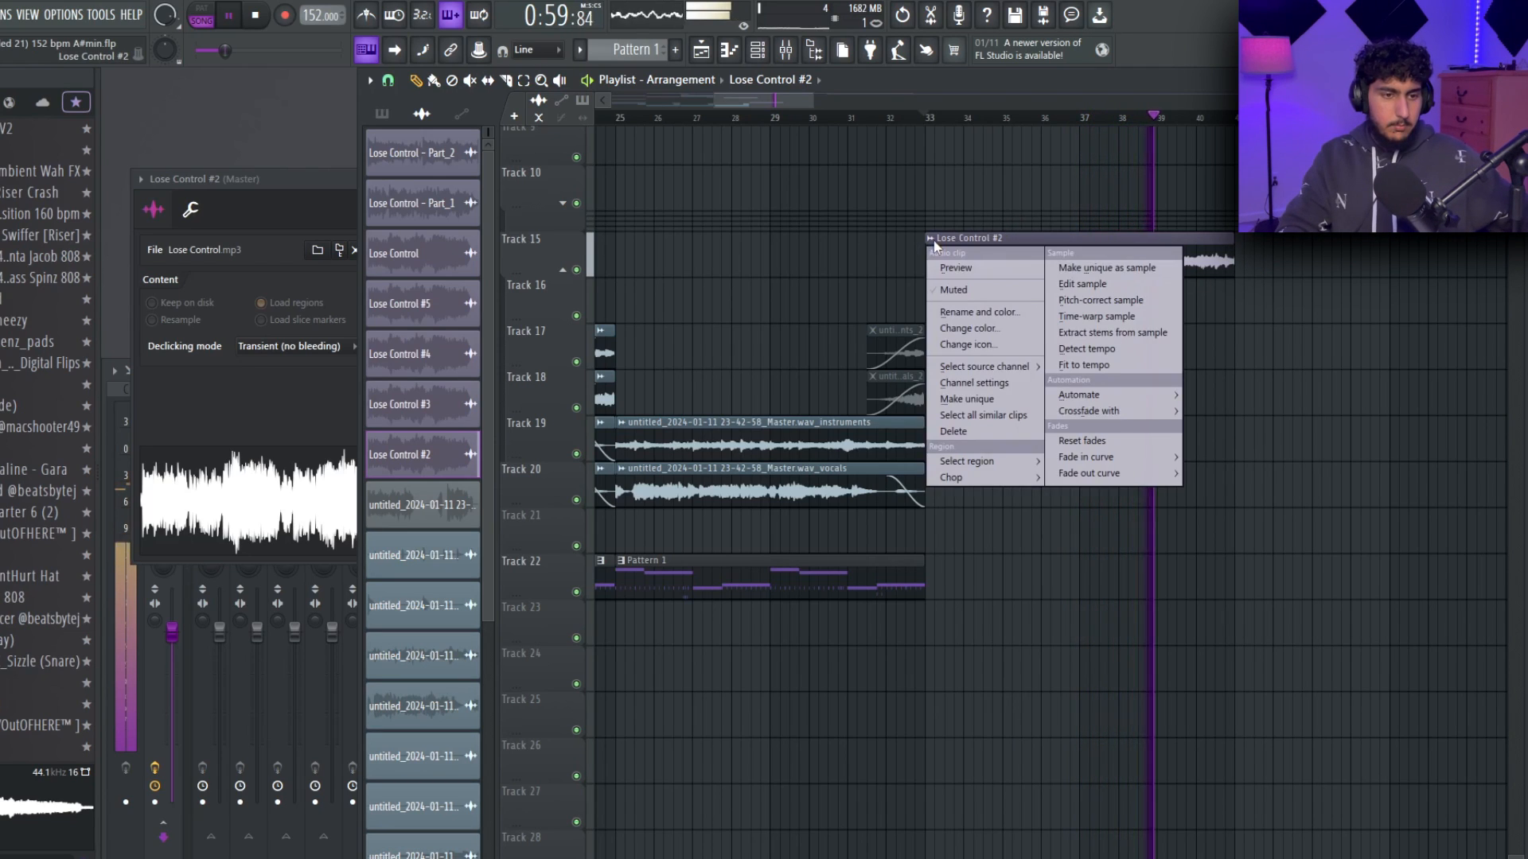
pyautogui.click(970, 401)
pyautogui.press('space')
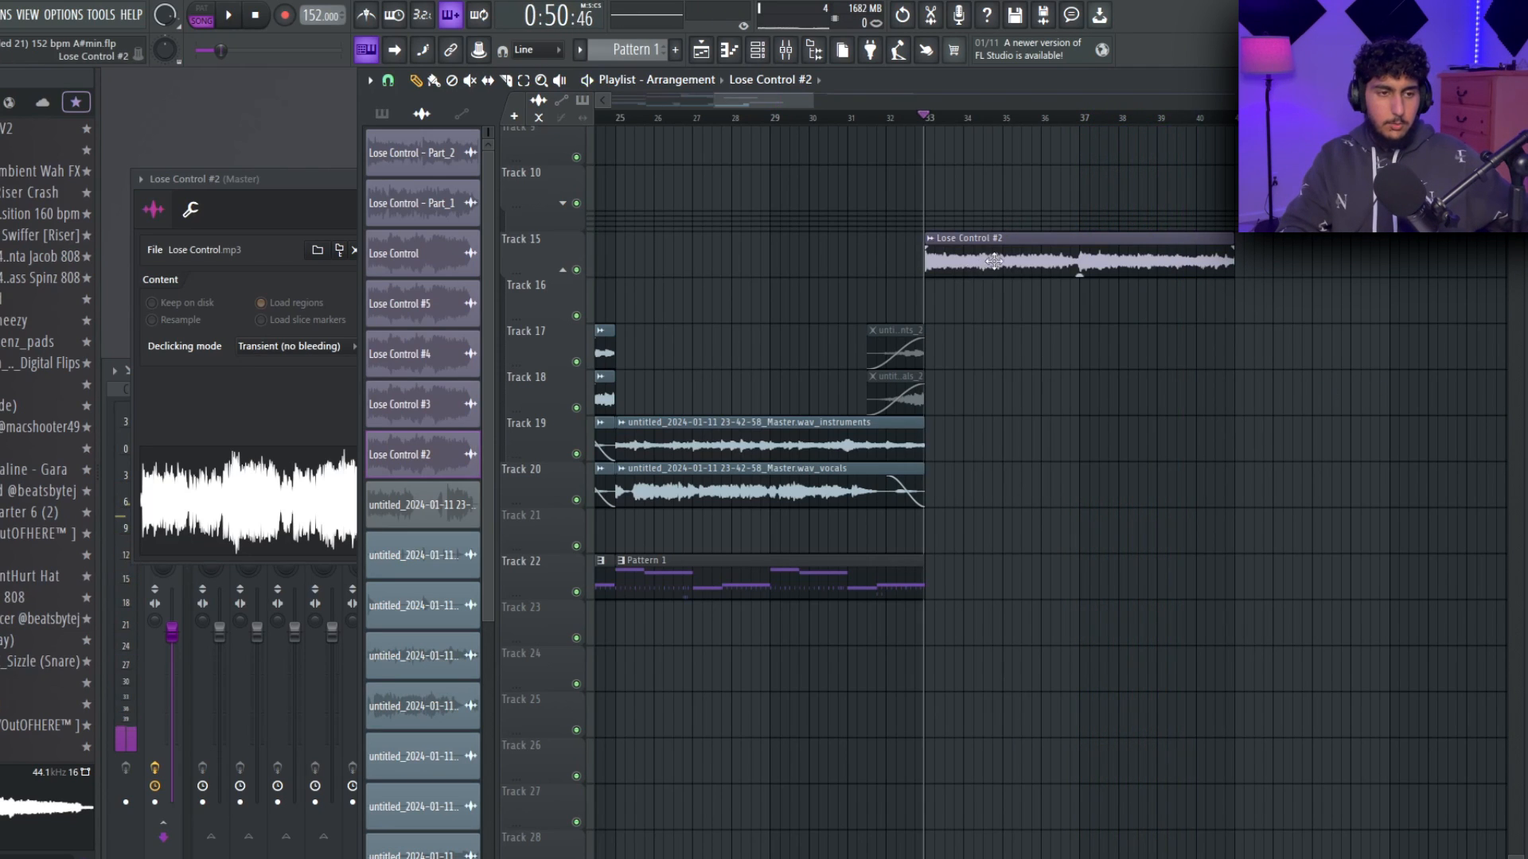
pyautogui.rightClick(935, 247)
pyautogui.click(1111, 333)
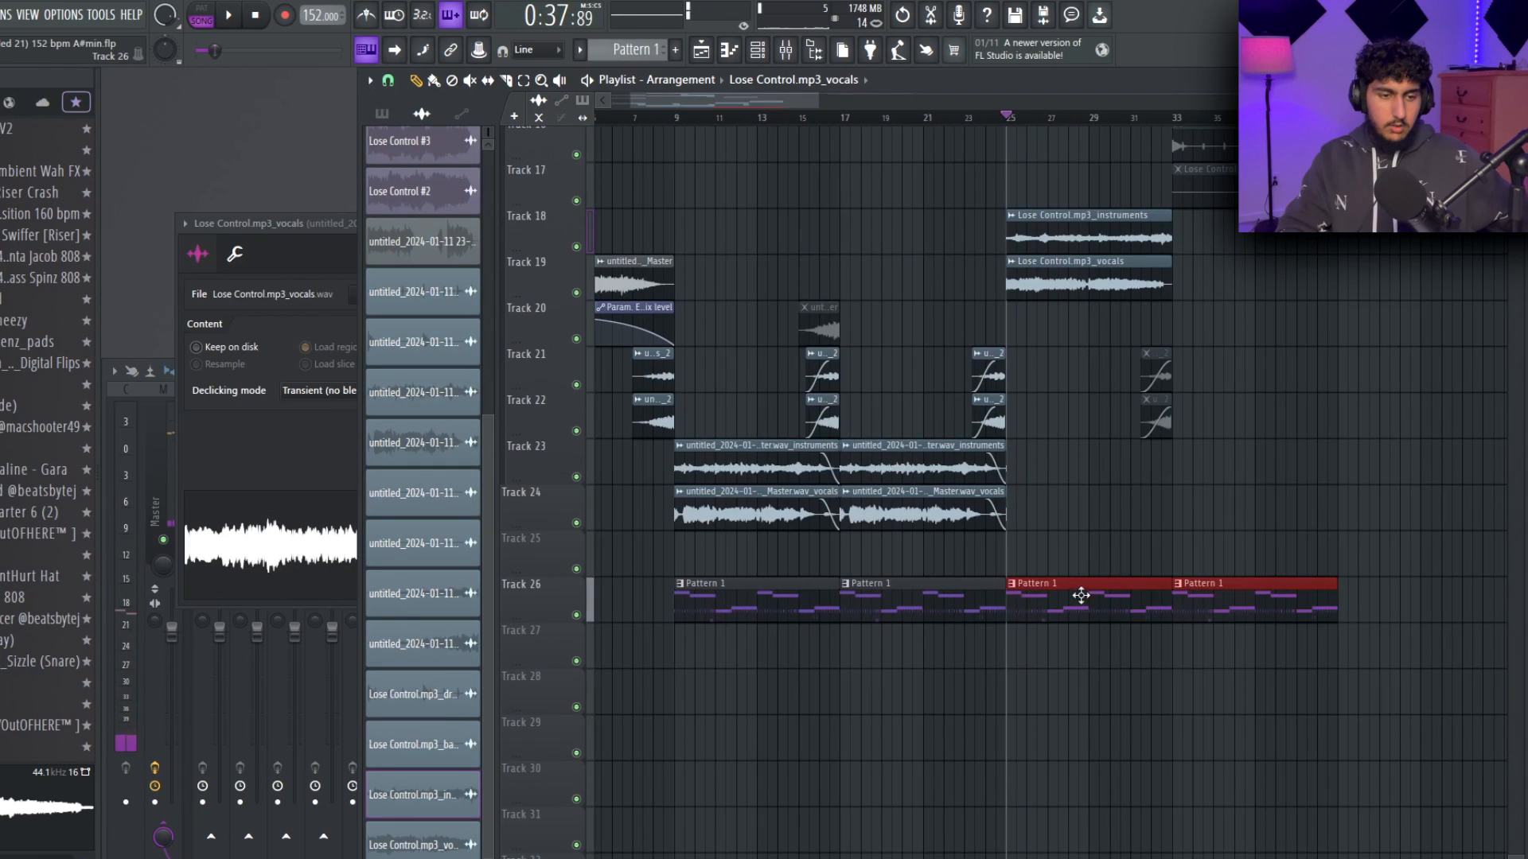
# Select the three Pattern 1 clips in the playlist and split Pattern 1 by channel.
pyautogui.moveTo(1079, 597)
pyautogui.mouseDown()
pyautogui.moveTo(1078, 643)
pyautogui.moveTo(1063, 595)
pyautogui.mouseUp()
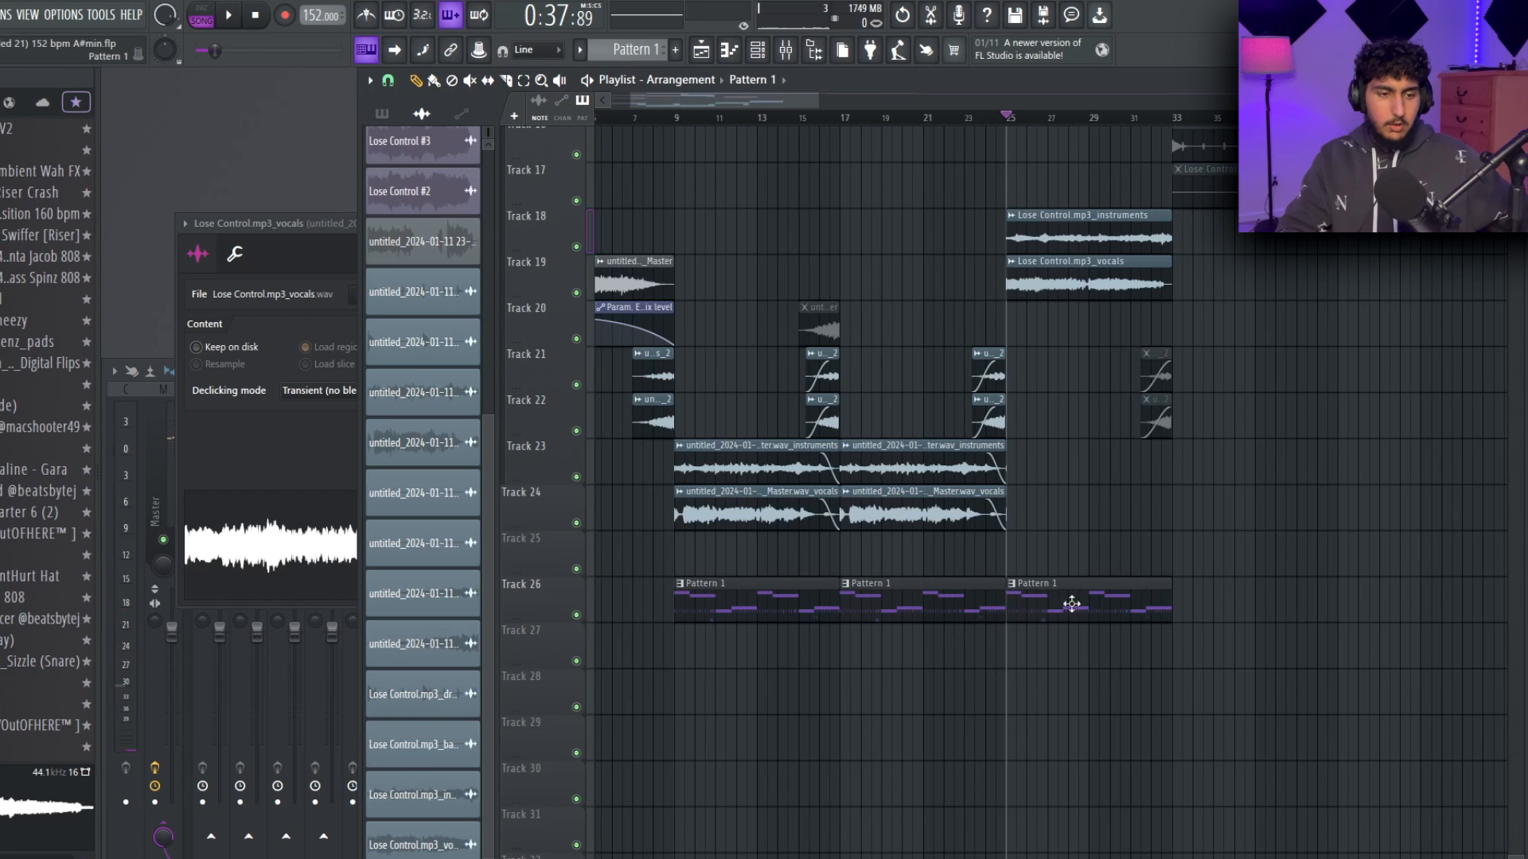
pyautogui.moveTo(1215, 663); pyautogui.dragTo(722, 598)
pyautogui.click(382, 114)
pyautogui.rightClick(427, 141)
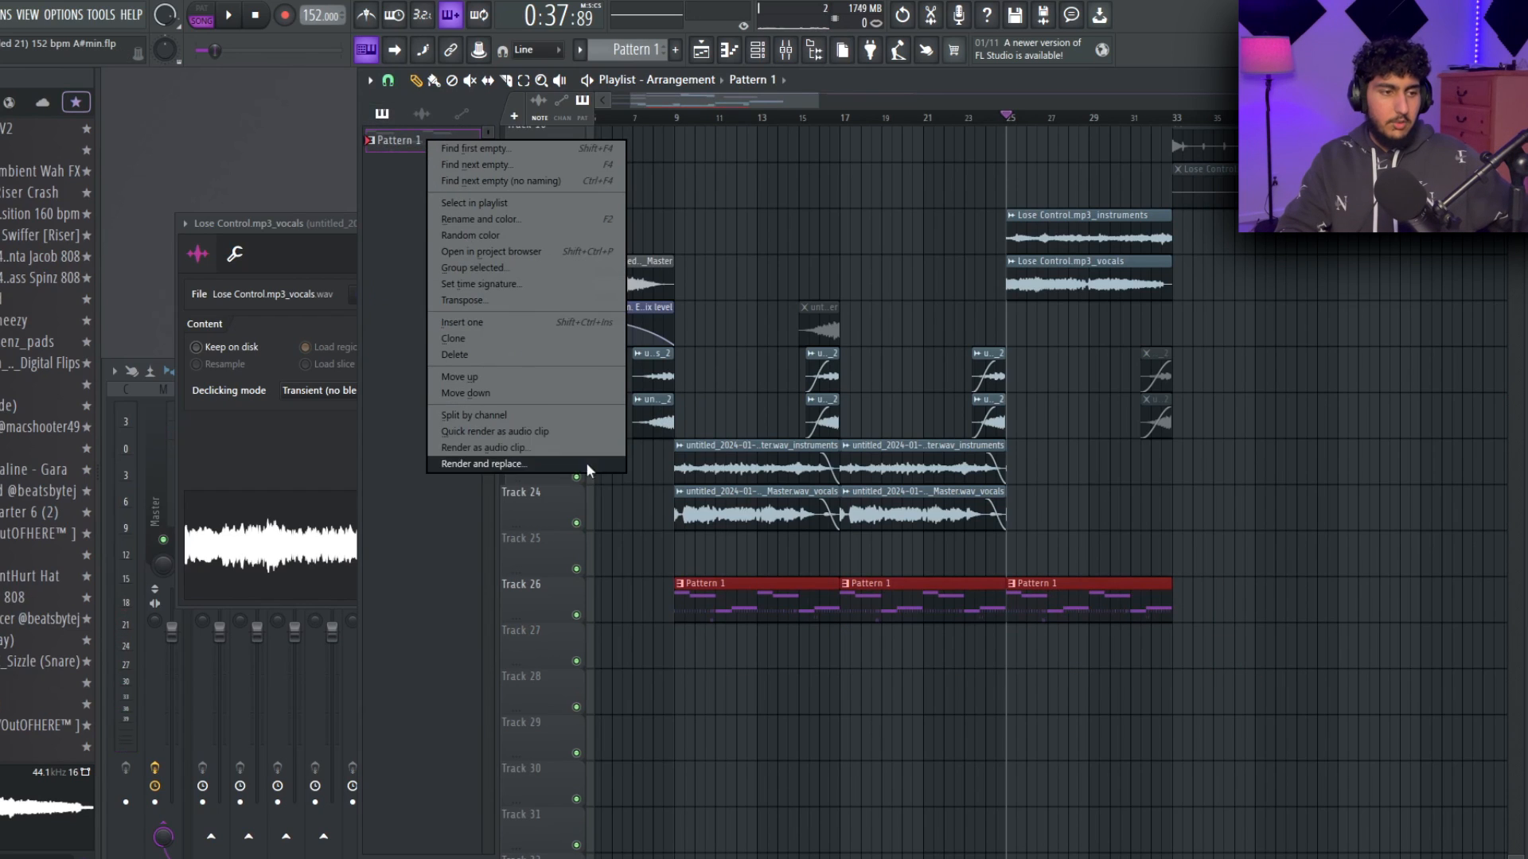
pyautogui.click(517, 420)
# Write bars 1 to 4 of the second 808 pattern with a three-bar F5 note followed by half-bar A#4 and C5 notes.
pyautogui.moveTo(555, 252); pyautogui.dragTo(675, 639)
pyautogui.press('space')
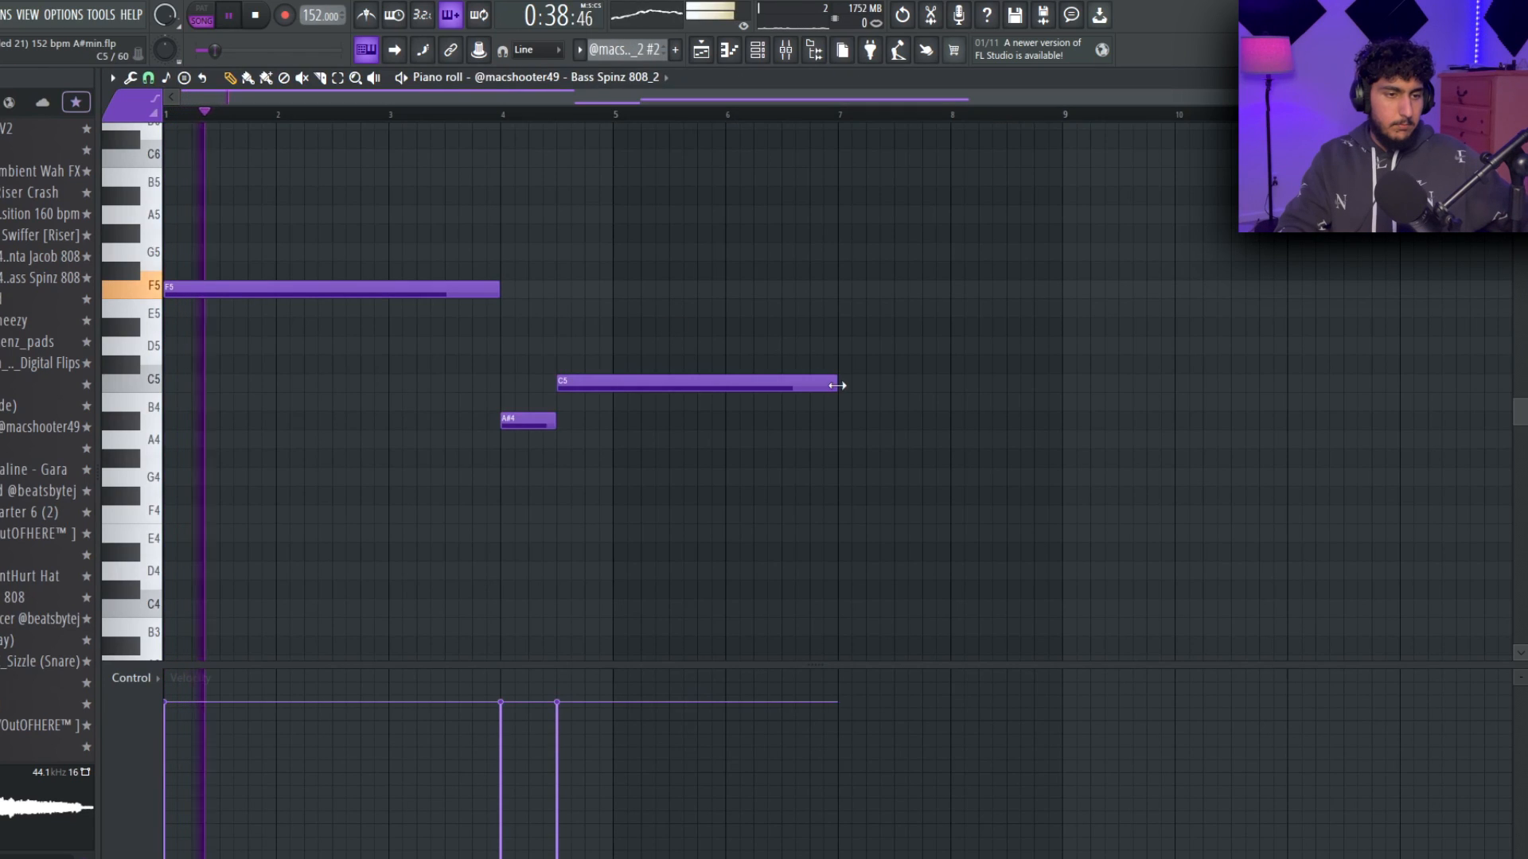
pyautogui.moveTo(836, 386); pyautogui.dragTo(606, 390)
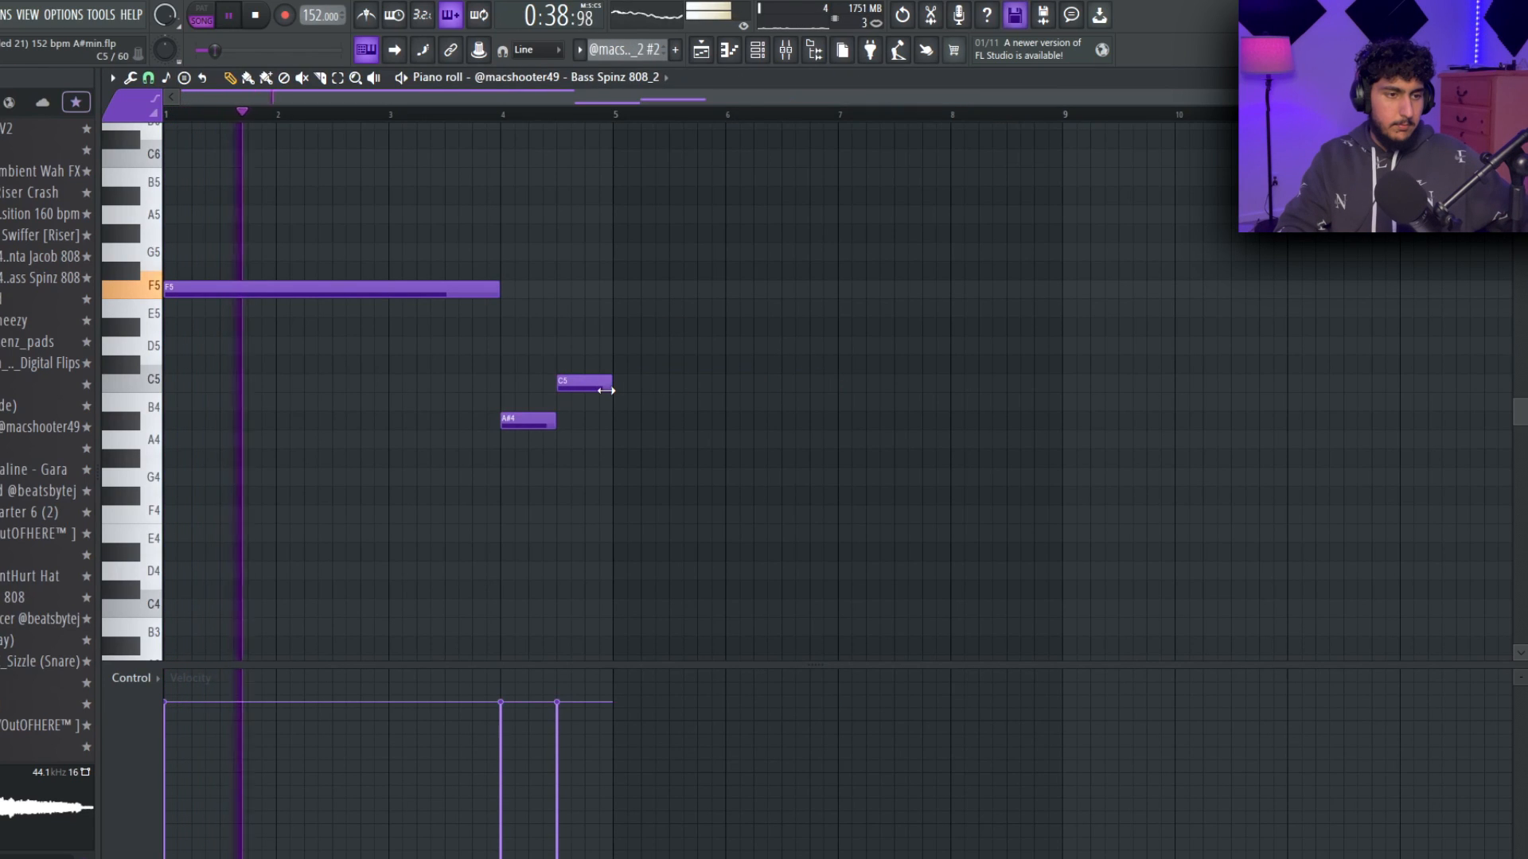
pyautogui.moveTo(576, 446); pyautogui.dragTo(514, 358)
pyautogui.hotkey('ctrl', 'd')
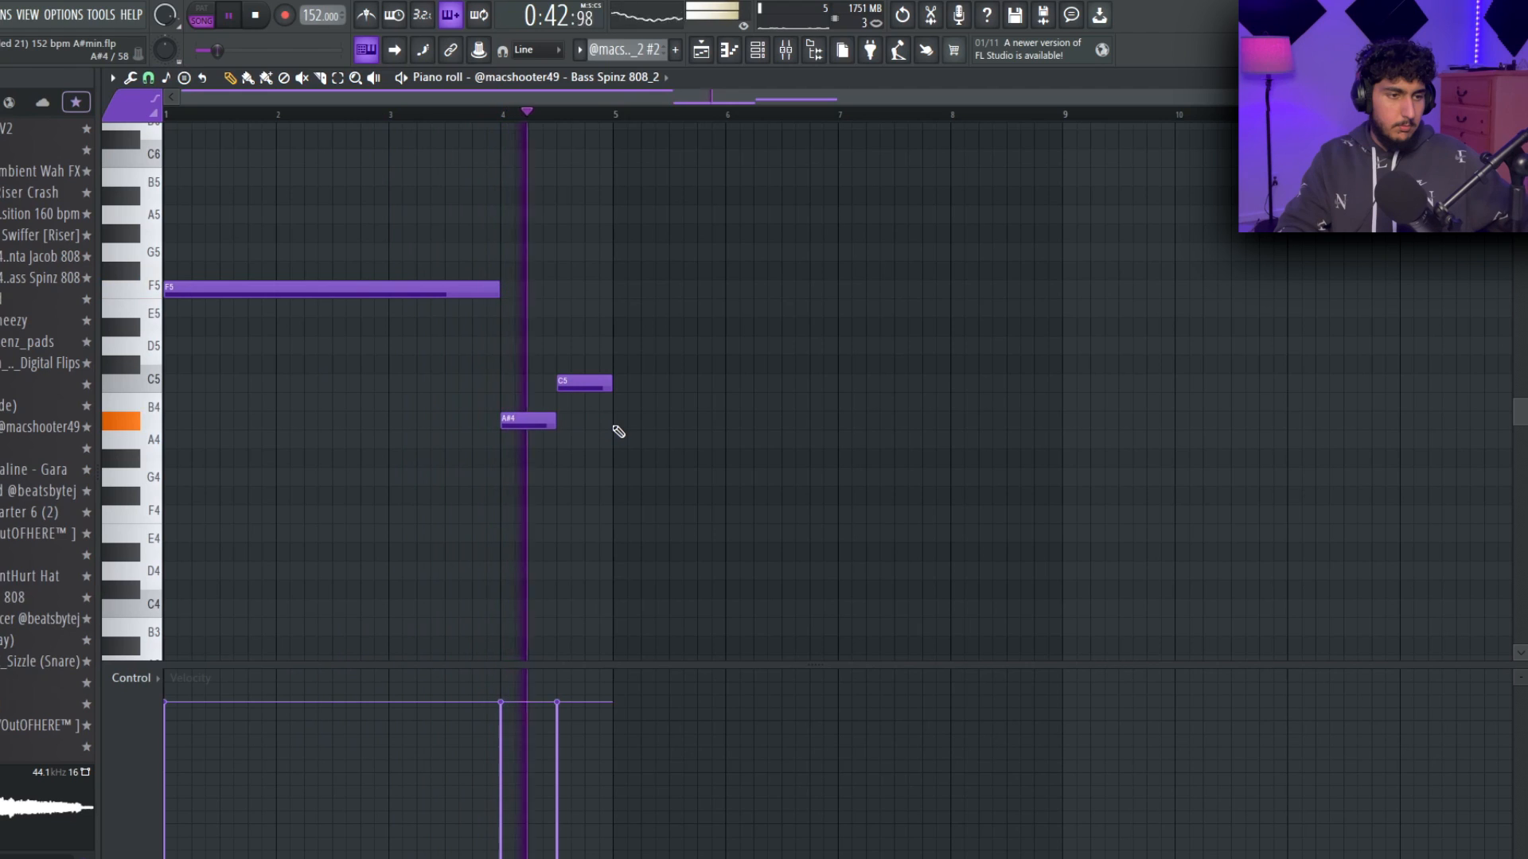
# Fill bars 5 to 8 of the 808 pattern with F5, D#5 and C#5 notes, extending the C#5 to the end of bar 8.
pyautogui.hotkey('ctrl', 'b')
pyautogui.hotkey('ctrl', 'd')
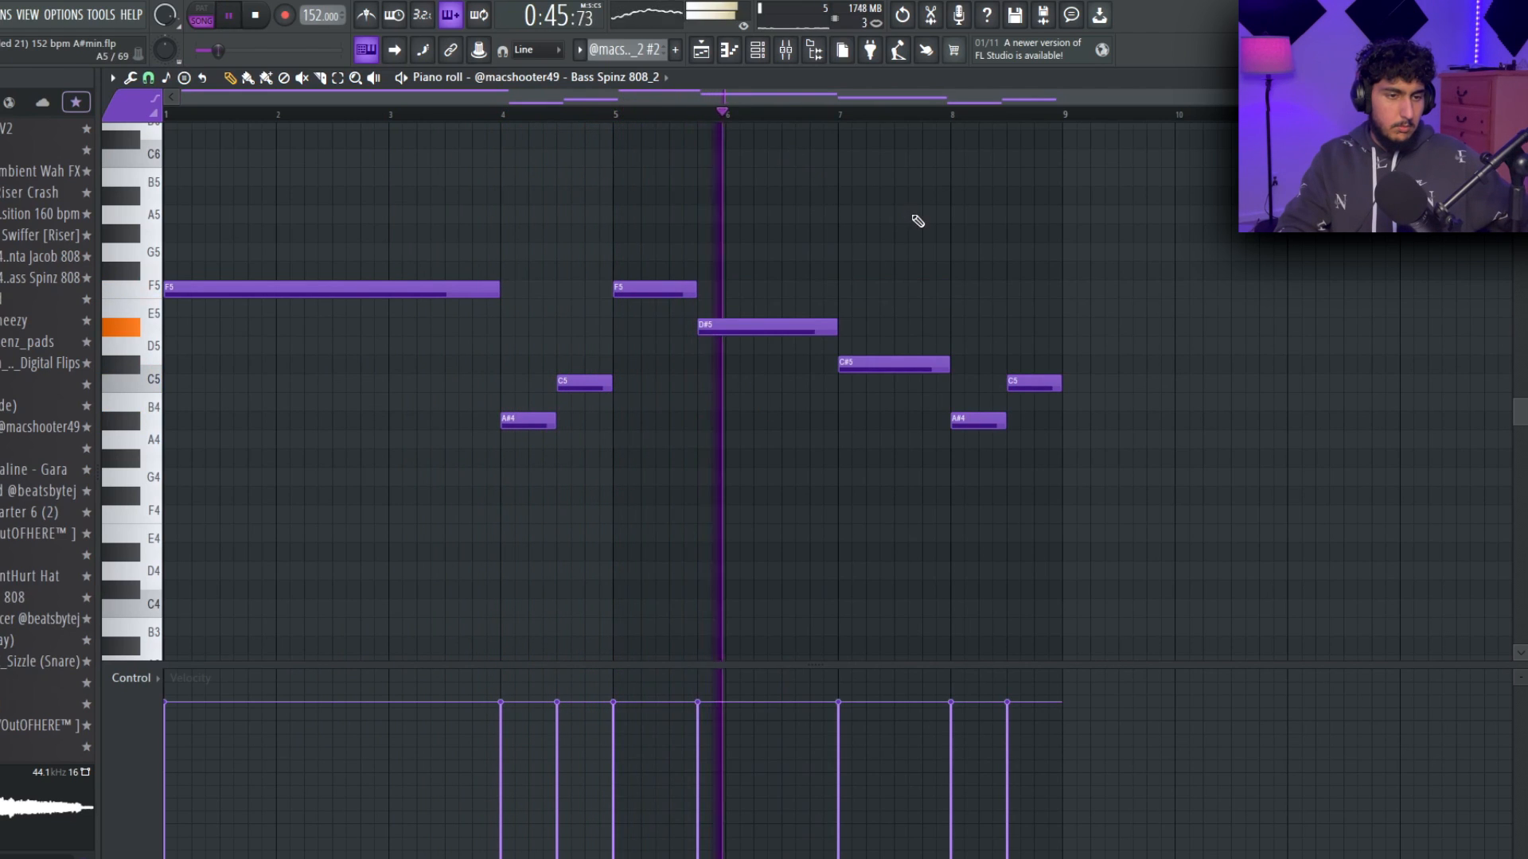
pyautogui.rightClick(1026, 383)
pyautogui.rightClick(999, 424)
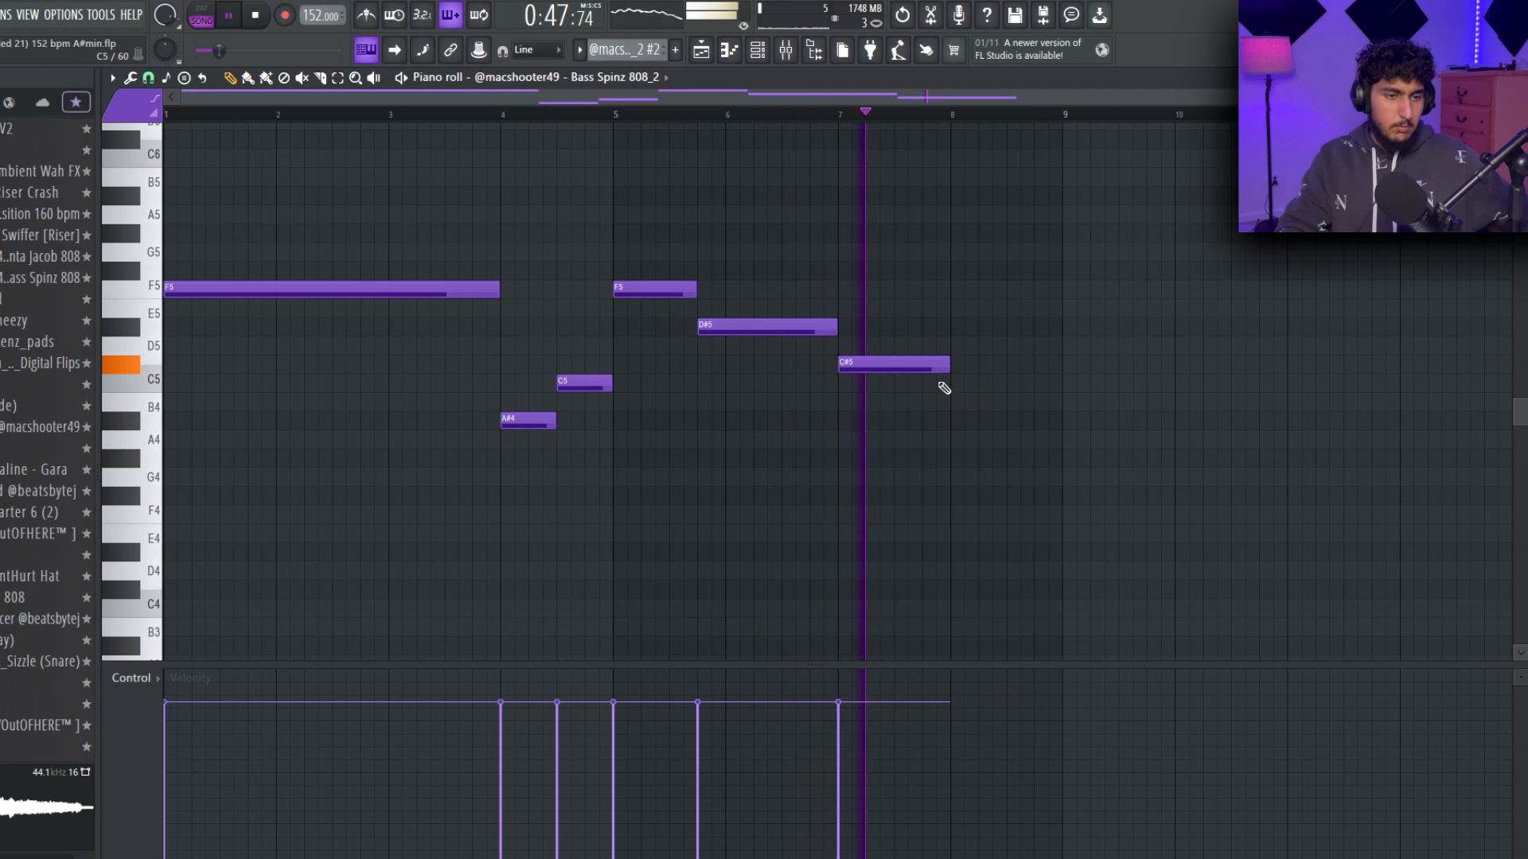
pyautogui.moveTo(948, 364); pyautogui.dragTo(1055, 365)
# Review the arrangement from bar 25 to bar 40 in the playlist during playback.
pyautogui.press('F5')
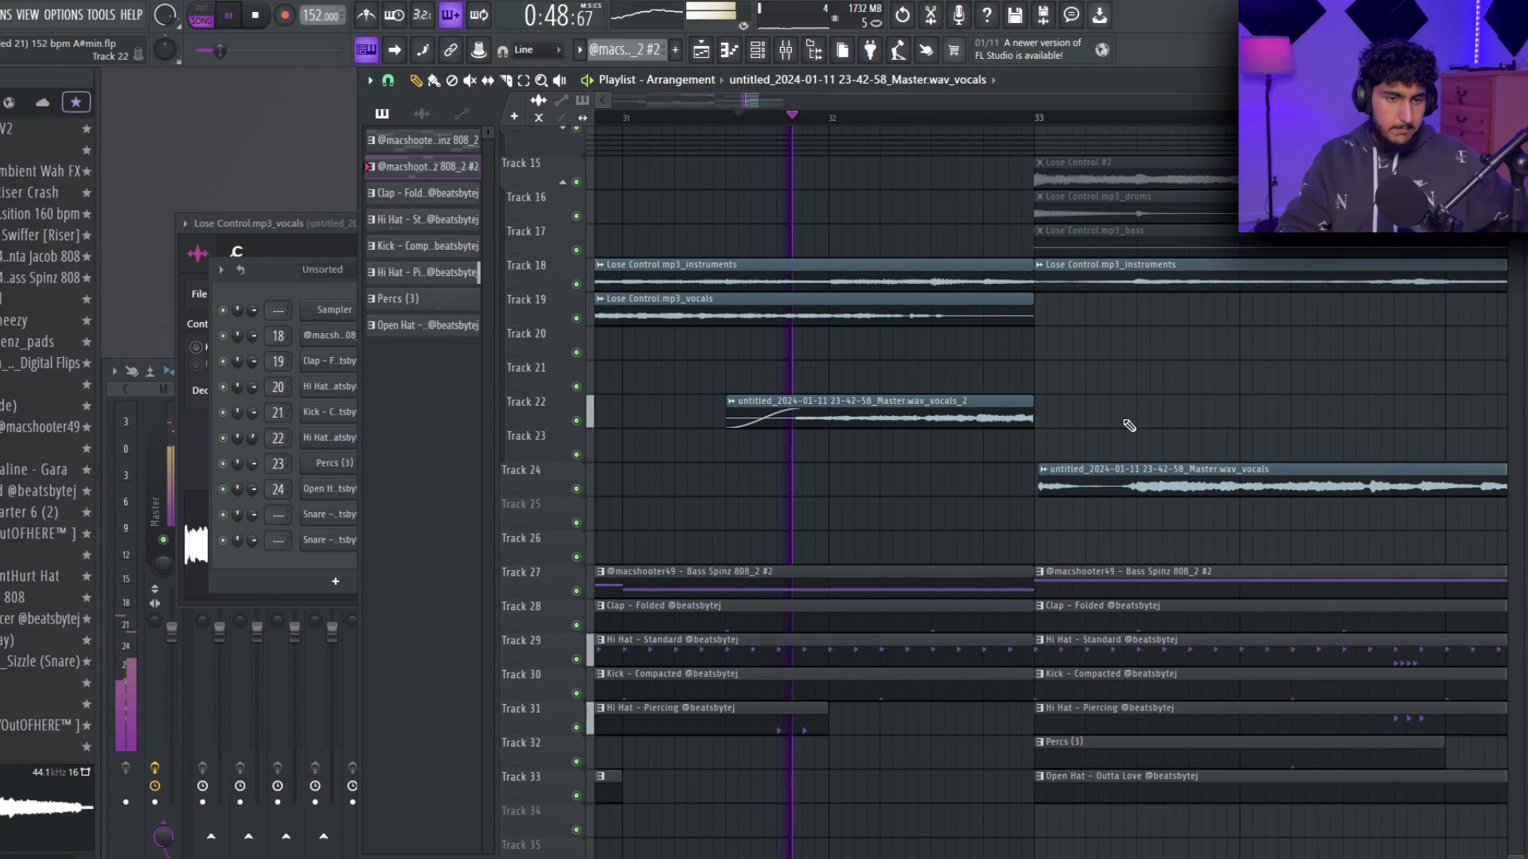
pyautogui.scroll(7, 1047, 472)
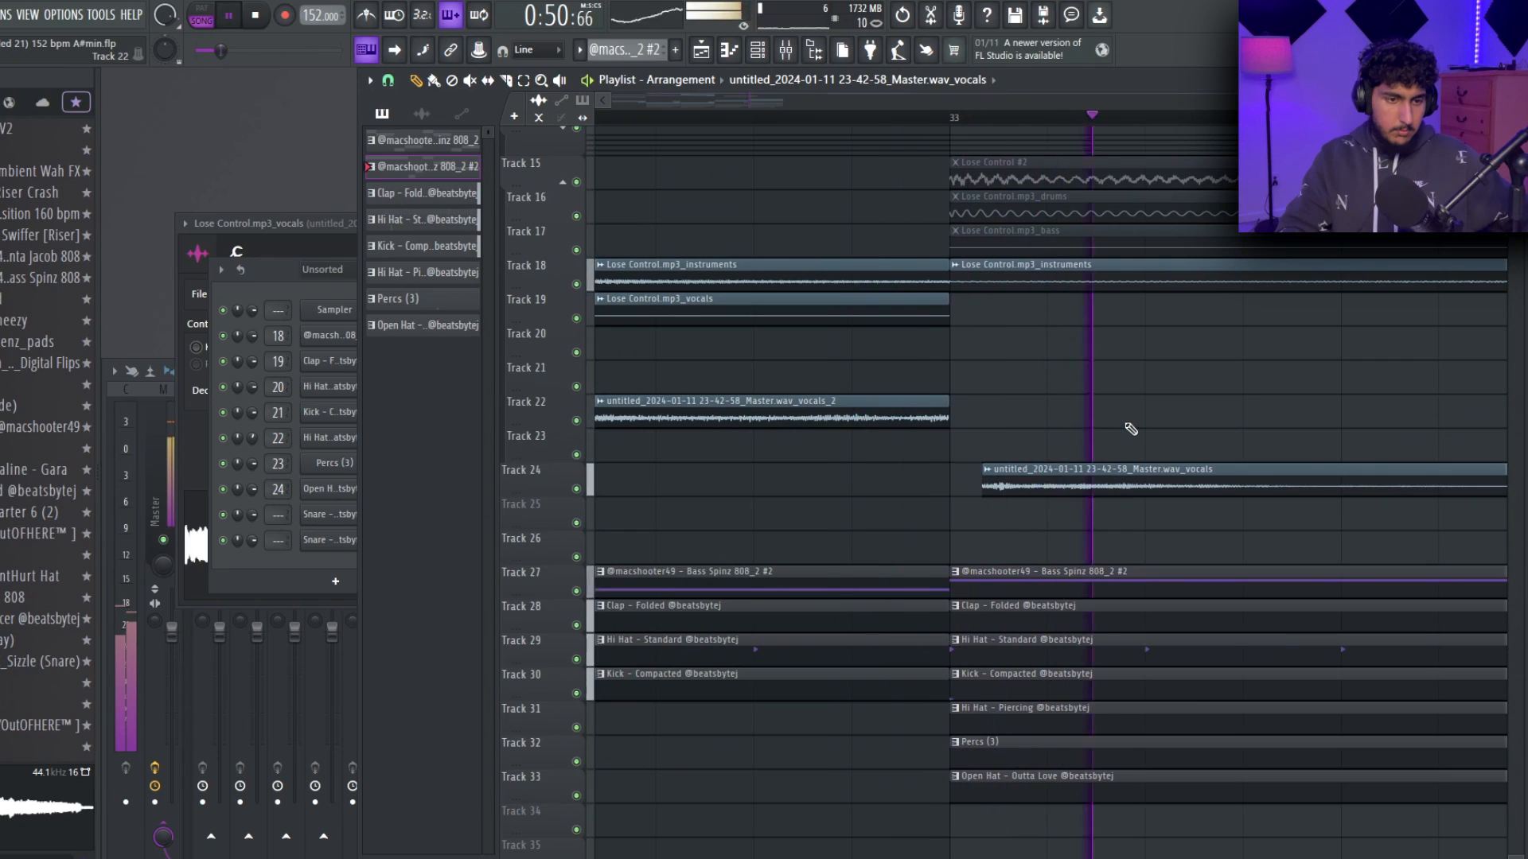
pyautogui.scroll(-5, 1130, 429)
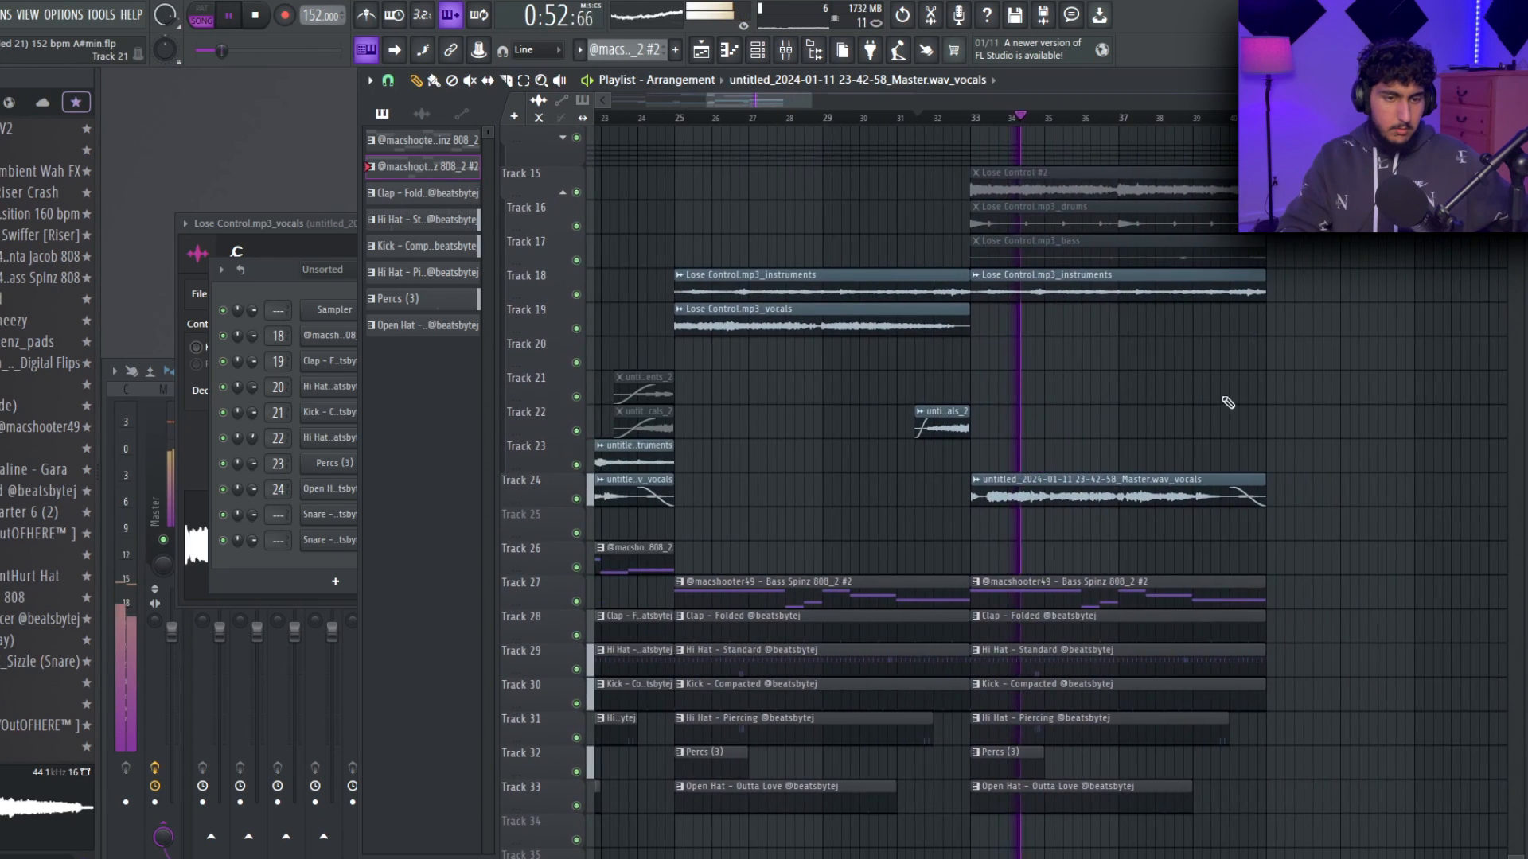
pyautogui.moveTo(1228, 403); pyautogui.dragTo(1198, 405)
pyautogui.scroll(-1, 1233, 402)
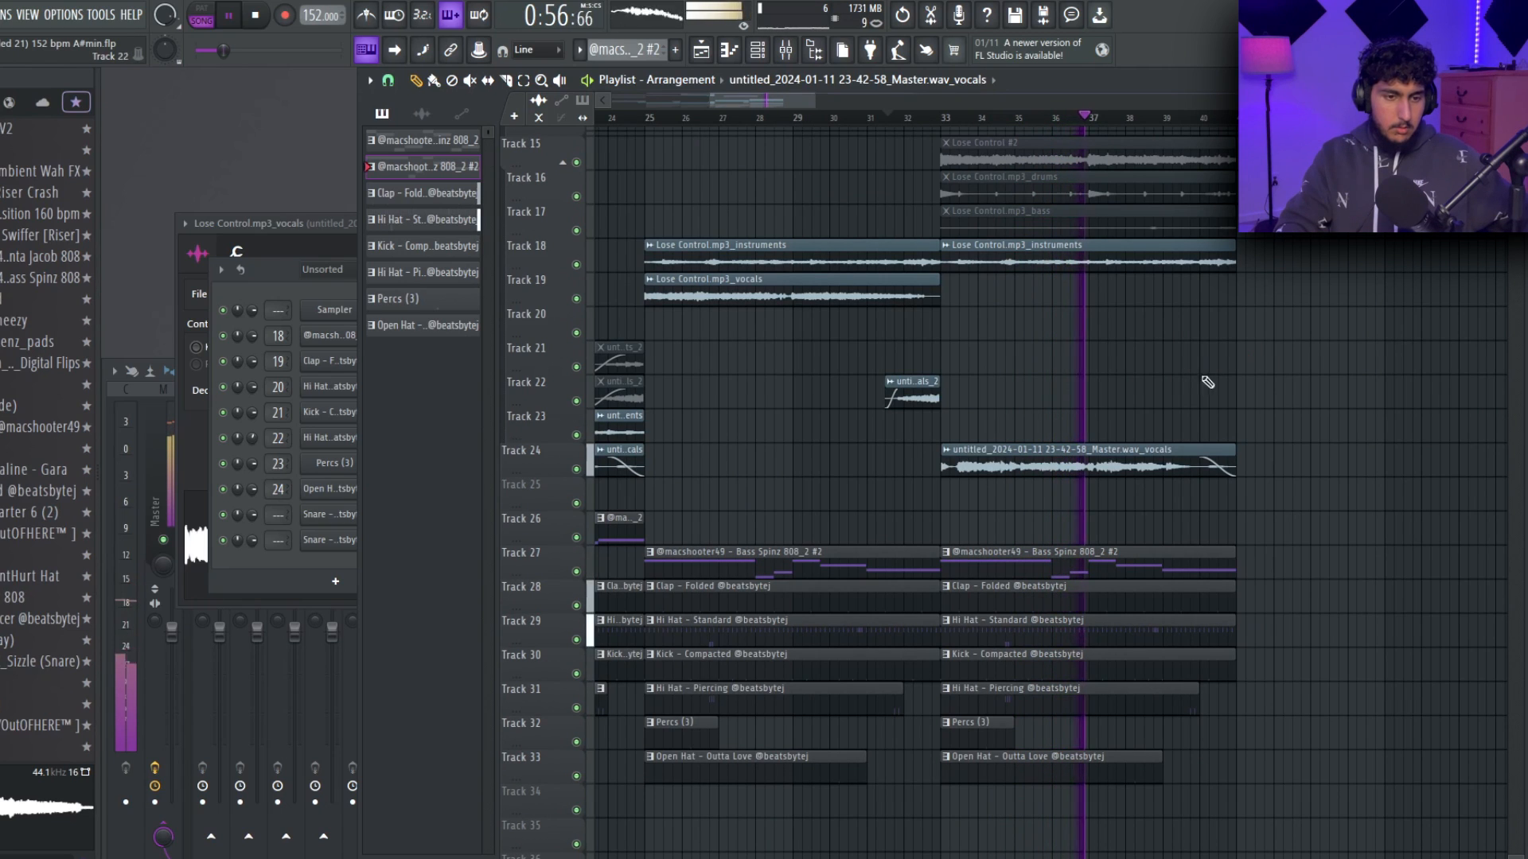
# Lower the 808 pattern's opening note to A#4 and place a C#5 note at the start of bar 5.
pyautogui.scroll(-3, 1171, 397)
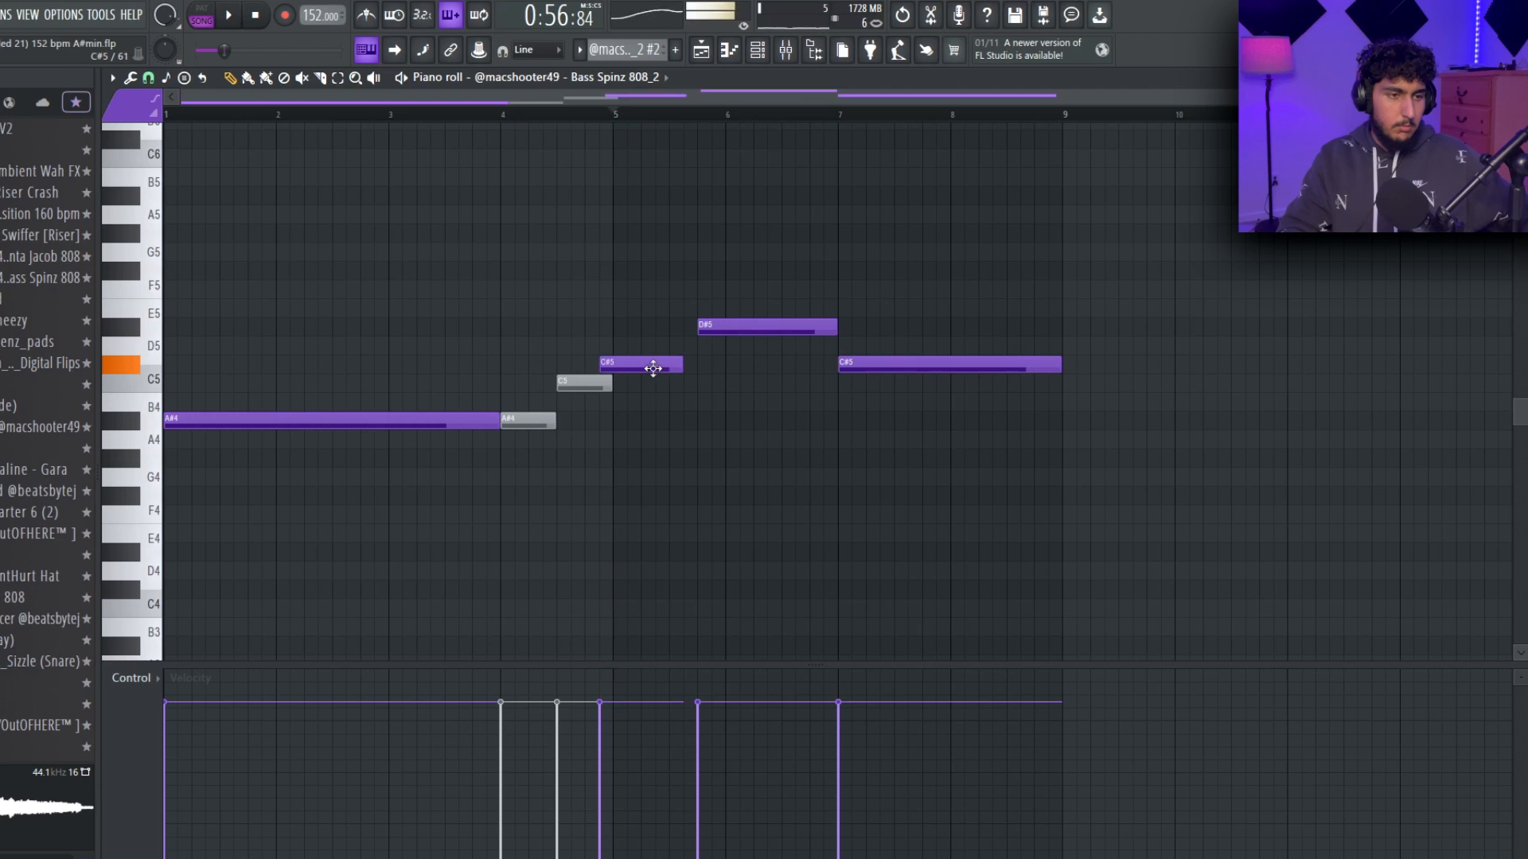
pyautogui.moveTo(665, 351); pyautogui.dragTo(666, 375)
pyautogui.press('space')
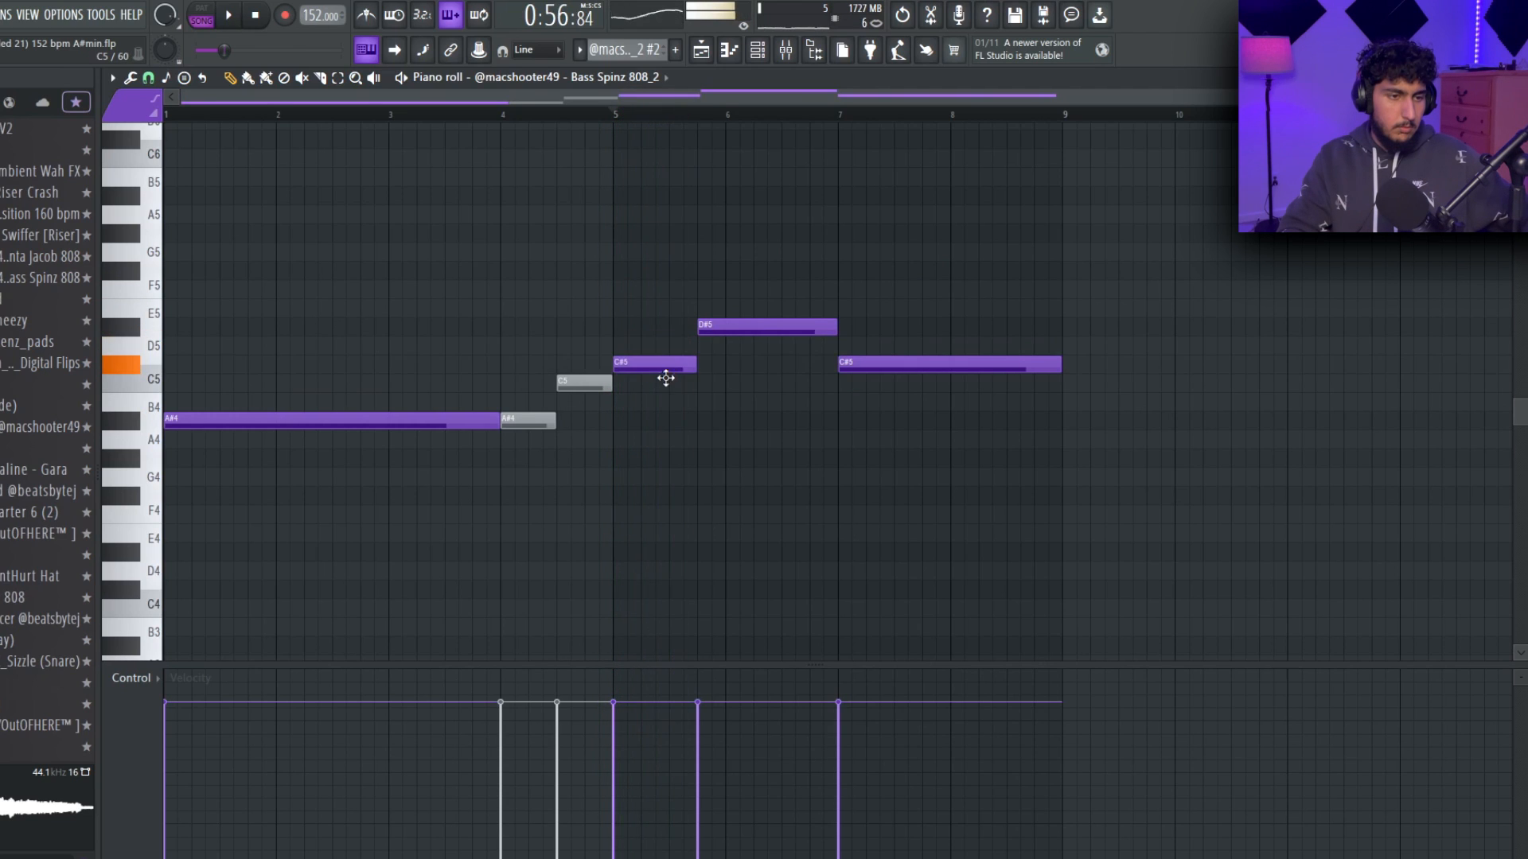
# Lower the 808 pattern's D#5 note to C5 and its final C#5 note to A#4.
pyautogui.moveTo(721, 328); pyautogui.dragTo(719, 384)
pyautogui.moveTo(875, 364); pyautogui.dragTo(877, 420)
pyautogui.press('F5')
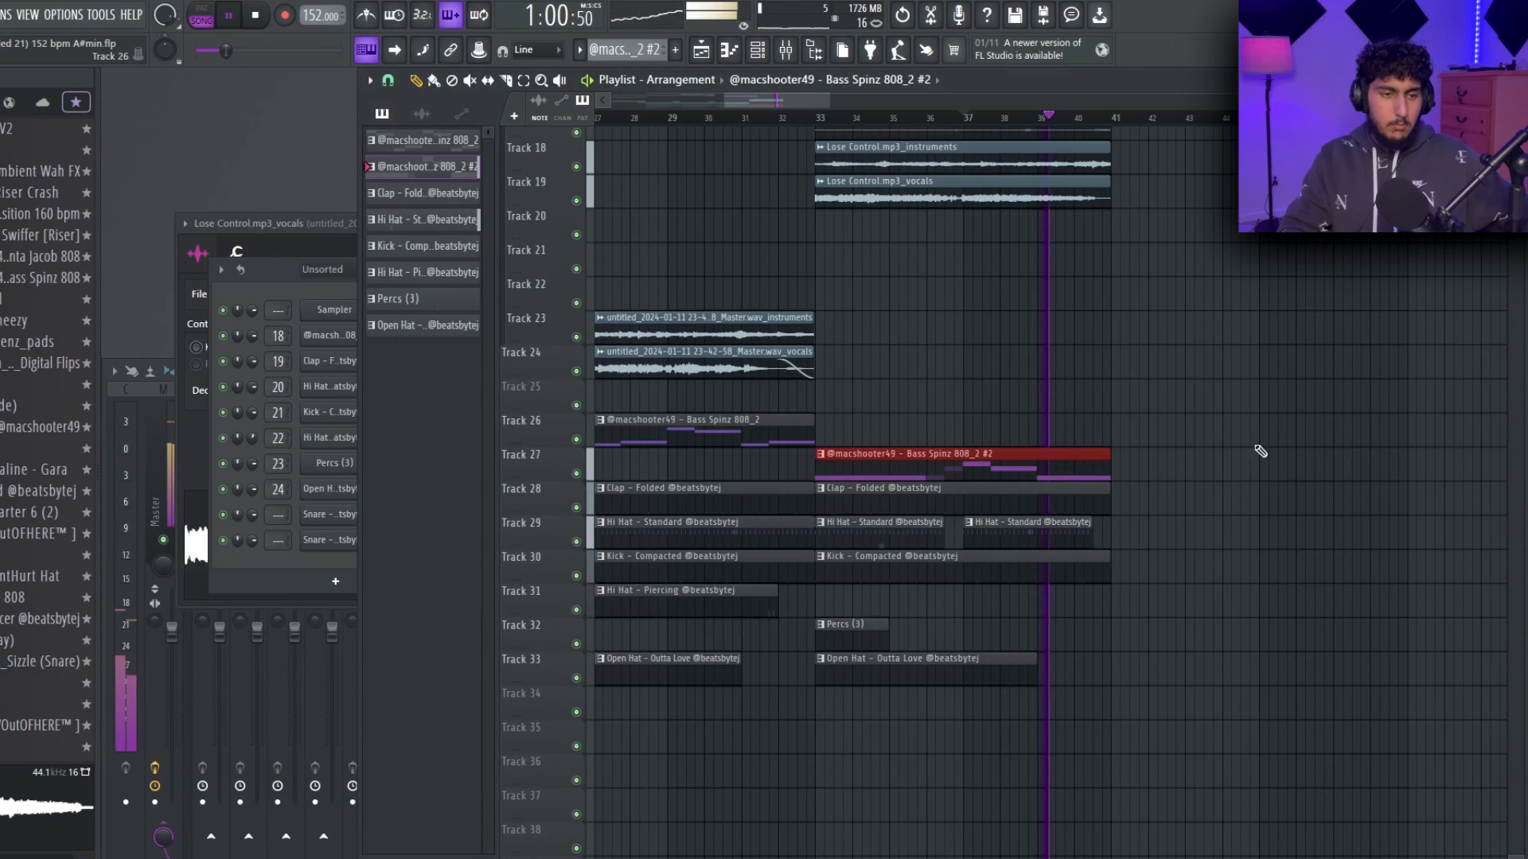
# Extend the arrangement over bars 41 to 48 with the second 808 pattern, drums and instruments, adding the master vocals clip.
pyautogui.scroll(-2, 1066, 374)
pyautogui.keyDown('ctrl'); pyautogui.click(1106, 374); pyautogui.keyUp('ctrl')
pyautogui.doubleClick(991, 478)
pyautogui.press('space')
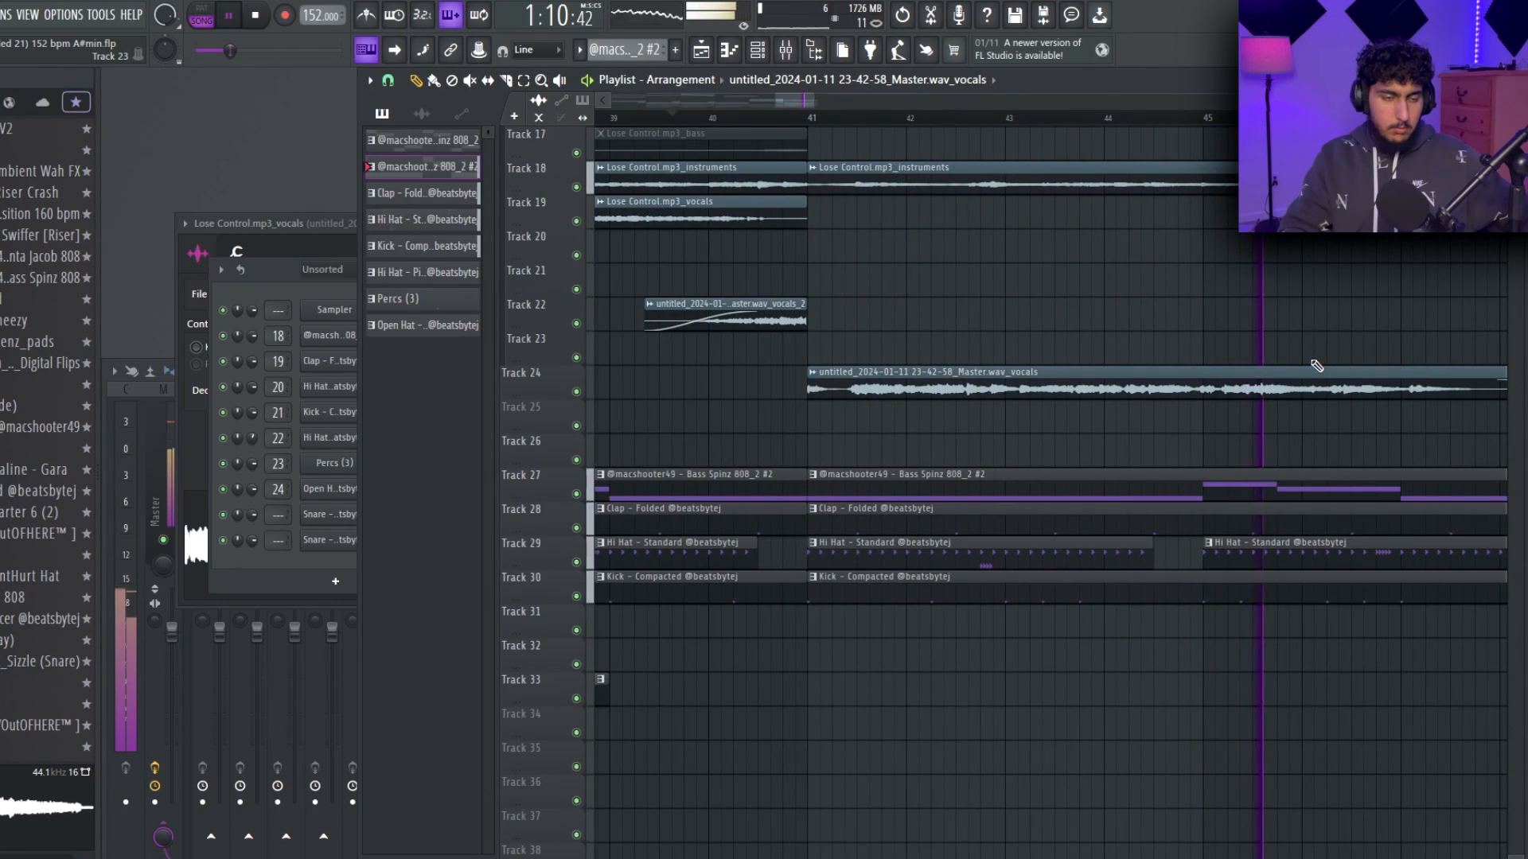
pyautogui.scroll(-5, 1317, 366)
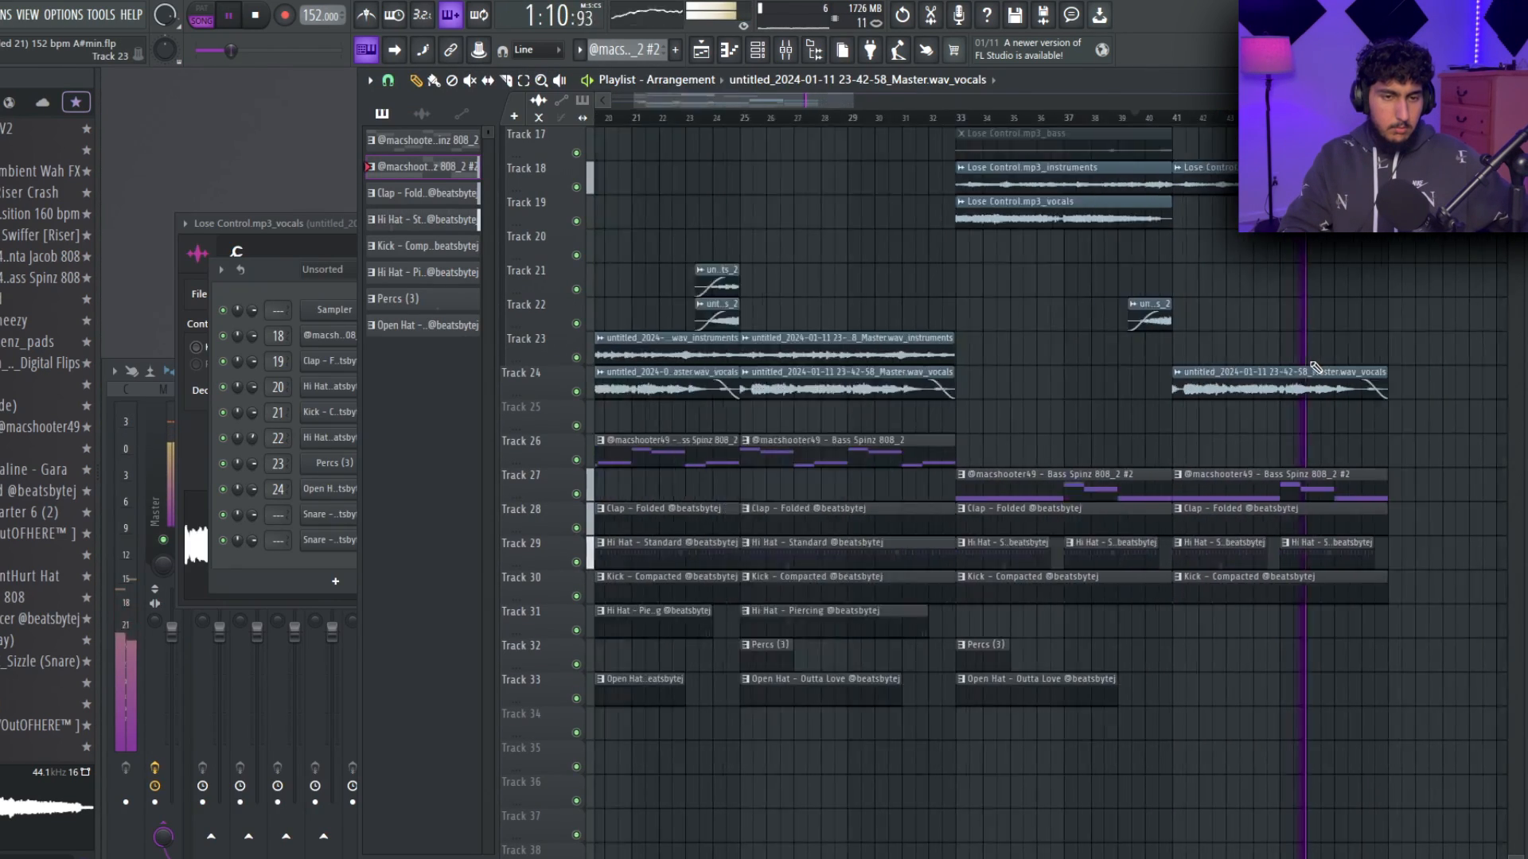
# Copy the full melody, first 808 pattern and drum sections to bars 49 and 57.
pyautogui.moveTo(885, 712); pyautogui.dragTo(1244, 343)
pyautogui.scroll(5, 1234, 343)
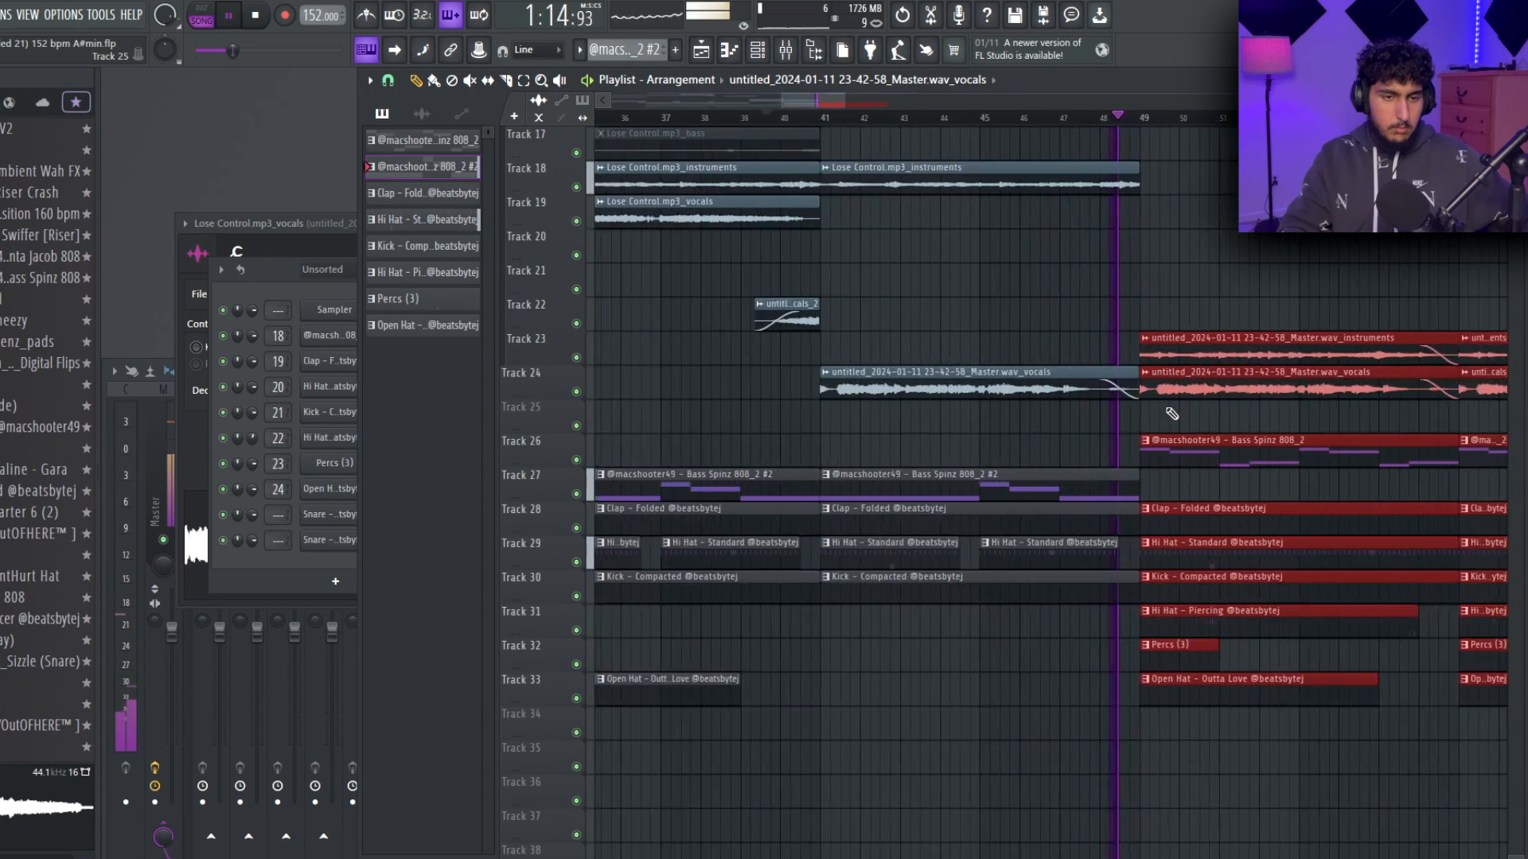
pyautogui.keyDown('ctrl'); pyautogui.click(1066, 416); pyautogui.keyUp('ctrl')
pyautogui.scroll(-6, 1084, 378)
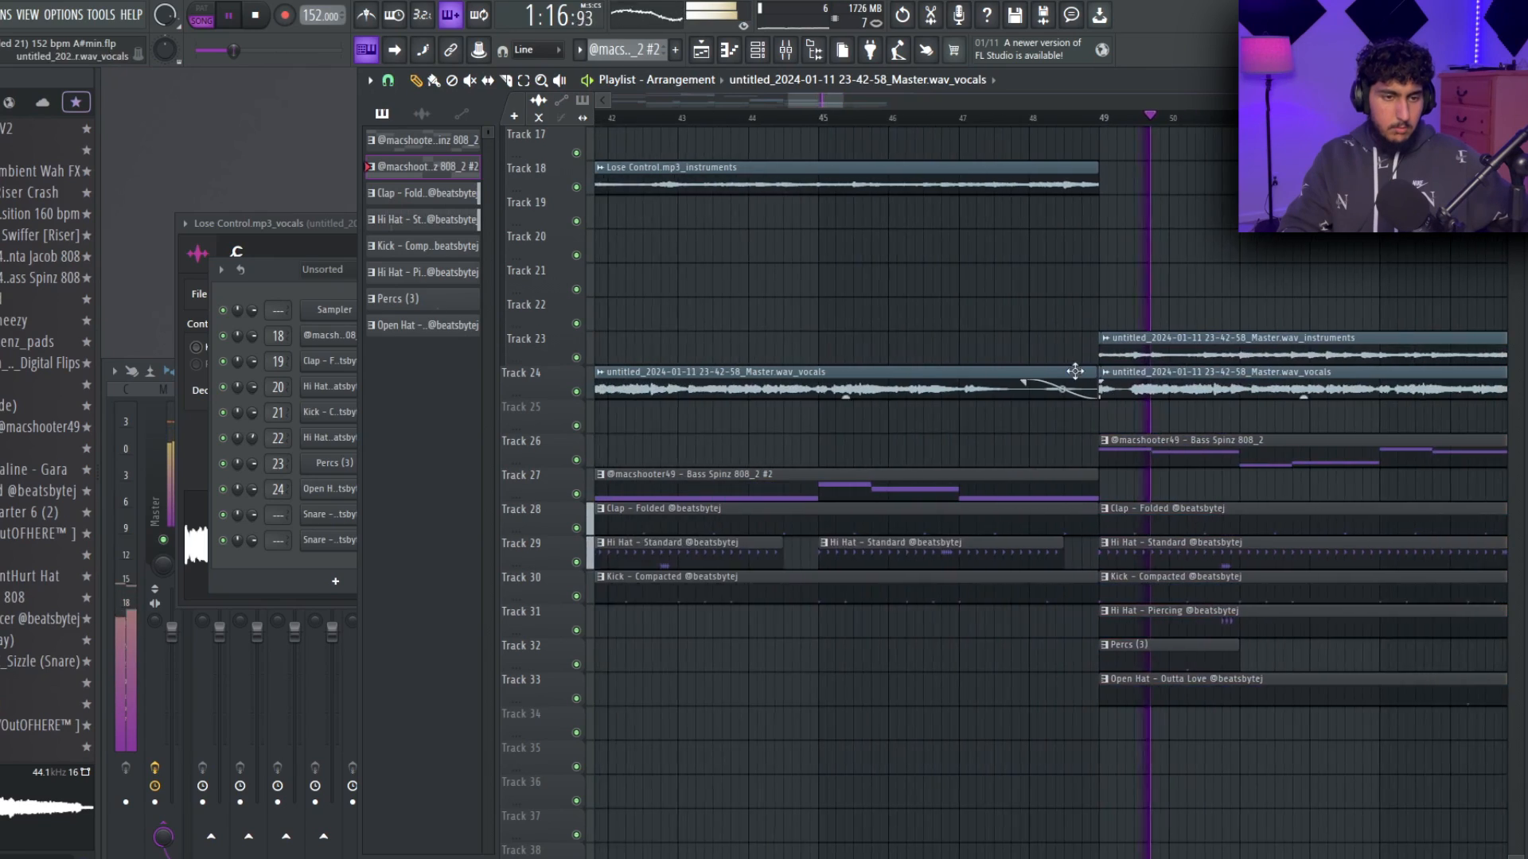
# Place the instrument and vocal transition clips ahead of bar 49 and trim the 808 and kick clips just before it.
pyautogui.scroll(1, 935, 299)
pyautogui.scroll(-1, 935, 299)
pyautogui.moveTo(751, 326); pyautogui.dragTo(689, 271)
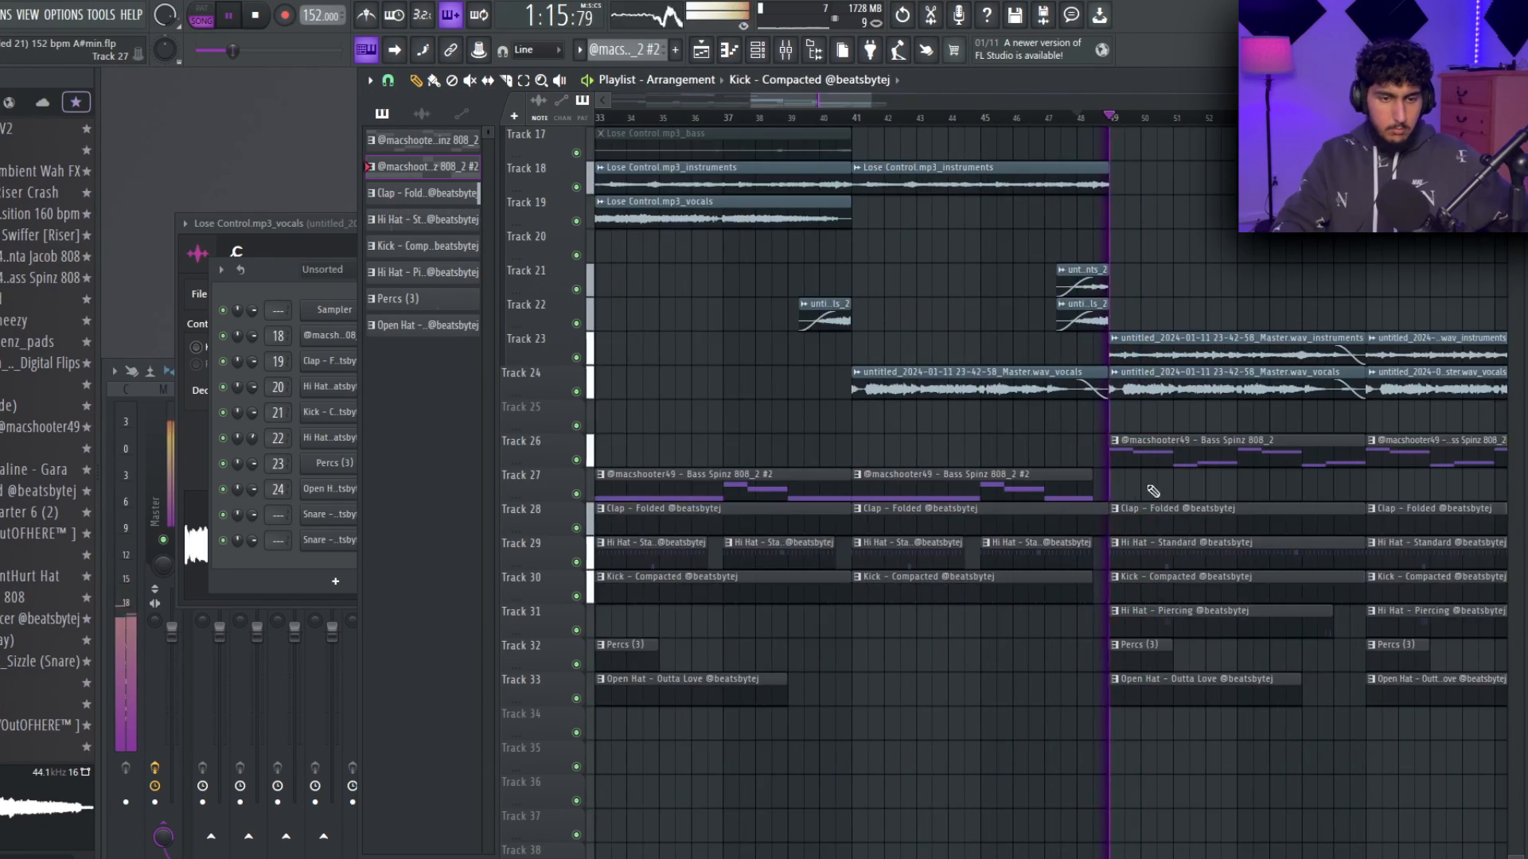
# Select the full section starting at bar 57 and duplicate it to bar 65.
pyautogui.scroll(-5, 1152, 491)
pyautogui.moveTo(1285, 491); pyautogui.dragTo(1265, 515)
pyautogui.scroll(-1, 1280, 531)
pyautogui.scroll(-1, 1281, 531)
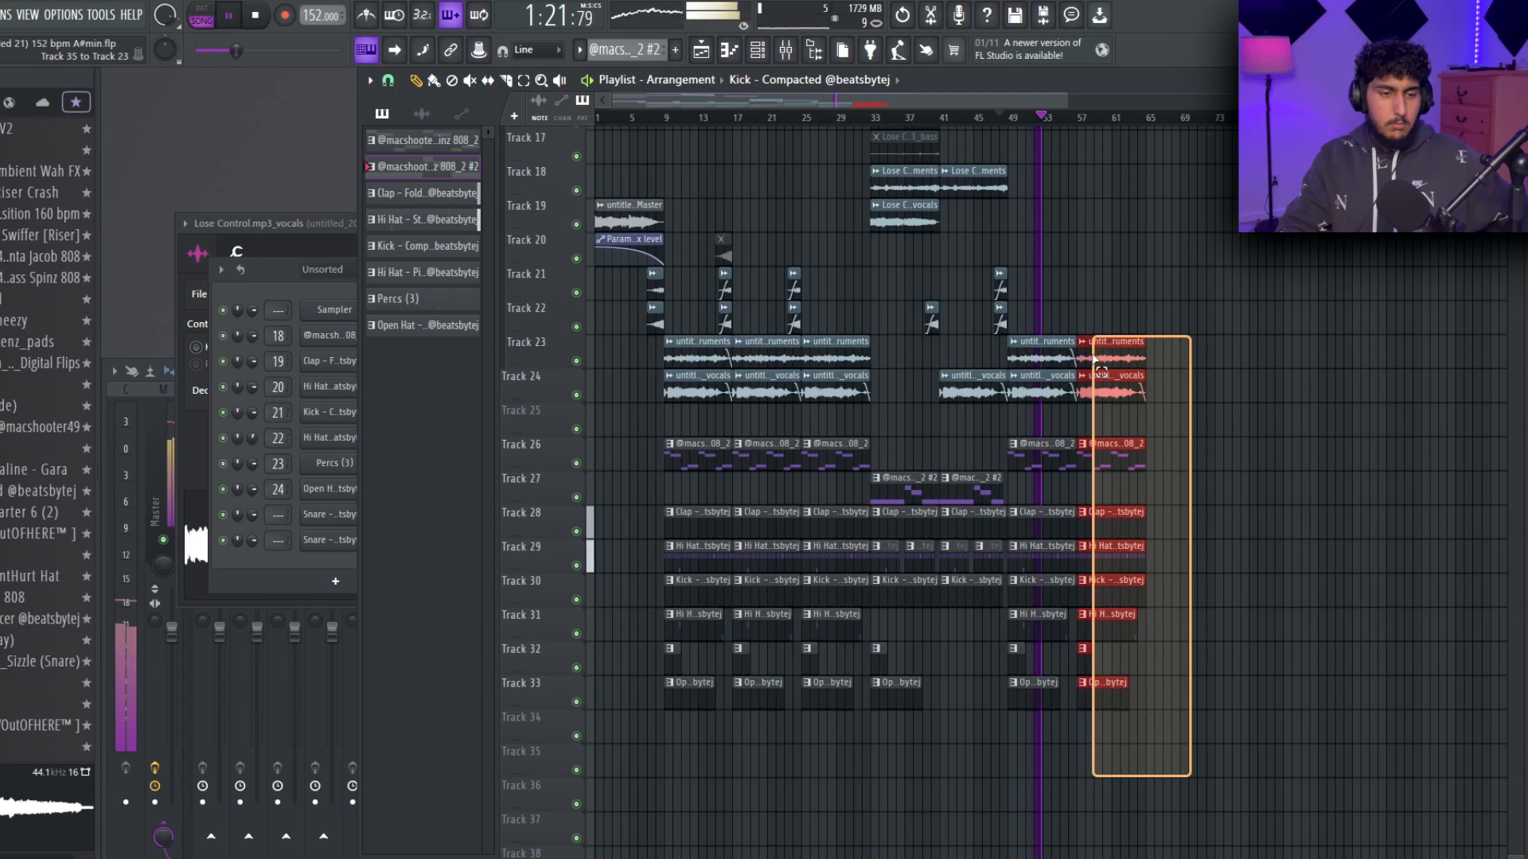
pyautogui.scroll(8, 1093, 368)
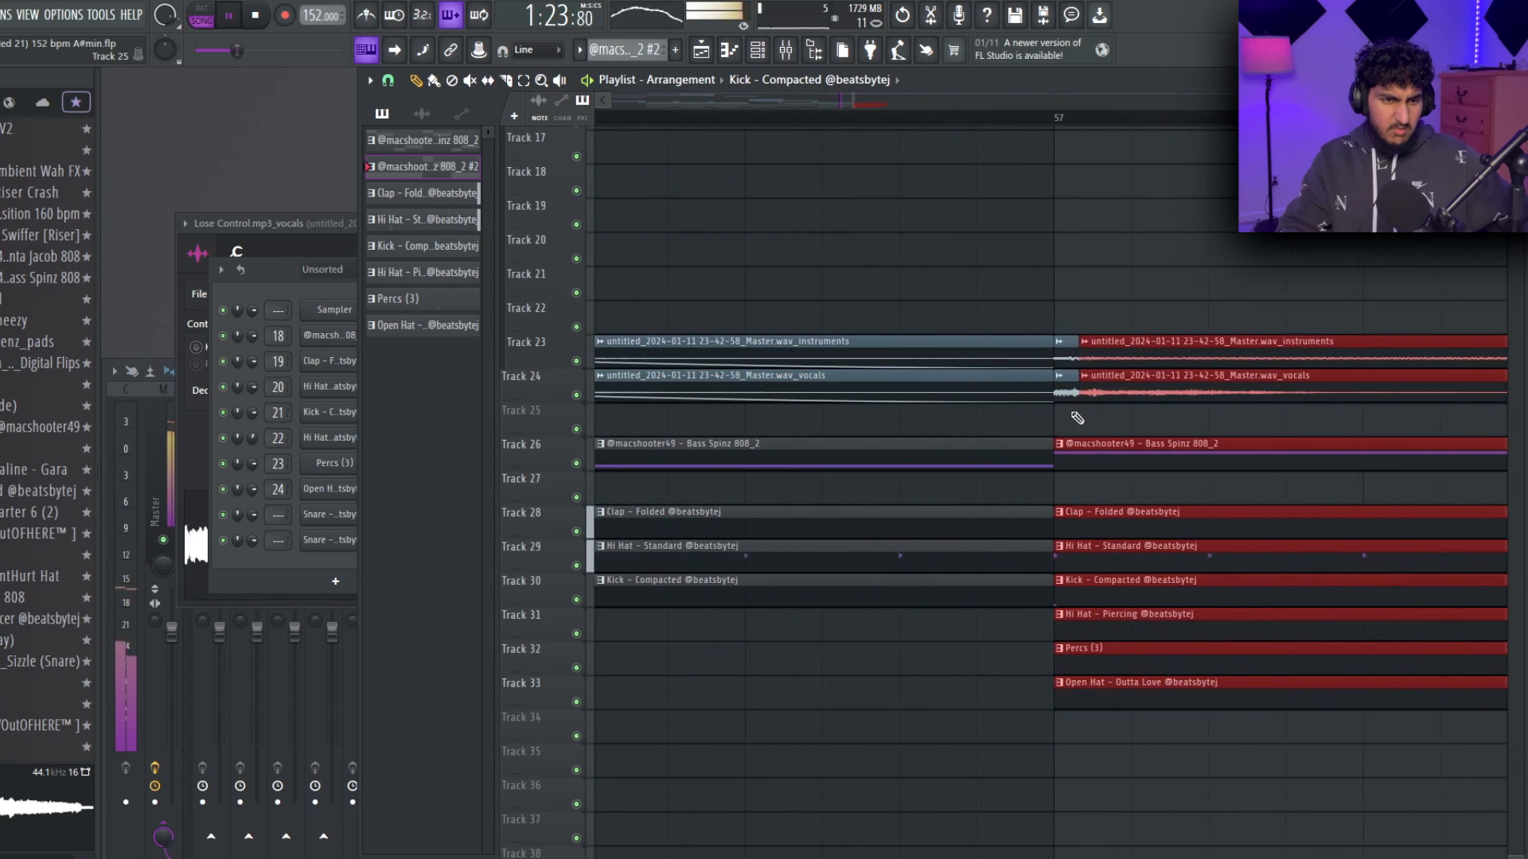
pyautogui.hotkey('ctrl', 'b')
pyautogui.scroll(-5, 1129, 357)
# Add transition clips ahead of bars 57 and 65, and copy the Lose Control stems and second 808 pattern to bar 73.
pyautogui.moveTo(1194, 312); pyautogui.dragTo(1187, 366)
pyautogui.scroll(-3, 1185, 364)
pyautogui.scroll(-3, 1050, 354)
pyautogui.scroll(7, 719, 403)
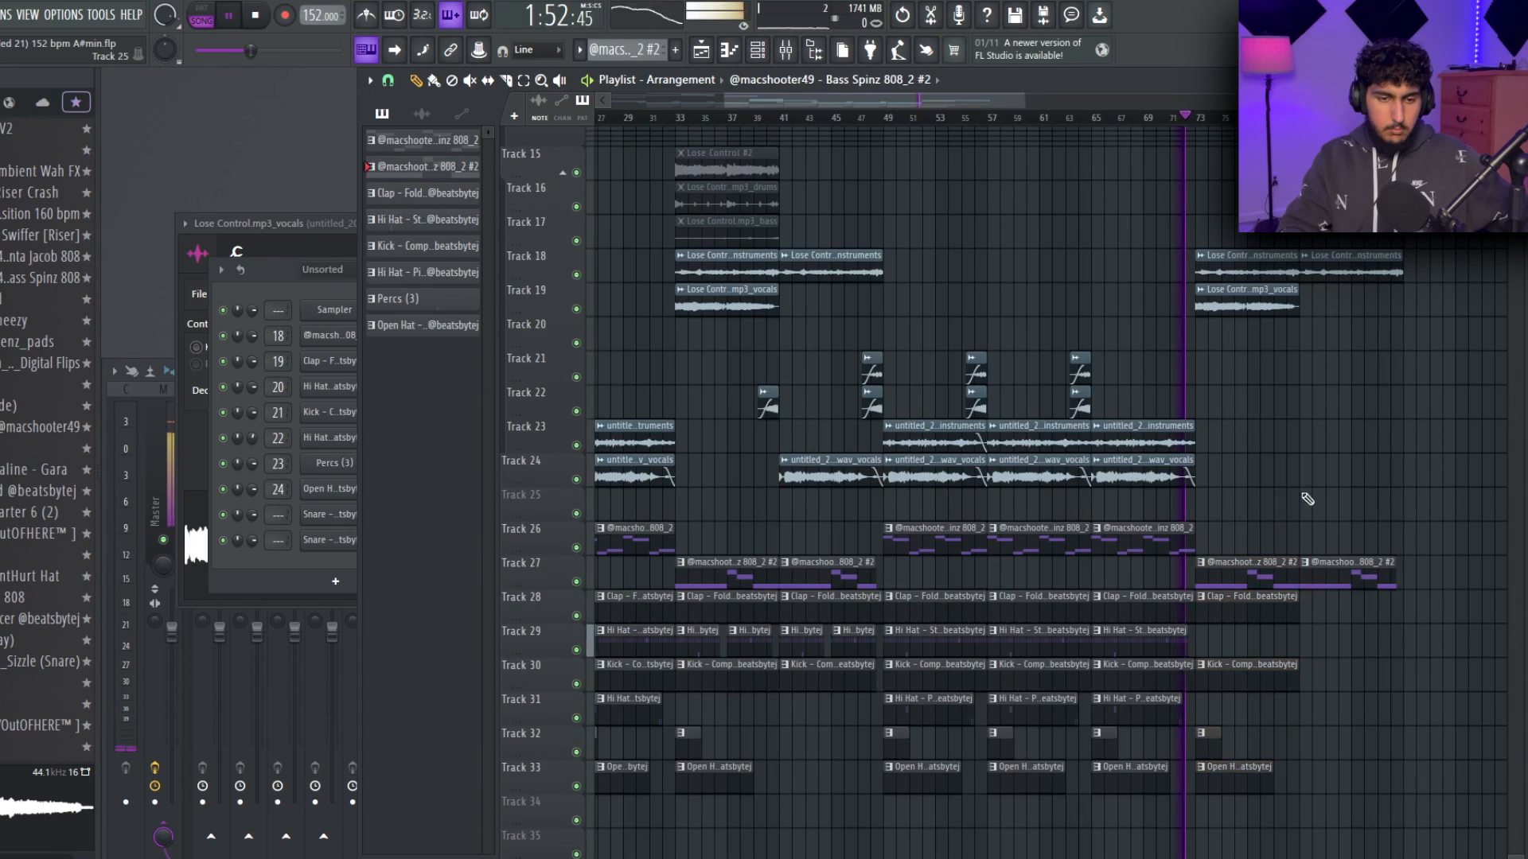
pyautogui.scroll(2, 1299, 508)
# Copy the clap, kick, percs and open hat clips from bar 73 to bar 81.
pyautogui.scroll(-3, 1279, 541)
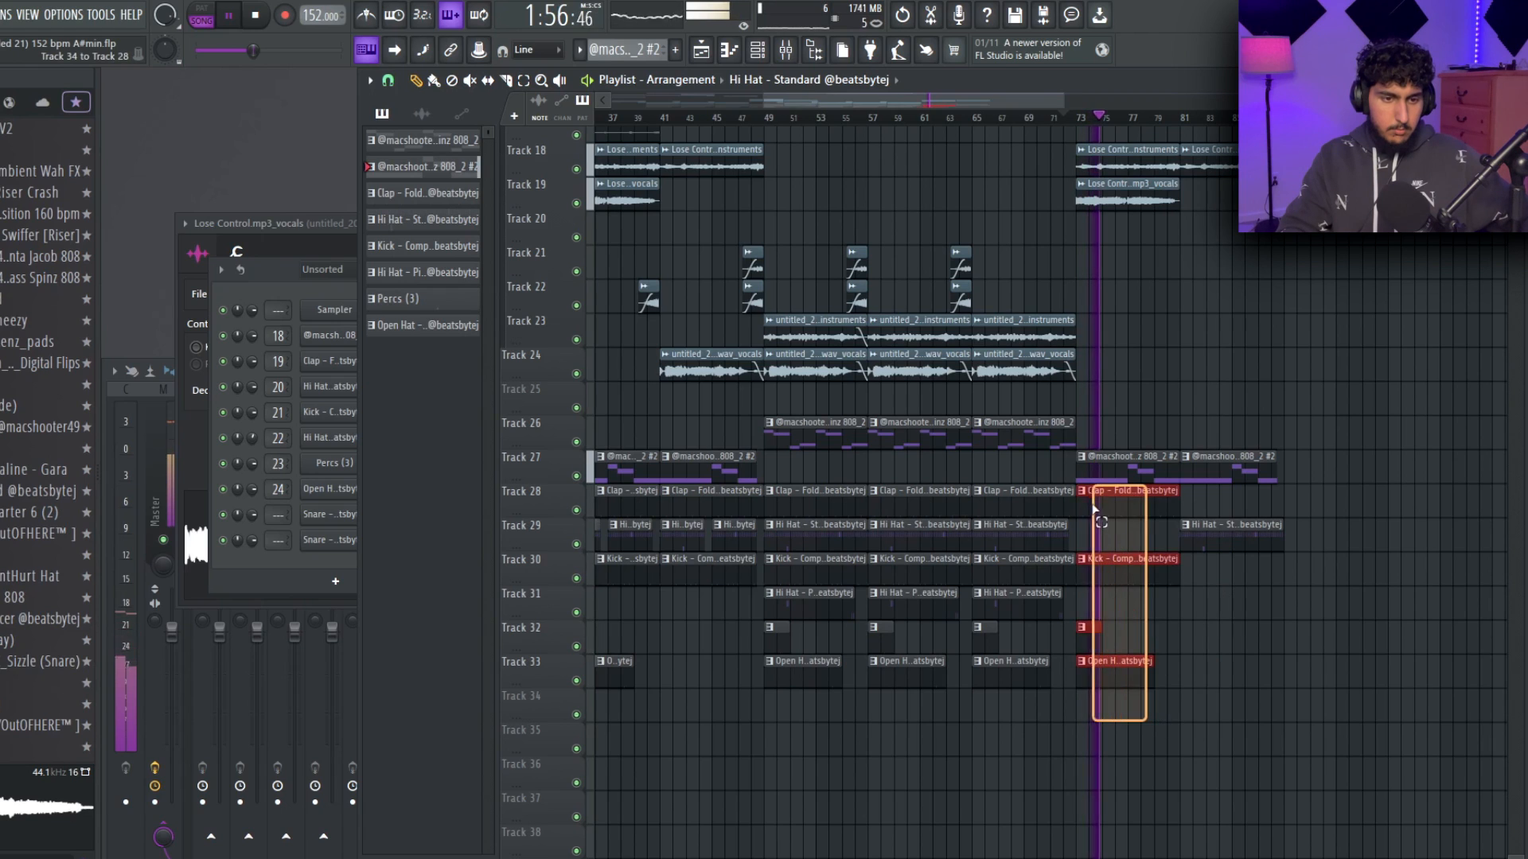
pyautogui.scroll(3, 1176, 121)
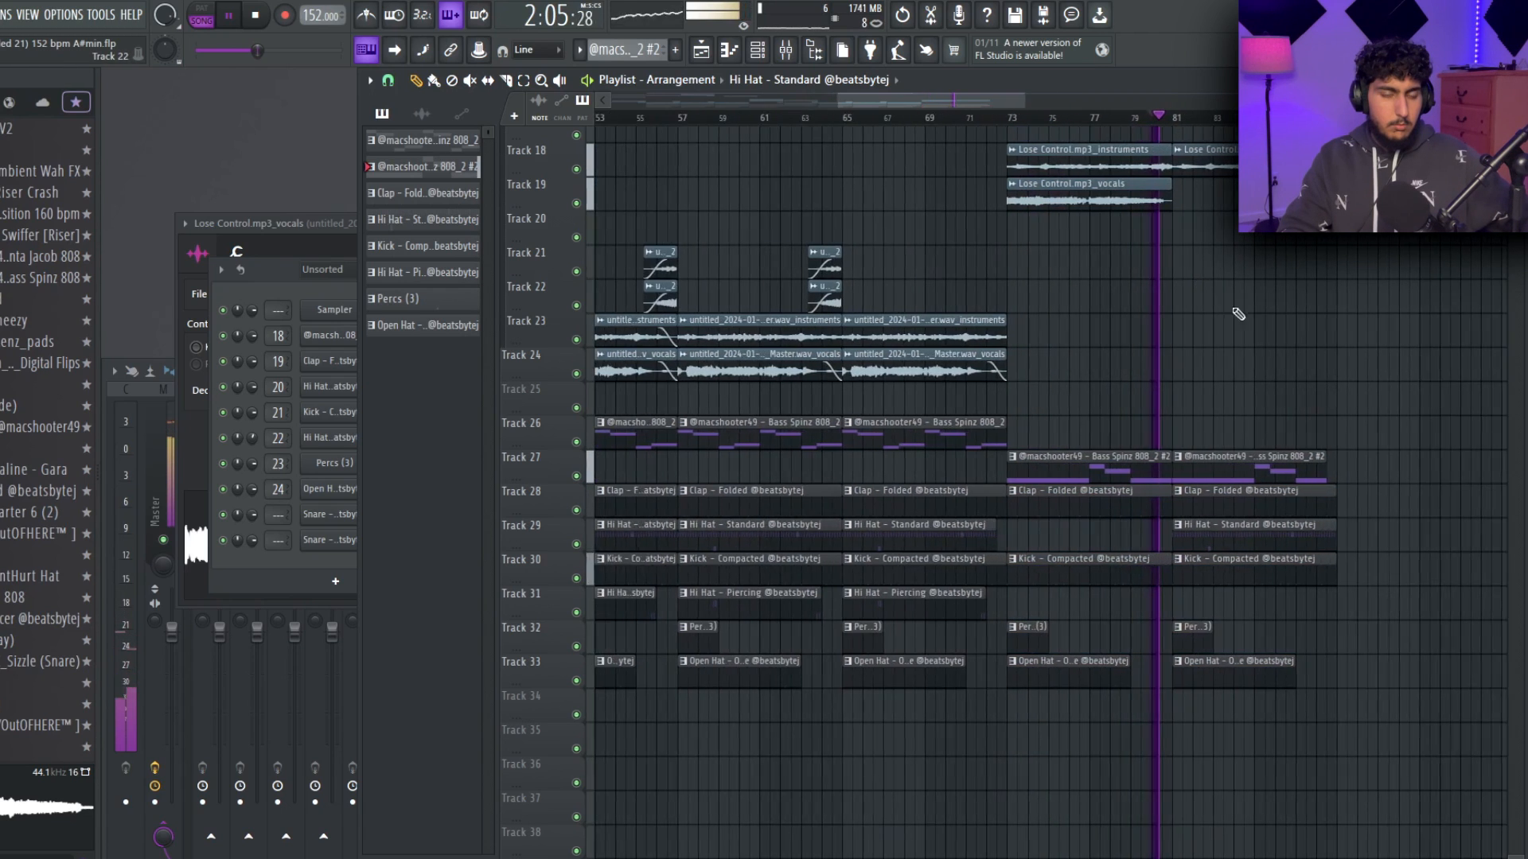
pyautogui.hscroll(1, 1225, 319)
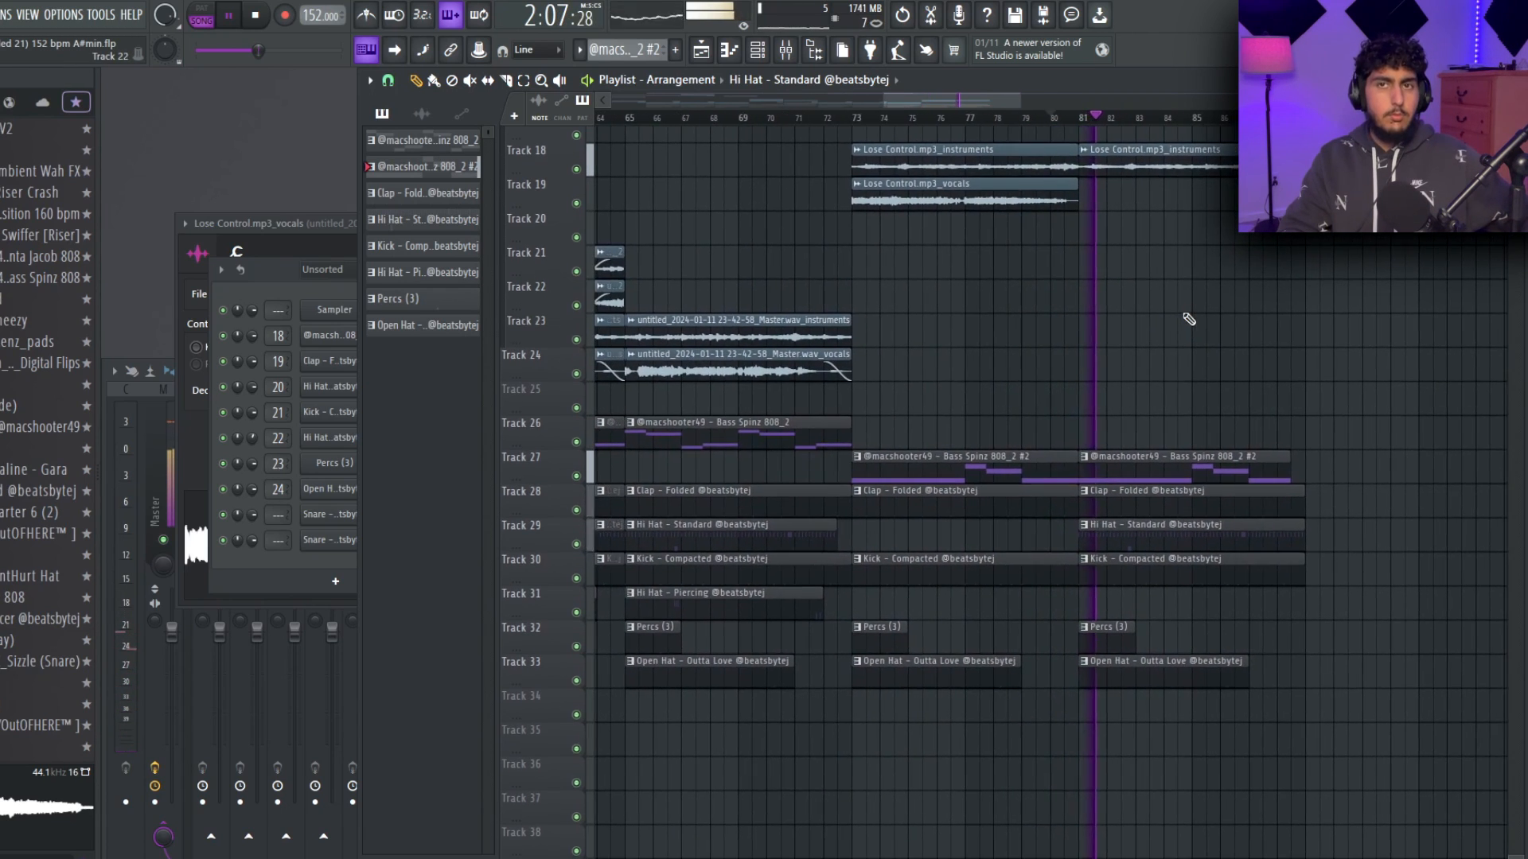
# Extend the last clip of the second 808 pattern to the end of bar 88.
pyautogui.moveTo(1233, 315); pyautogui.dragTo(1062, 383)
pyautogui.scroll(-1, 1138, 358)
pyautogui.scroll(2, 1070, 398)
pyautogui.scroll(-1, 1107, 399)
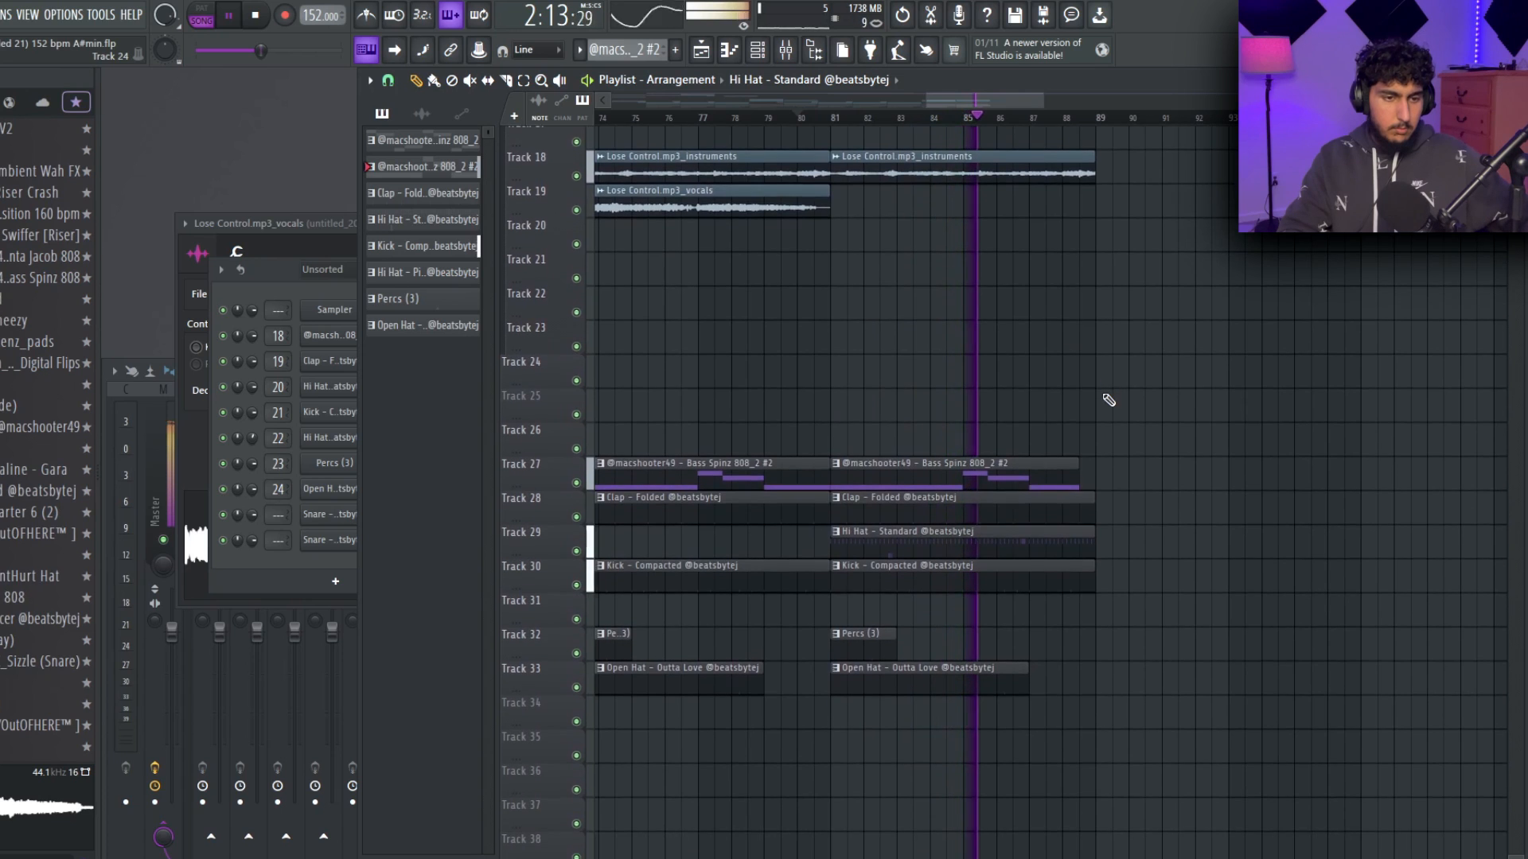
pyautogui.scroll(-4, 1114, 390)
pyautogui.scroll(5, 1103, 390)
pyautogui.scroll(1, 1096, 392)
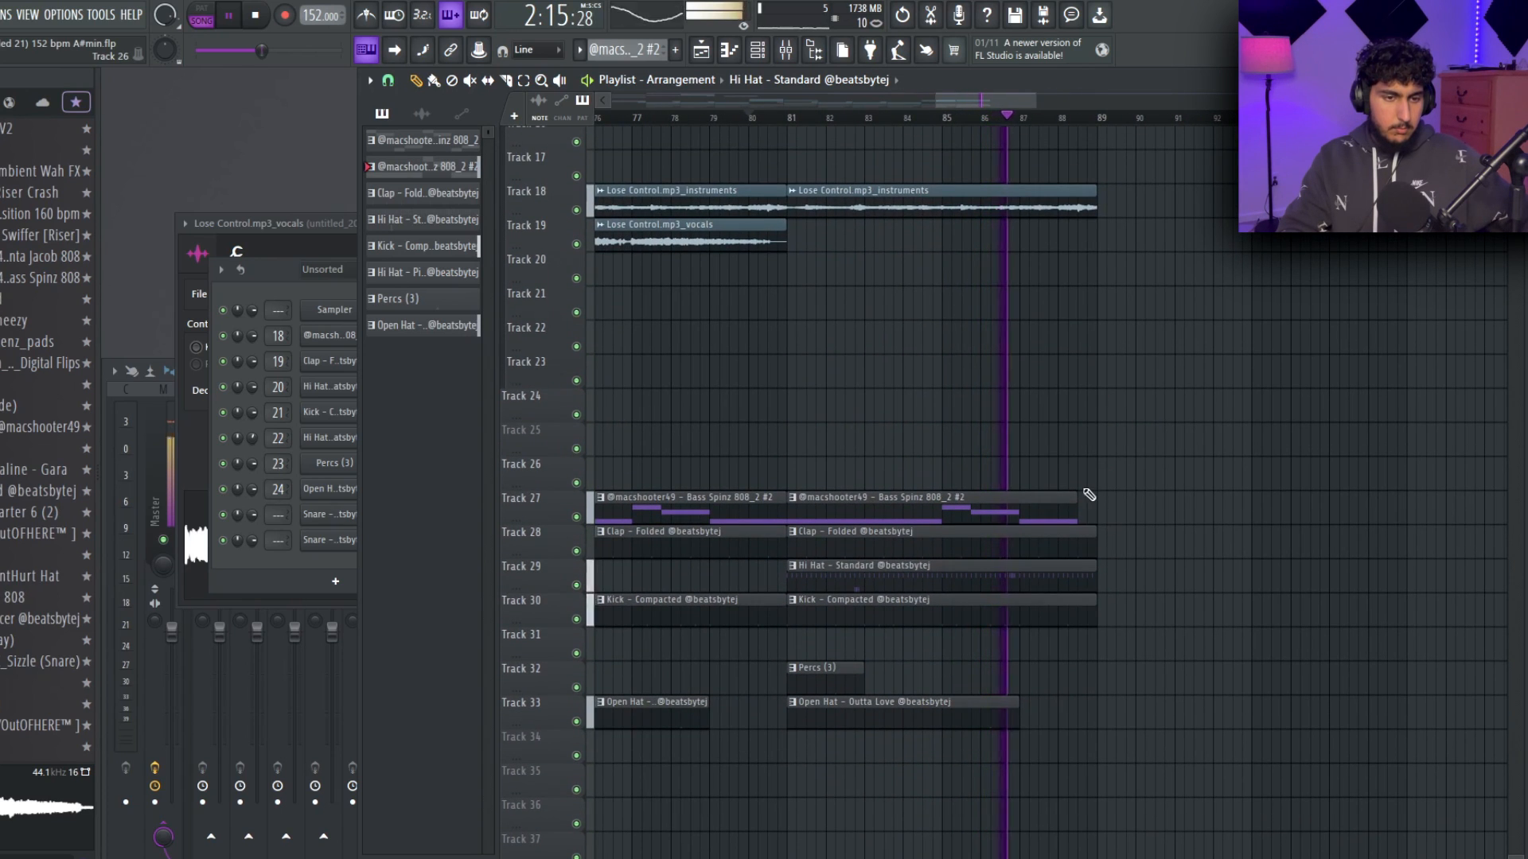
pyautogui.moveTo(1207, 433); pyautogui.dragTo(1247, 427)
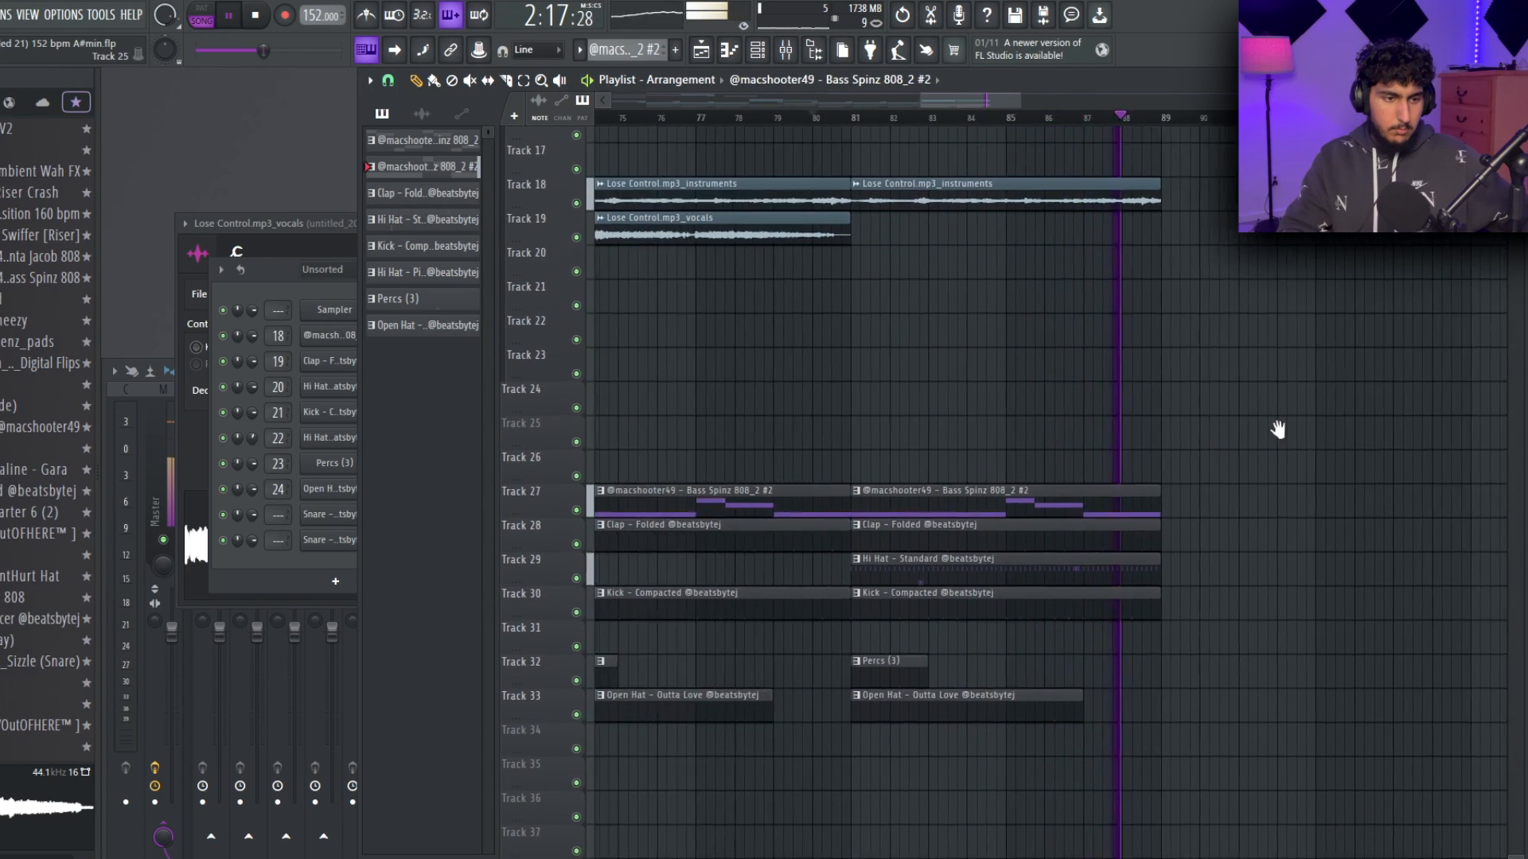
pyautogui.scroll(-5, 1209, 406)
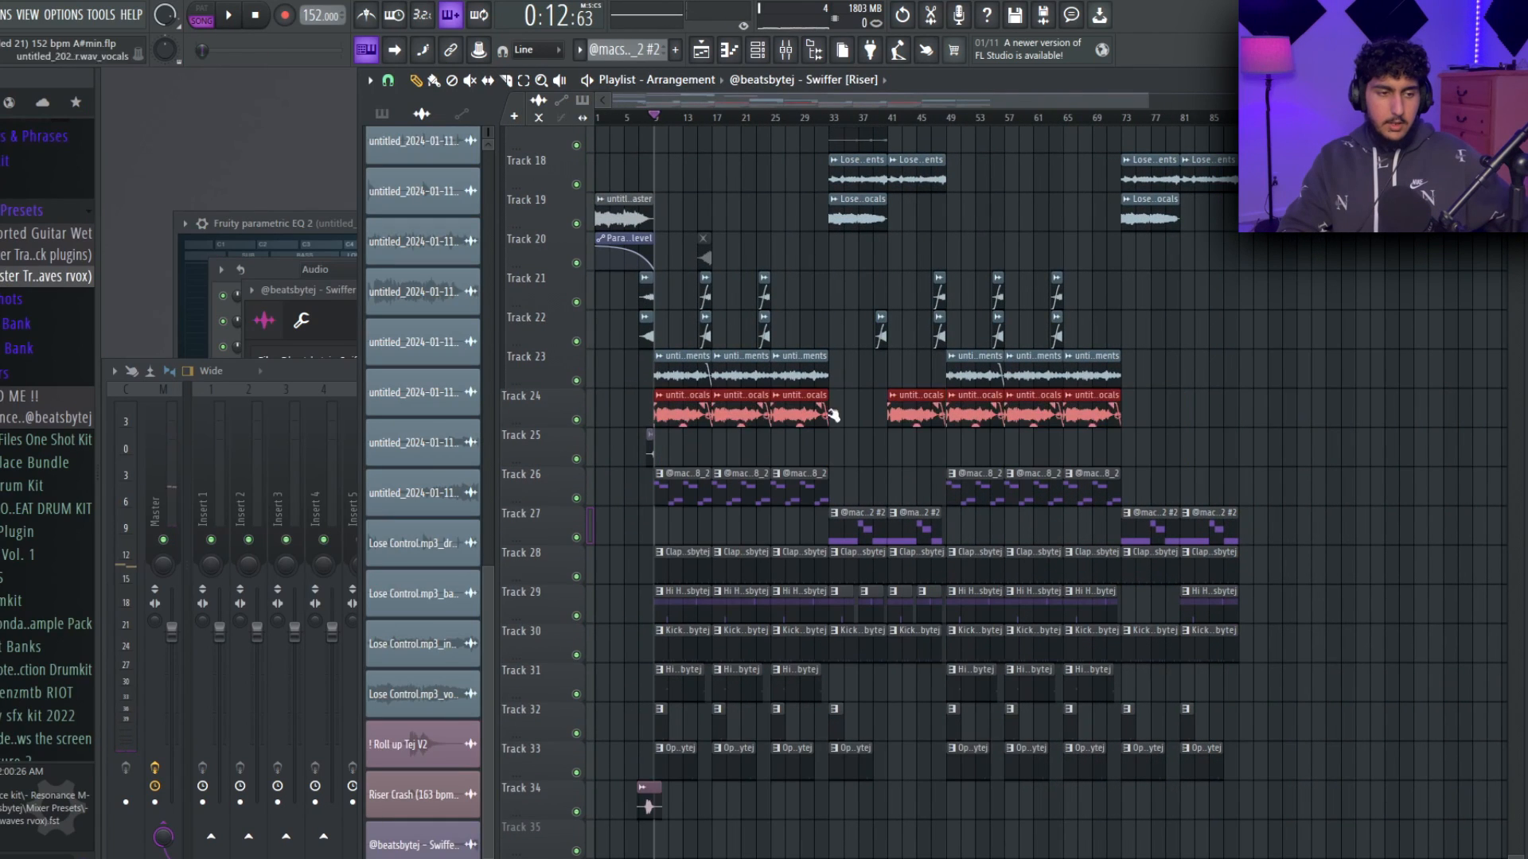
pyautogui.hotkey('ctrl', 'd')
pyautogui.moveTo(1278, 426); pyautogui.dragTo(824, 458)
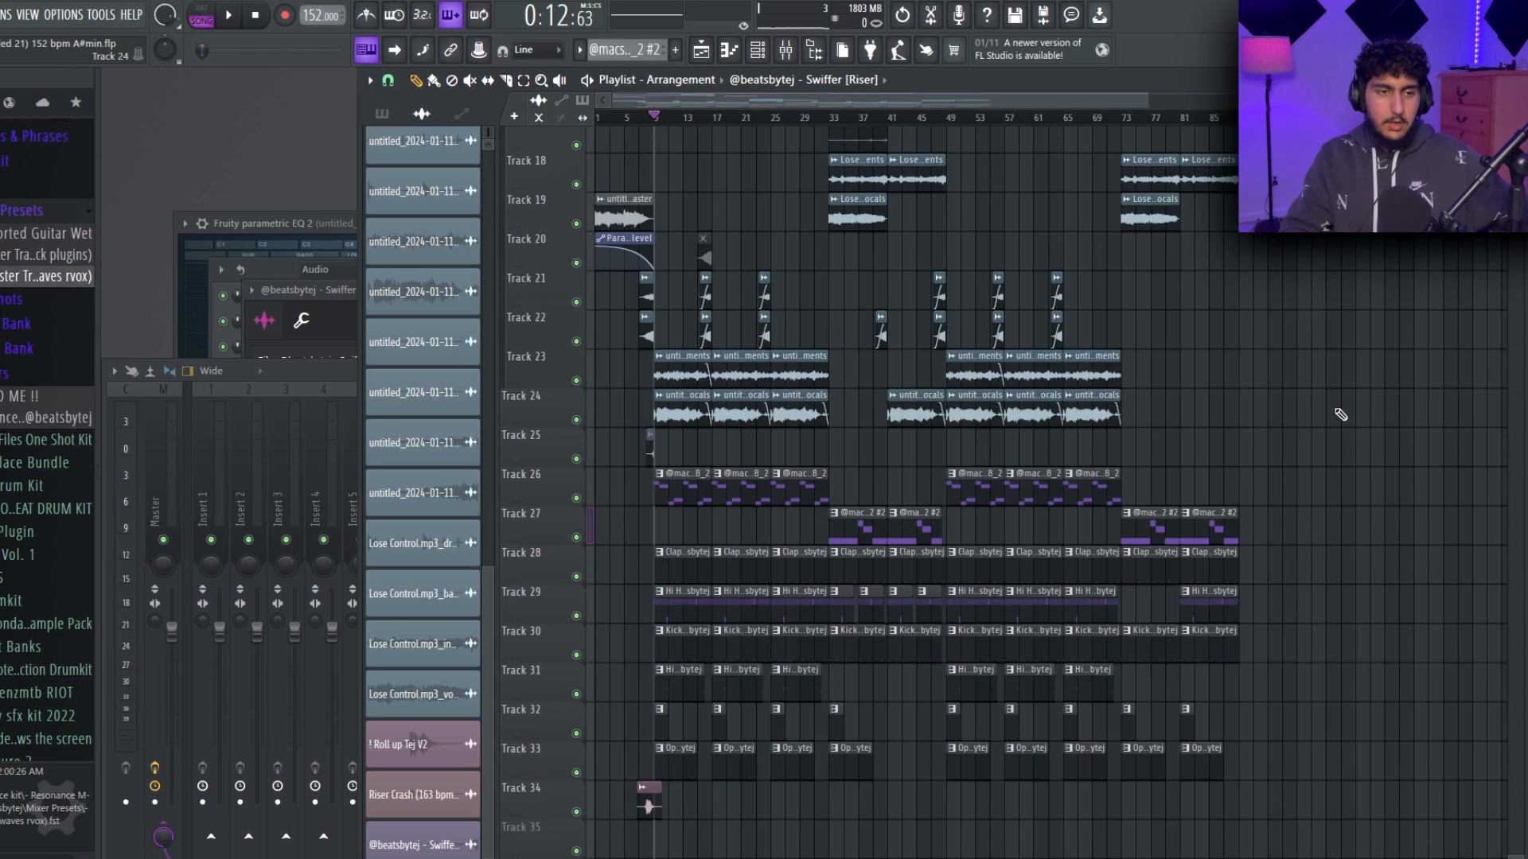
# Solo the original Lose Control sample on Track 1 and slice it at bar 25.
pyautogui.scroll(8, 979, 245)
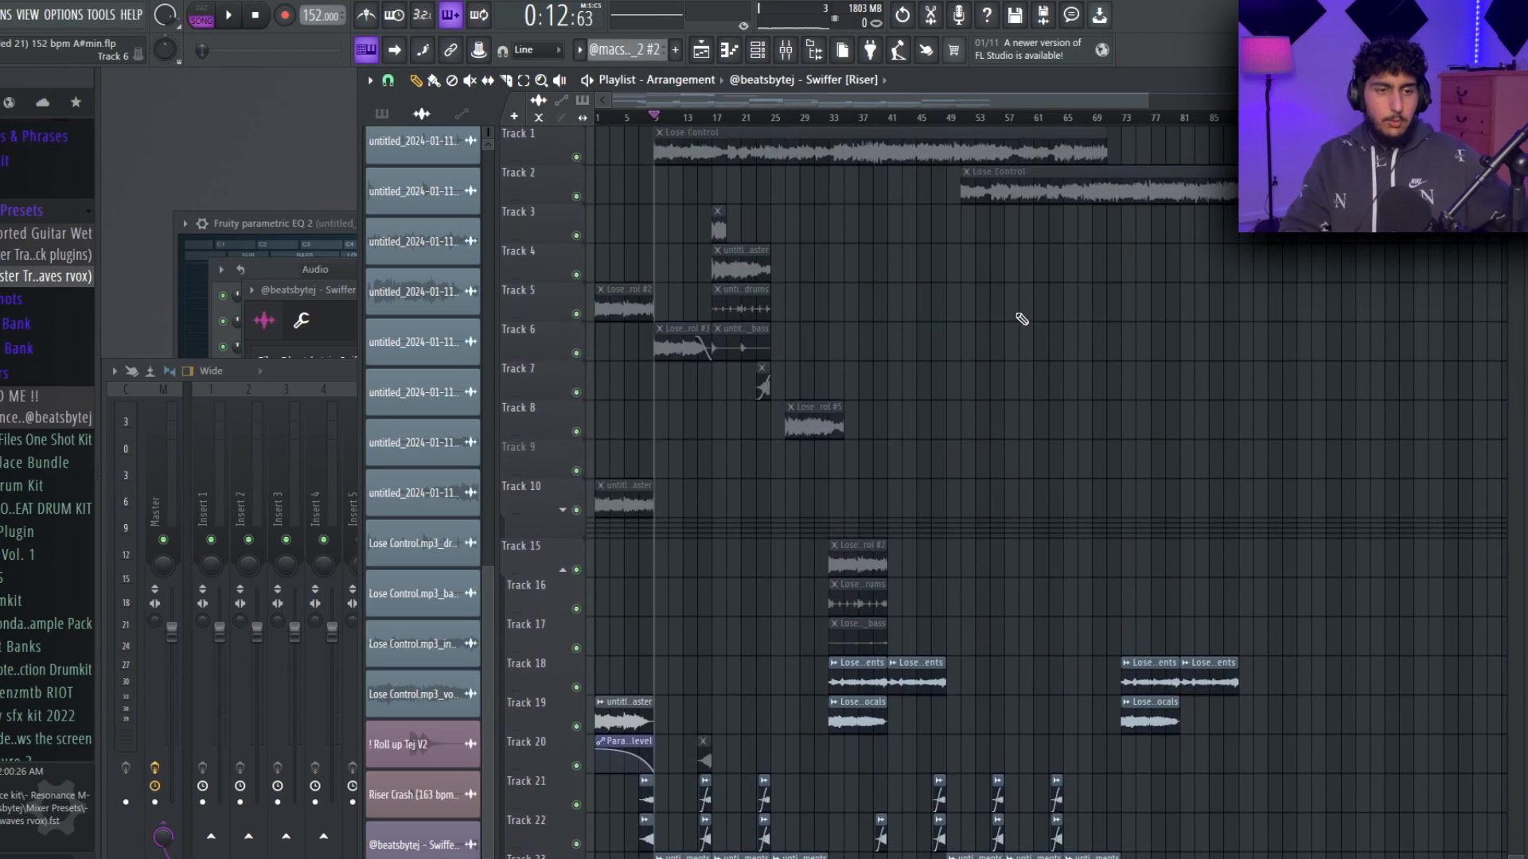
pyautogui.scroll(-7, 1161, 331)
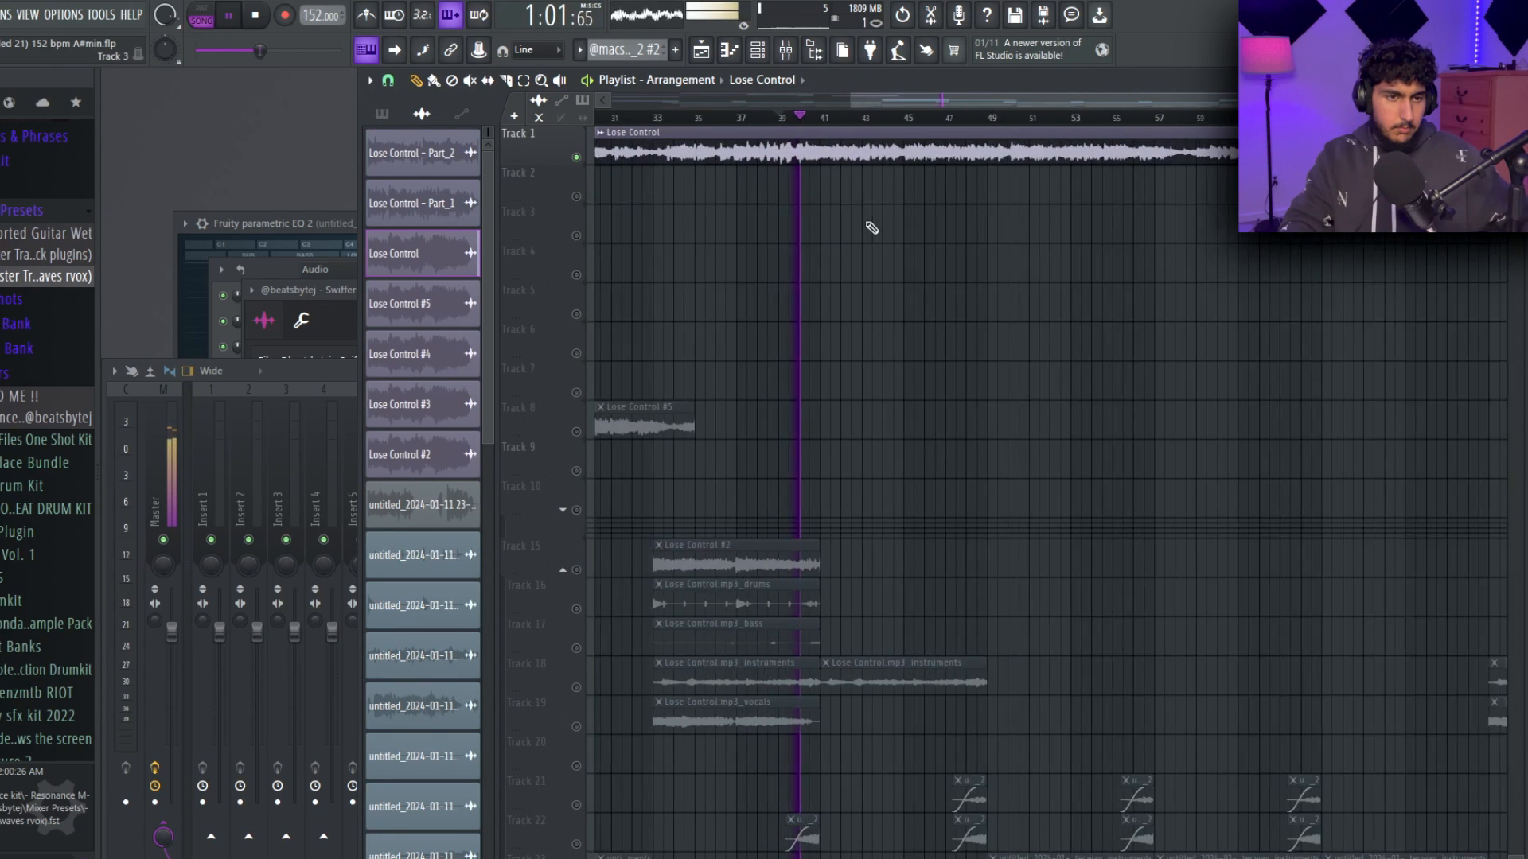
pyautogui.scroll(-1, 822, 209)
pyautogui.scroll(4, 813, 201)
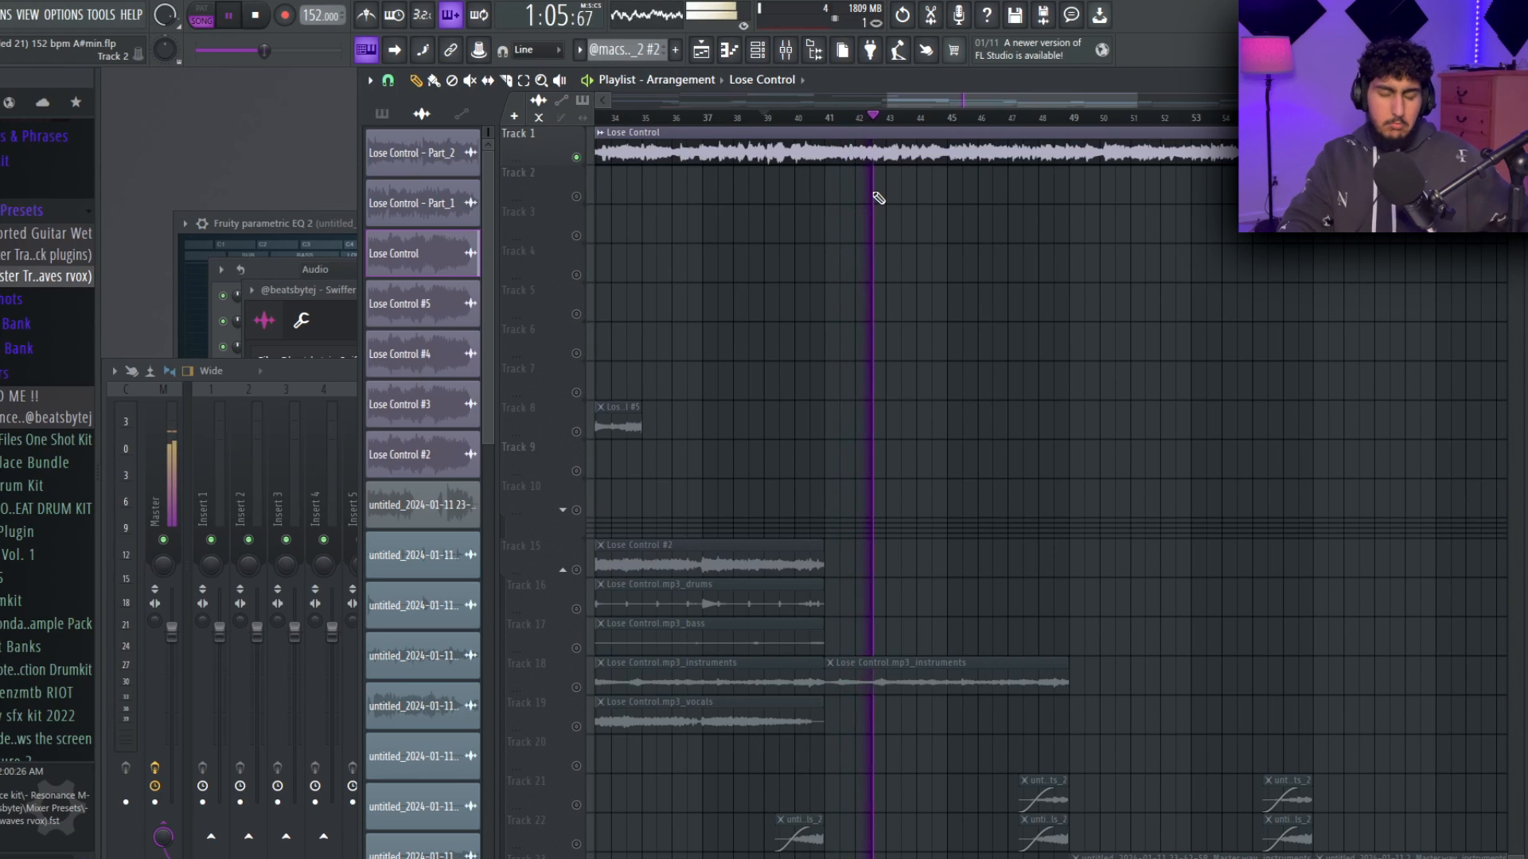
pyautogui.hscroll(4, 888, 254)
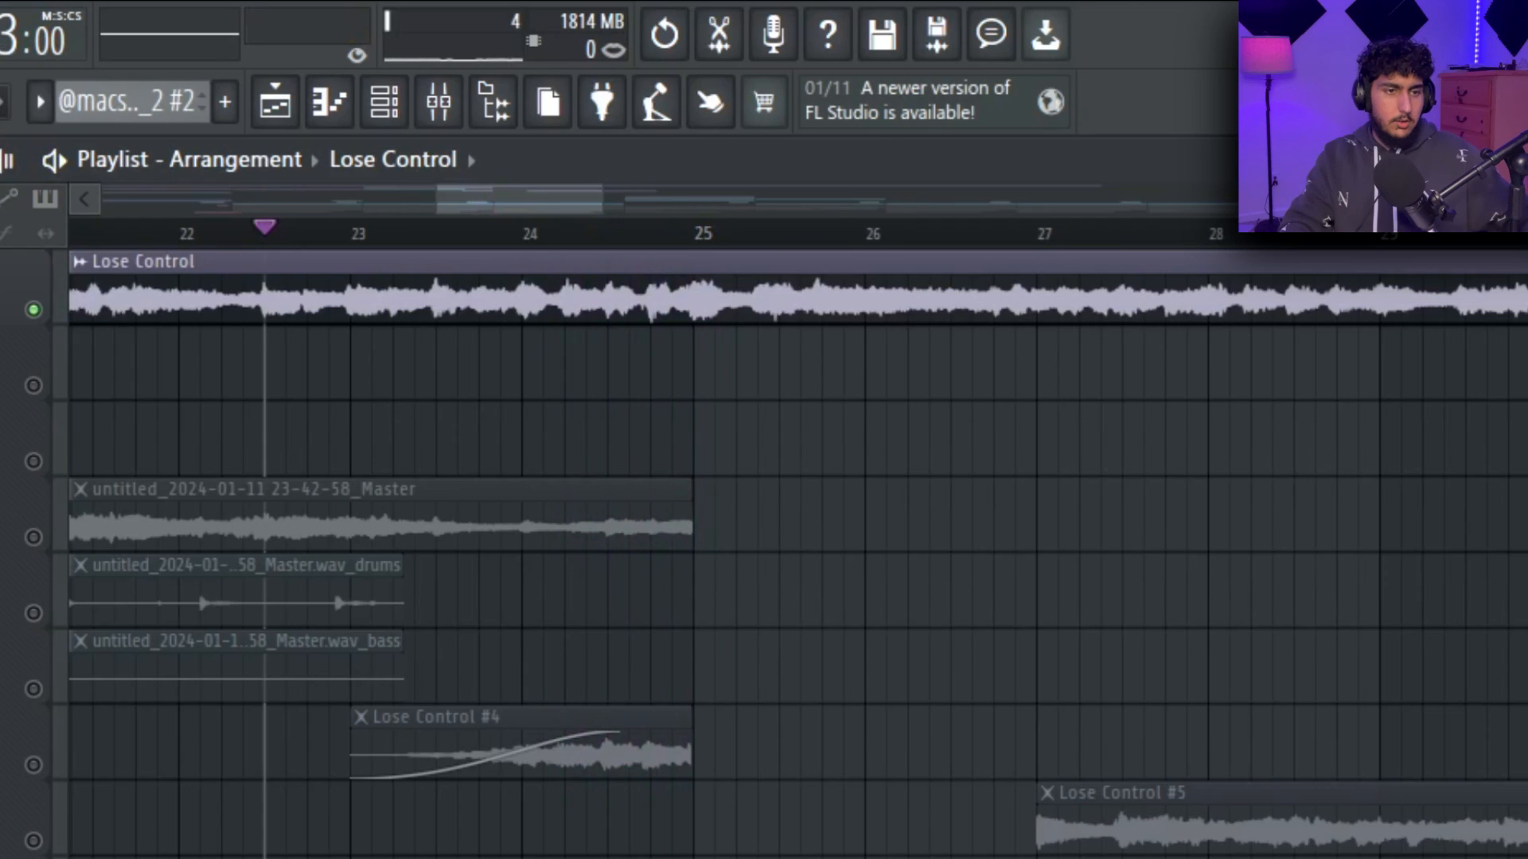
pyautogui.scroll(5, 651, 310)
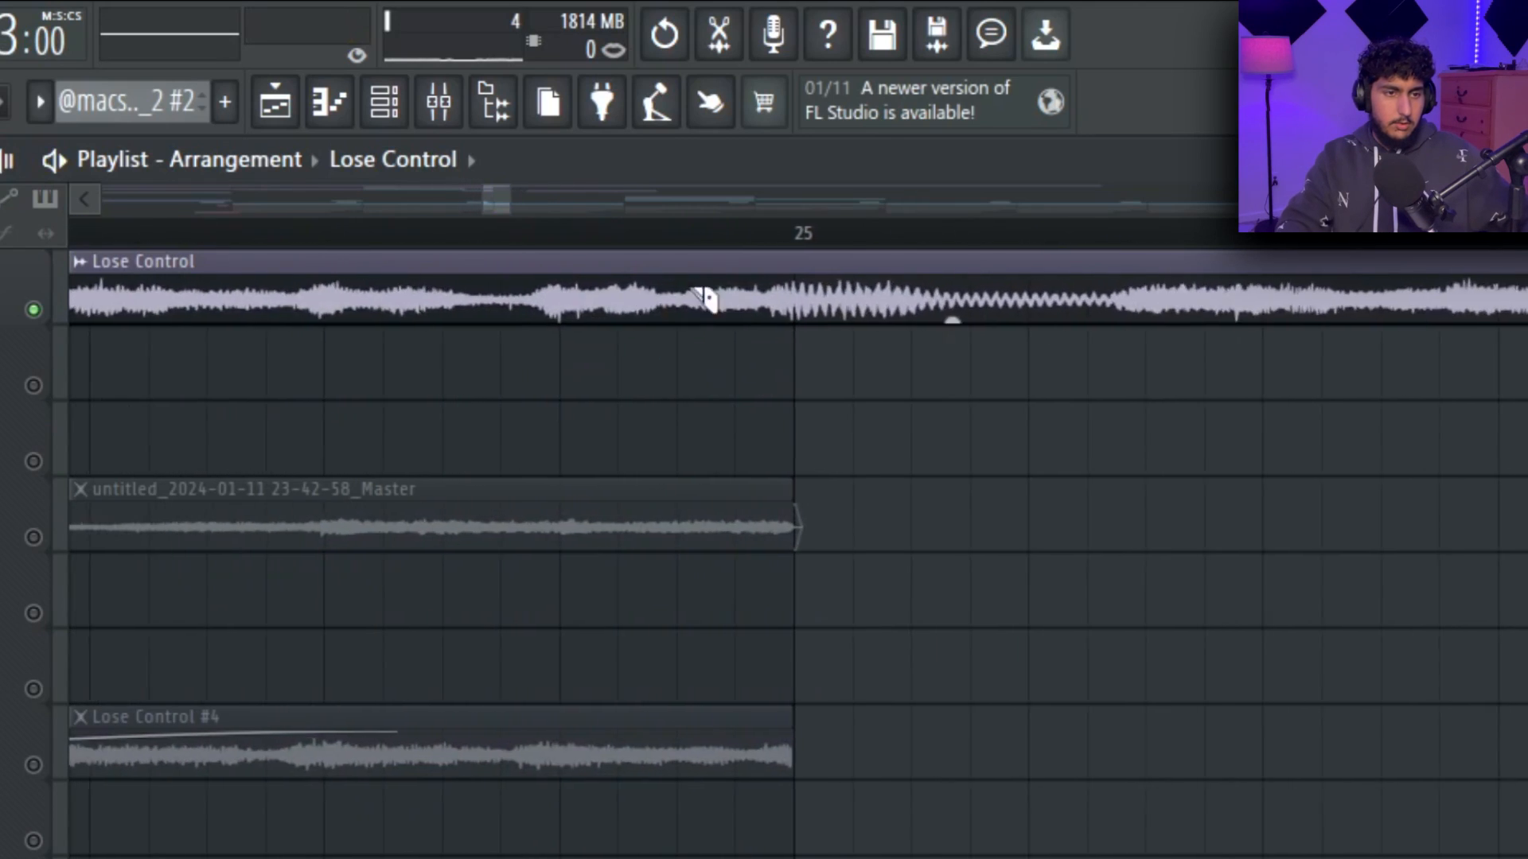
pyautogui.click(844, 322)
pyautogui.press('space')
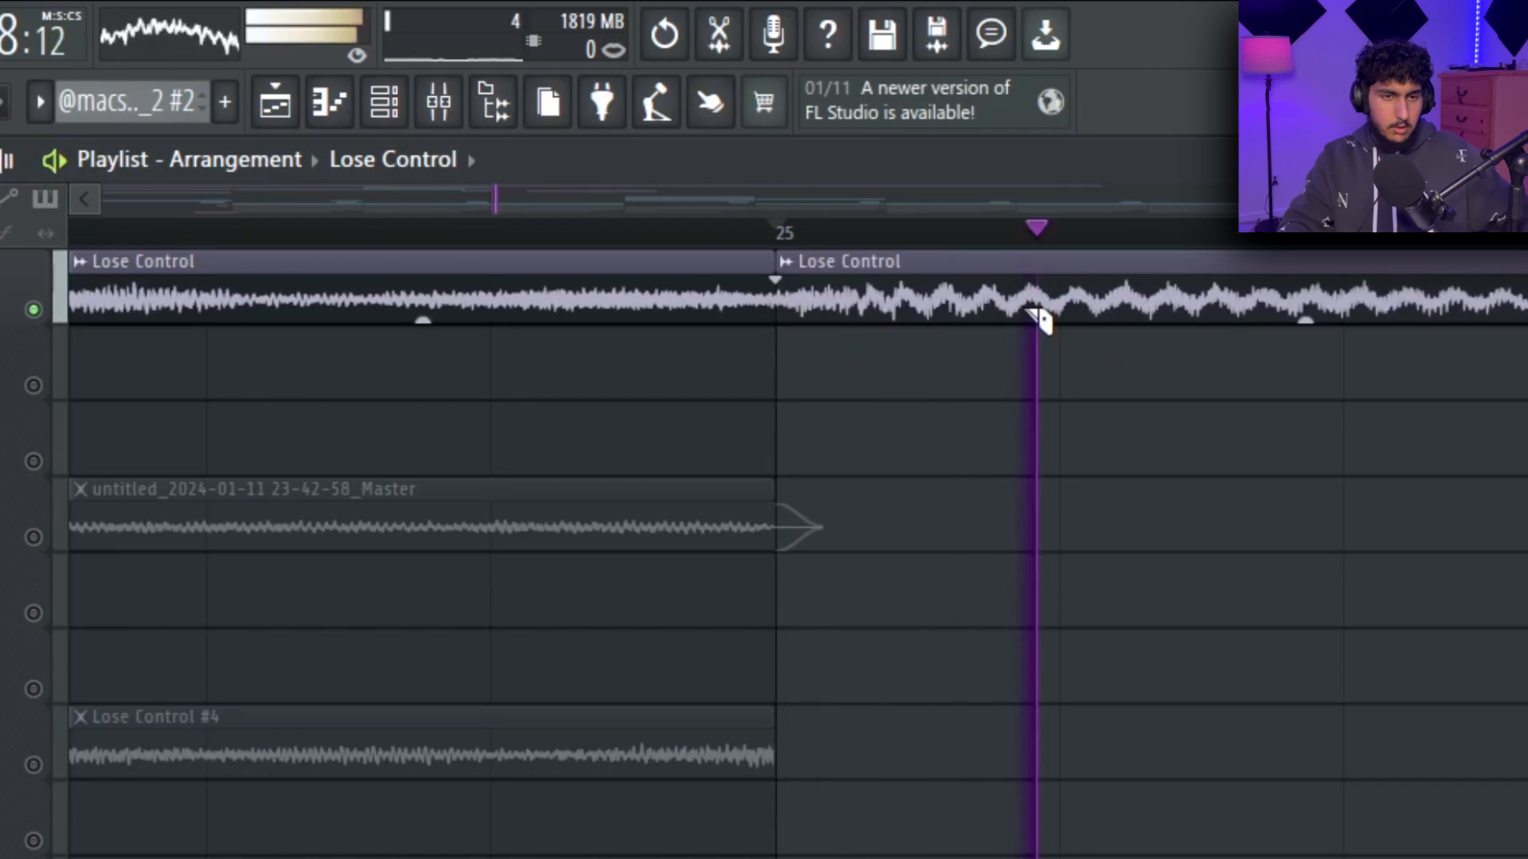
# Audition the Lose Control sample from bar 25 onward and slice it at bar 33.
pyautogui.scroll(-9, 1062, 322)
pyautogui.scroll(-4, 1297, 443)
pyautogui.scroll(-5, 1297, 443)
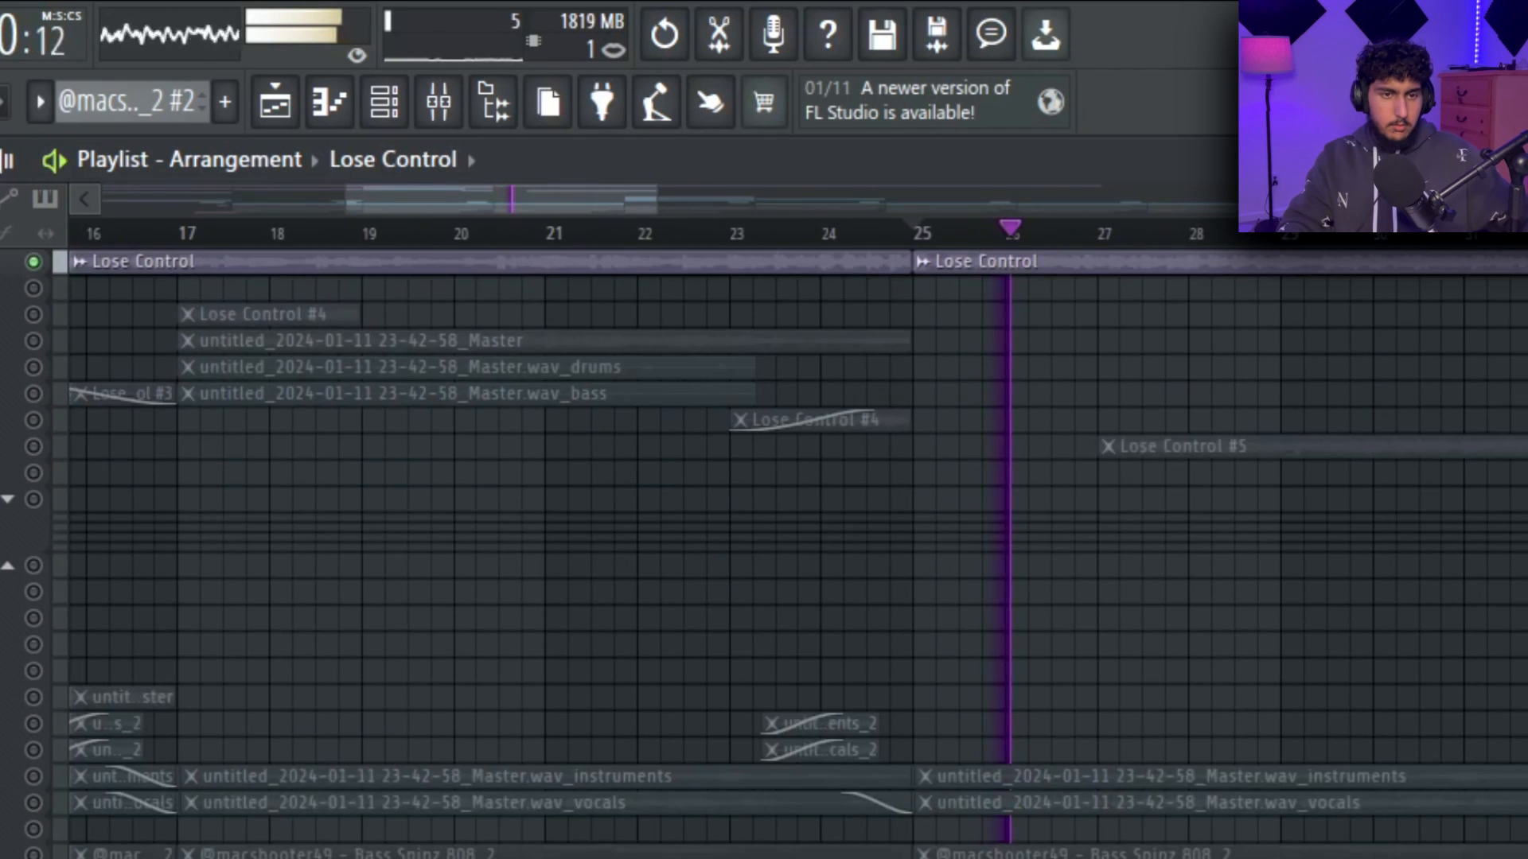
pyautogui.scroll(6, 1297, 443)
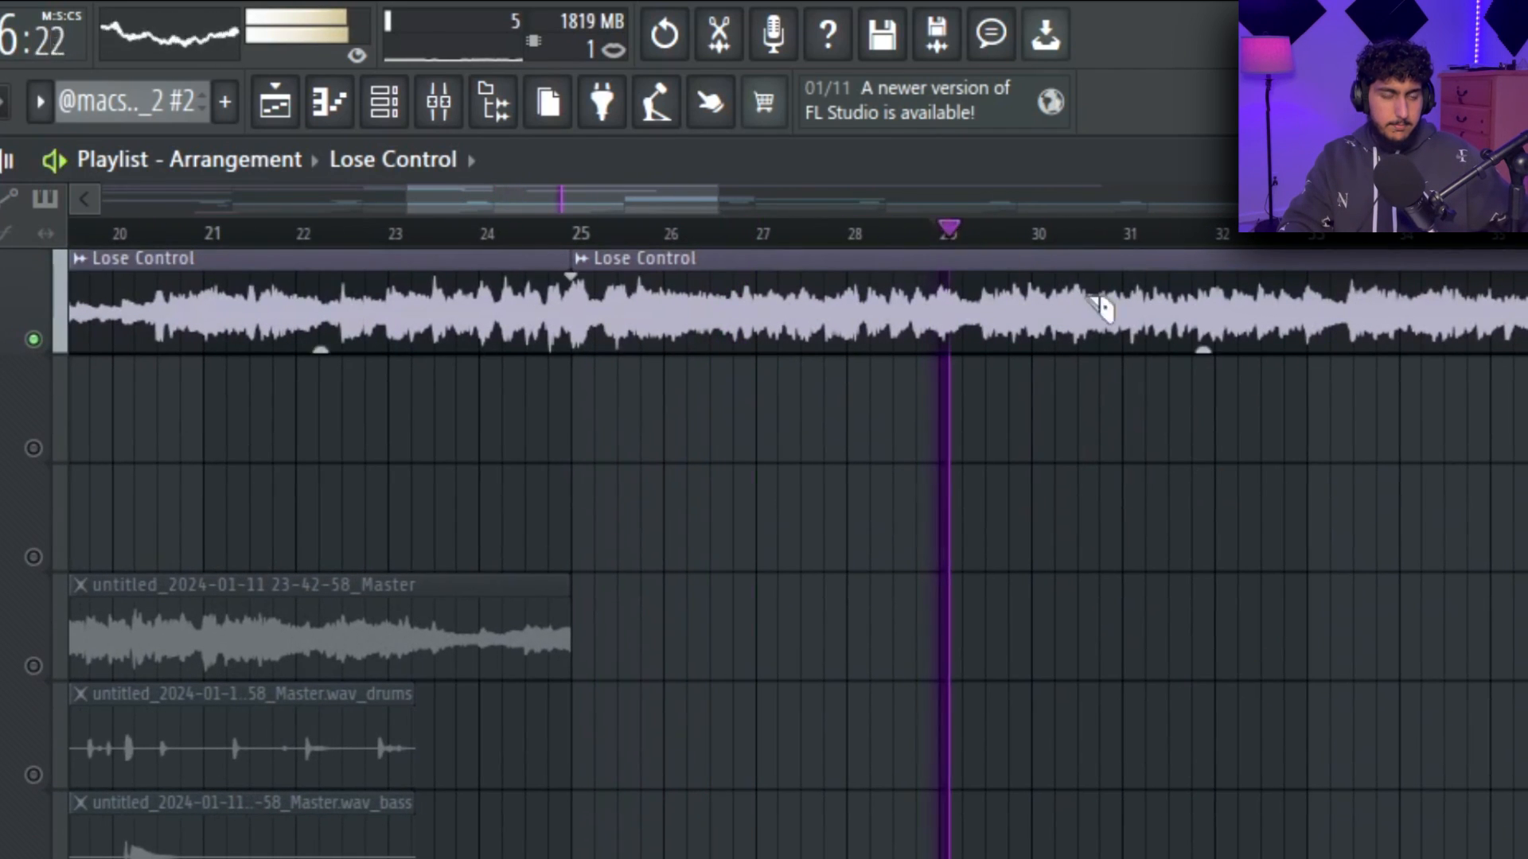
pyautogui.click(710, 232)
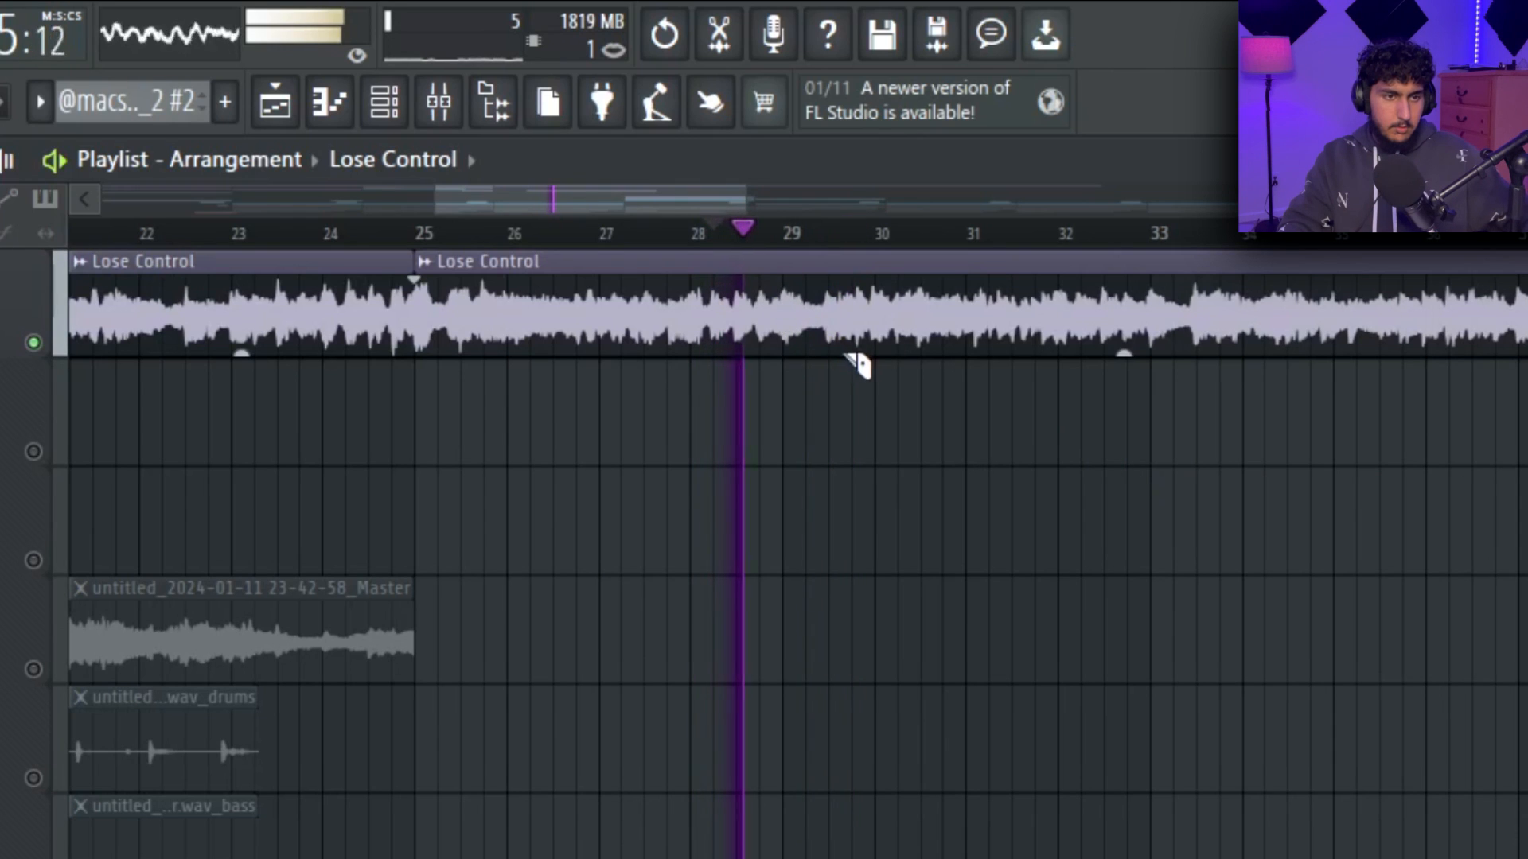
pyautogui.scroll(-4, 1038, 443)
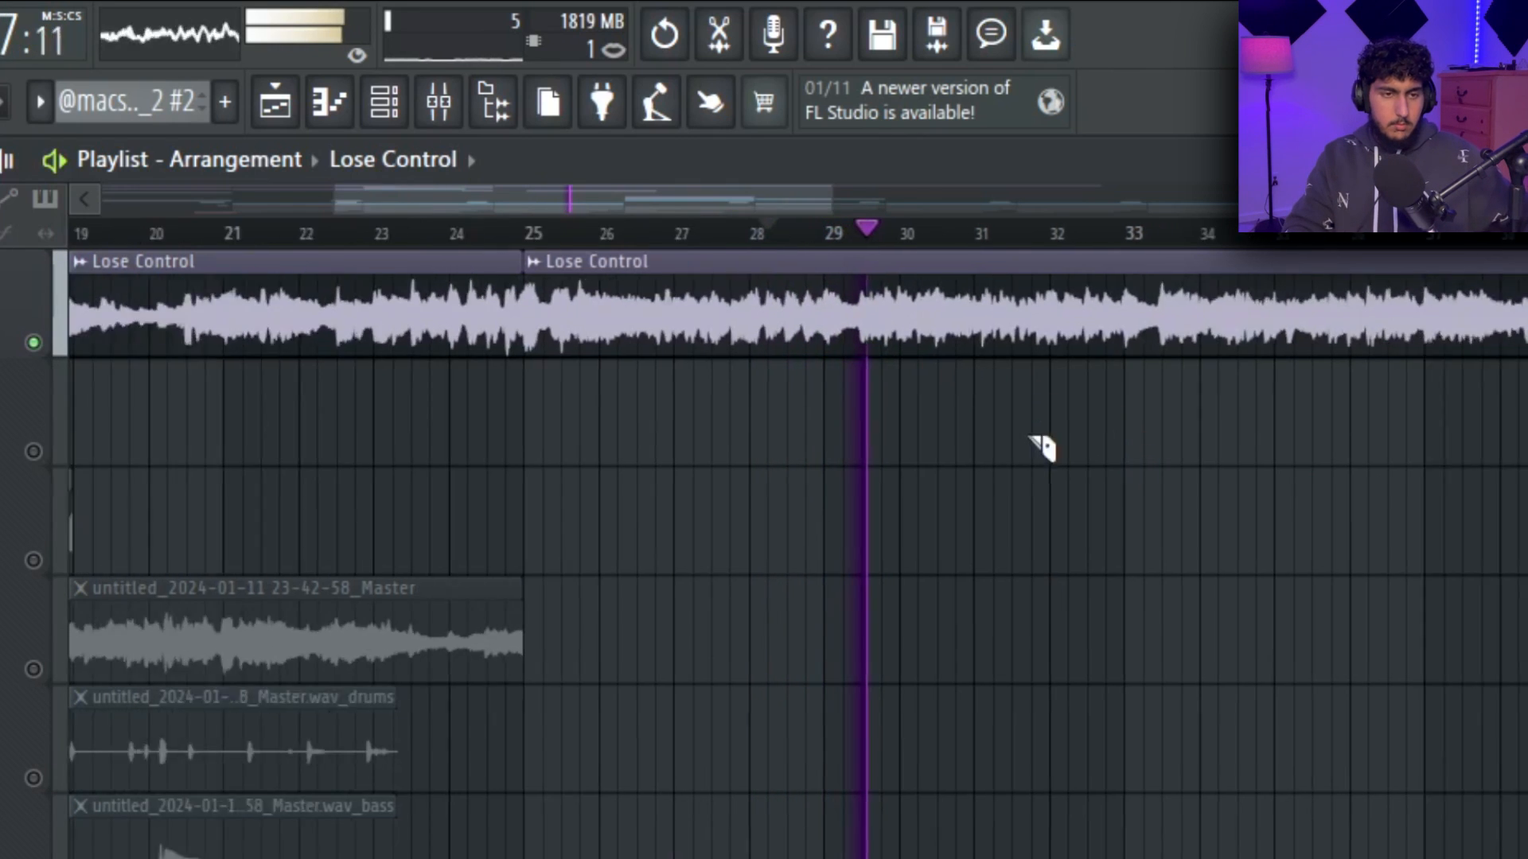
pyautogui.scroll(4, 1059, 461)
pyautogui.scroll(1, 1044, 451)
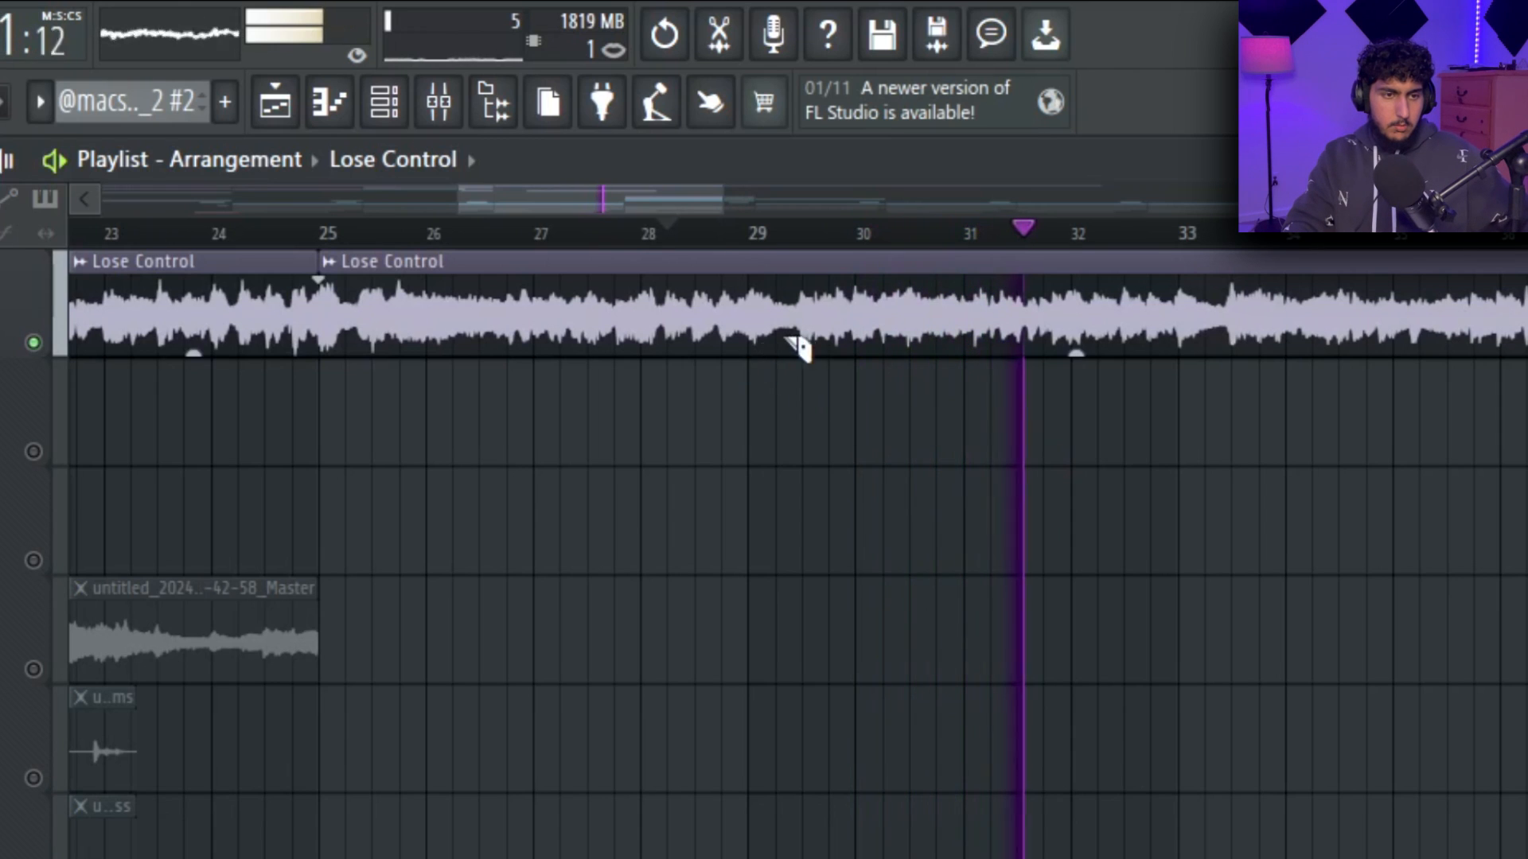
pyautogui.scroll(-1, 904, 392)
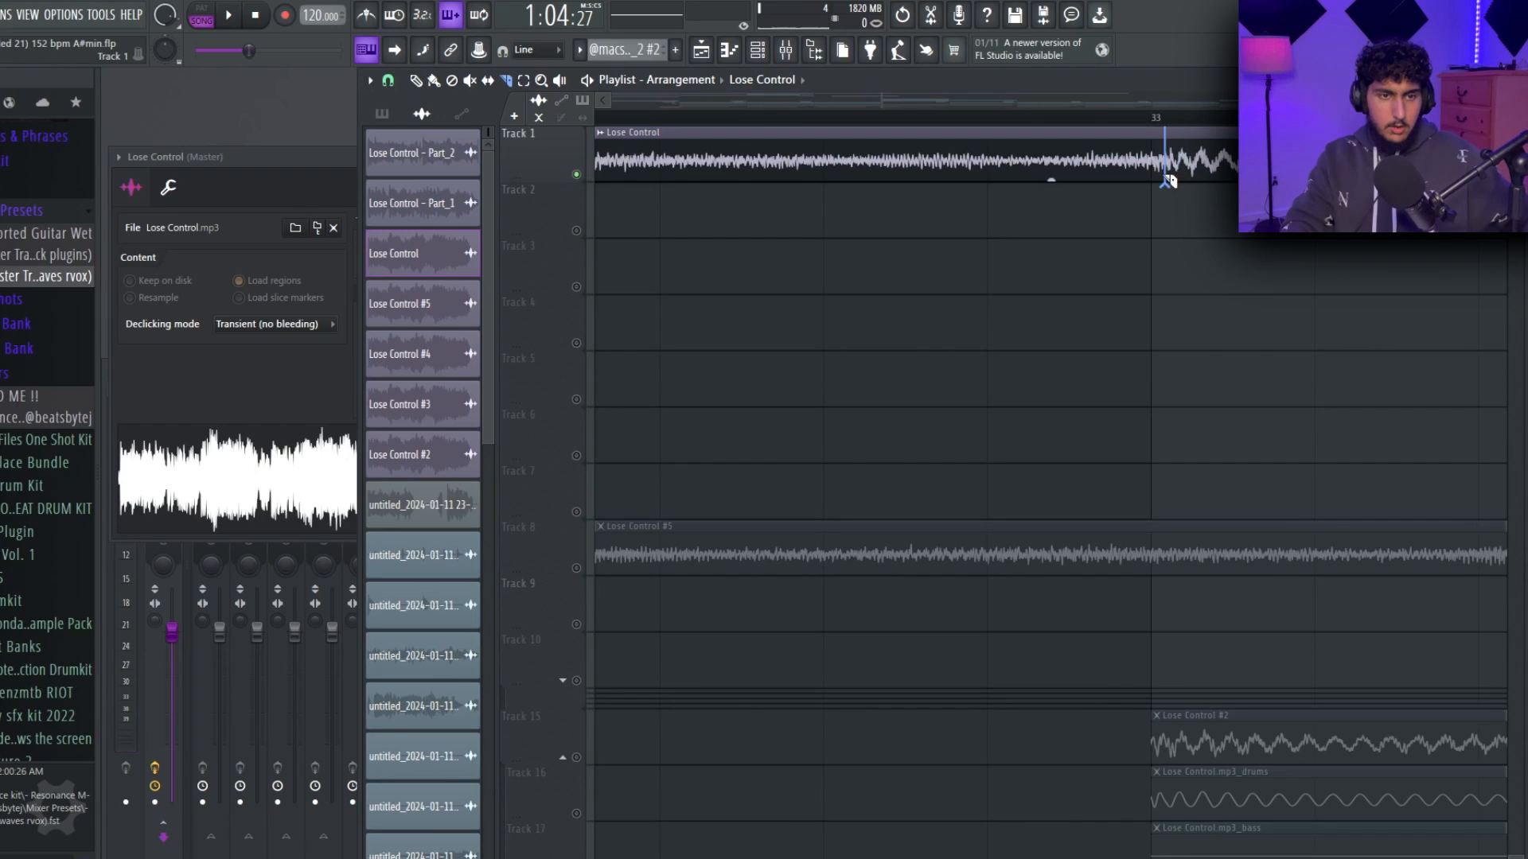
pyautogui.scroll(-10, 1145, 199)
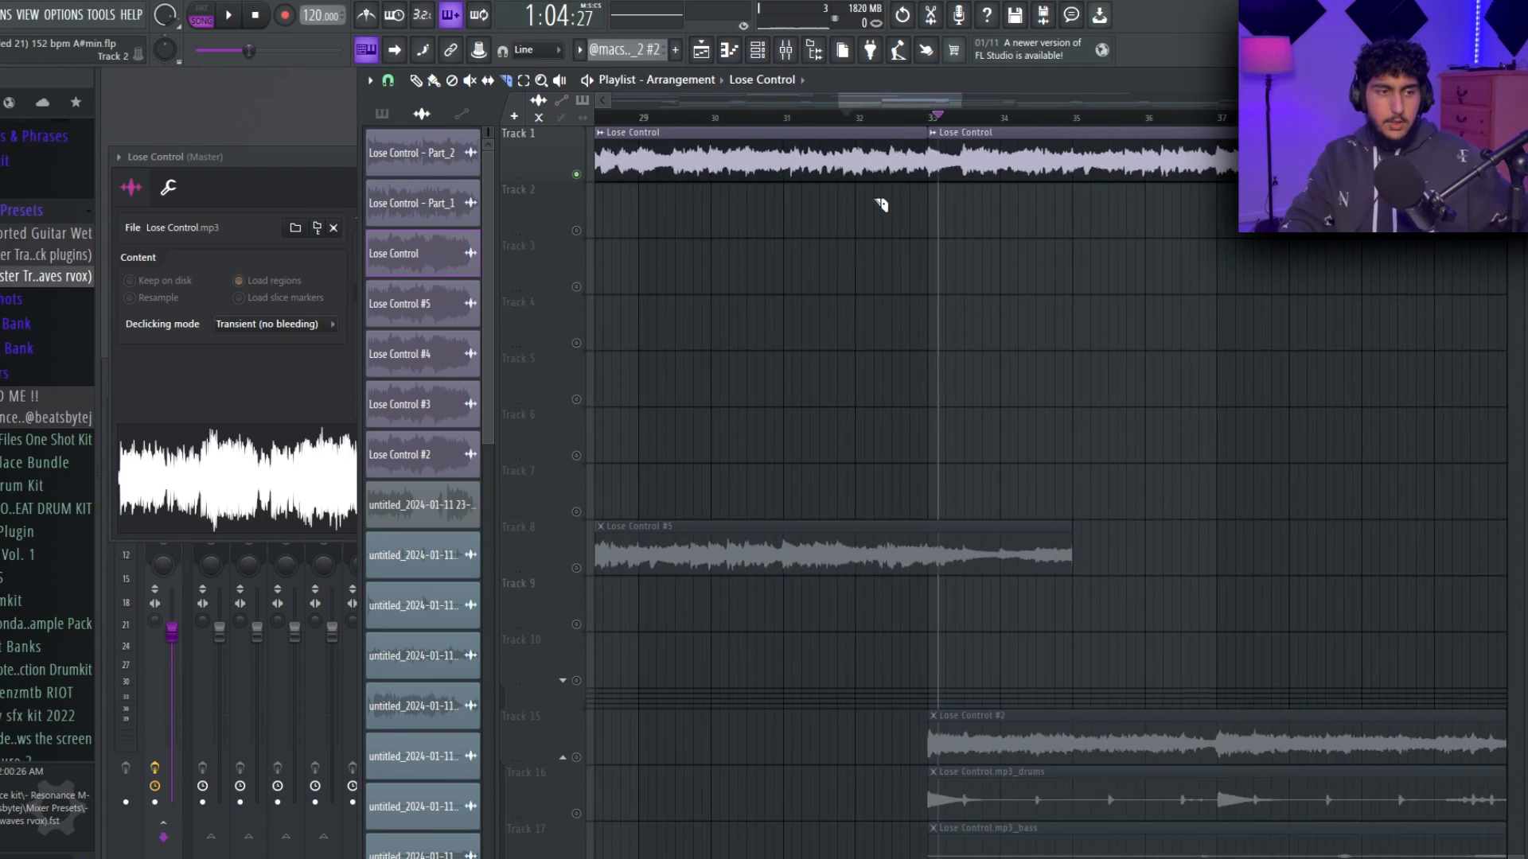
# Check the slice between bars 25 and 33 and cut the Lose Control sample again at bar 23.
pyautogui.keyDown('ctrl'); pyautogui.click(749, 163); pyautogui.keyUp('ctrl')
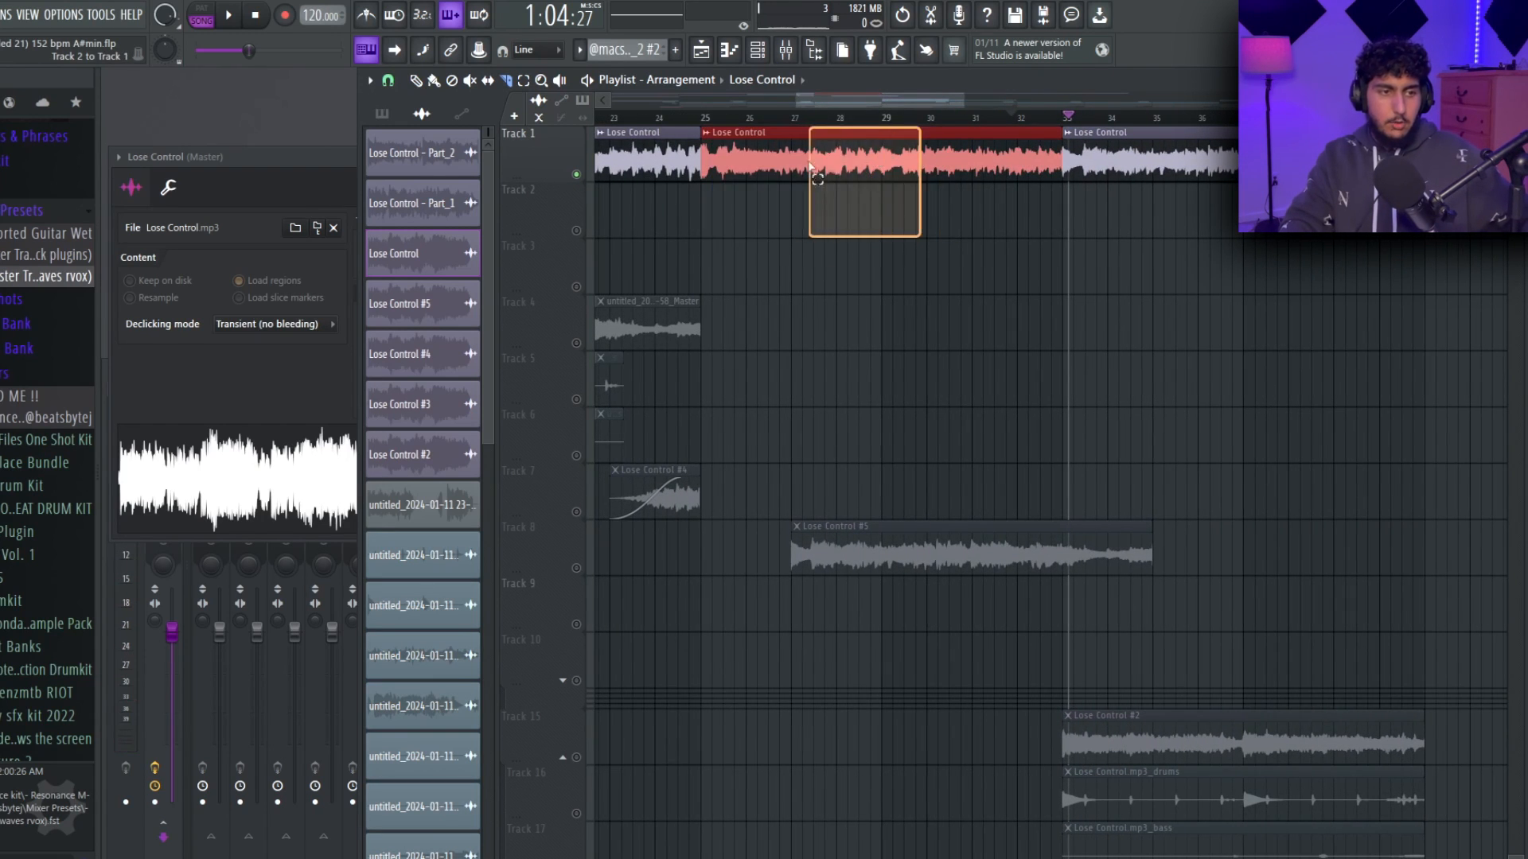
pyautogui.moveTo(820, 159); pyautogui.dragTo(808, 175)
pyautogui.hotkey('ctrl', 'd')
pyautogui.scroll(-3, 791, 175)
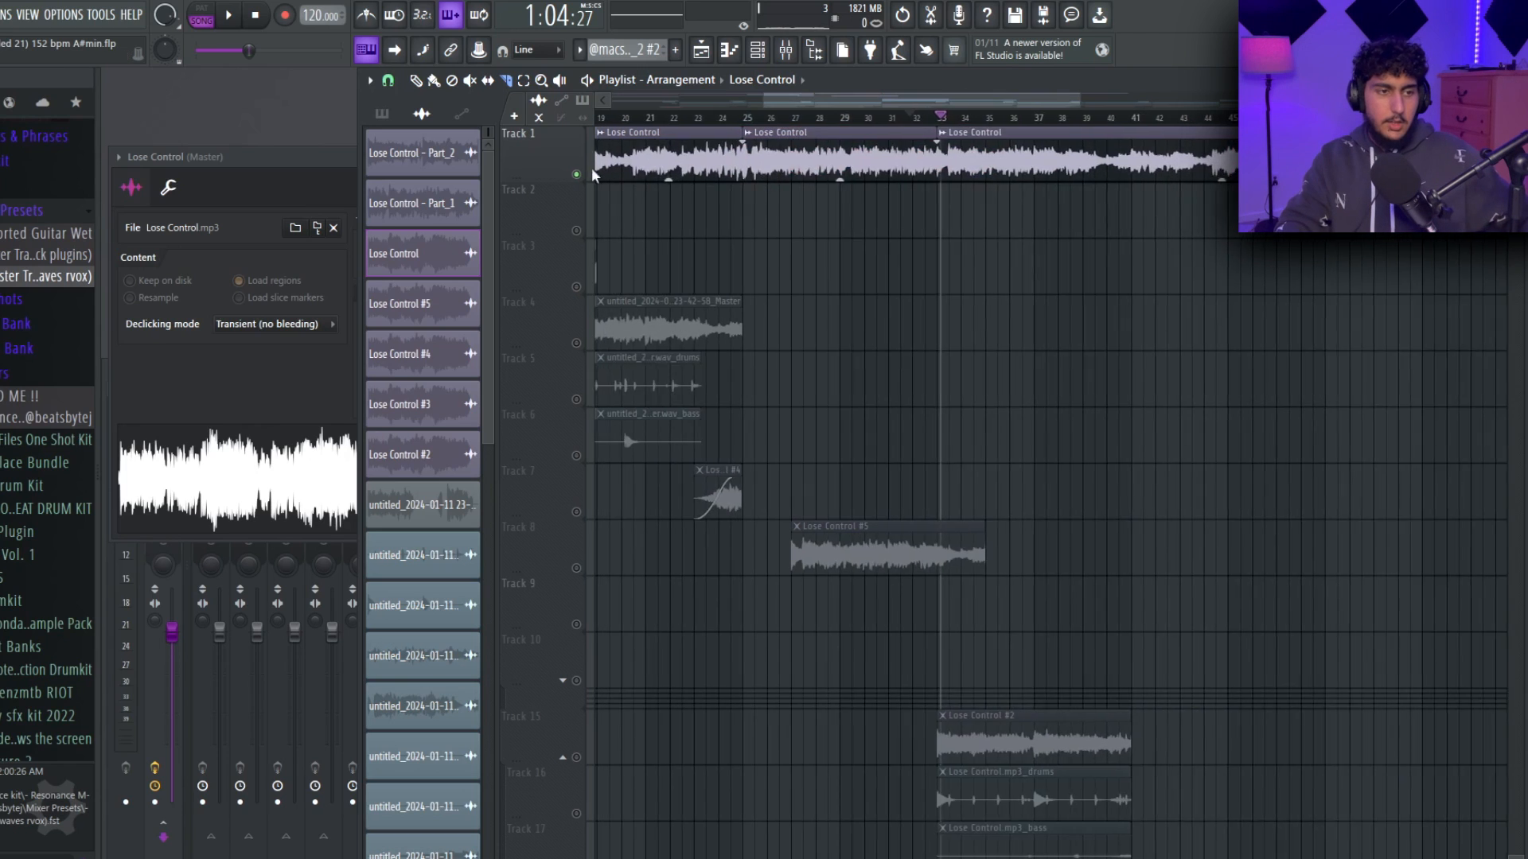
pyautogui.scroll(6, 629, 175)
pyautogui.moveTo(879, 118); pyautogui.dragTo(857, 172)
pyautogui.hotkey('ctrl', 'd')
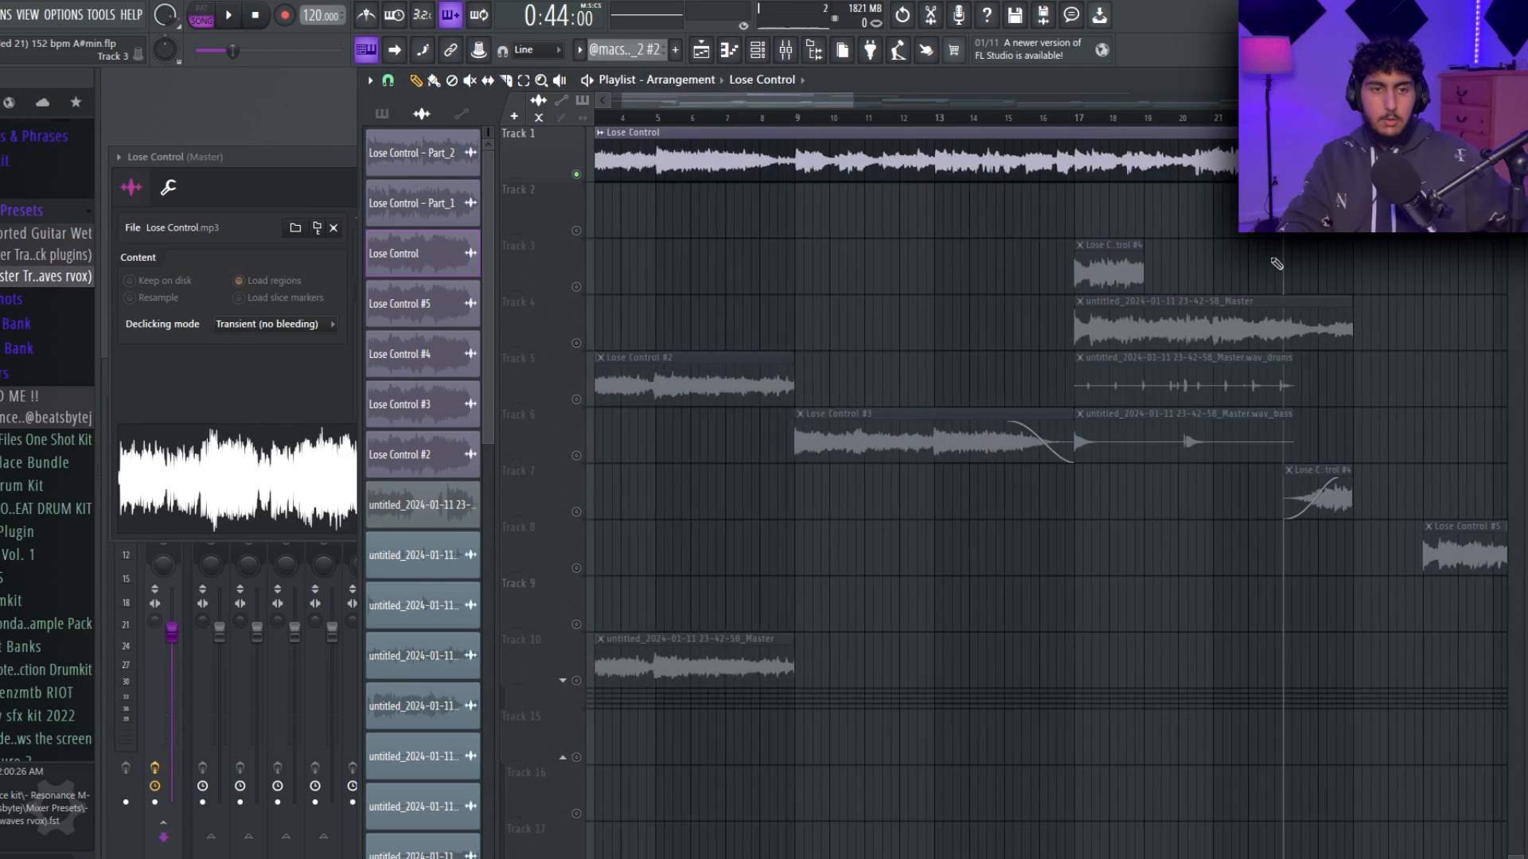
pyautogui.scroll(-2, 1273, 260)
pyautogui.moveTo(1272, 259); pyautogui.dragTo(1186, 300)
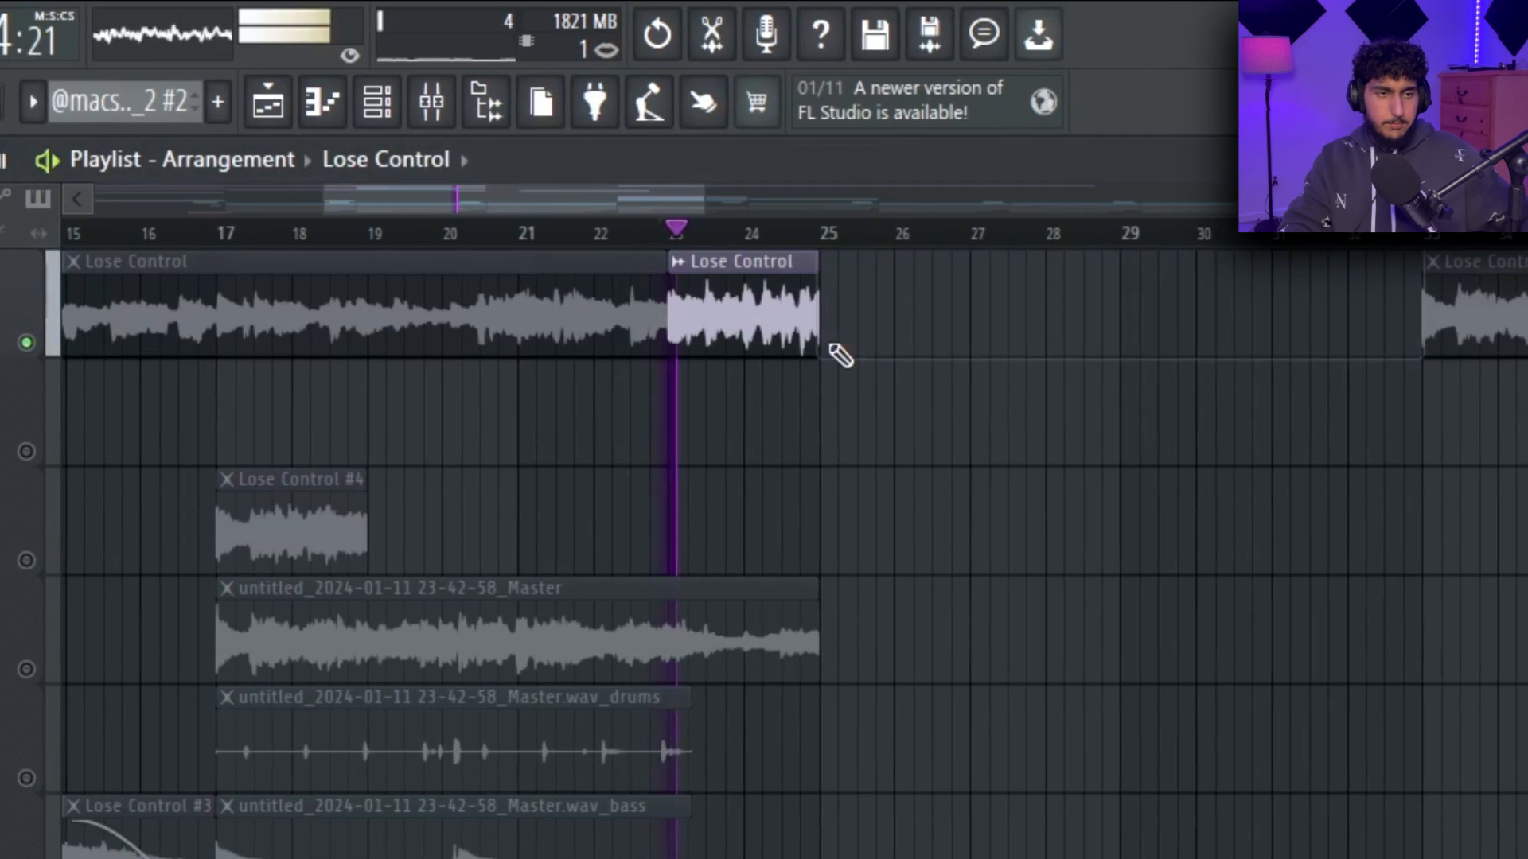
# Make the Lose Control slices at bars 23 and 25 unique and extract their stems.
pyautogui.hotkey('ctrl', 'z')
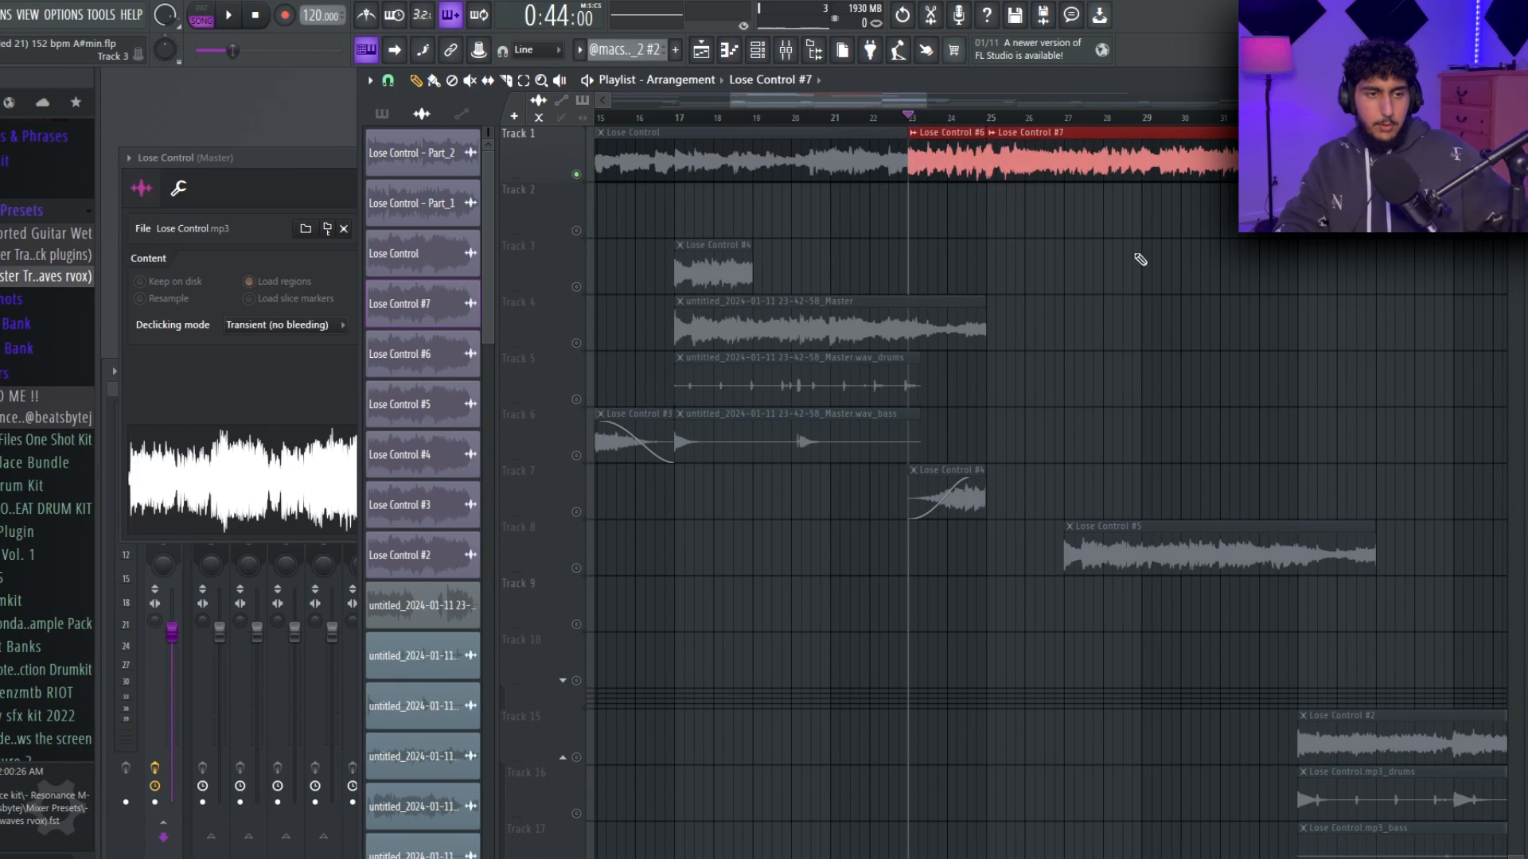
pyautogui.click(992, 133)
pyautogui.click(1096, 227)
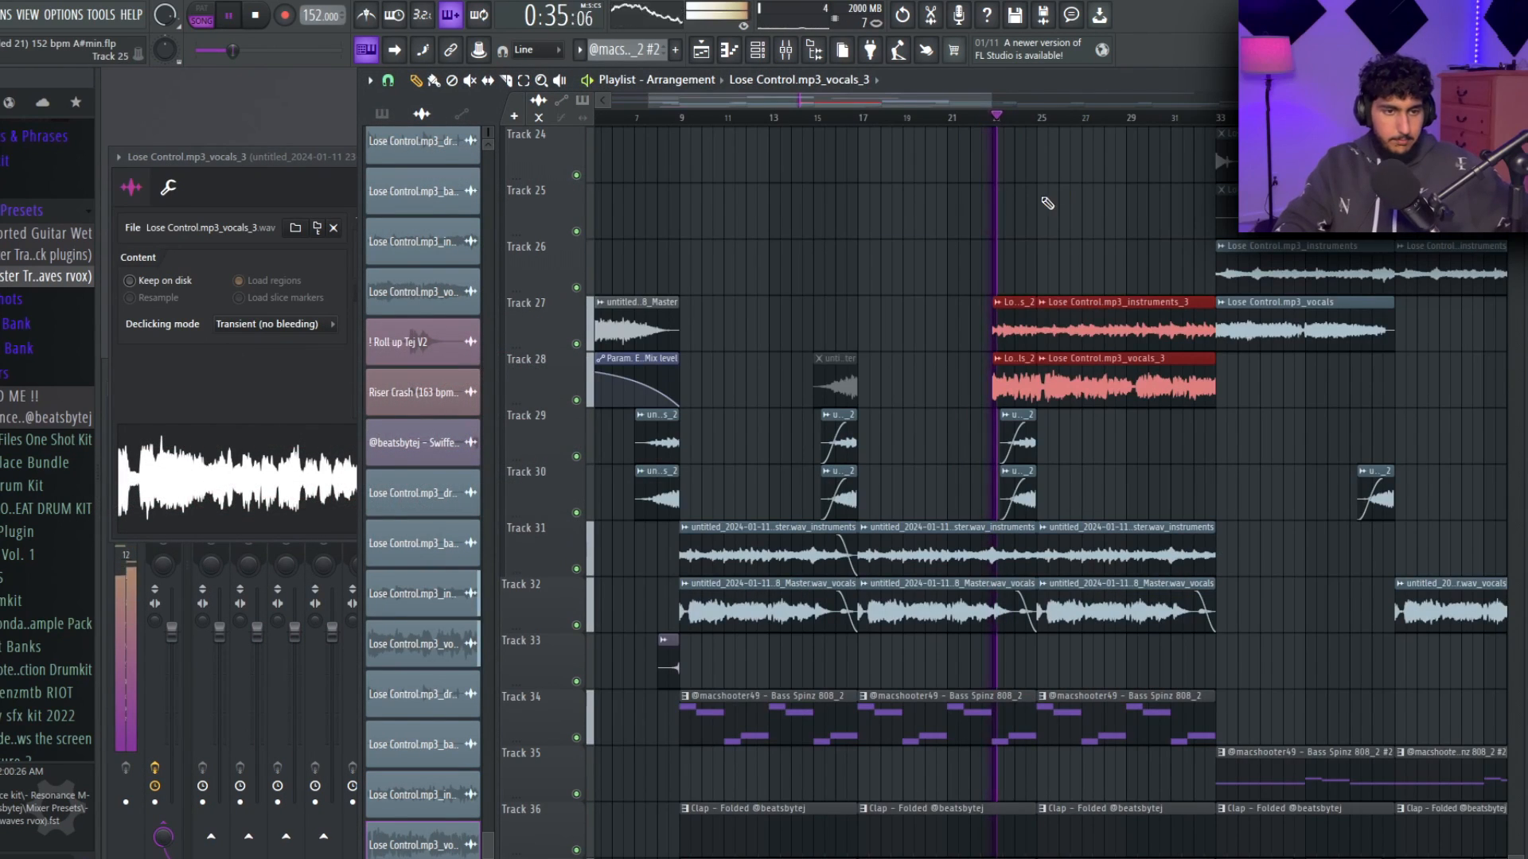
# Put the new instrument and vocal stems on tracks 27 and 28 and mute their short clips at bars 23 to 24.
pyautogui.keyDown('ctrl'); pyautogui.click(1035, 223); pyautogui.keyUp('ctrl')
pyautogui.scroll(3, 1033, 225)
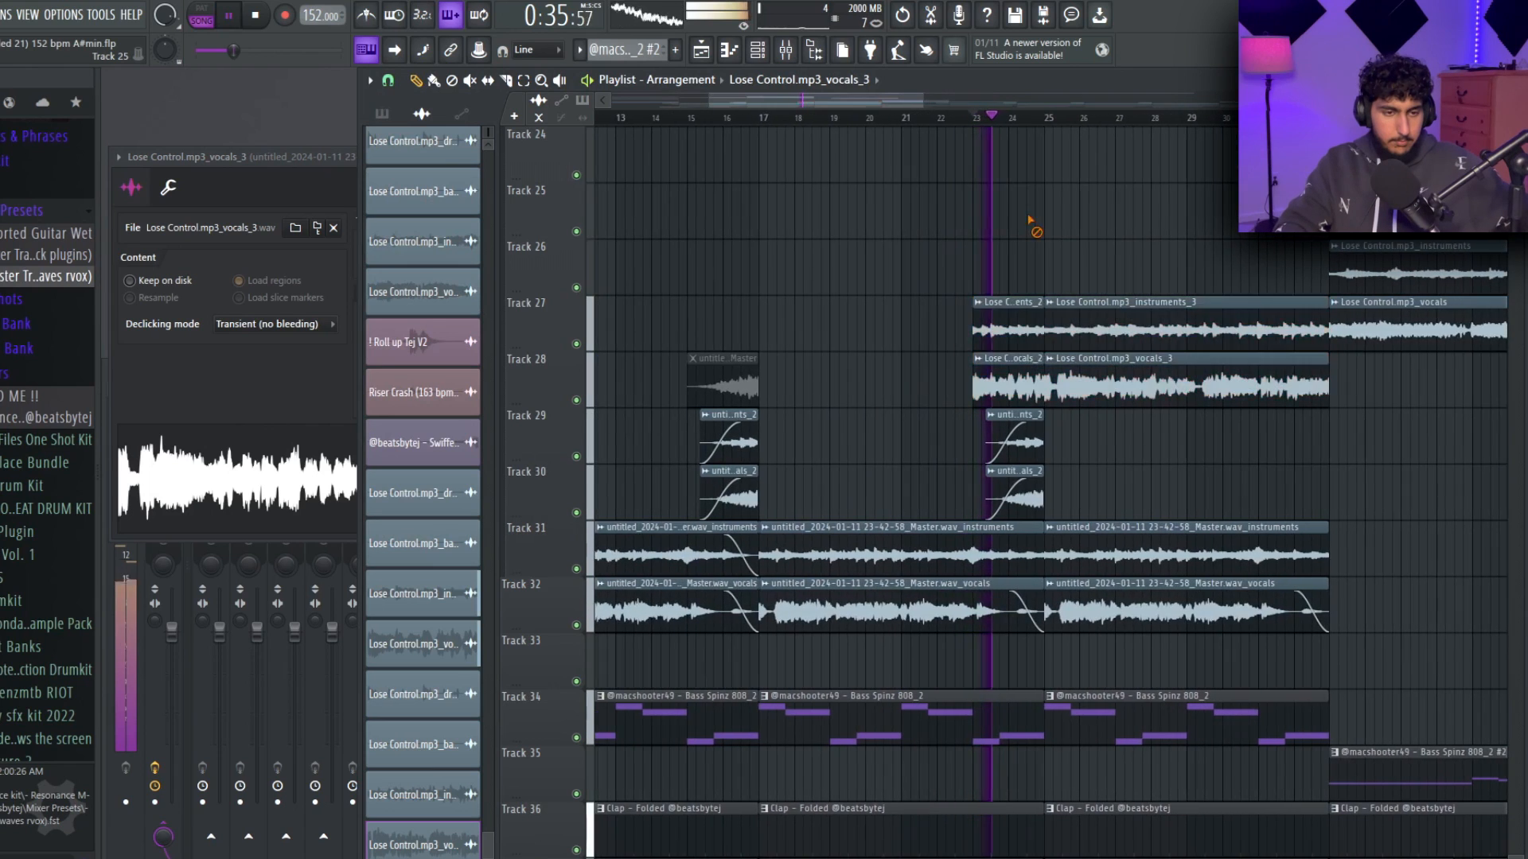
pyautogui.keyDown('alt'); pyautogui.rightClick(922, 316); pyautogui.keyUp('alt')
pyautogui.keyDown('alt'); pyautogui.rightClick(924, 371); pyautogui.keyUp('alt')
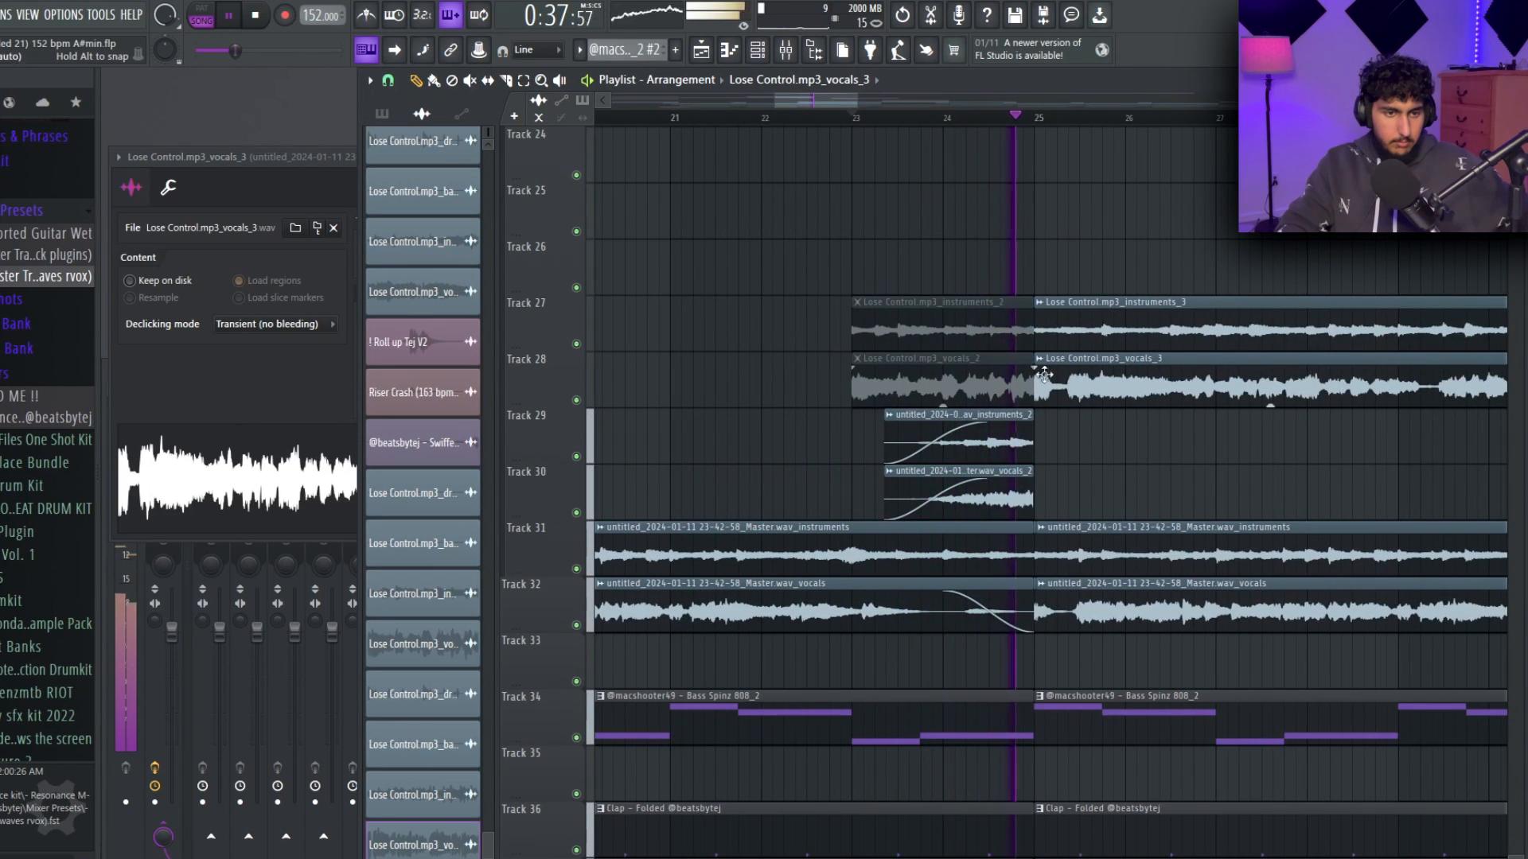
# Replay the transition into bar 25 and mute the master vocals clip on Track 32 from bar 25.
pyautogui.press('space')
pyautogui.press('space')
pyautogui.moveTo(1332, 531); pyautogui.dragTo(1054, 542)
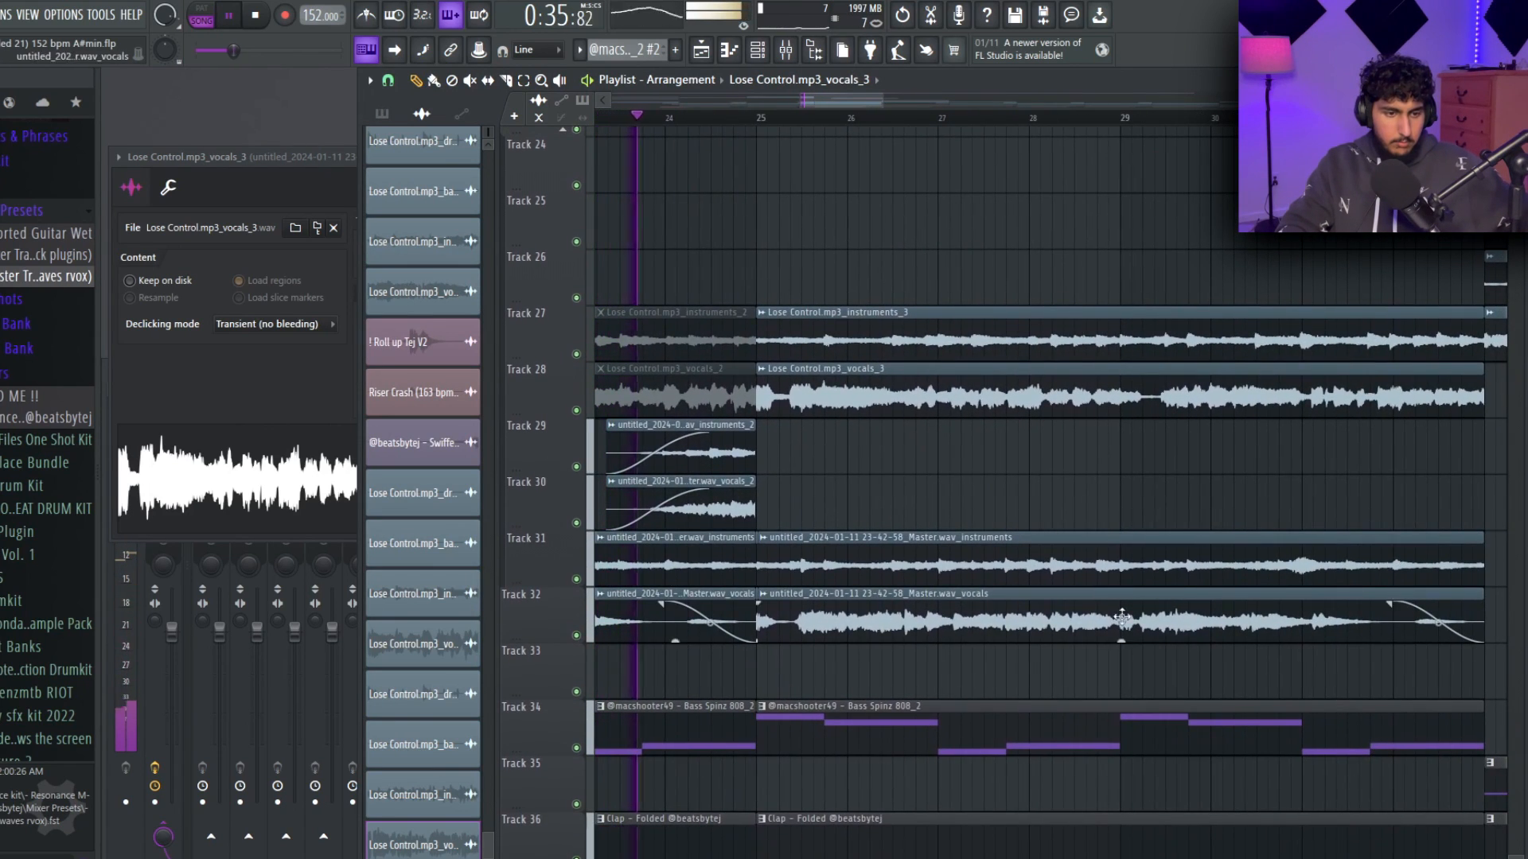
pyautogui.keyDown('alt'); pyautogui.rightClick(979, 629); pyautogui.keyUp('alt')
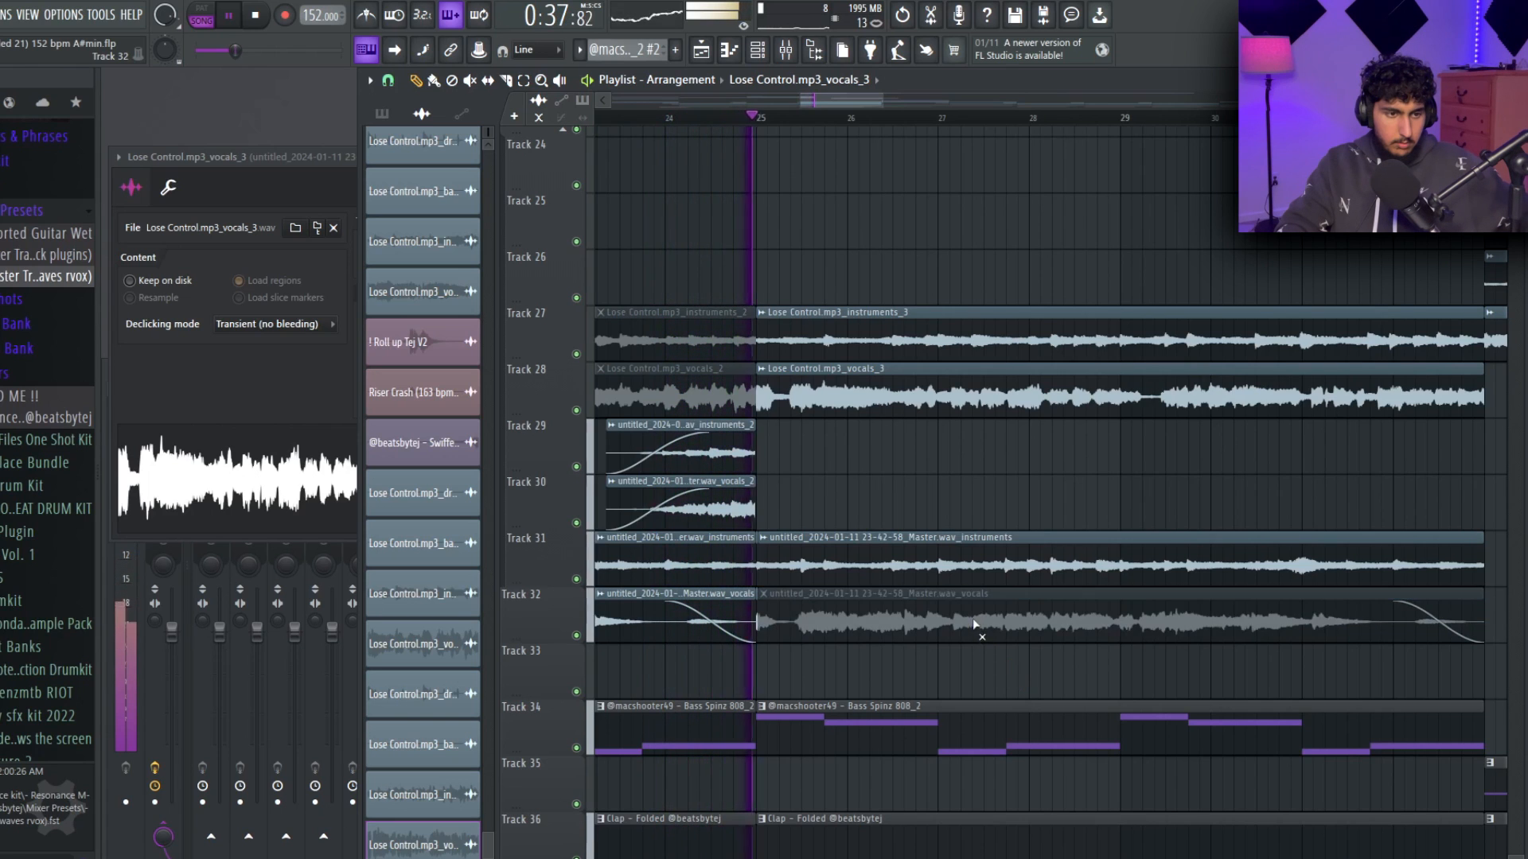
# Try muting the Lose Control instruments clip on Track 27 from bar 25 during playback, and unmute it again.
pyautogui.scroll(3, 967, 581)
pyautogui.scroll(-2, 1062, 473)
pyautogui.scroll(-4, 1072, 454)
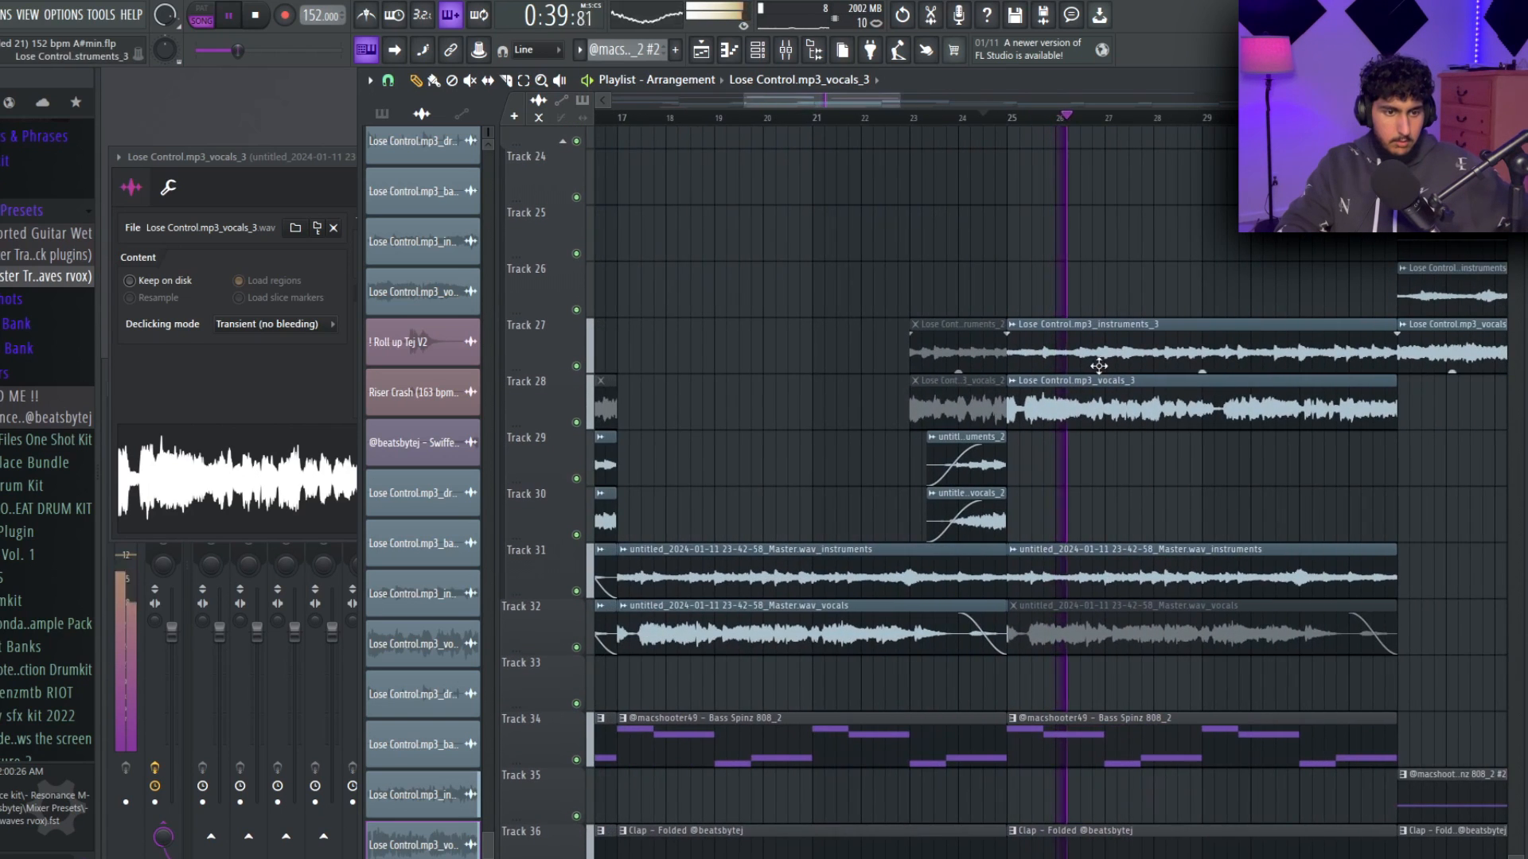
pyautogui.keyDown('alt'); pyautogui.rightClick(1138, 338); pyautogui.keyUp('alt')
pyautogui.scroll(-1, 1213, 449)
pyautogui.scroll(-1, 1212, 449)
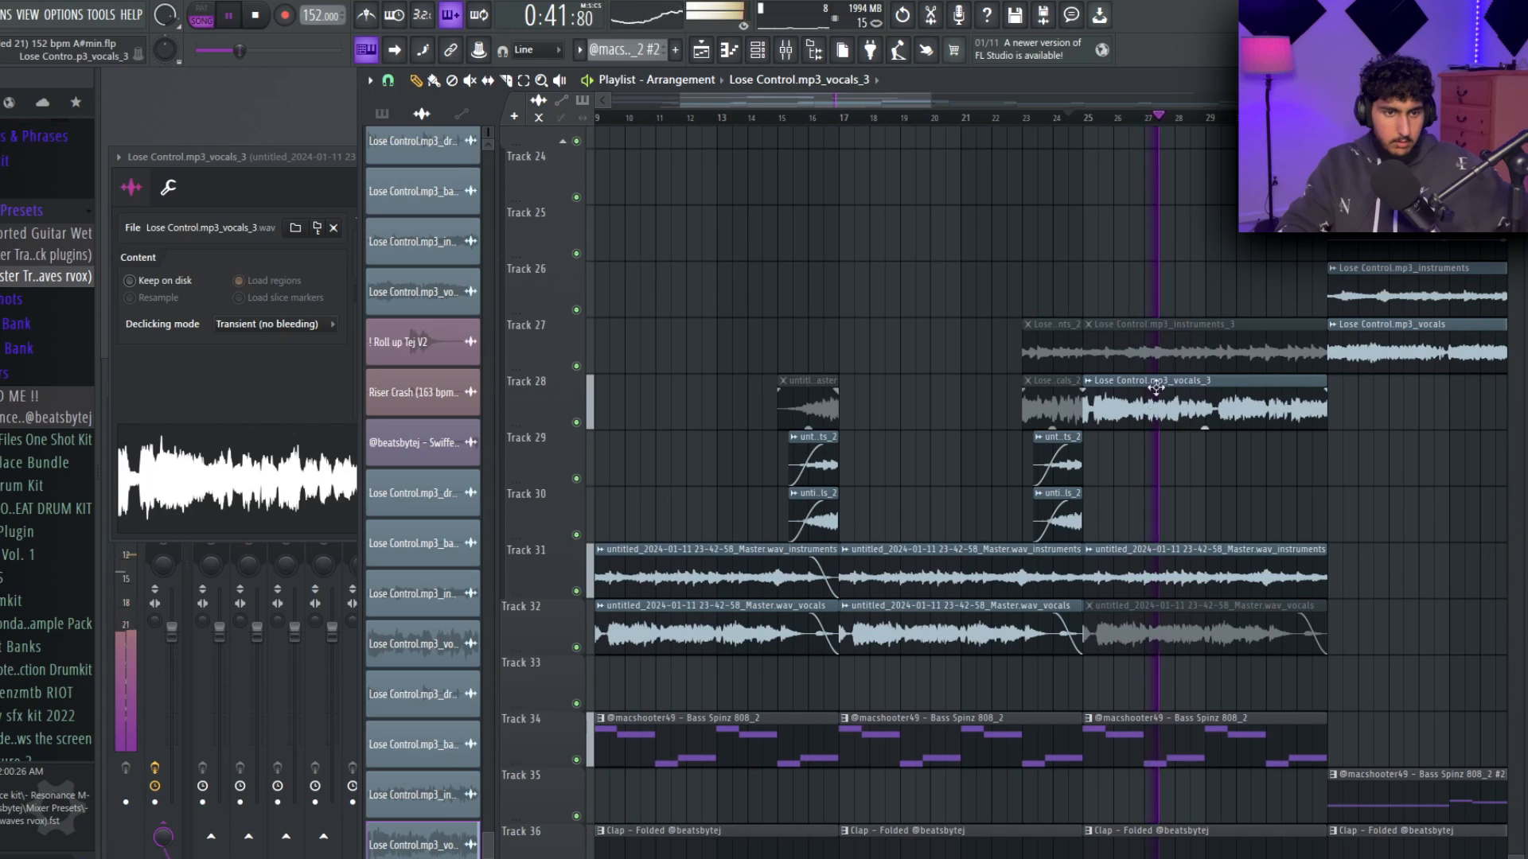
pyautogui.keyDown('alt'); pyautogui.rightClick(1162, 353); pyautogui.keyUp('alt')
# Mute the master instruments clip on Track 31 from bar 25, look over the lower tracks and select all clips.
pyautogui.keyDown('alt'); pyautogui.rightClick(1190, 566); pyautogui.keyUp('alt')
pyautogui.scroll(-2, 1205, 541)
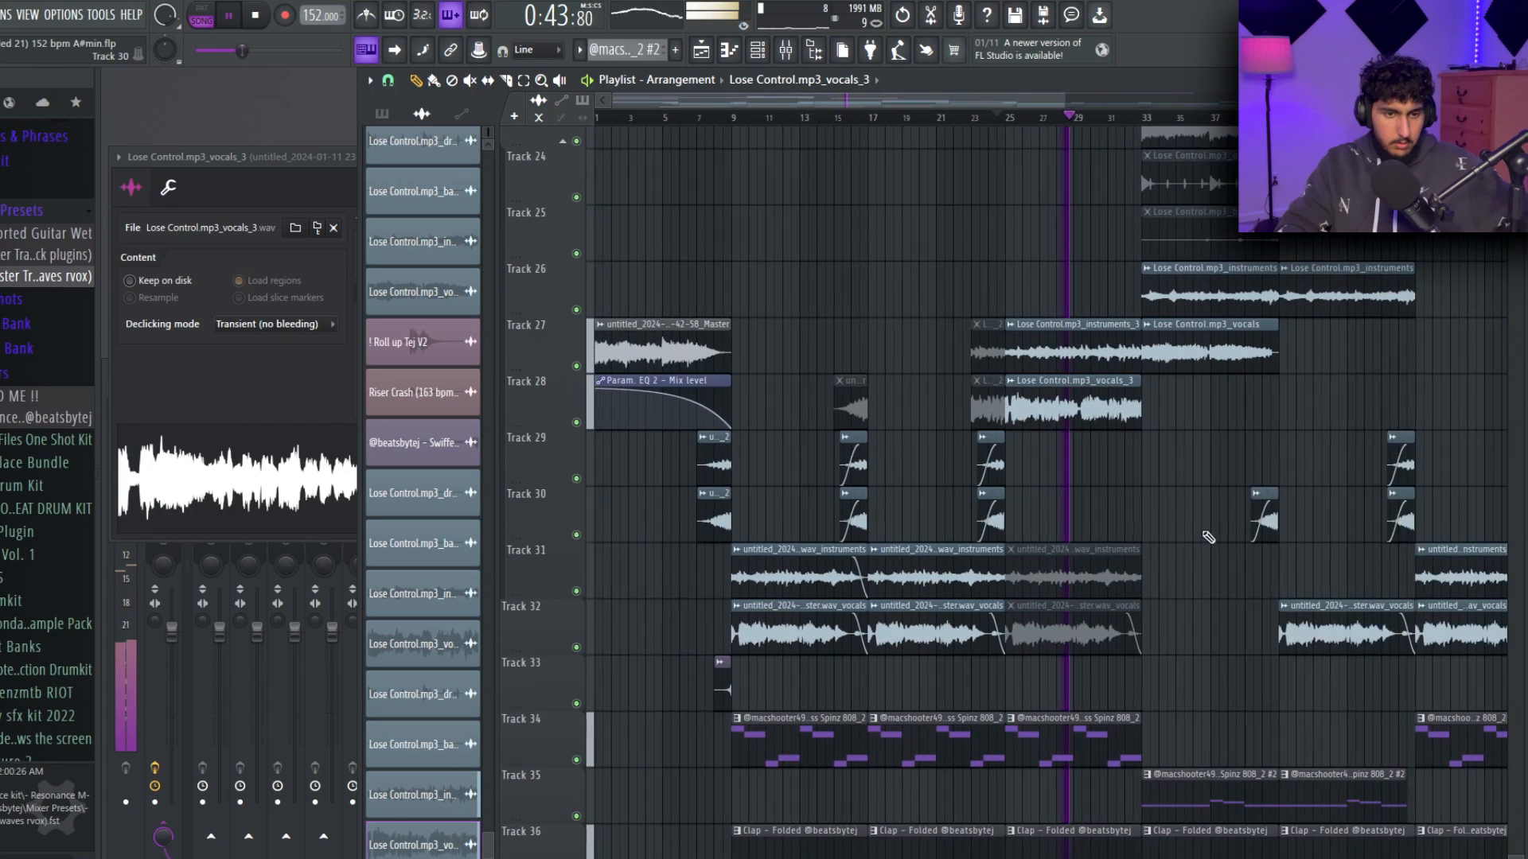
pyautogui.moveTo(1156, 452); pyautogui.dragTo(955, 376)
pyautogui.scroll(-1, 914, 374)
pyautogui.scroll(1, 914, 377)
pyautogui.scroll(-3, 904, 389)
pyautogui.scroll(-4, 1332, 673)
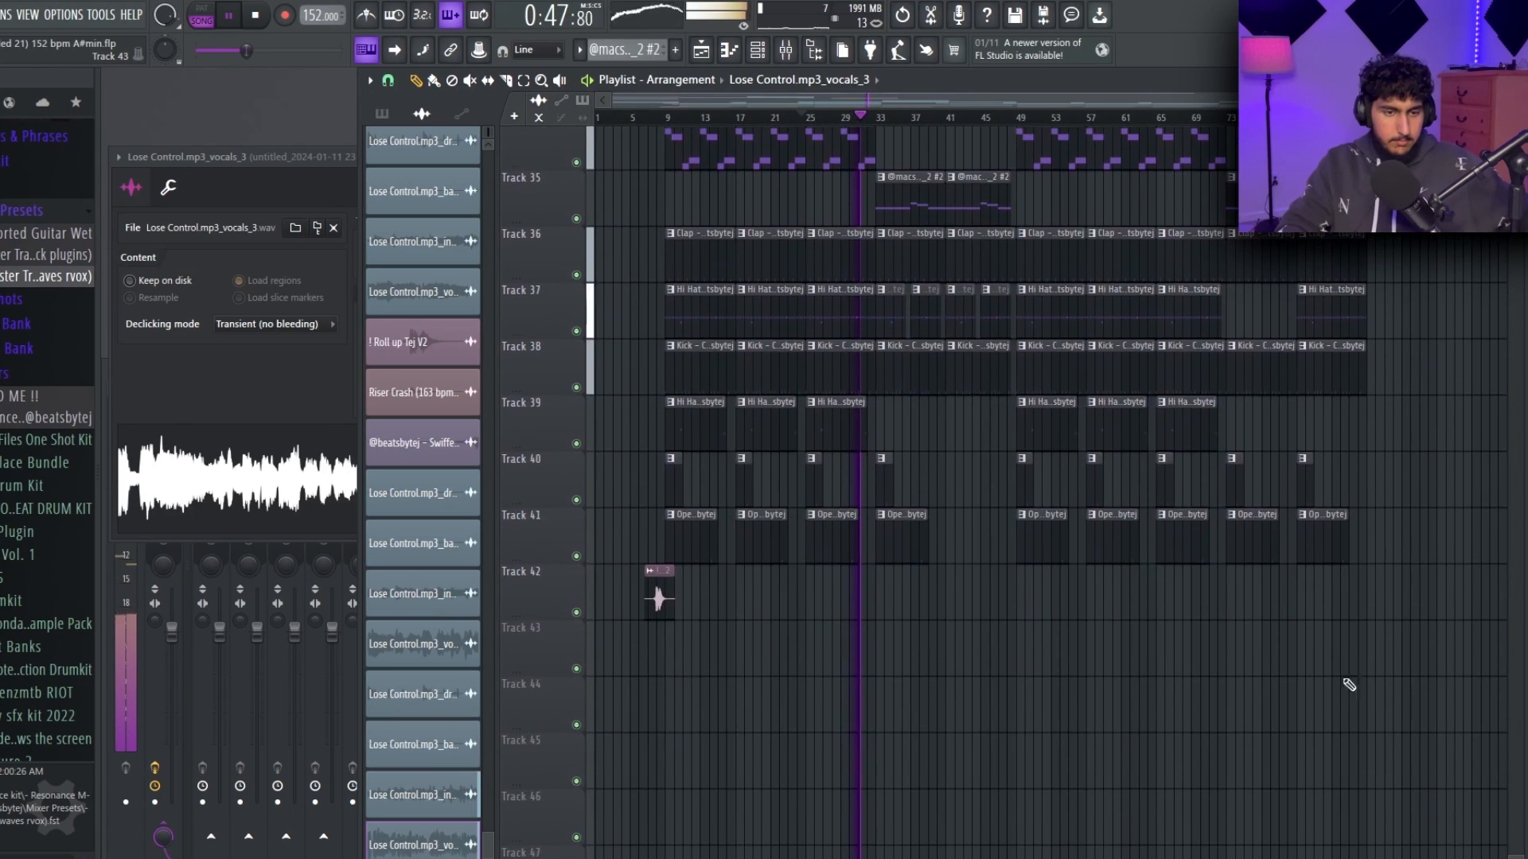
pyautogui.hotkey('ctrl', 'a')
pyautogui.scroll(3, 1332, 672)
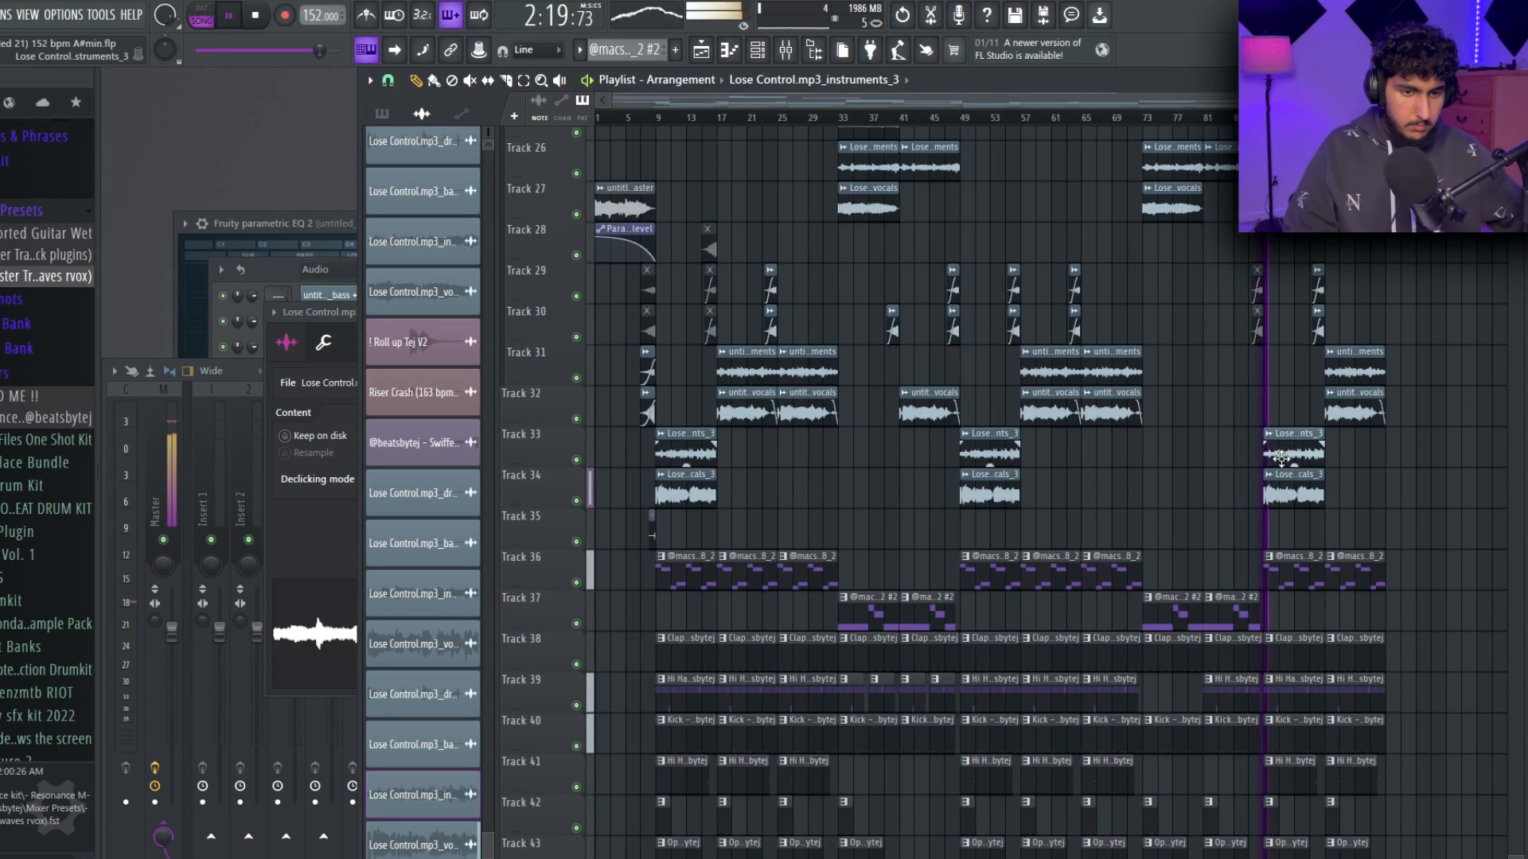
# Check the Lose Control stem clips on tracks 33 and 34 at bar 89 and review the arrangement back to the intro.
pyautogui.click(1275, 451)
pyautogui.moveTo(1308, 484); pyautogui.dragTo(1289, 481)
pyautogui.scroll(2, 1289, 479)
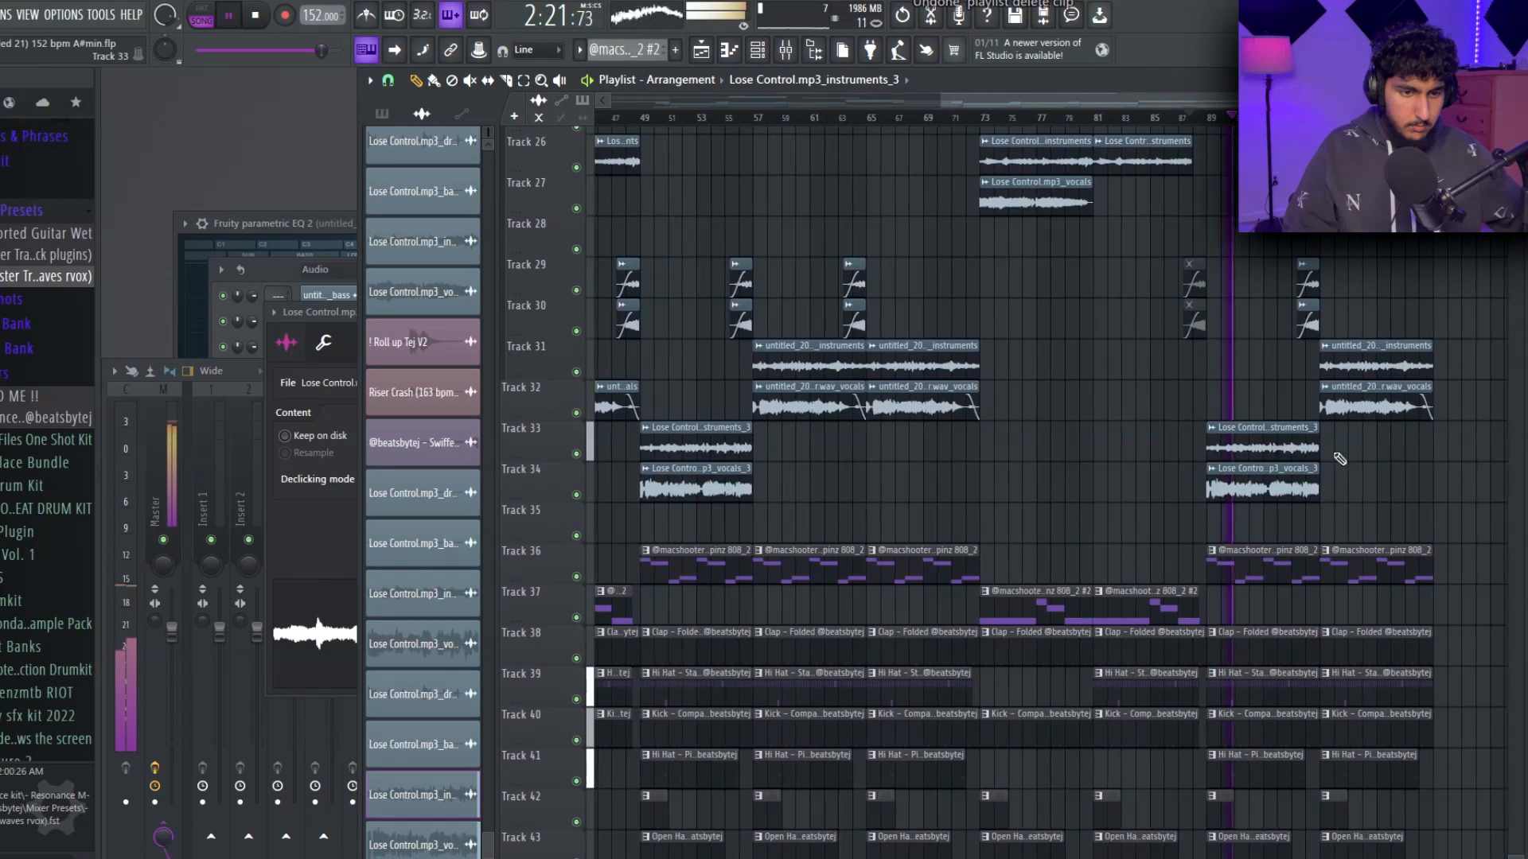
pyautogui.scroll(-3, 1189, 469)
pyautogui.scroll(2, 654, 532)
pyautogui.scroll(3, 651, 521)
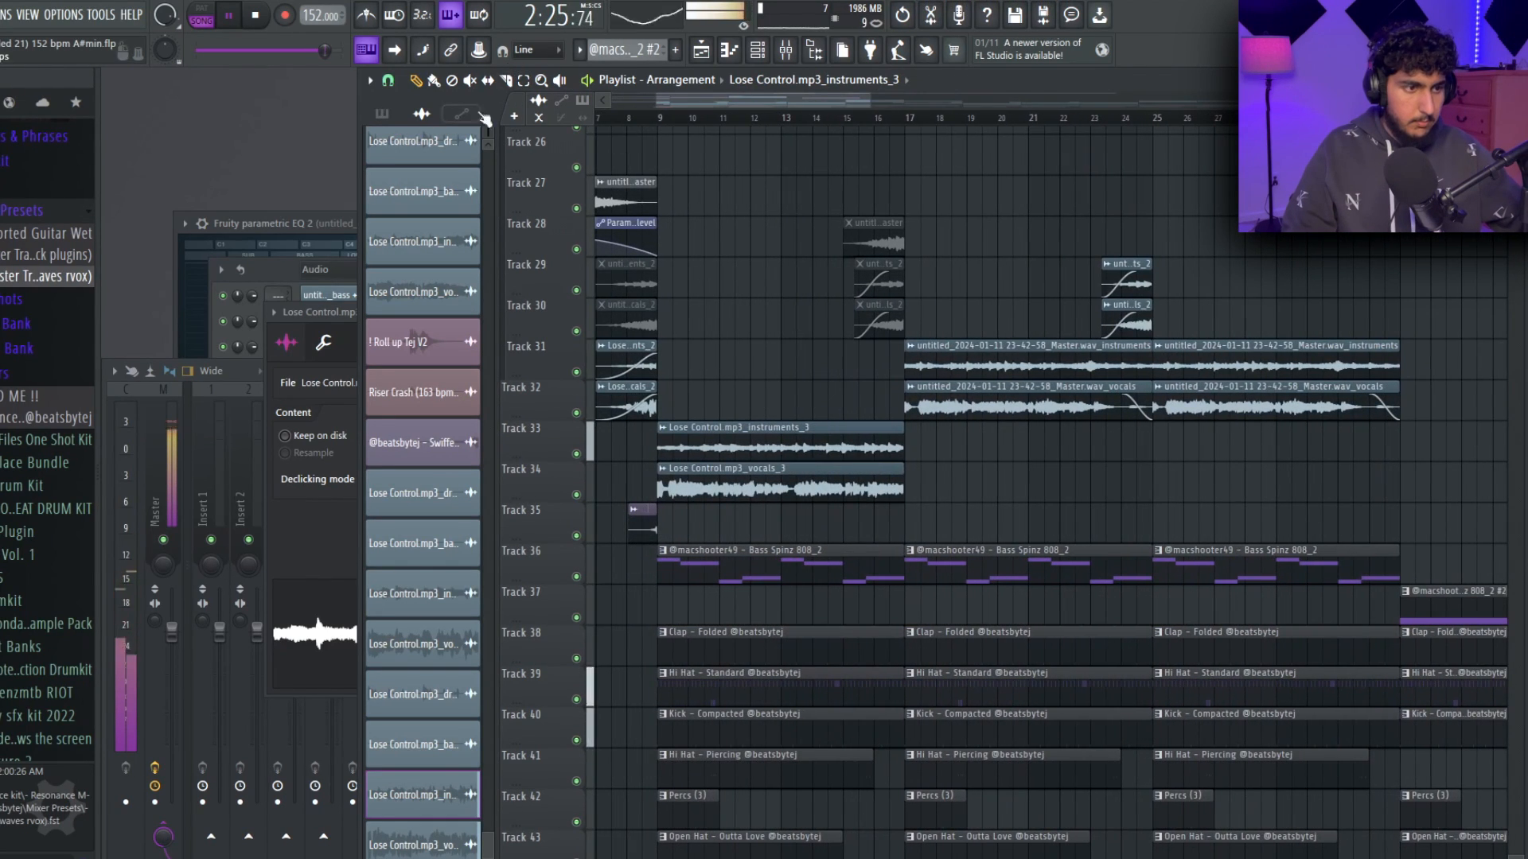
pyautogui.scroll(-5, 716, 334)
pyautogui.scroll(-1, 657, 406)
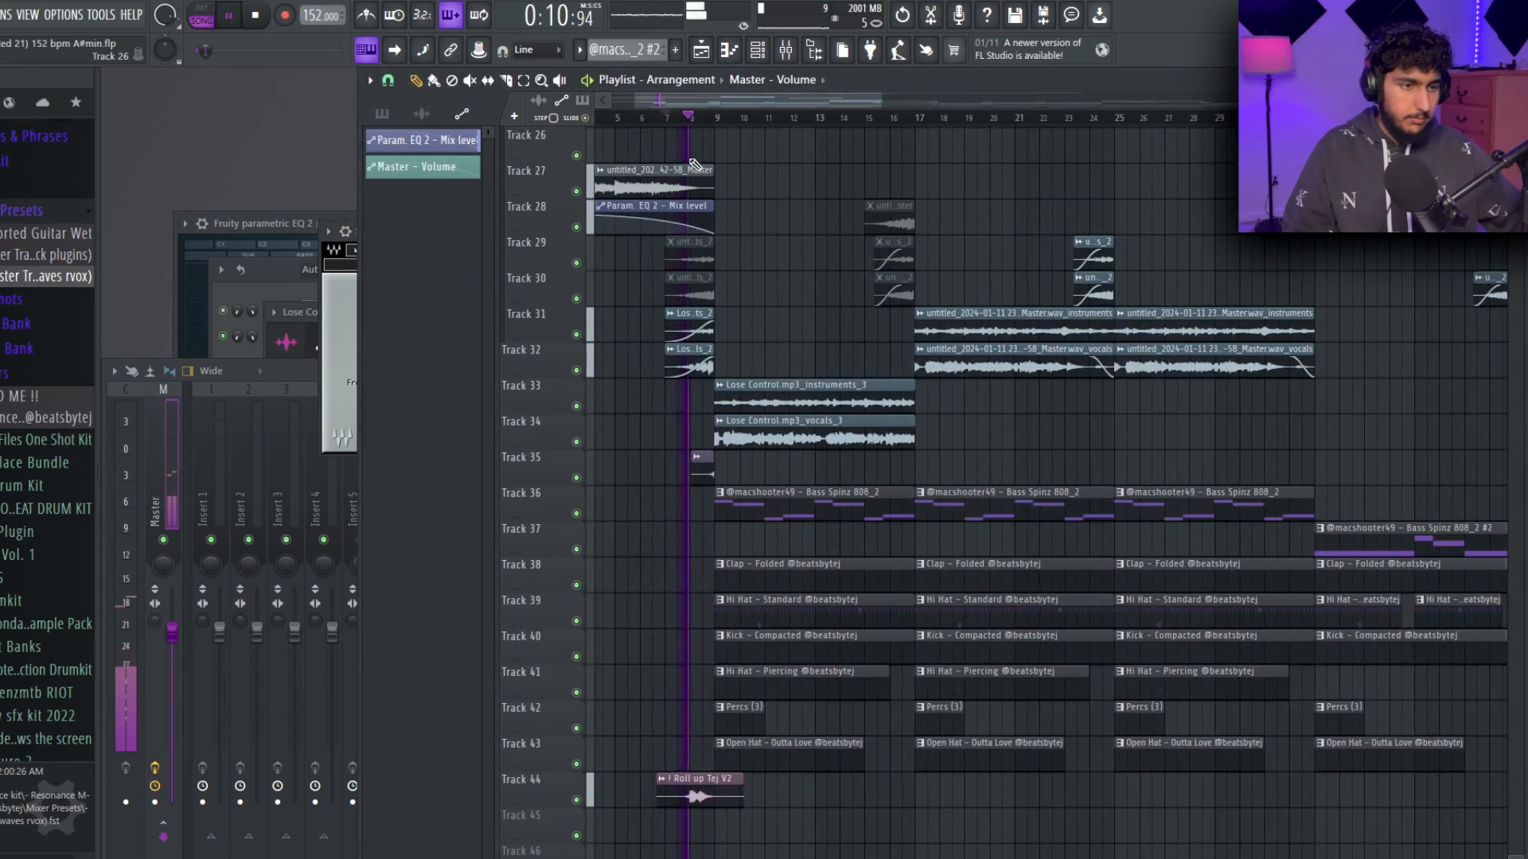
# Replay the beat from bar 9 and bring the master's SoundShifter Pitch Stereo plugin into view.
pyautogui.scroll(-2, 823, 207)
pyautogui.press('space')
pyautogui.click(708, 122)
pyautogui.press('space')
pyautogui.click(337, 272)
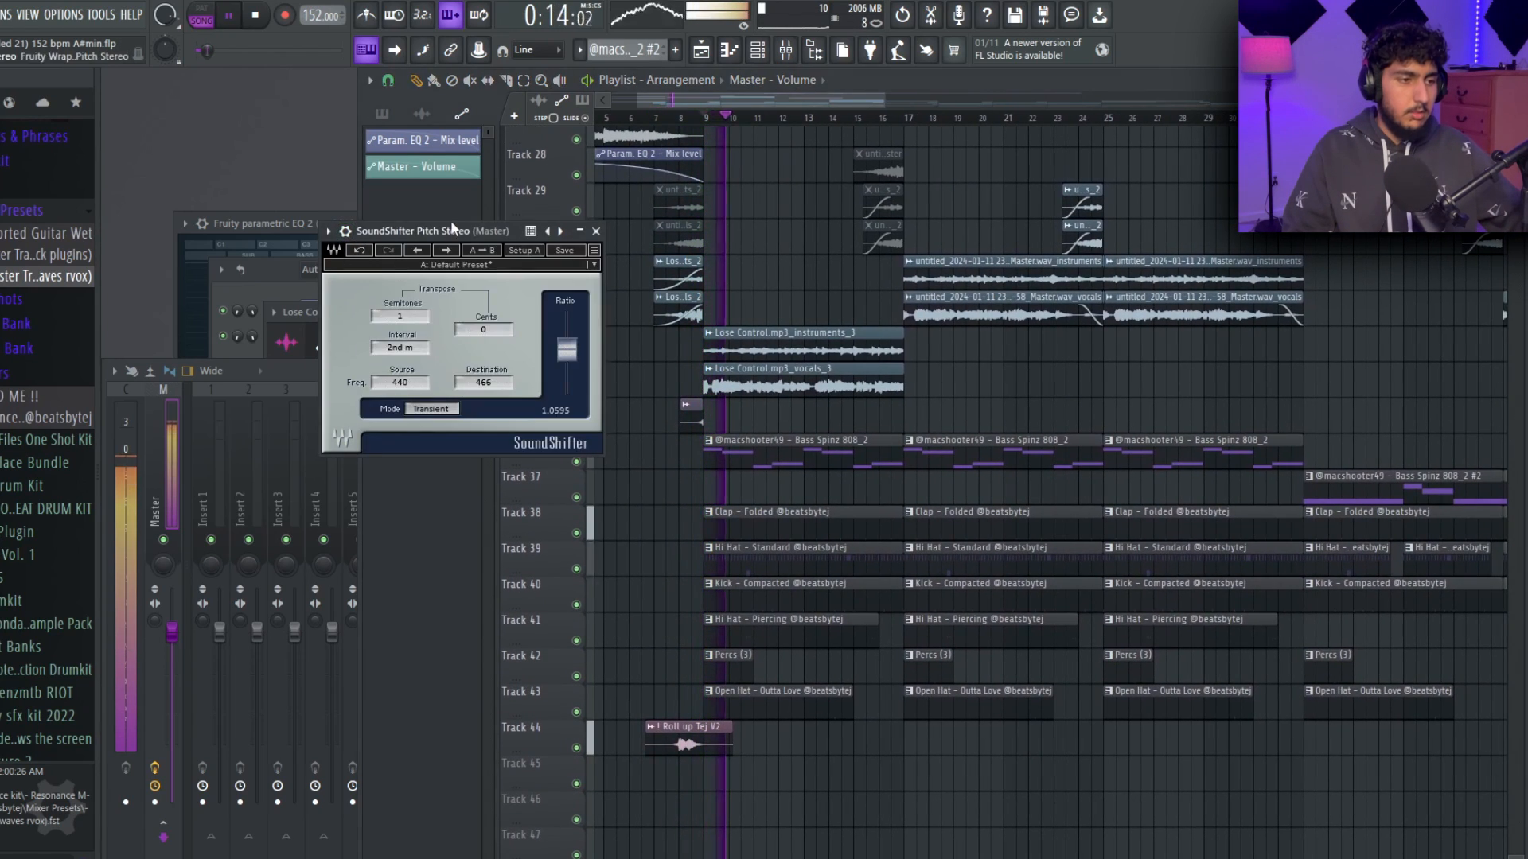
pyautogui.moveTo(449, 226); pyautogui.dragTo(413, 232)
# Audition the master pitch shift at -1, 2, 3 and 1 semitones, stop playback and close SoundShifter.
pyautogui.scroll(-1, 378, 323)
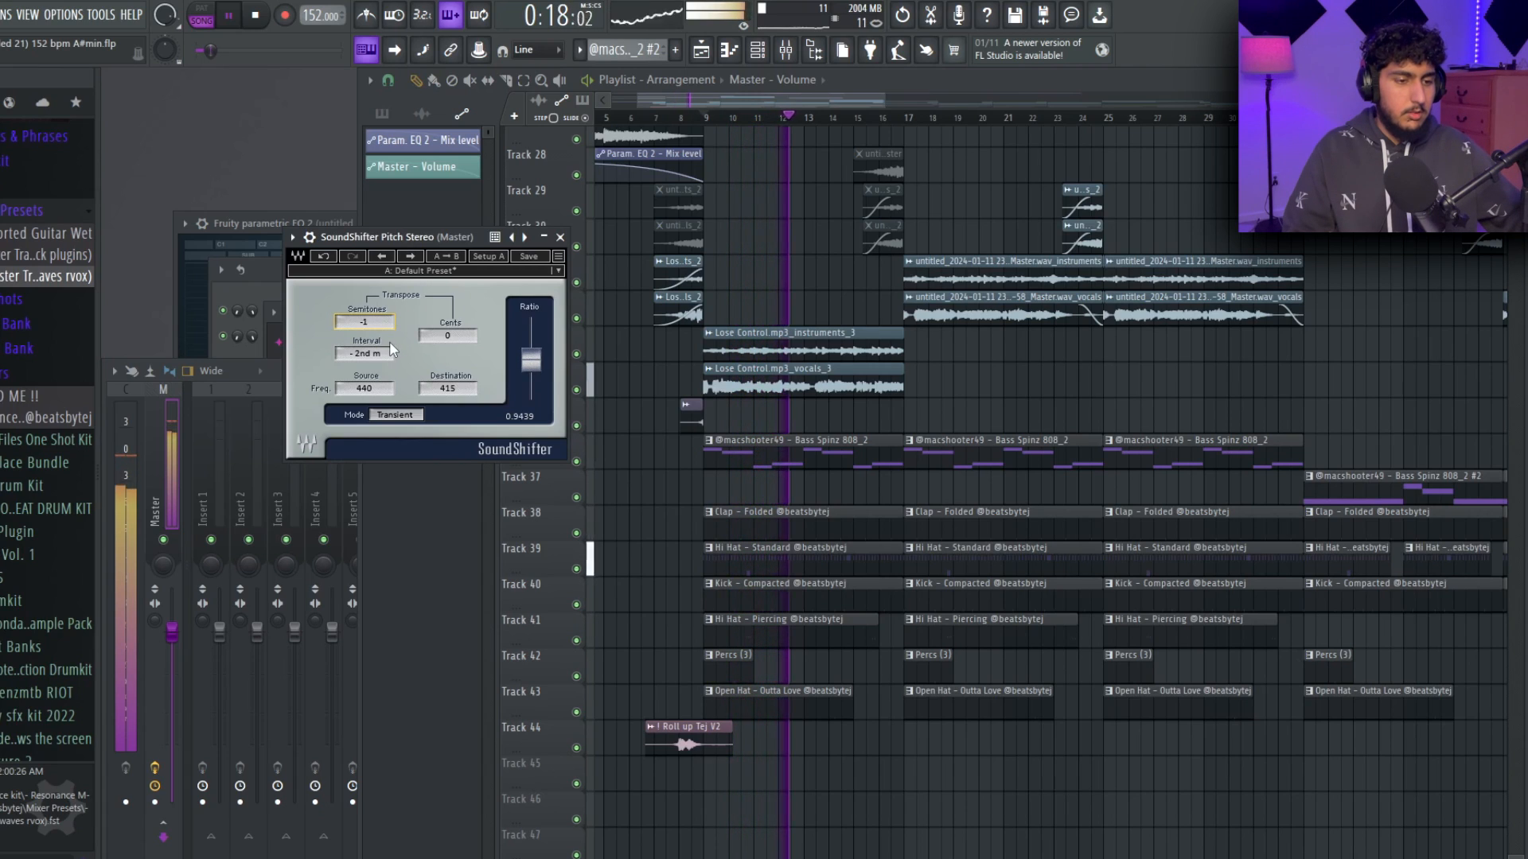
pyautogui.scroll(3, 376, 323)
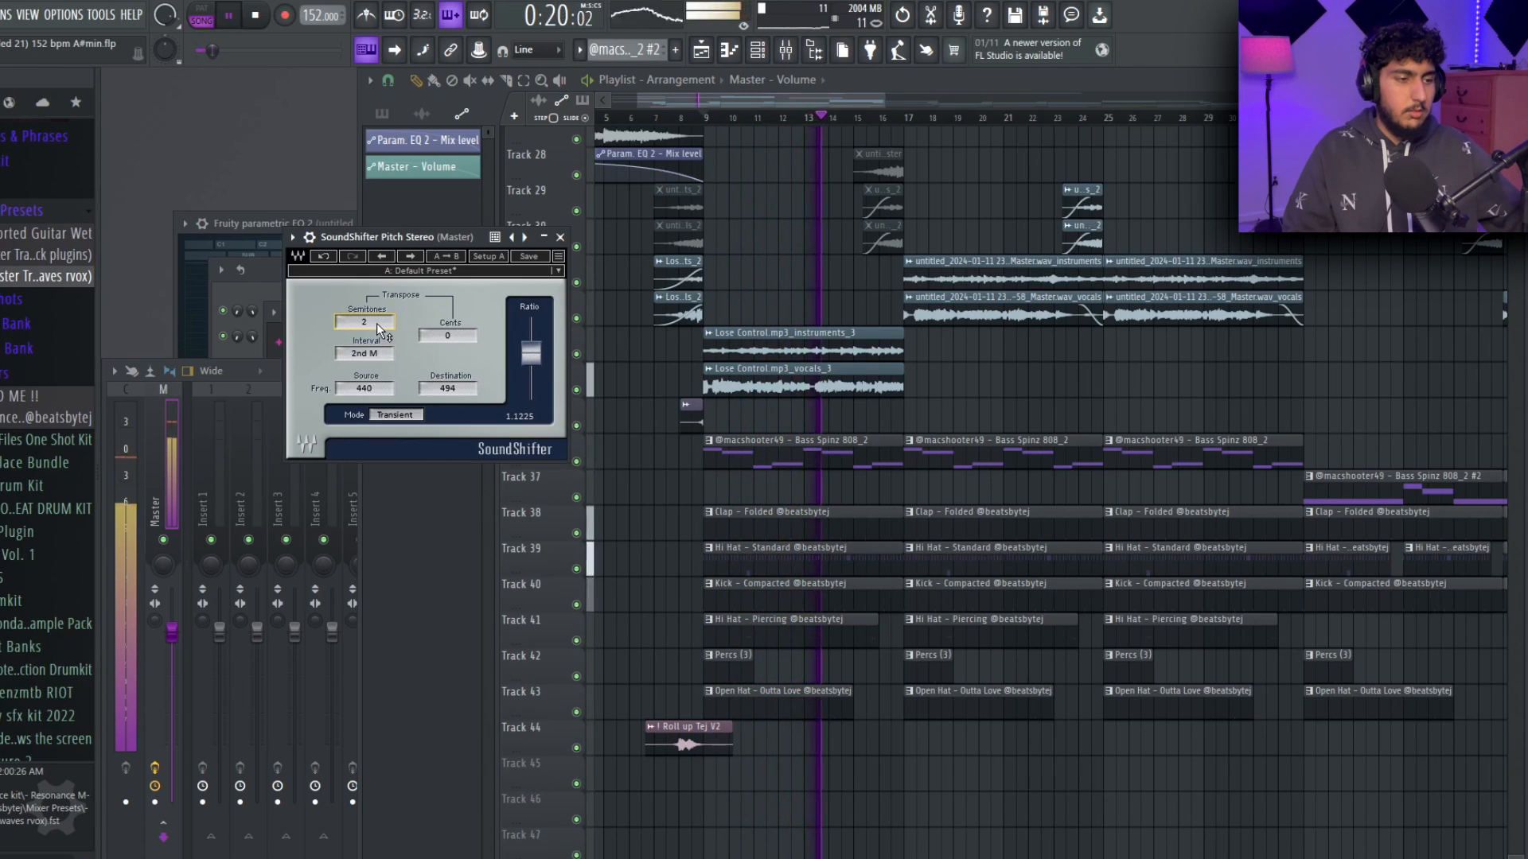
pyautogui.scroll(1, 376, 323)
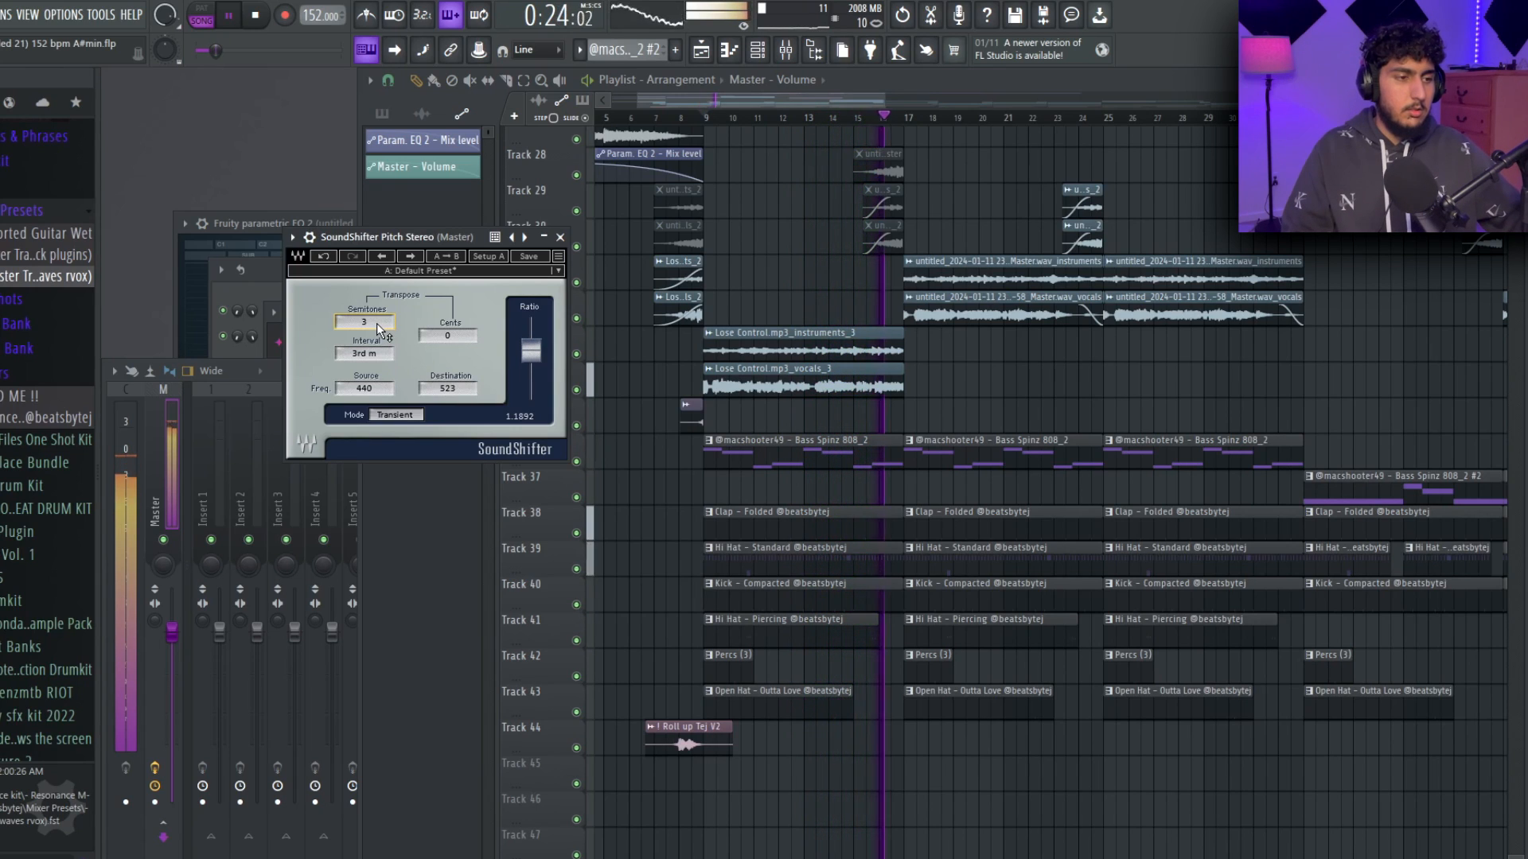
pyautogui.scroll(-2, 375, 323)
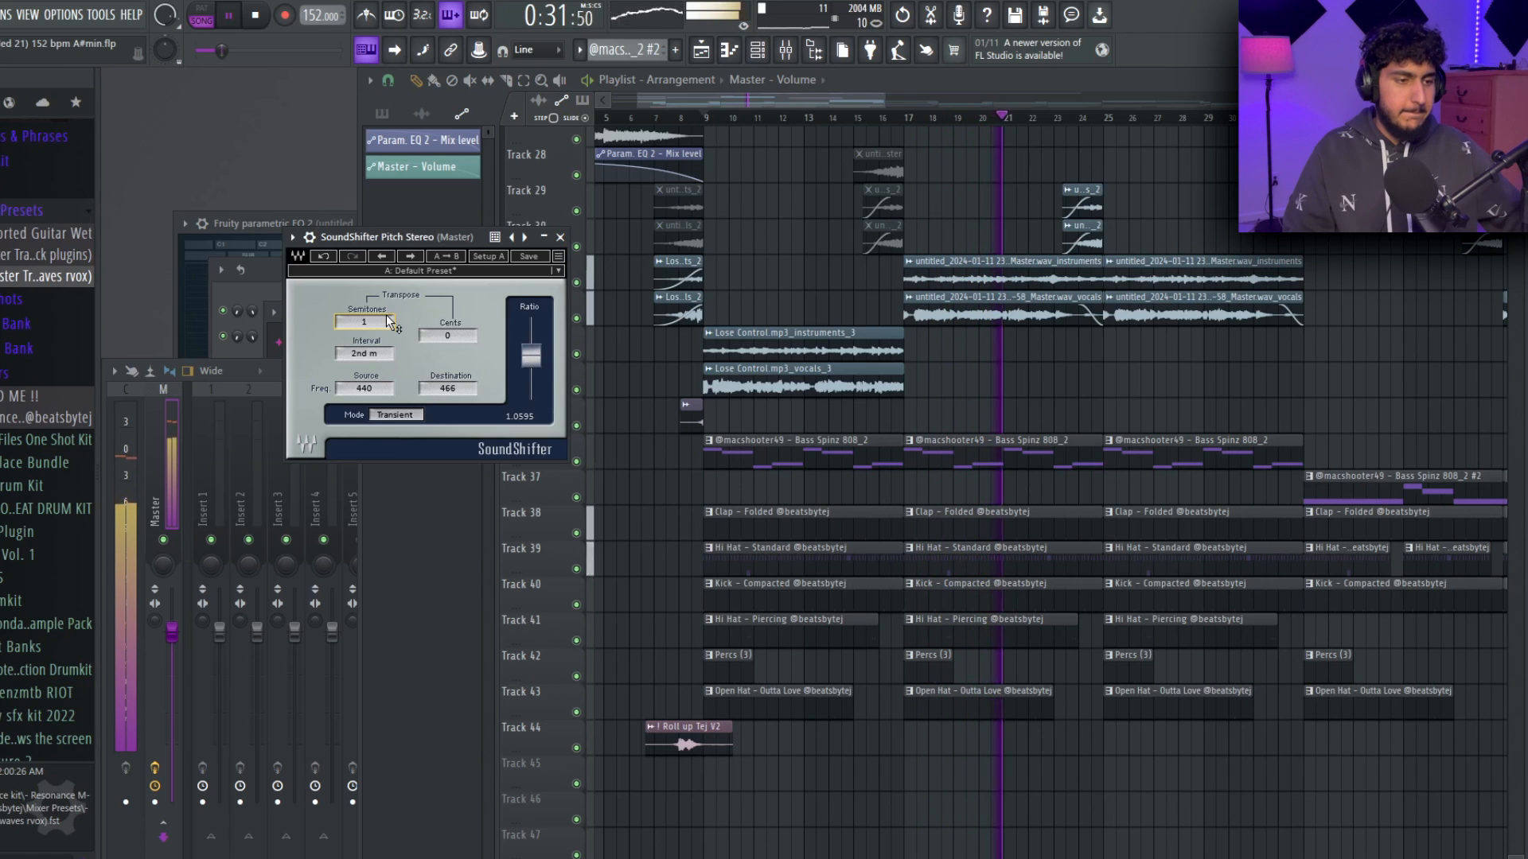
pyautogui.scroll(-1, 385, 314)
pyautogui.press('space')
pyautogui.click(561, 239)
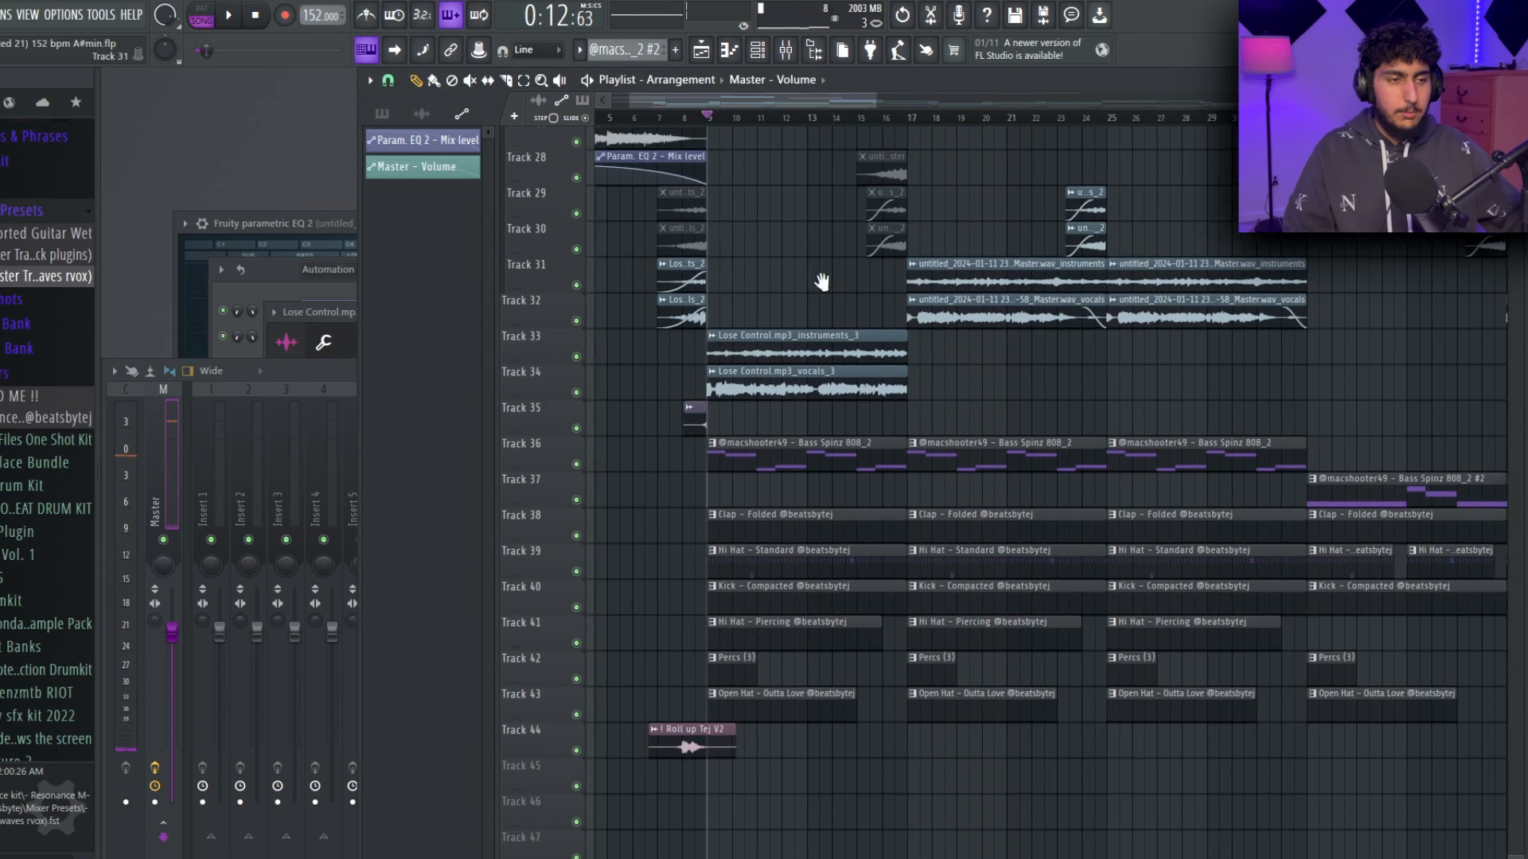
pyautogui.moveTo(802, 273); pyautogui.dragTo(893, 413)
pyautogui.click(716, 263)
pyautogui.click(633, 249)
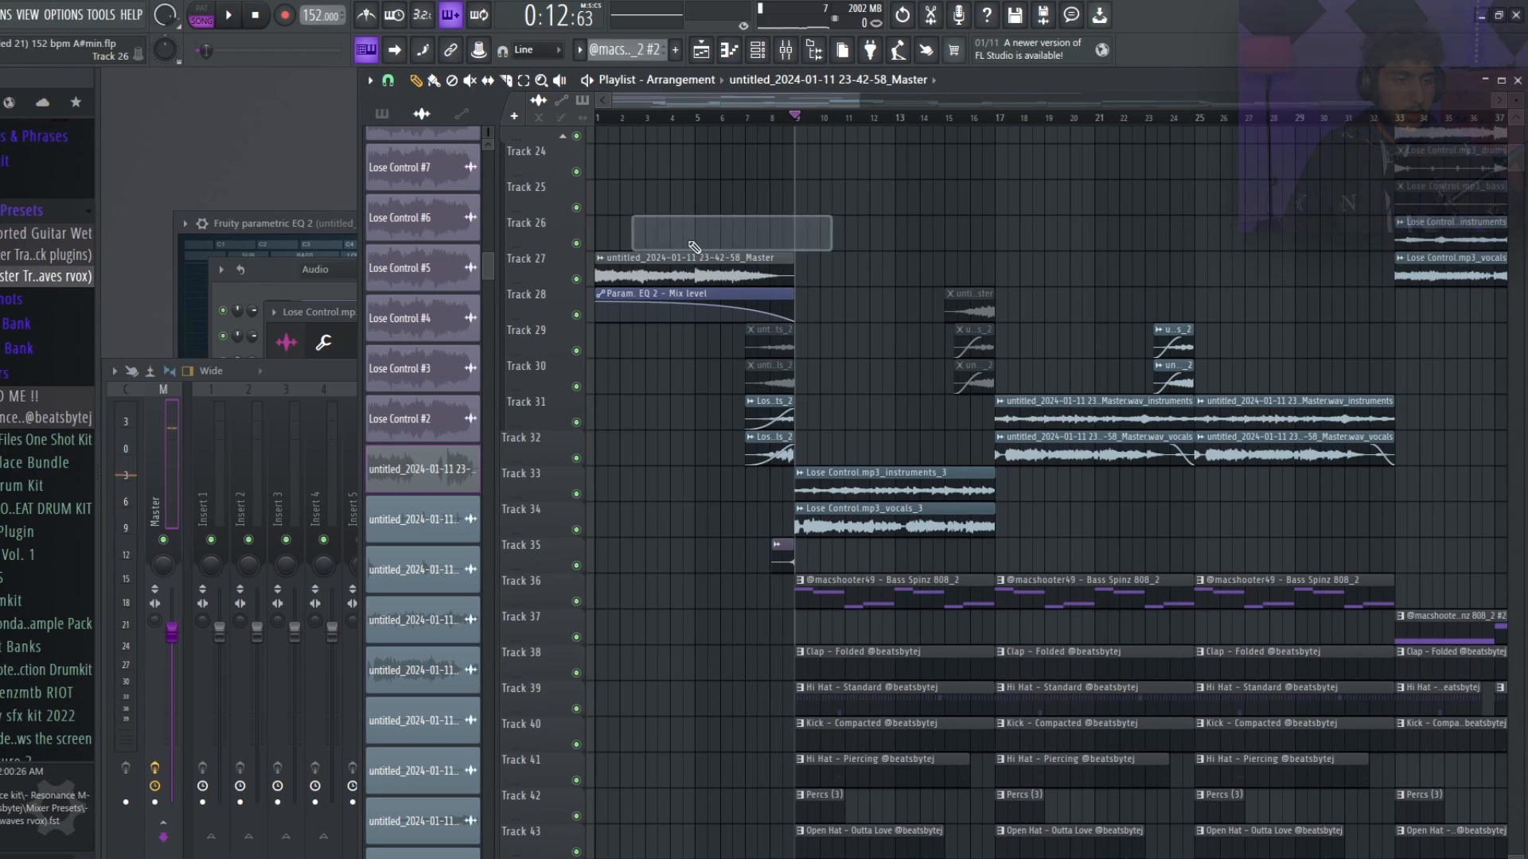